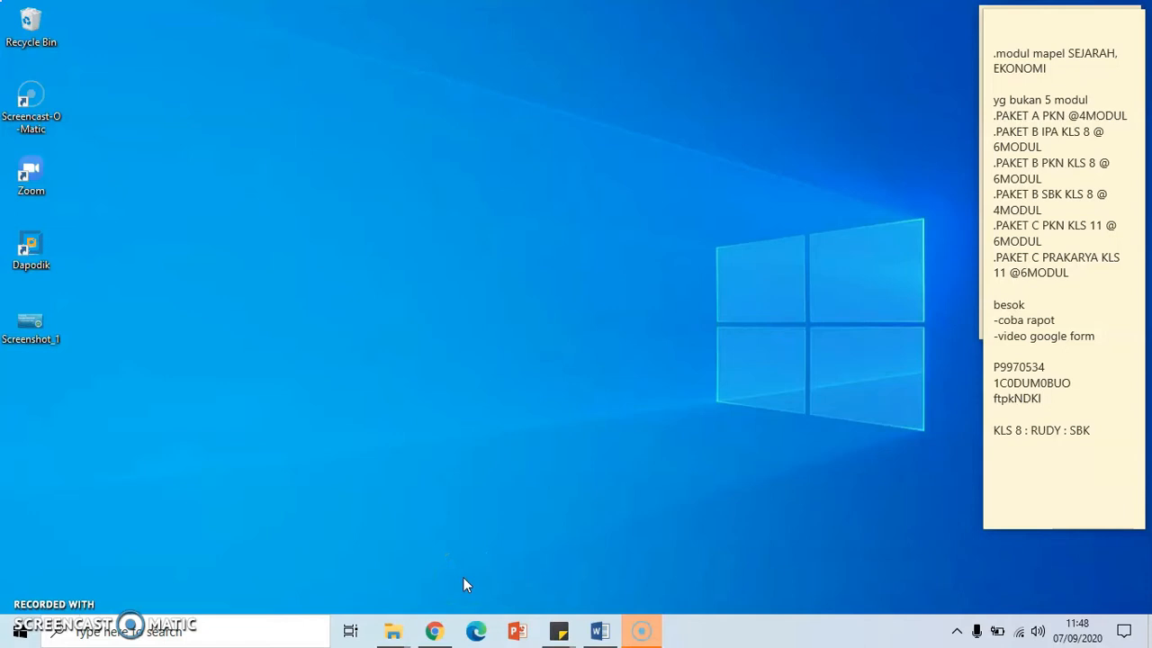
# Step: Search for "lightshoot" in a new Chrome tab and download Lightshot for Windows from app.prntscr.com
pyautogui.click(434, 631)
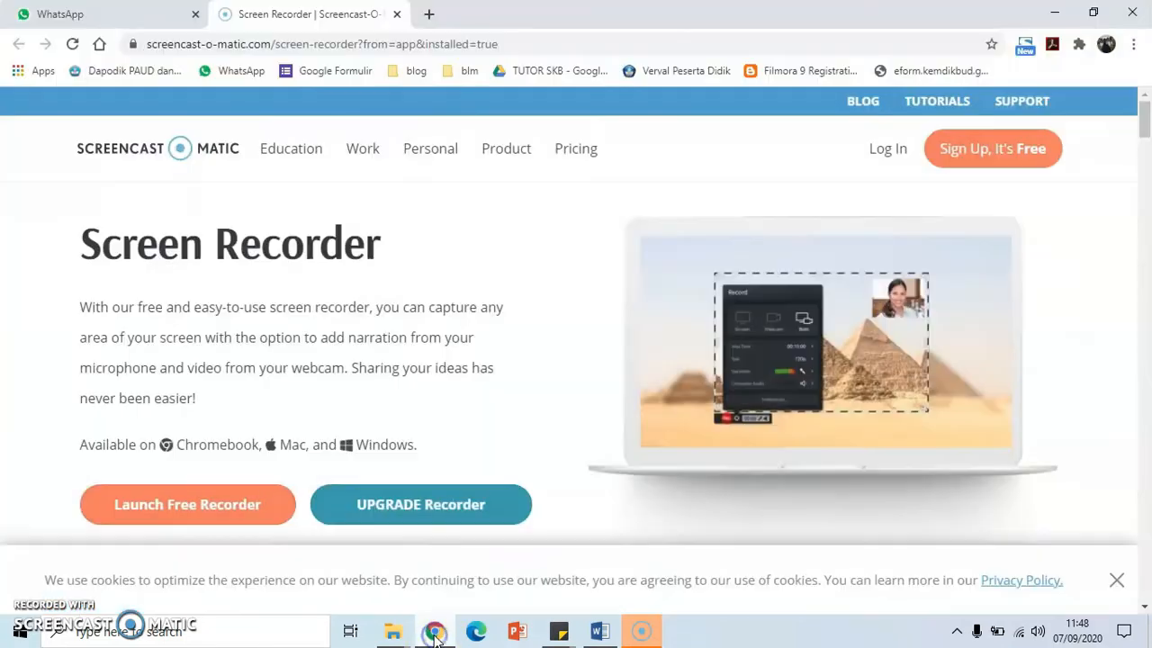
pyautogui.click(429, 15)
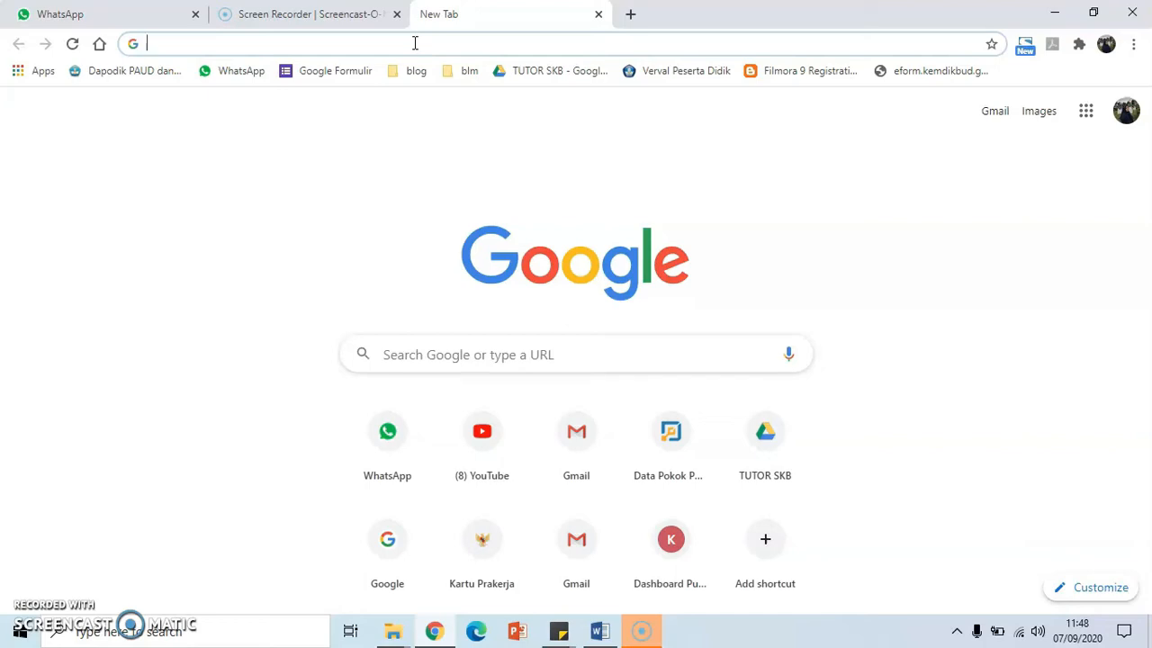
pyautogui.write('li')
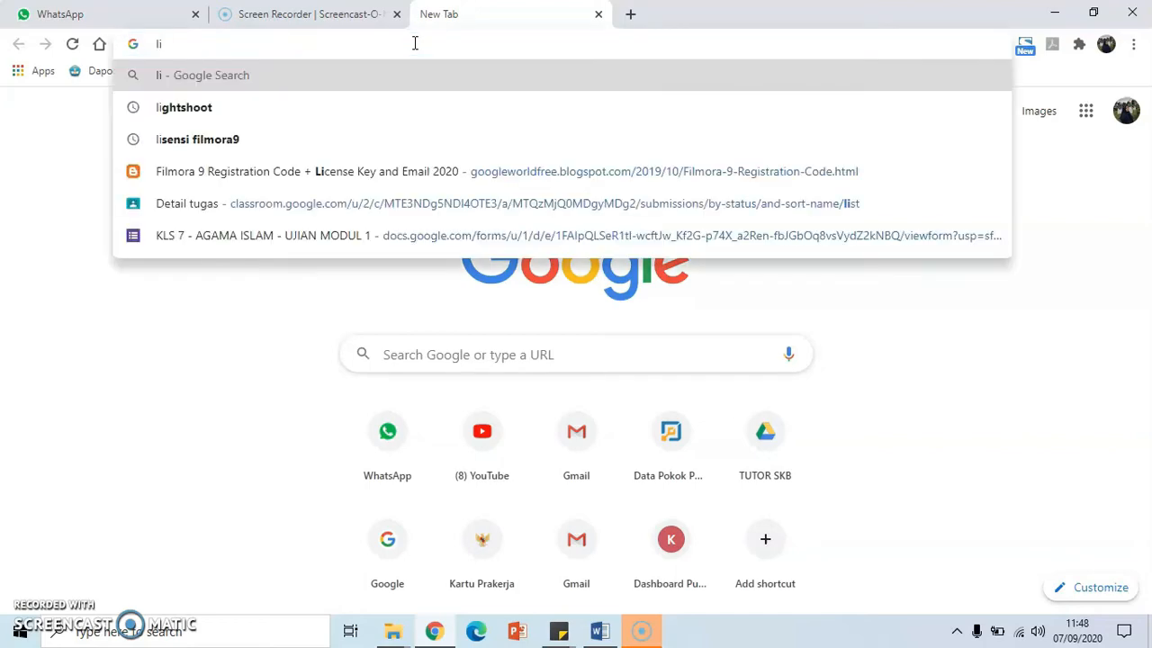
pyautogui.write('ghtshoot')
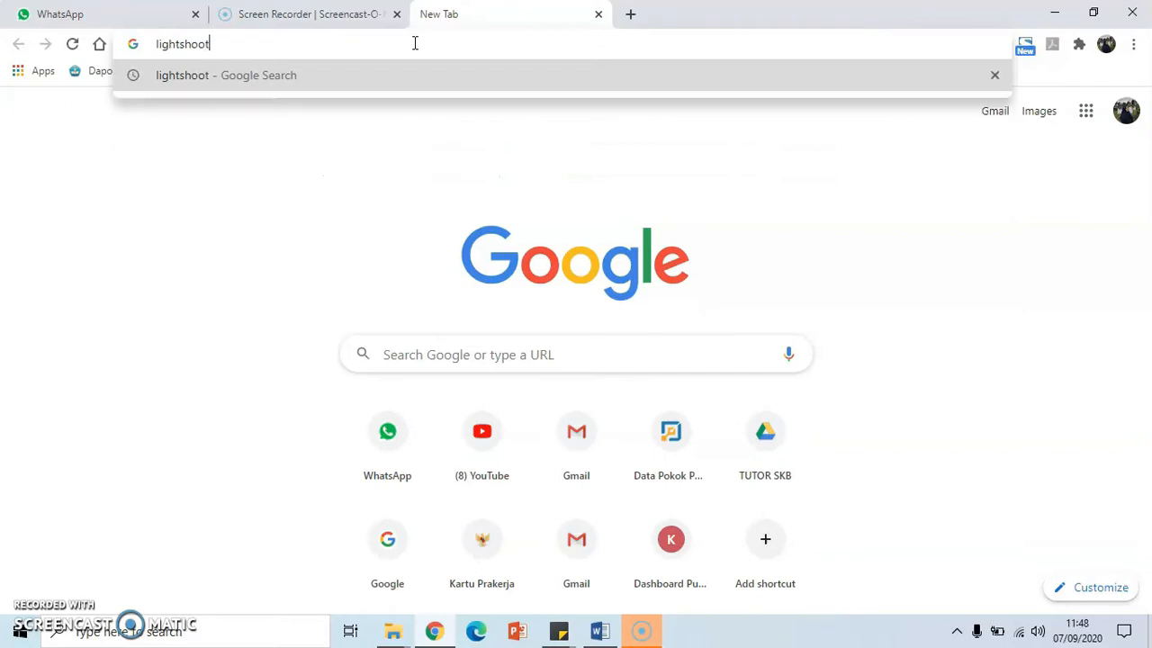
pyautogui.press('Return')
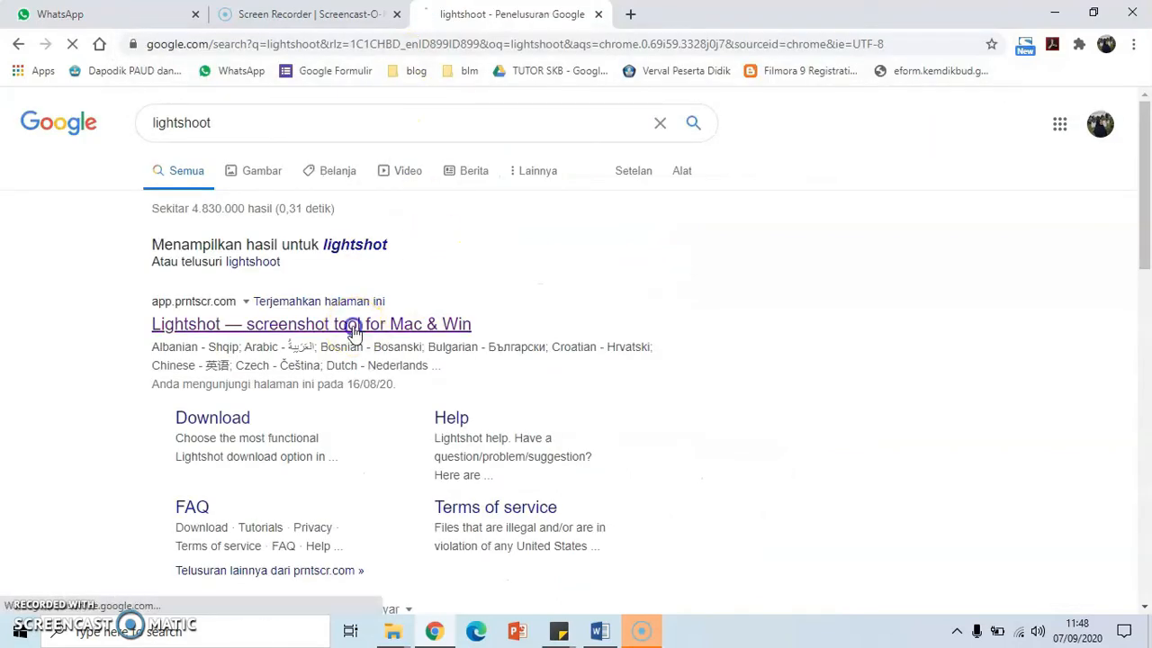
pyautogui.click(353, 326)
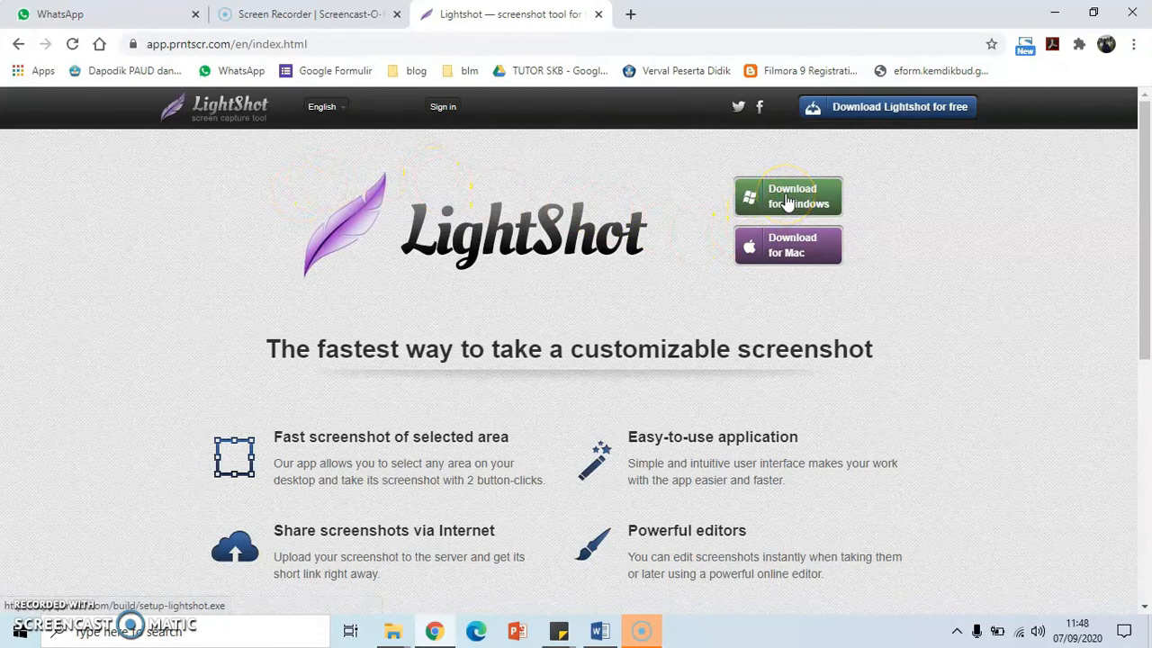
pyautogui.click(788, 202)
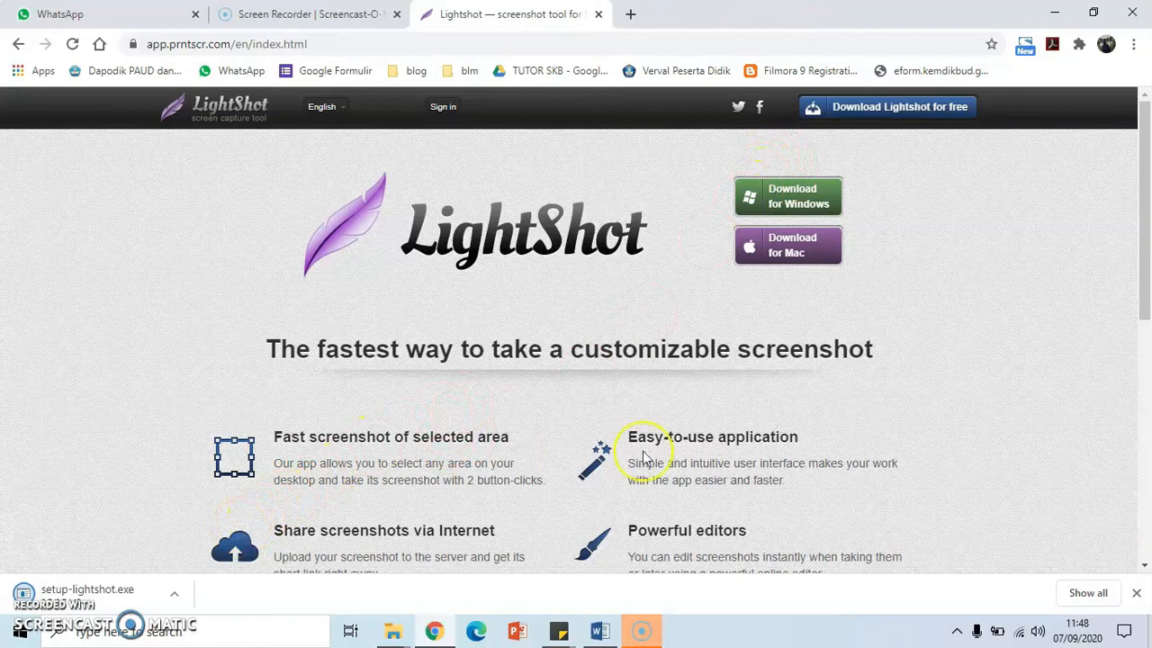
# Step: Show the downloaded setup-lightshot file in the Downloads folder and run it
pyautogui.click(173, 590)
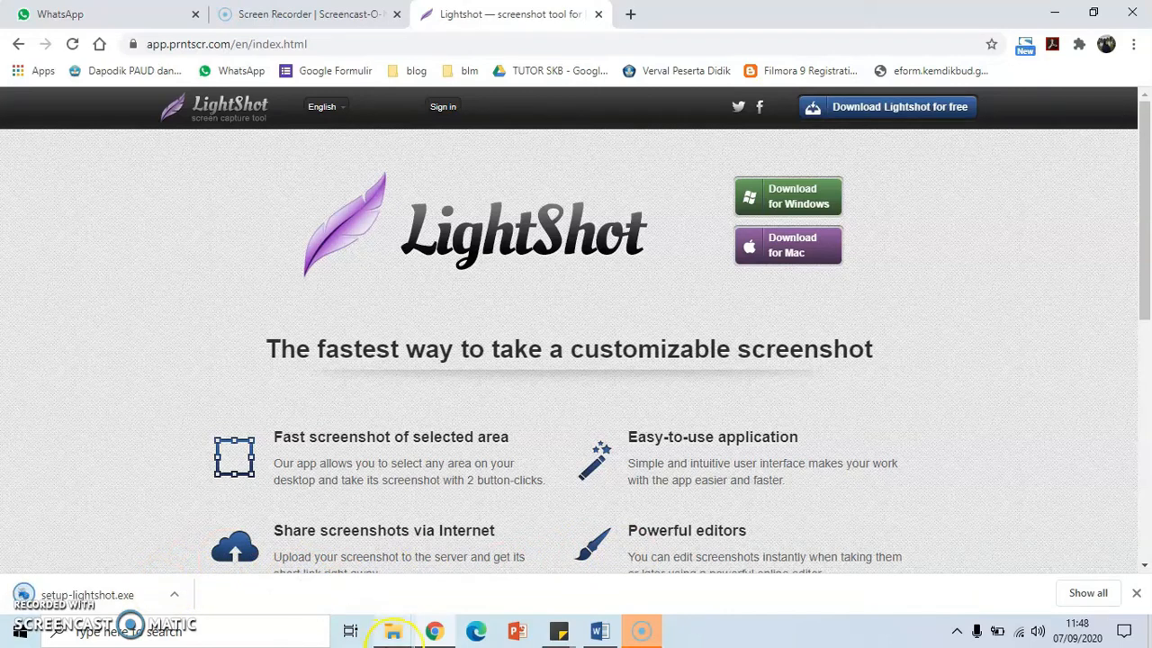
pyautogui.moveTo(392, 631)
pyautogui.click(352, 542)
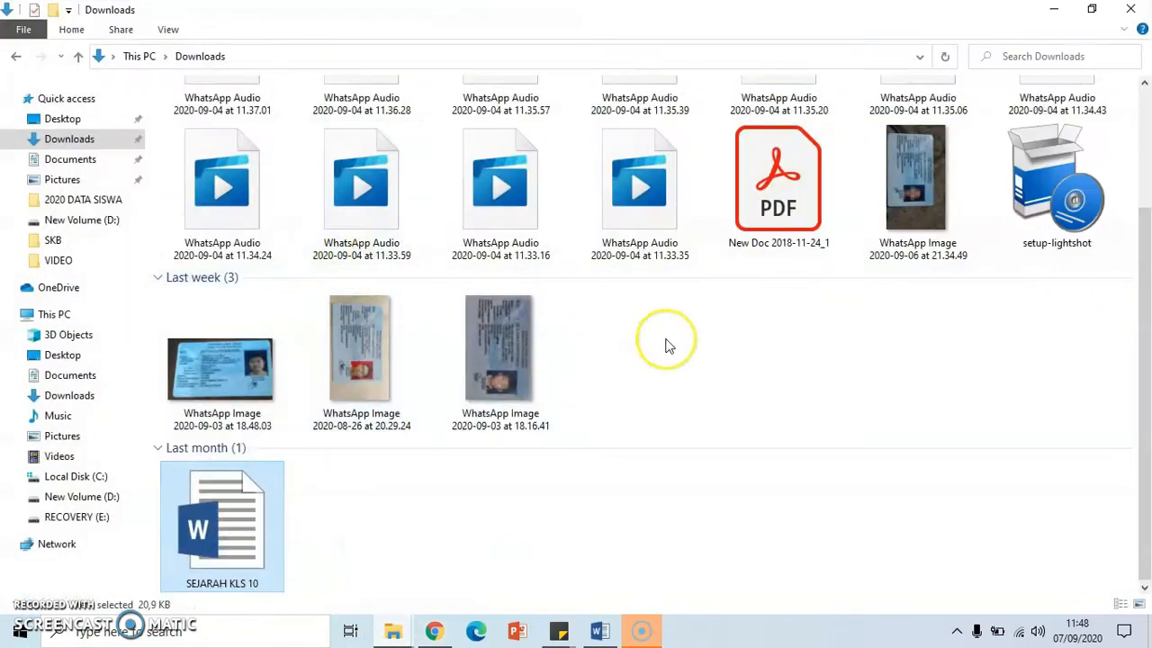
pyautogui.scroll(3, 663, 337)
pyautogui.click(1084, 345)
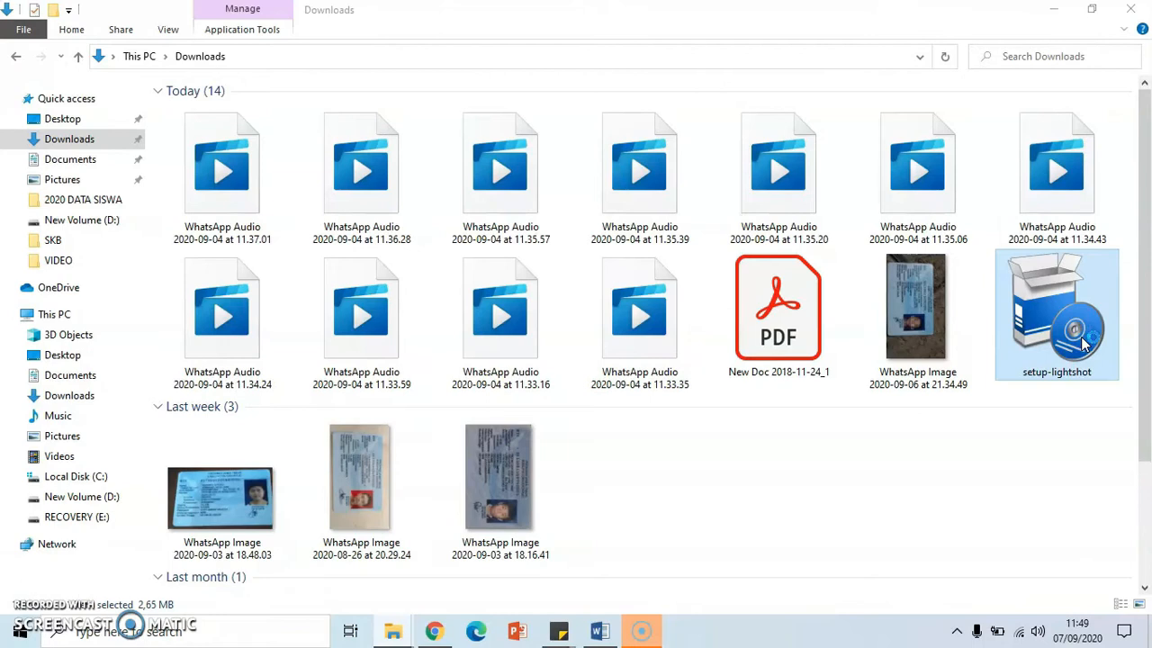
pyautogui.doubleClick(1084, 344)
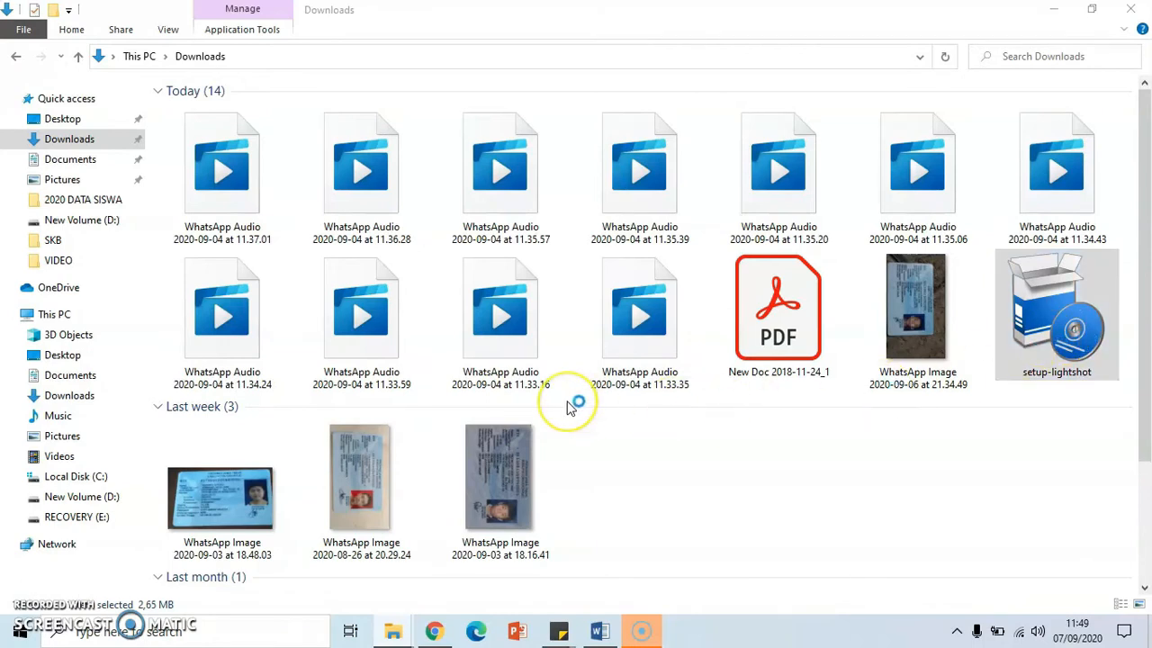
# Step: Install Lightshot by accepting the license agreement and finishing the setup wizard
pyautogui.click(593, 354)
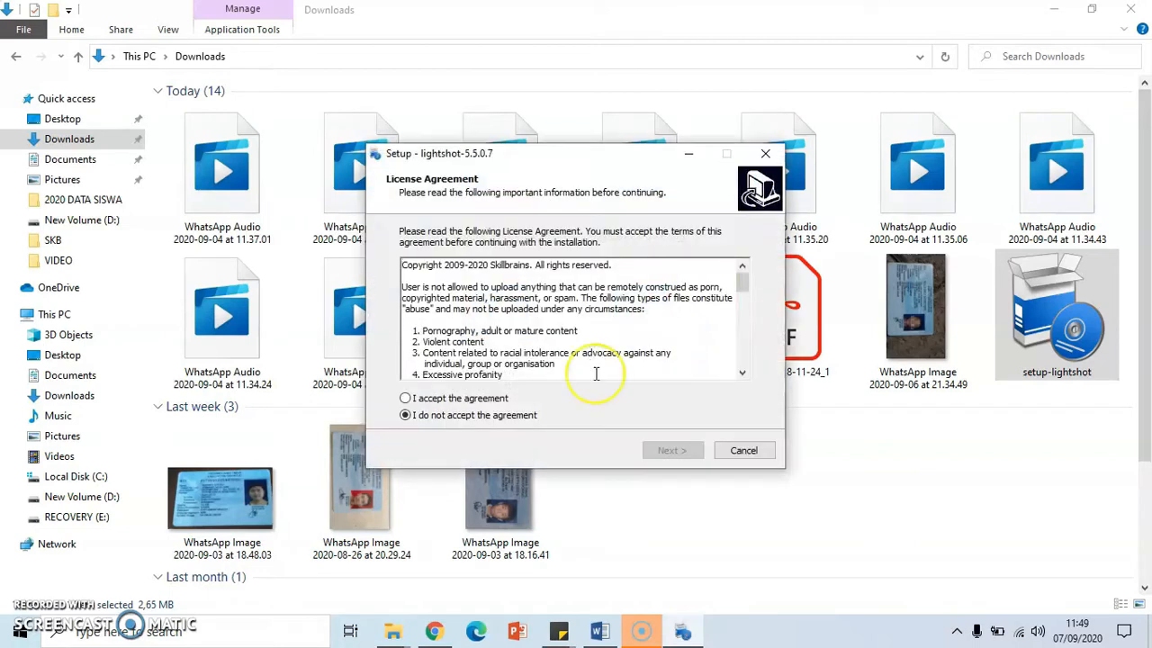
pyautogui.click(441, 399)
pyautogui.click(670, 450)
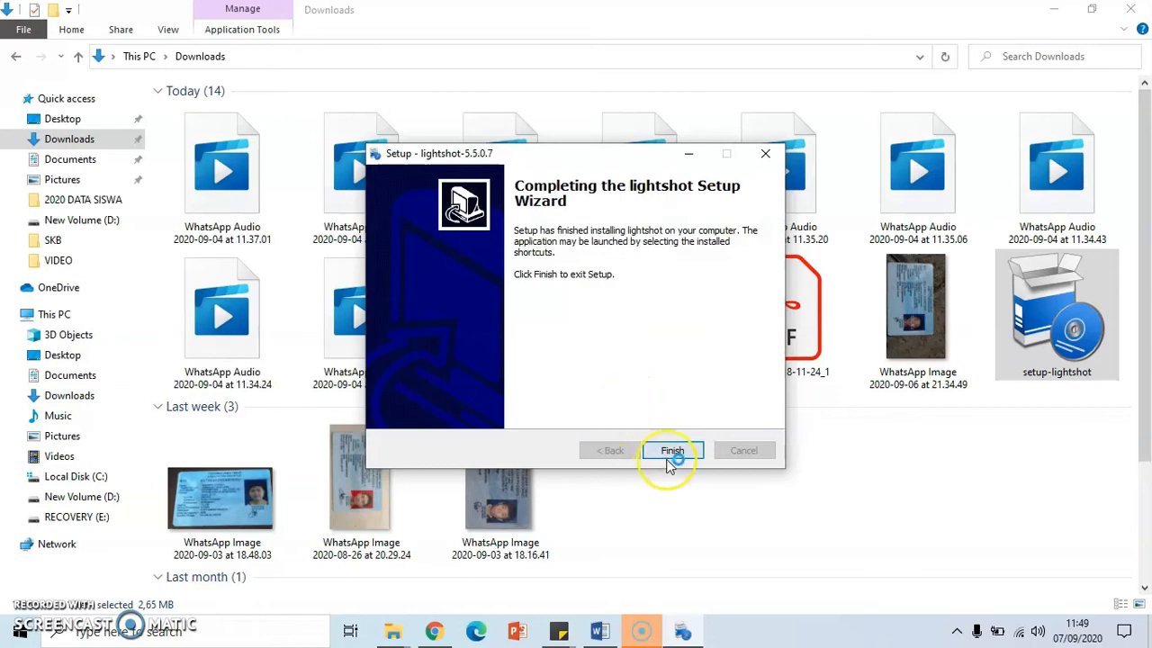
pyautogui.click(666, 449)
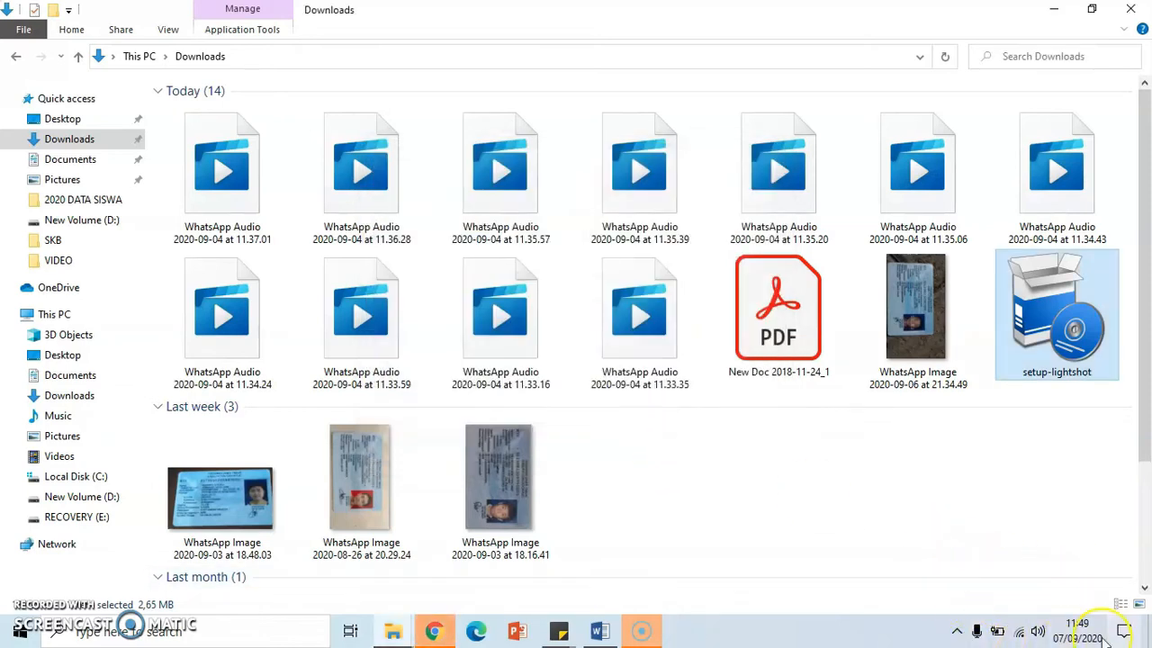
# Step: Move the Lightshot icon from the hidden system tray icons to the visible notification area
pyautogui.click(957, 630)
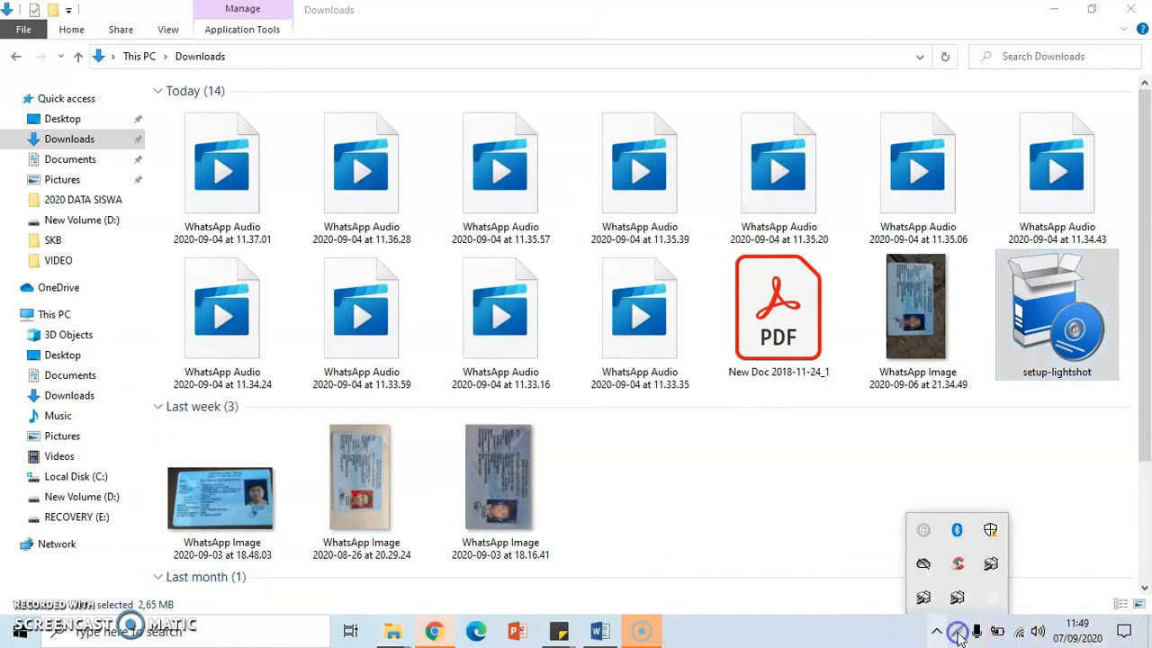
pyautogui.click(936, 633)
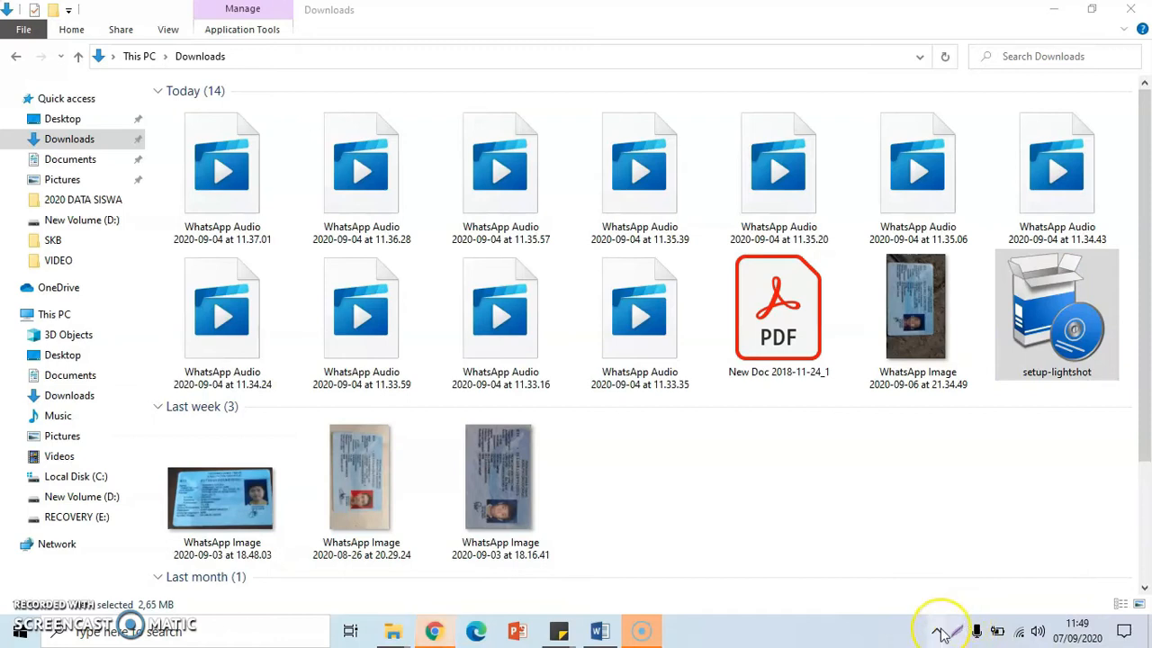
pyautogui.click(731, 479)
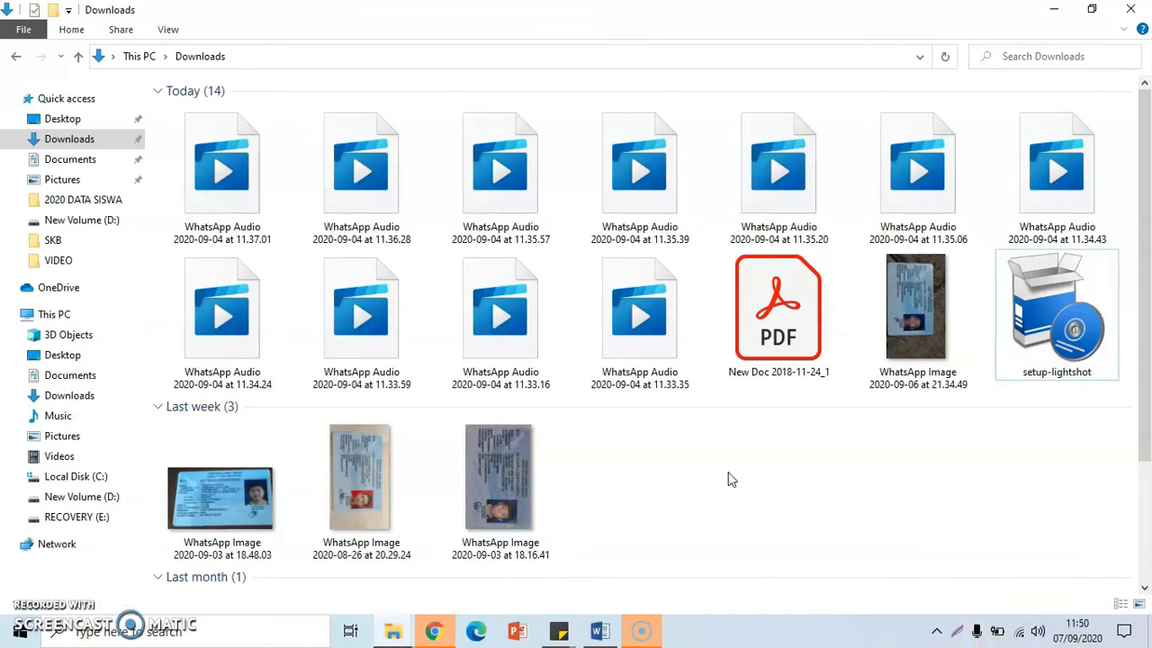
# Step: Switch to the SEJARAH KLS 10 document in Word and look through its questions and answer key
pyautogui.click(600, 632)
pyautogui.scroll(15, 630, 423)
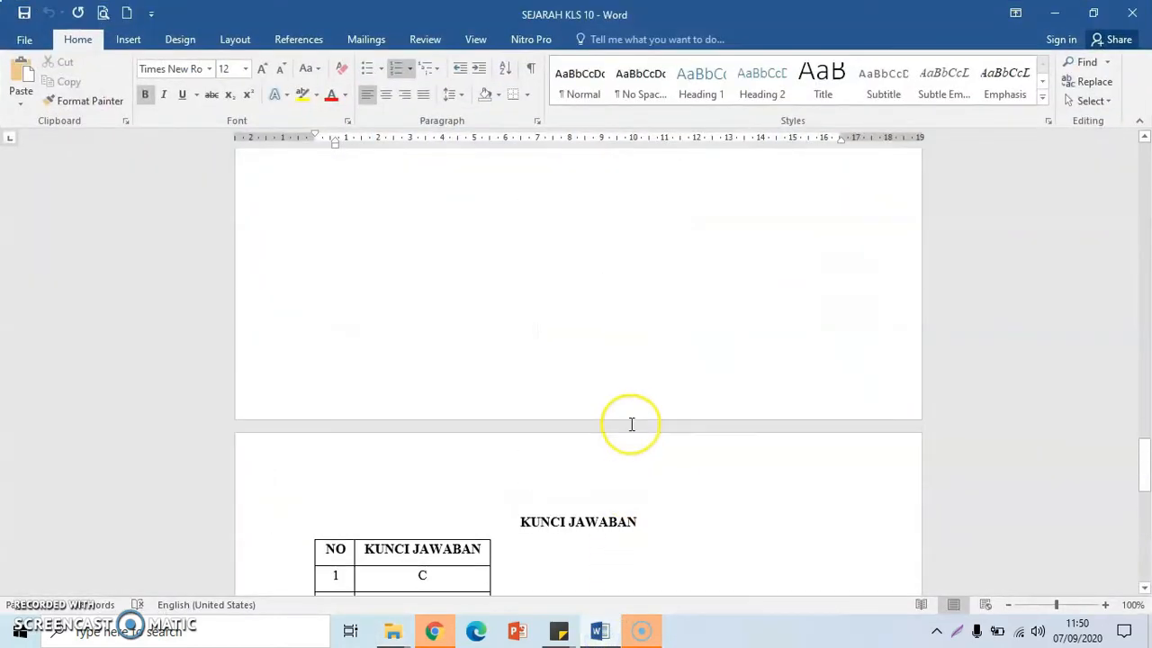
pyautogui.scroll(20, 632, 420)
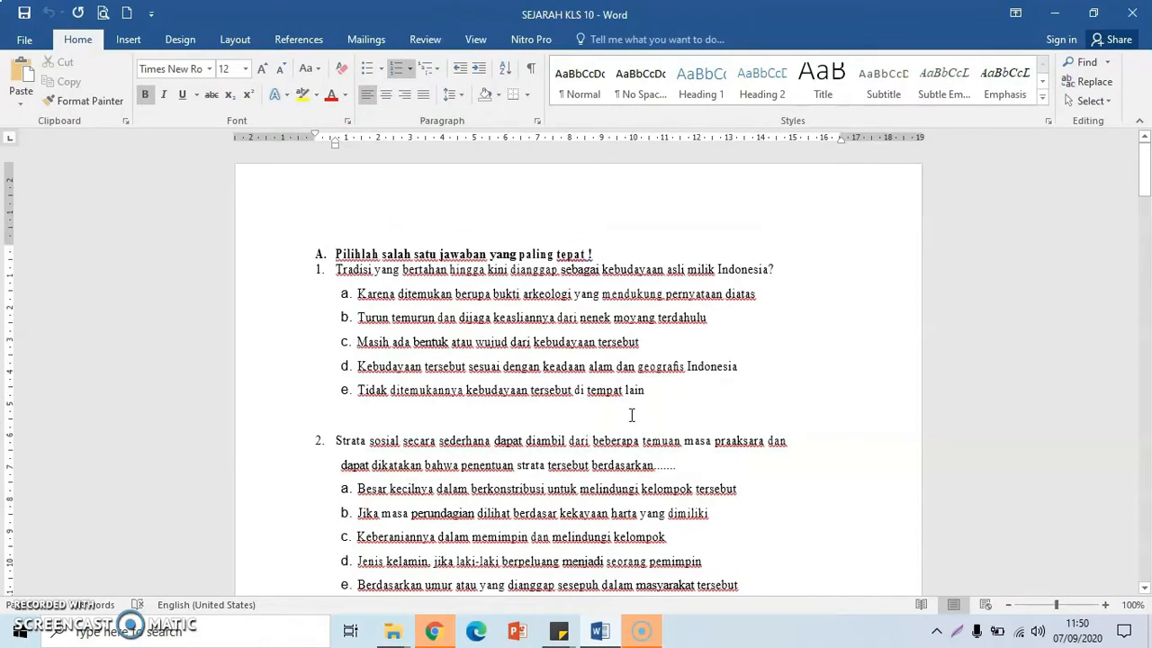
pyautogui.scroll(-15, 632, 415)
pyautogui.scroll(-10, 632, 415)
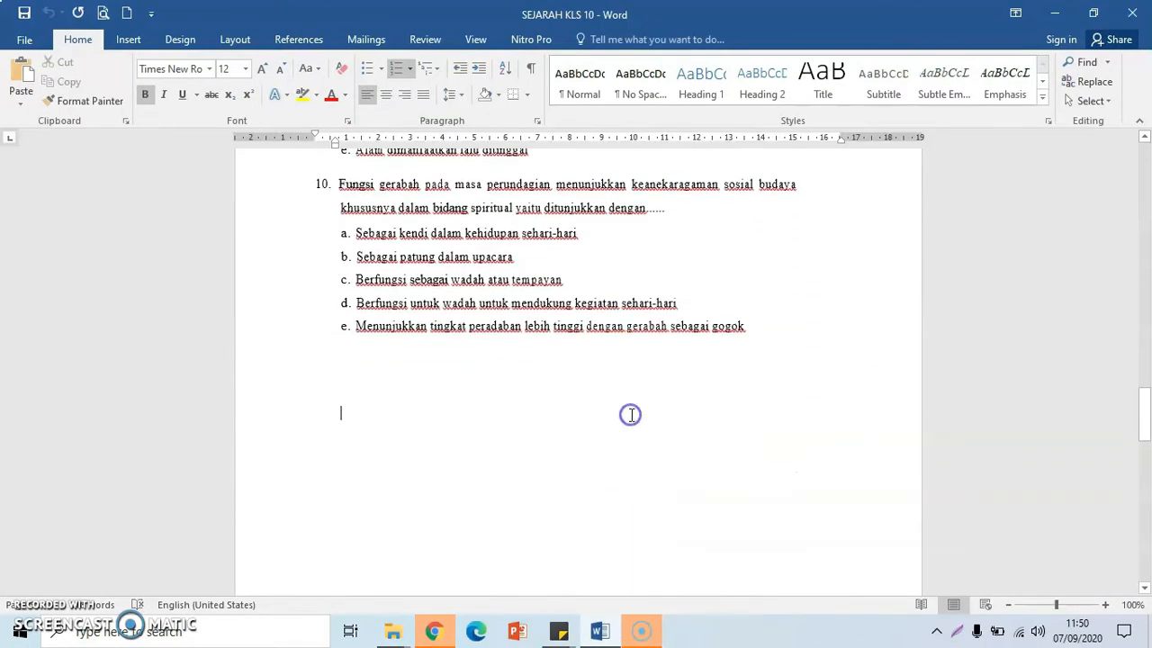
pyautogui.scroll(-8, 631, 415)
pyautogui.scroll(9, 631, 414)
pyautogui.scroll(5, 631, 415)
pyautogui.moveTo(1131, 386); pyautogui.dragTo(1129, 151)
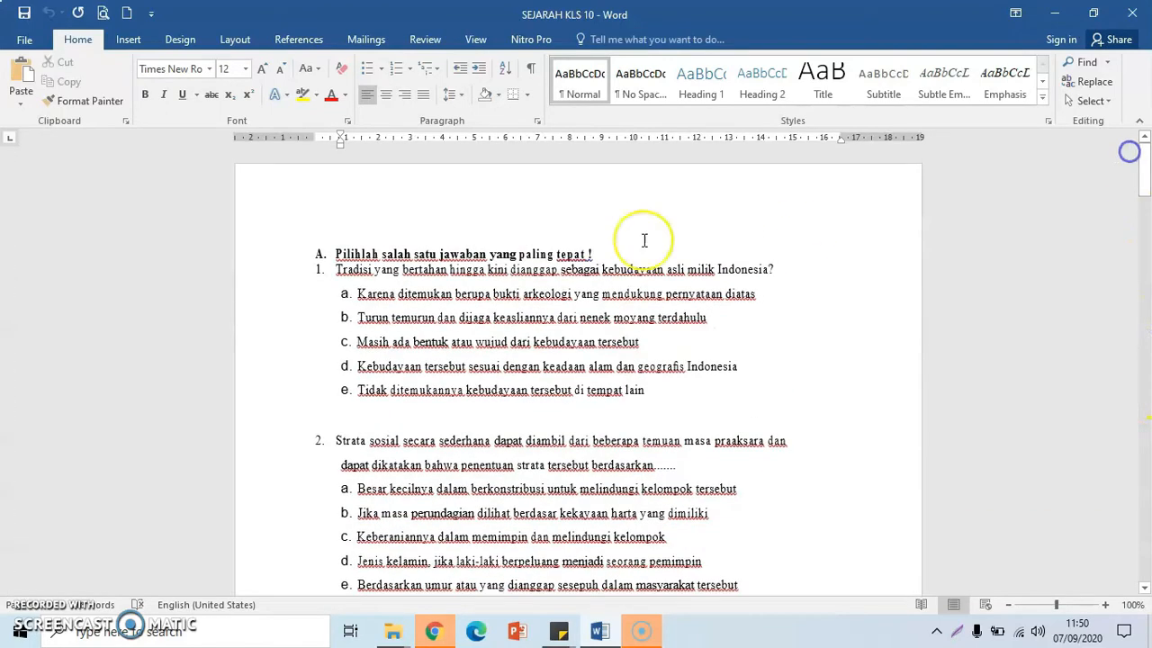
pyautogui.click(538, 240)
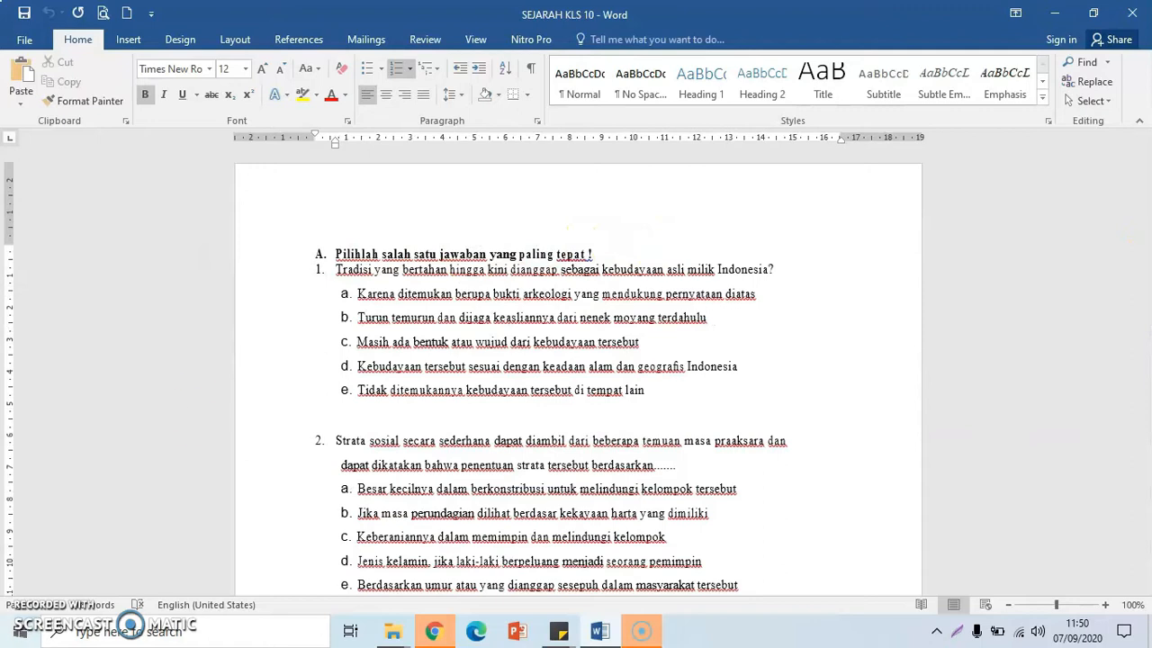
# Step: Delete the empty space between questions 4 and 5 to bring question 5 onto the same page
pyautogui.scroll(-12, 480, 416)
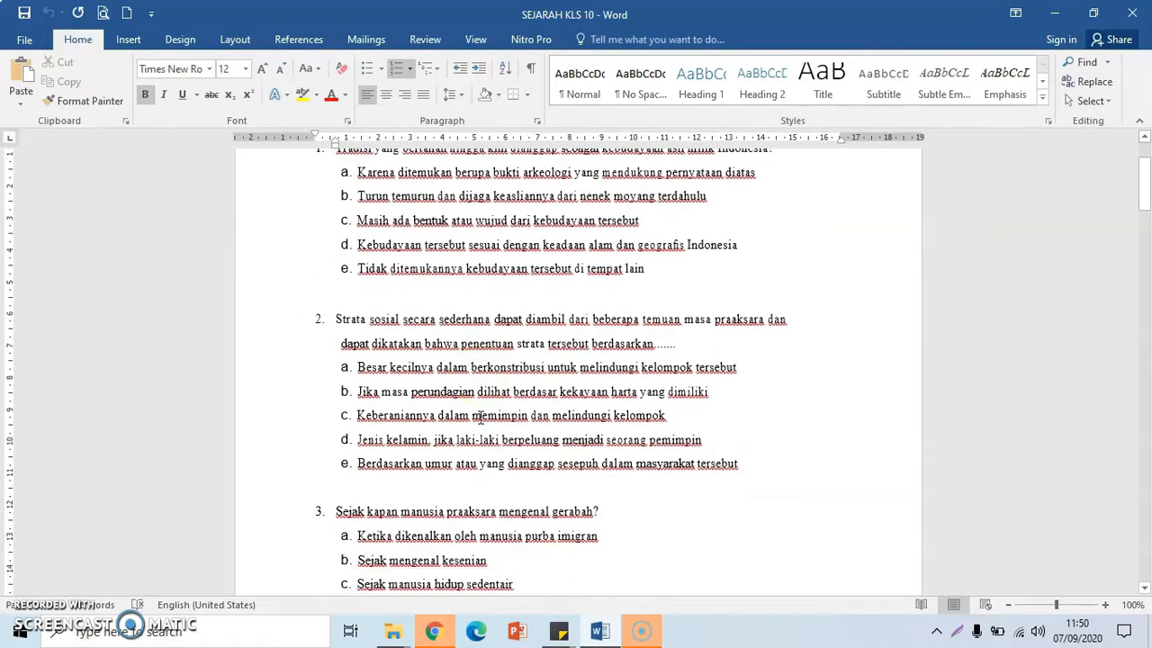
pyautogui.scroll(-1, 481, 417)
pyautogui.click(436, 350)
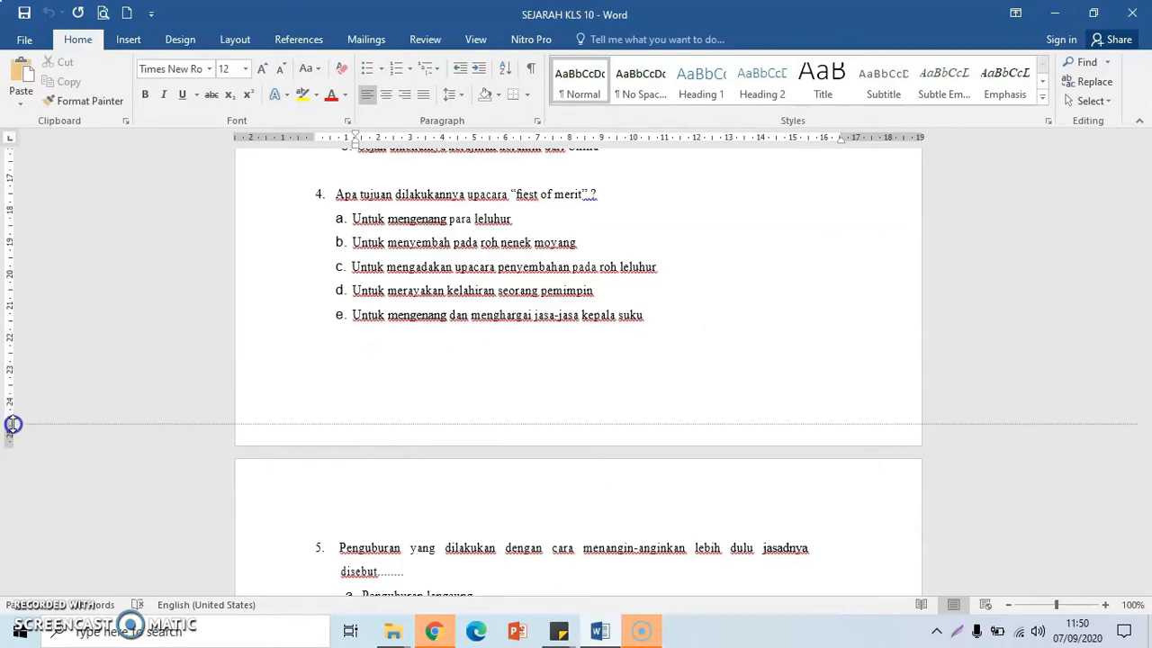
pyautogui.press('Delete')
pyautogui.scroll(15, 405, 405)
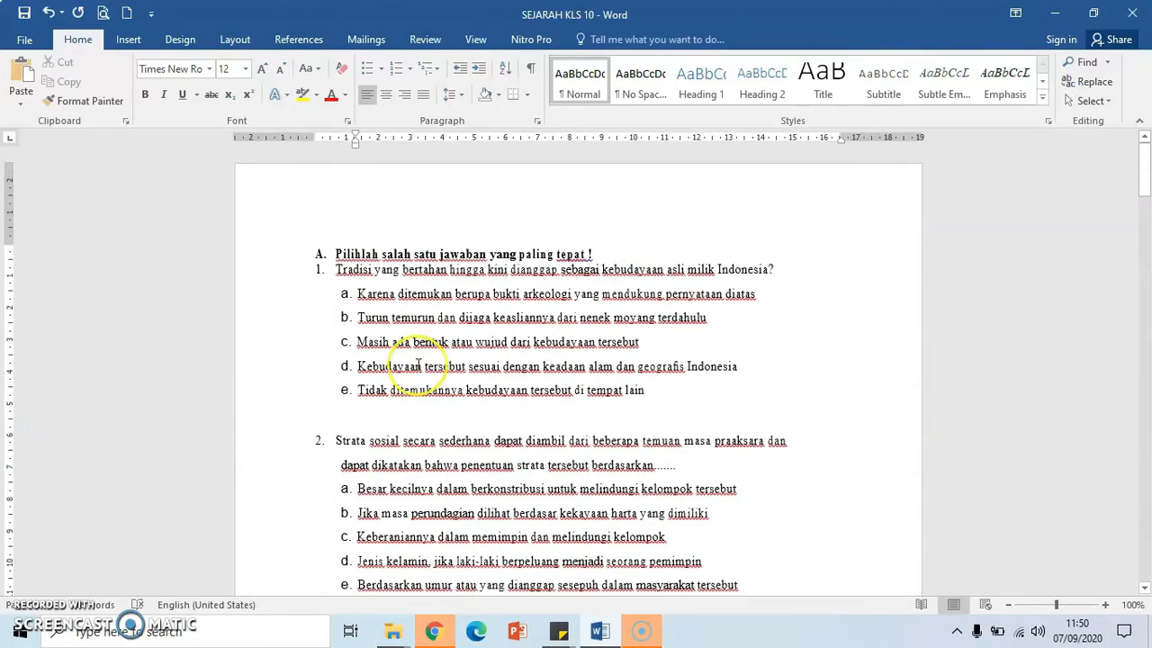
# Step: Insert three blank lines before question 5 to move it to the next page
pyautogui.scroll(-15, 412, 368)
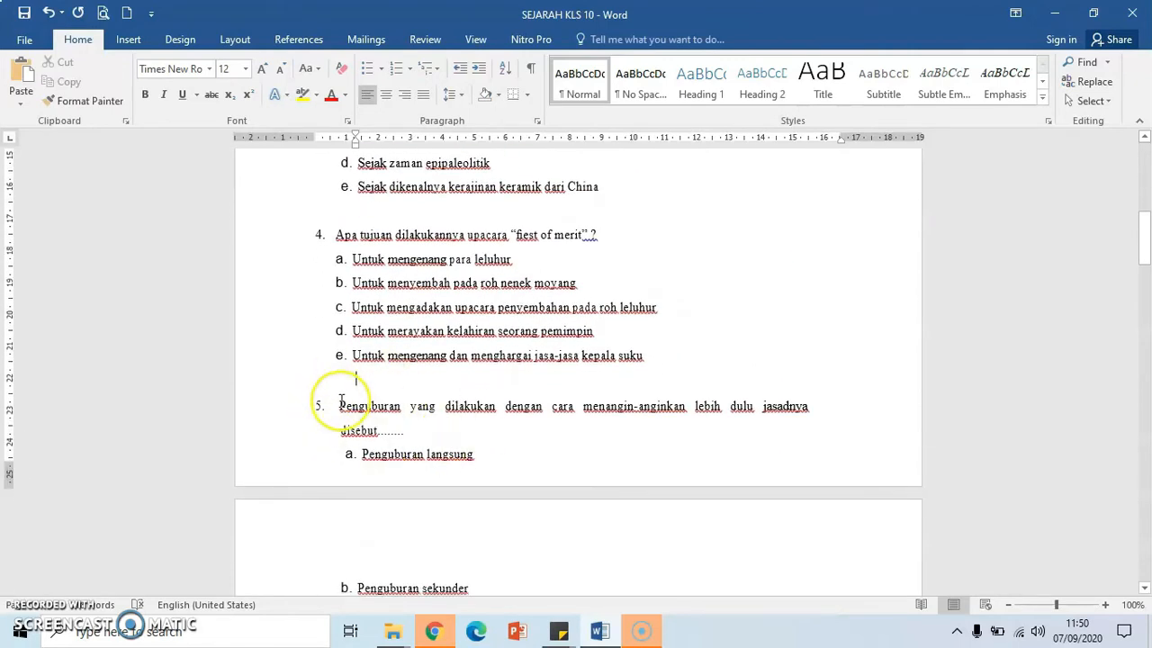
pyautogui.scroll(-2, 364, 403)
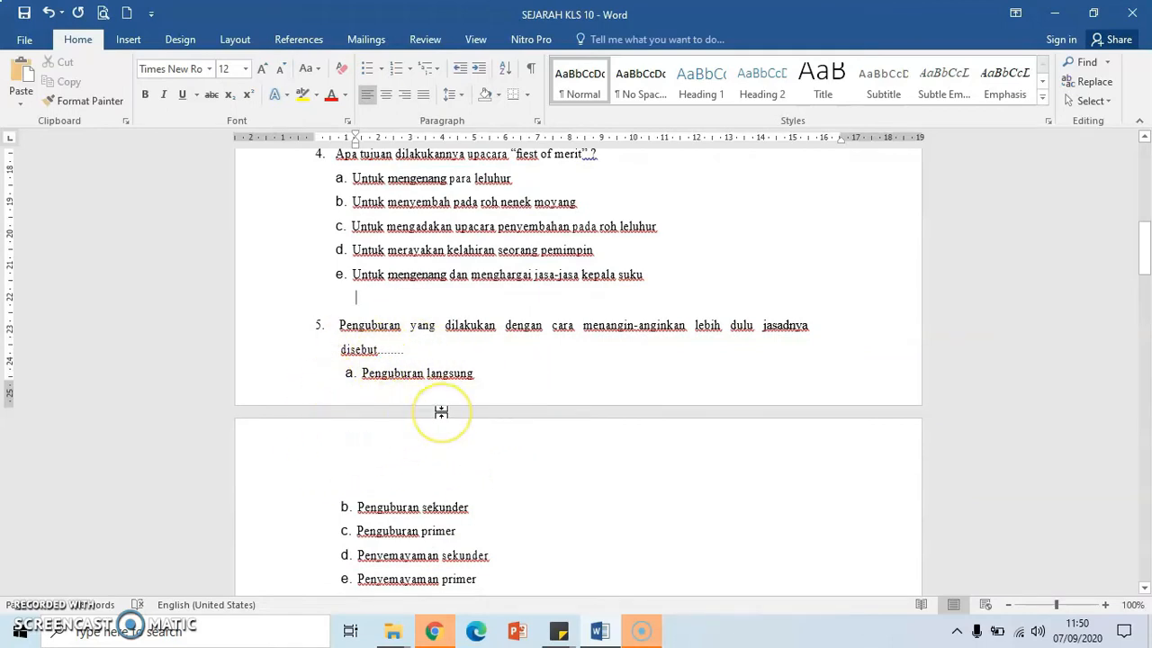
pyautogui.press('Return')
pyautogui.press('Return')
pyautogui.press('Return')
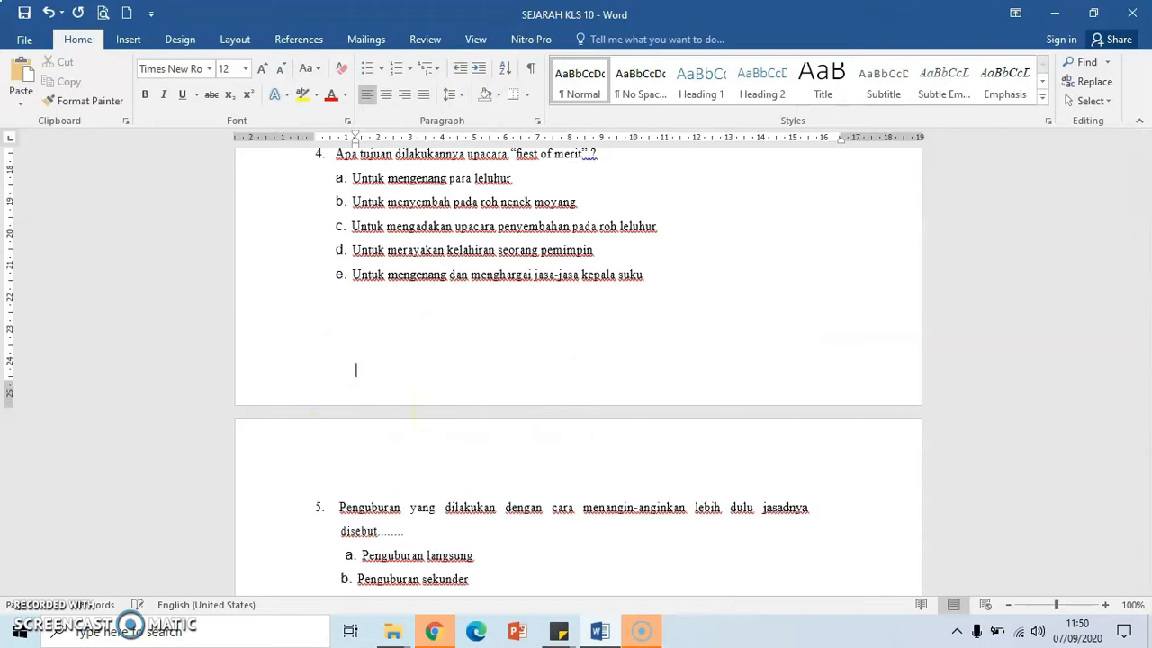
# Step: Select the entire document and apply a single font and font size to its text
pyautogui.scroll(-8, 442, 410)
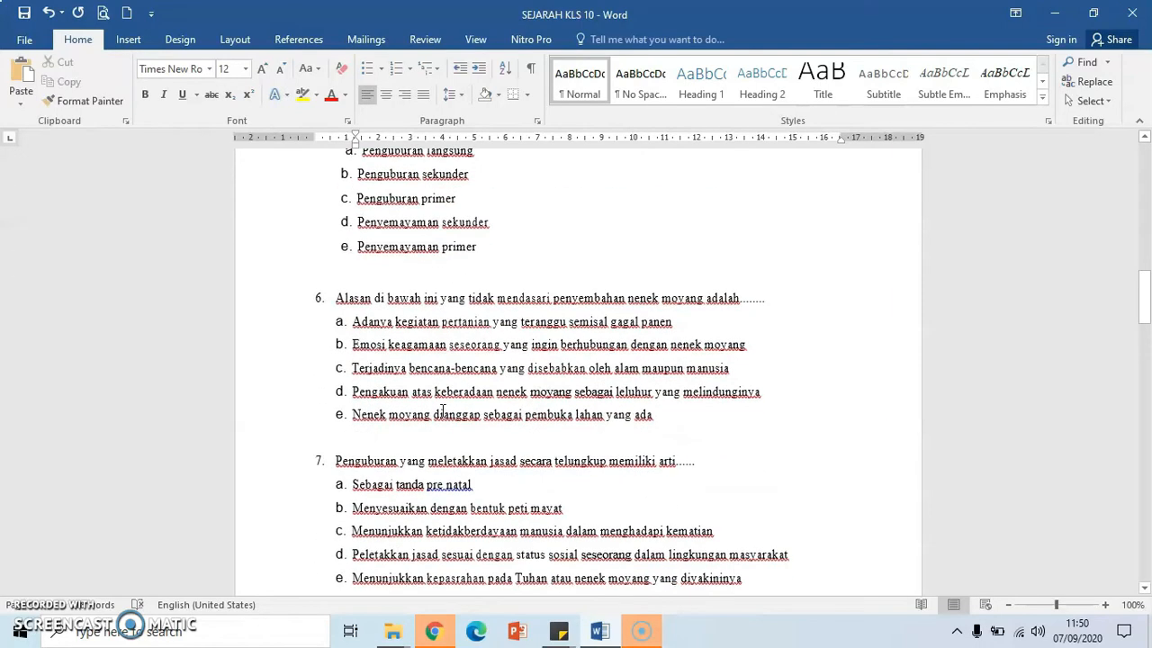
pyautogui.hotkey('ctrl', 'a')
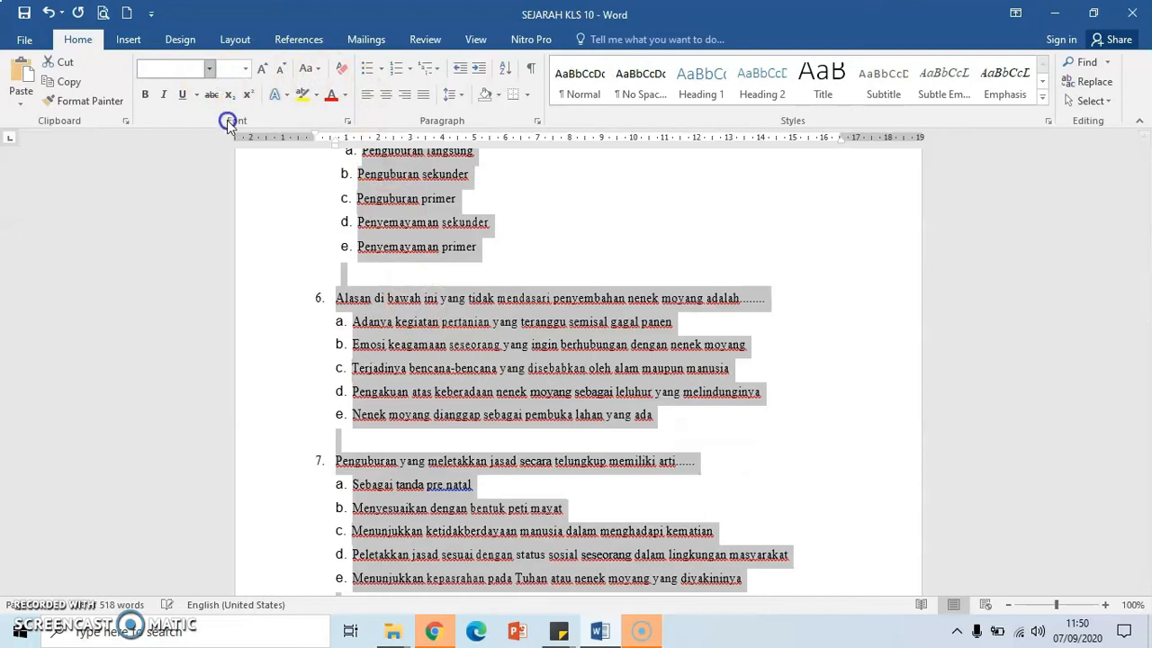
pyautogui.click(209, 68)
pyautogui.click(216, 171)
pyautogui.click(248, 69)
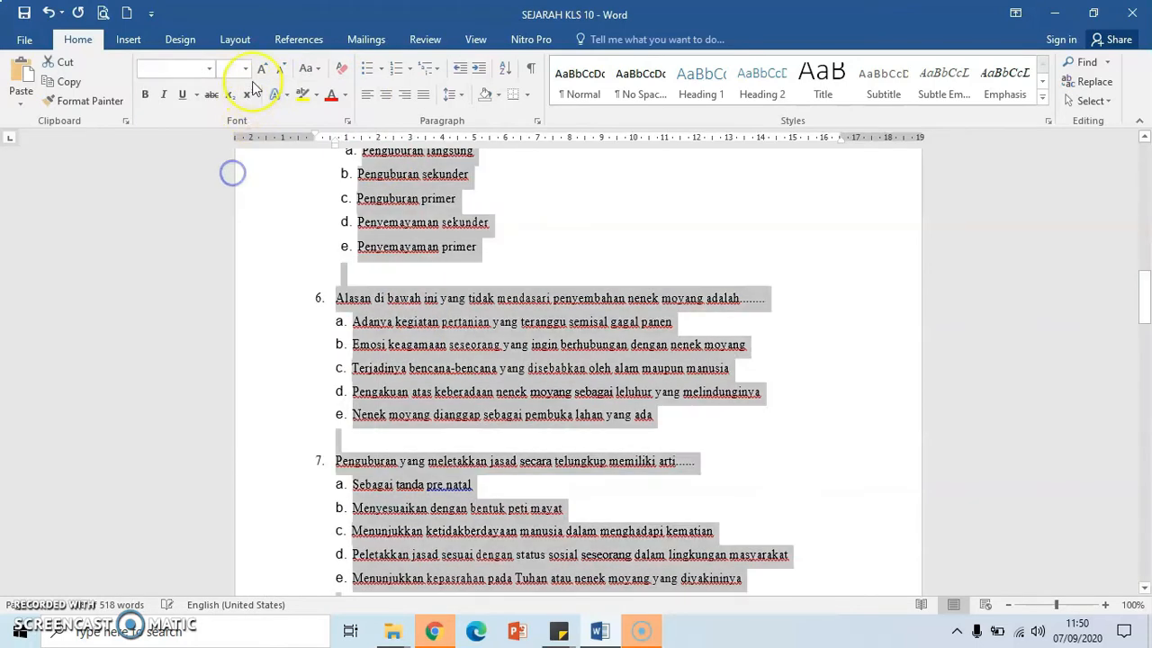
pyautogui.click(225, 153)
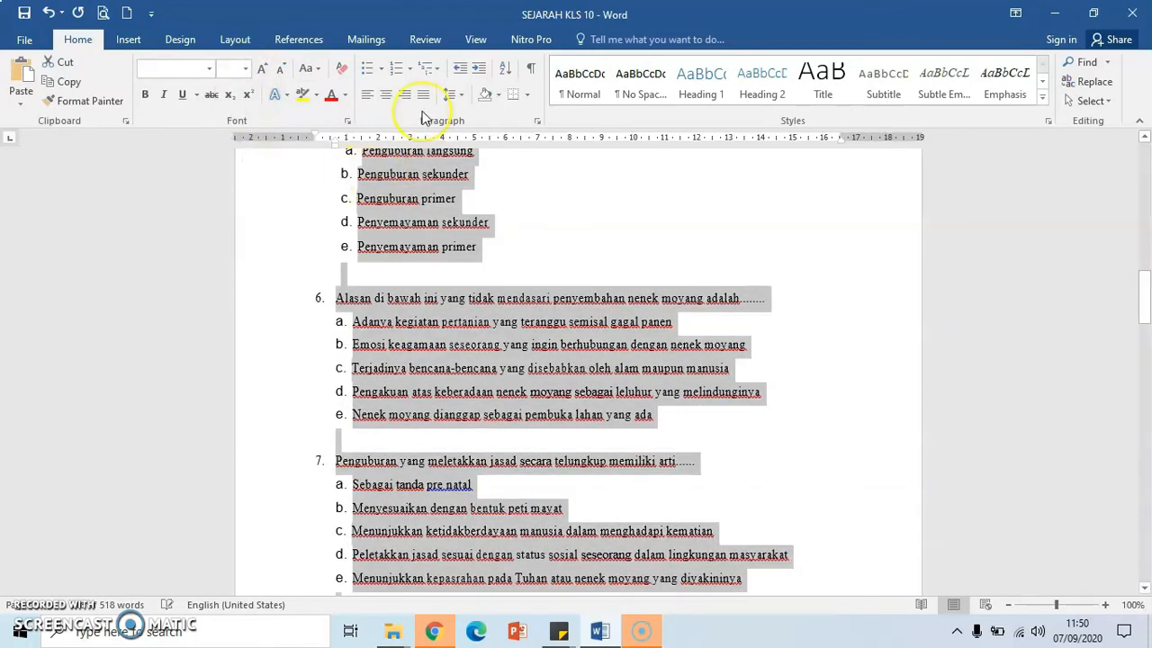
# Step: Set the selected document text to 1.0 line spacing and remove the extra space before and after paragraphs
pyautogui.click(459, 94)
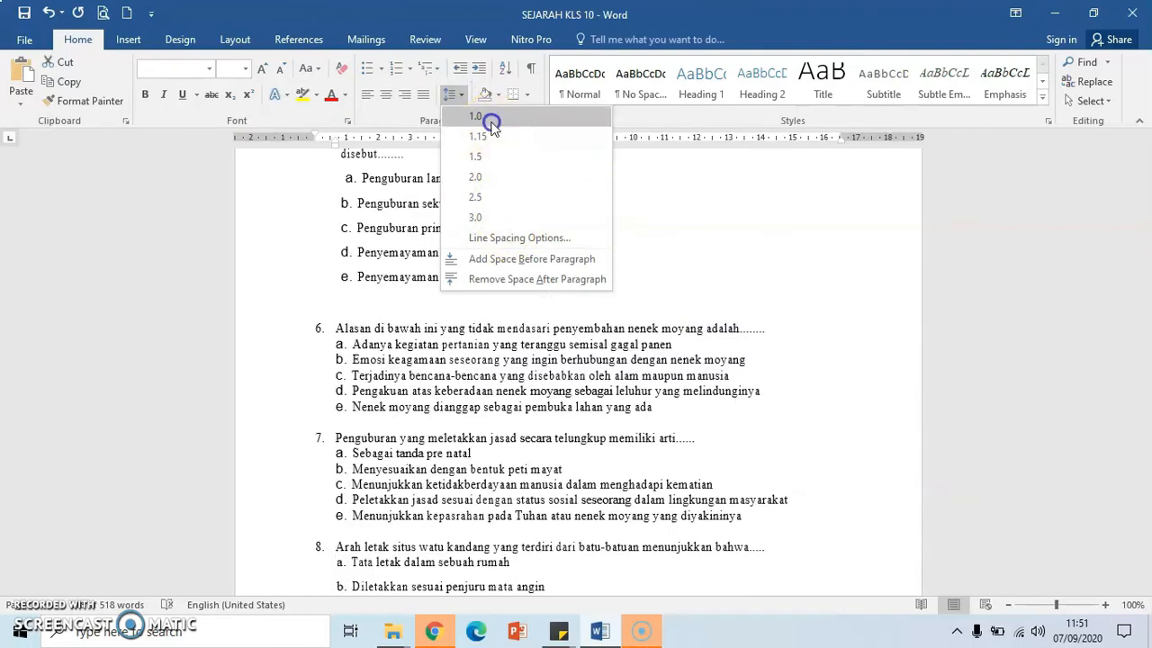
pyautogui.click(491, 126)
pyautogui.click(457, 95)
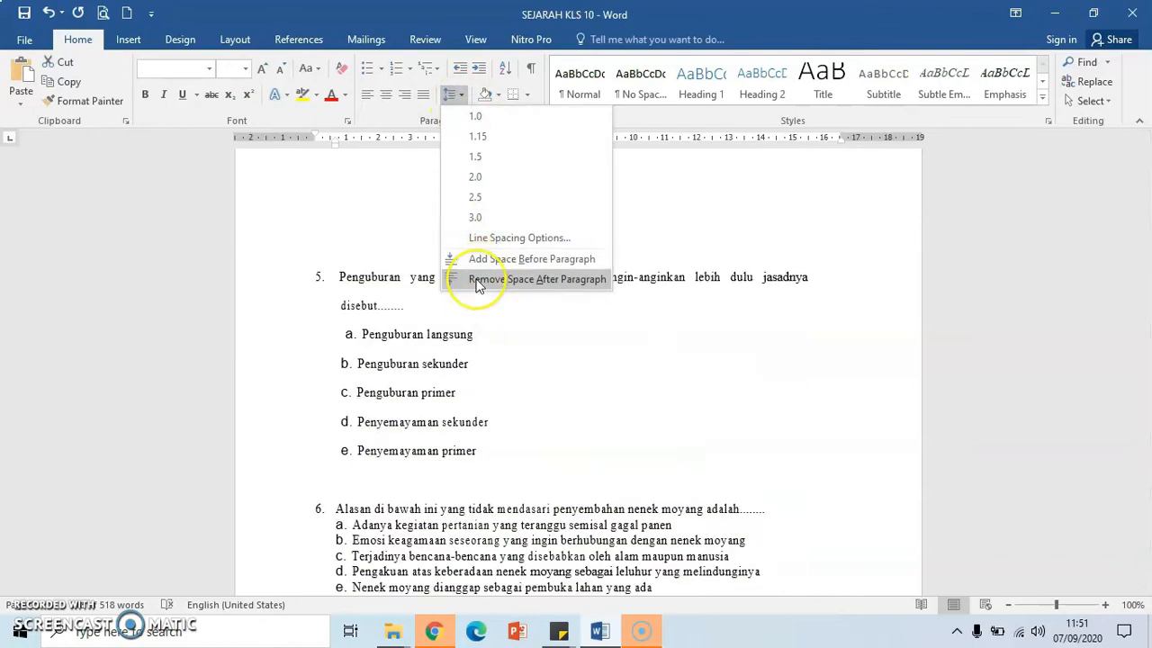
pyautogui.click(498, 264)
pyautogui.click(457, 93)
pyautogui.click(489, 258)
pyautogui.scroll(-10, 495, 314)
pyautogui.scroll(15, 495, 316)
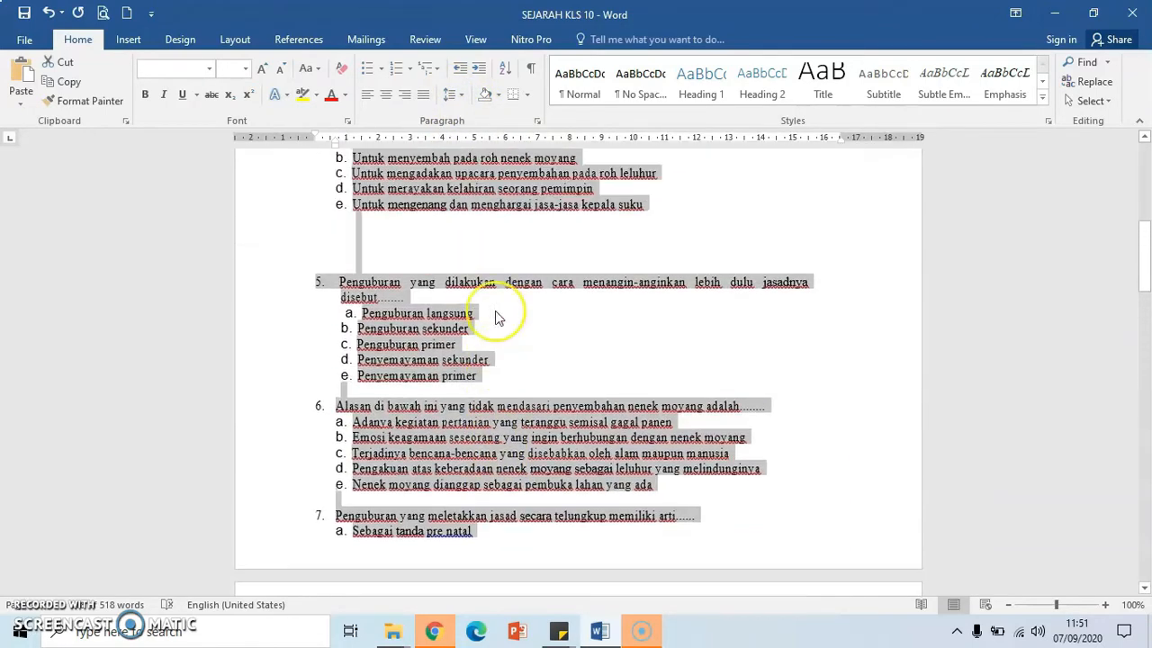
# Step: Reduce the document's top page margin and delete the extra blank lines between questions 4 and 5
pyautogui.click(346, 217)
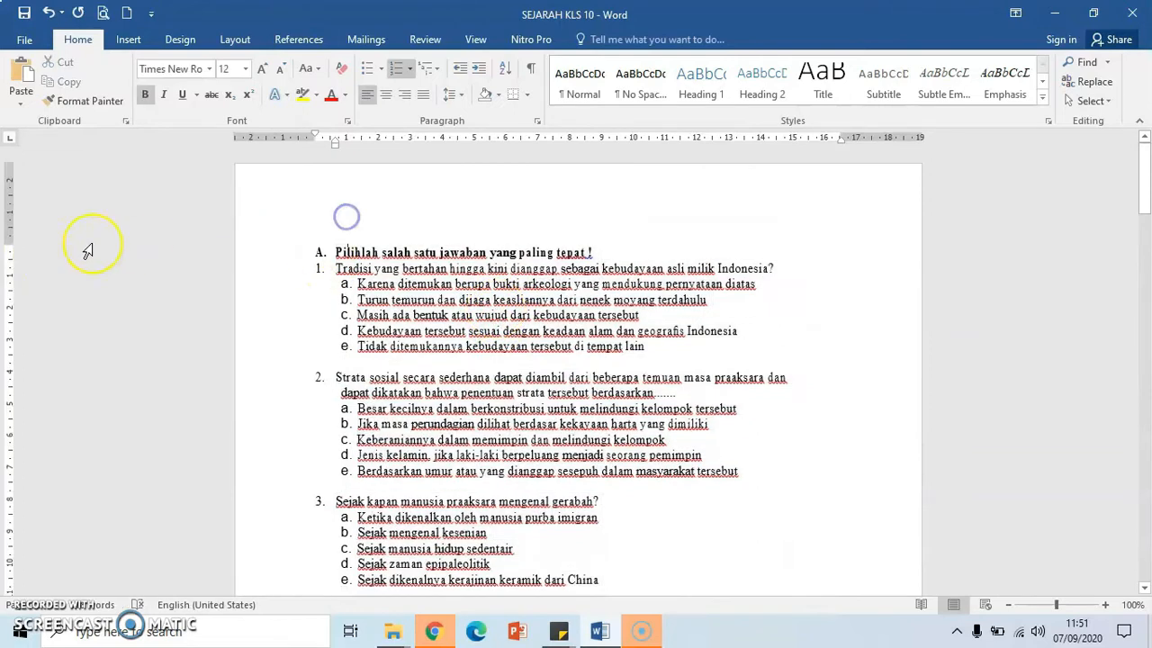
pyautogui.moveTo(9, 227); pyautogui.dragTo(17, 197)
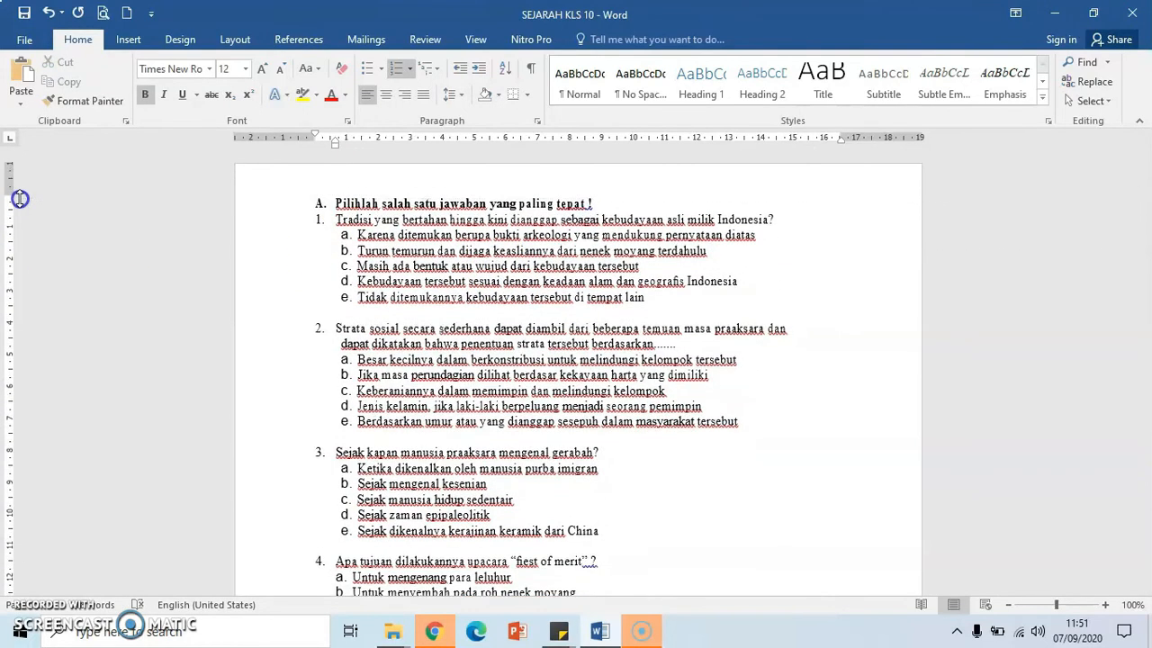
pyautogui.scroll(-4, 432, 342)
pyautogui.scroll(-4, 432, 342)
pyautogui.click(401, 304)
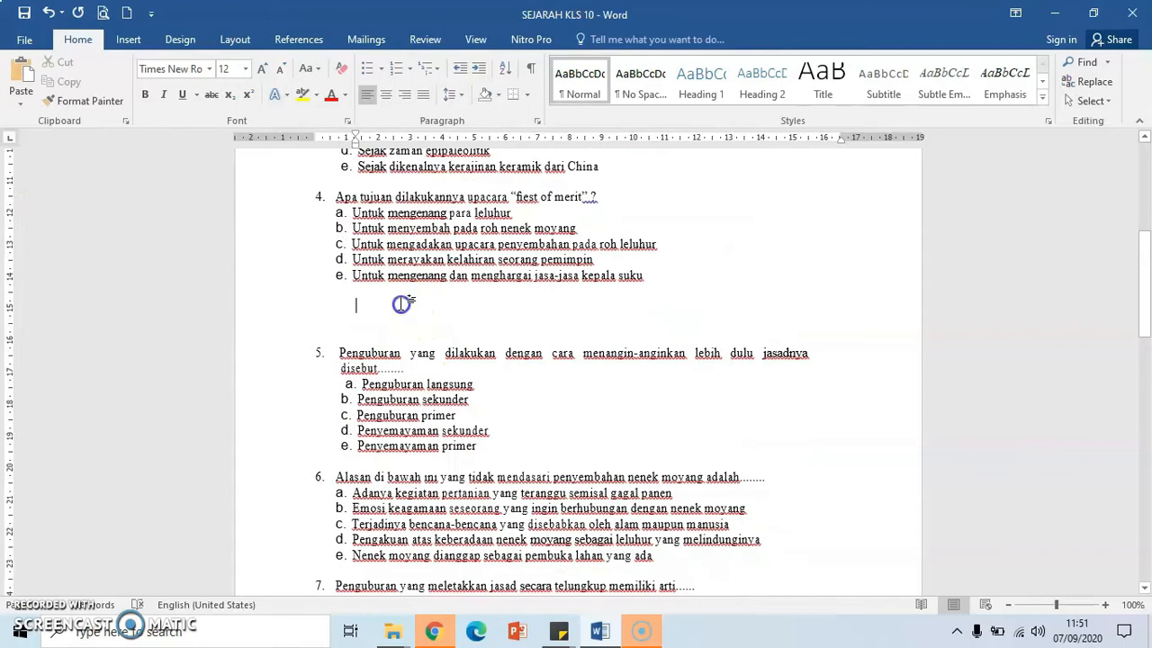
pyautogui.press('Delete')
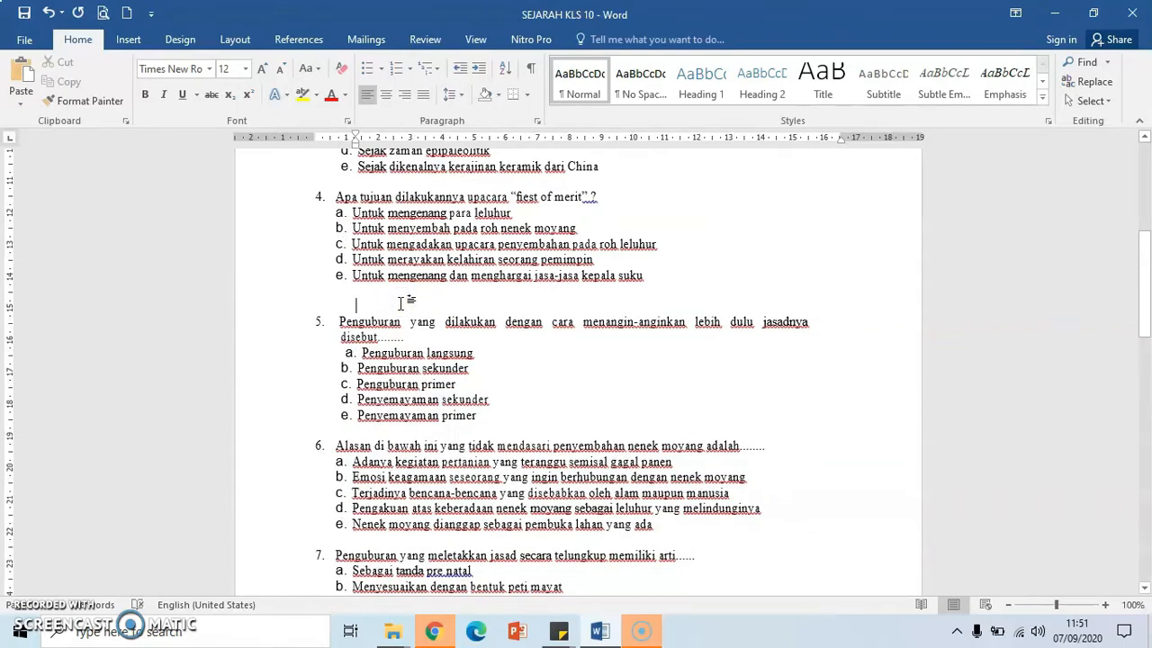
pyautogui.press('Delete')
# Step: Insert a blank line before question 8 to move it to the next page, and delete the extra blank line before question 9
pyautogui.scroll(-5, 360, 360)
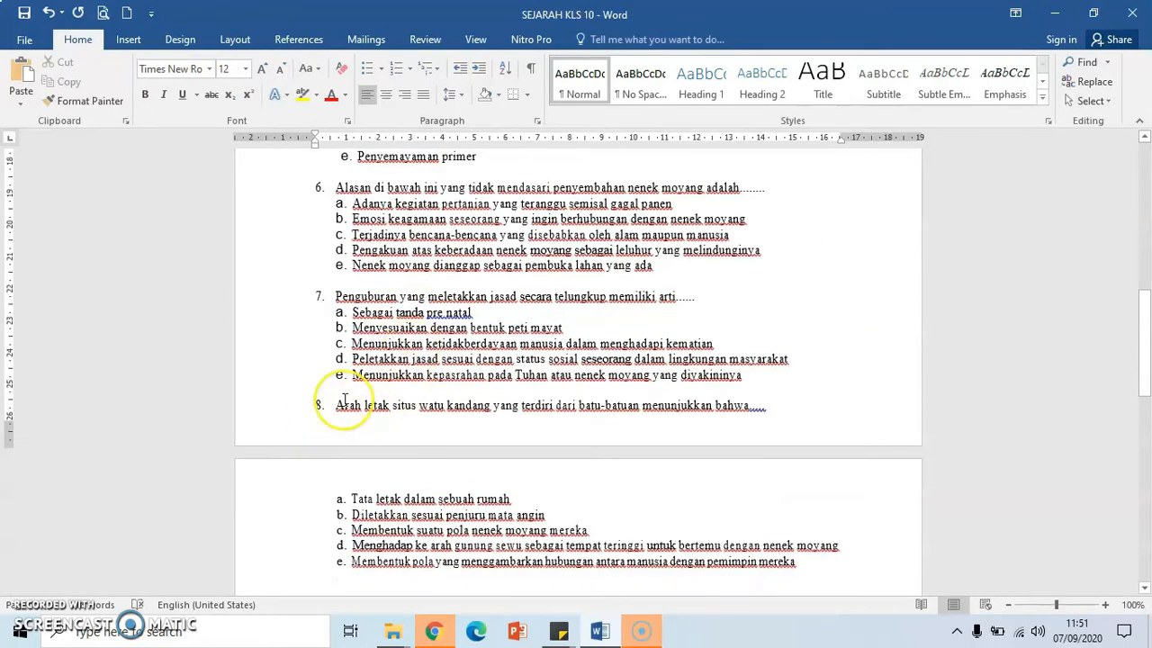
pyautogui.click(368, 394)
pyautogui.press('Return')
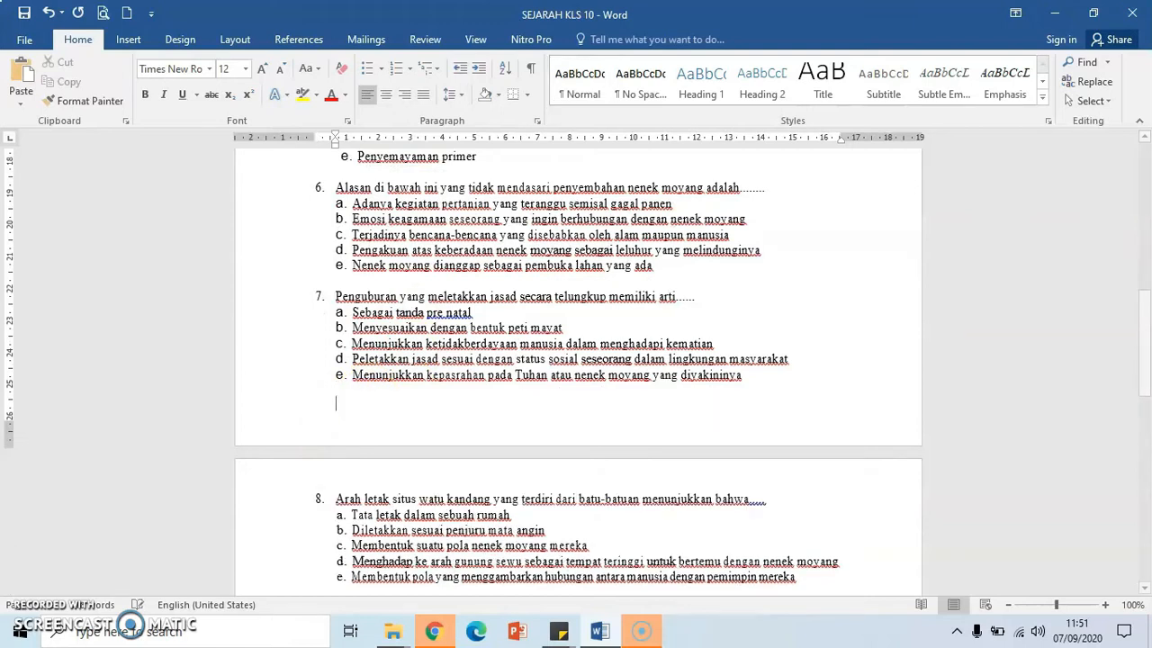
pyautogui.scroll(-5, 368, 390)
pyautogui.click(369, 377)
pyautogui.press('Delete')
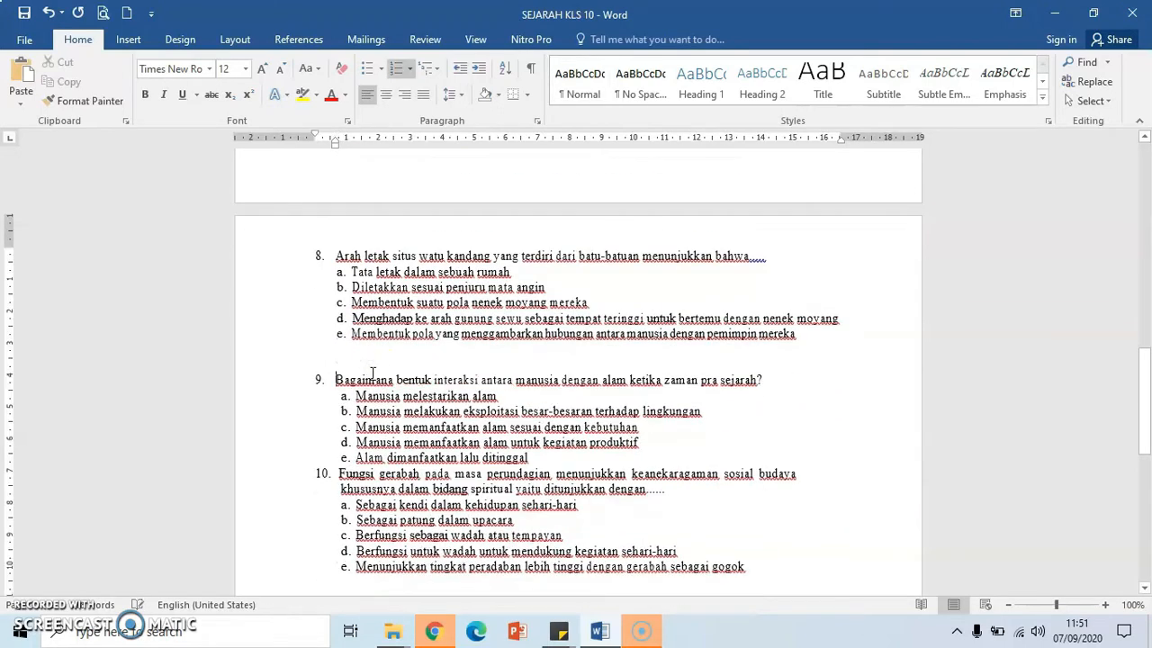
# Step: Delete the block of blank lines between question 10 and the KUNCI JAWABAN heading
pyautogui.scroll(-12, 374, 371)
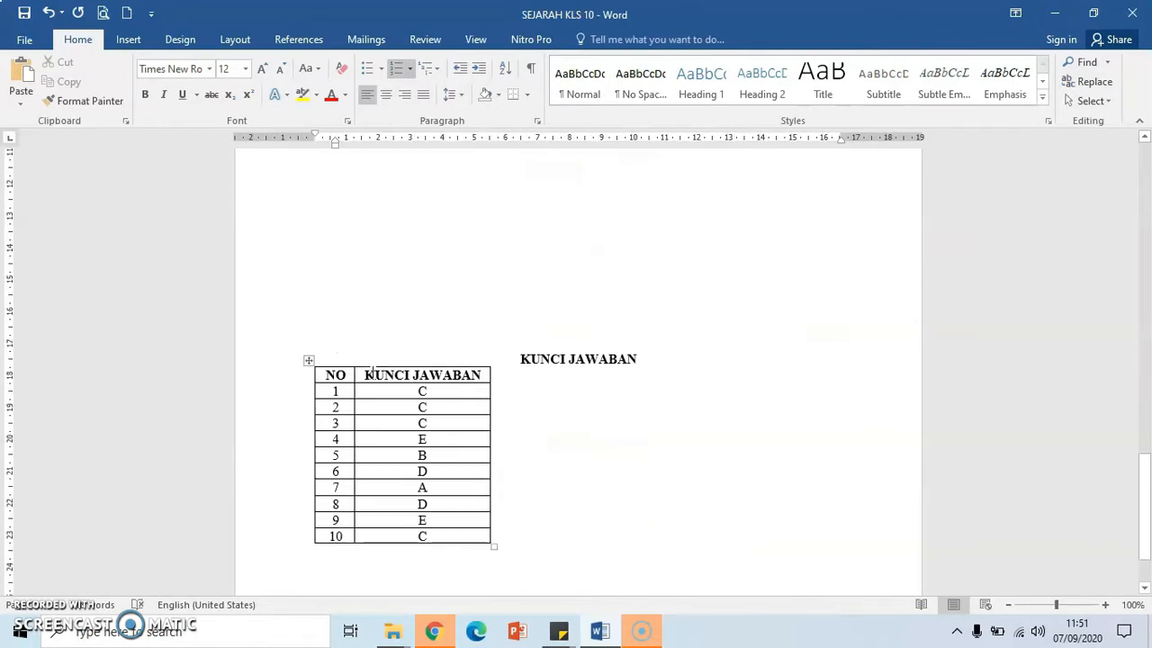
pyautogui.scroll(3, 376, 367)
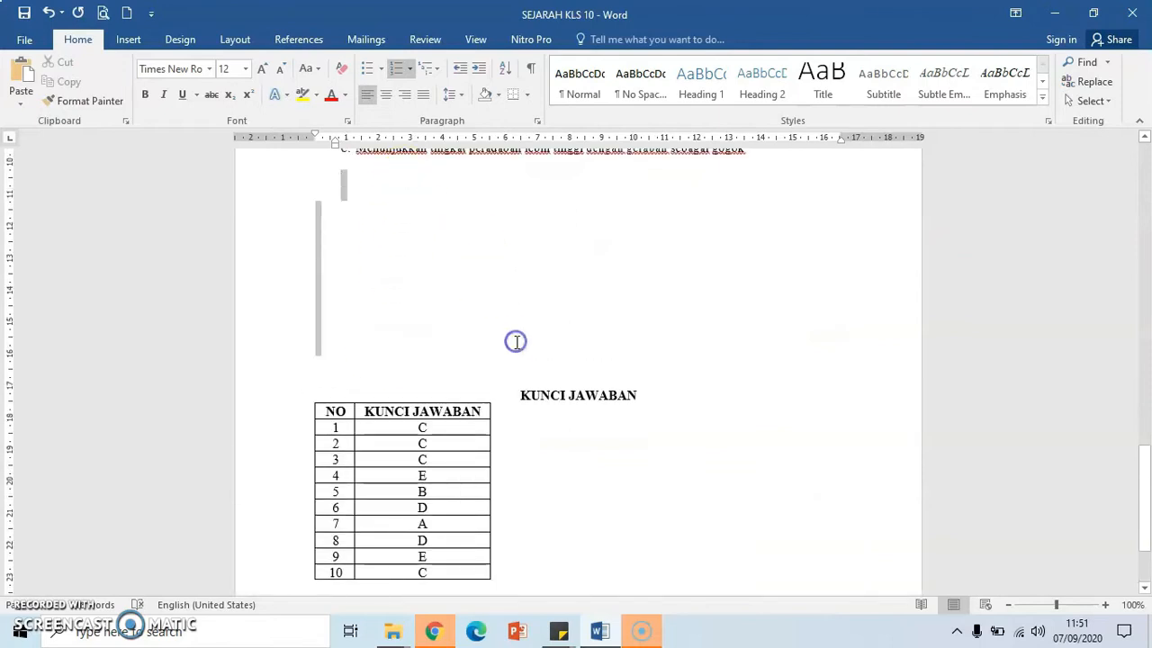
pyautogui.press('Delete')
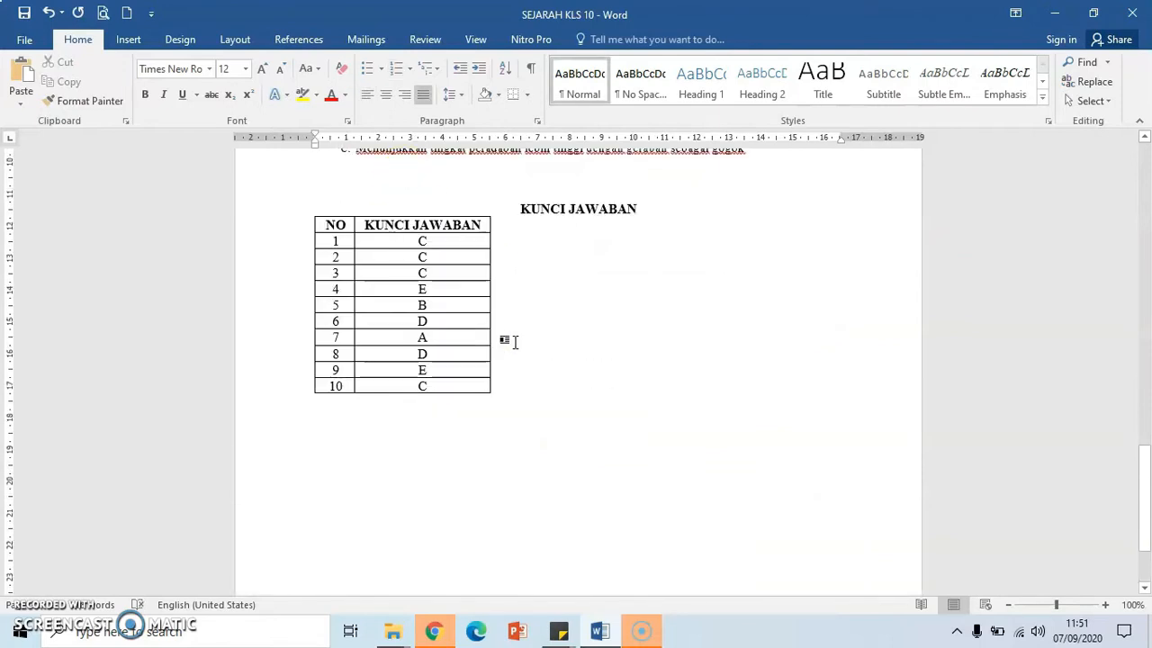
pyautogui.scroll(3, 514, 342)
pyautogui.hotkey('ctrl', 'Home')
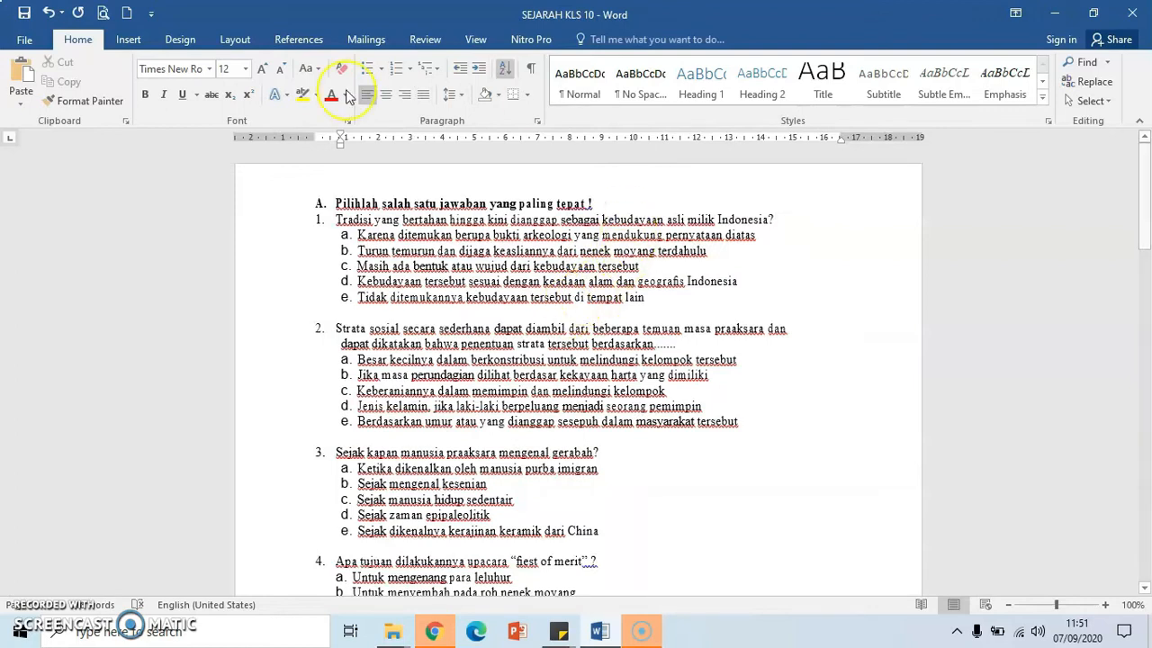
pyautogui.scroll(-10, 551, 330)
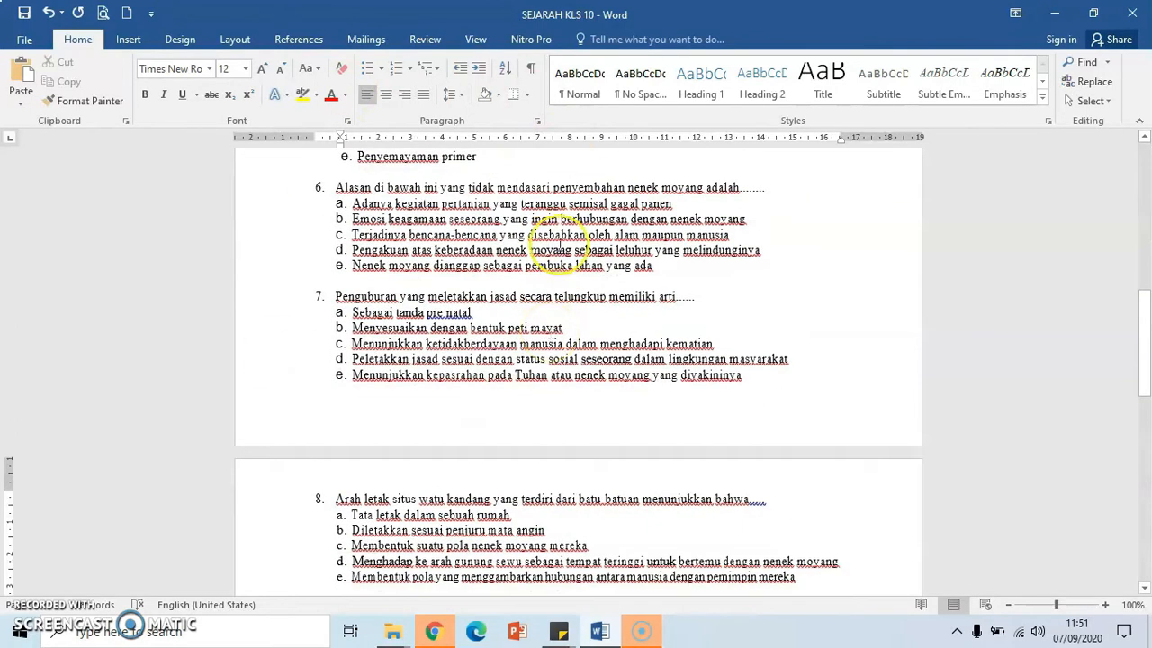
pyautogui.moveTo(357, 188); pyautogui.dragTo(700, 260)
pyautogui.click(694, 265)
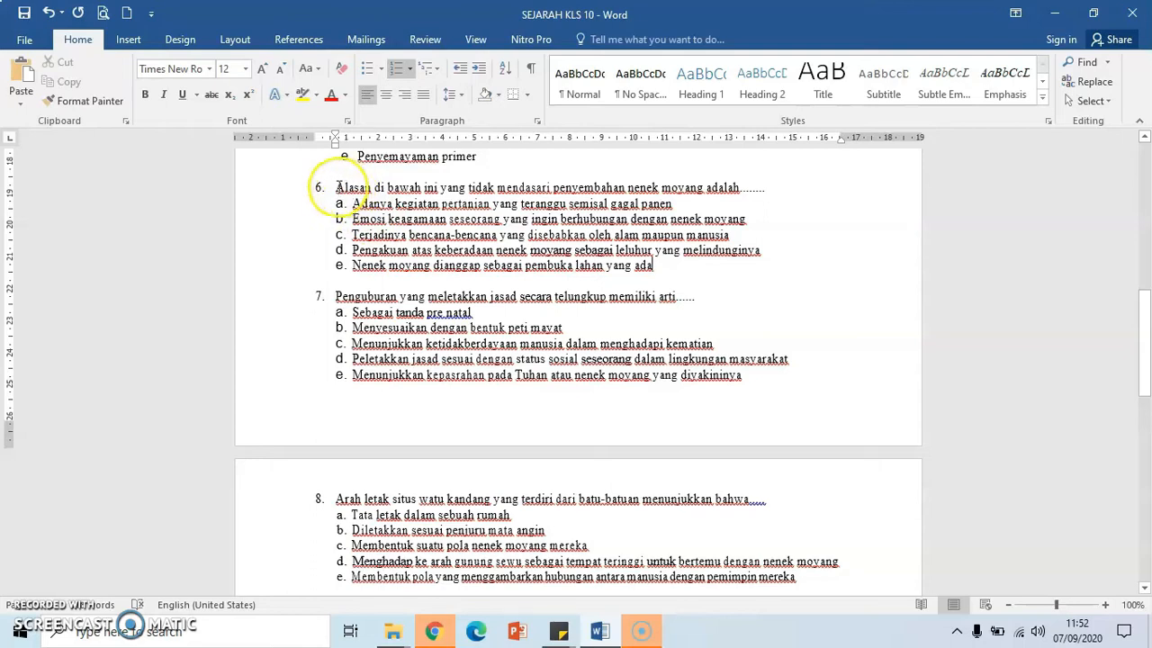
pyautogui.click(365, 189)
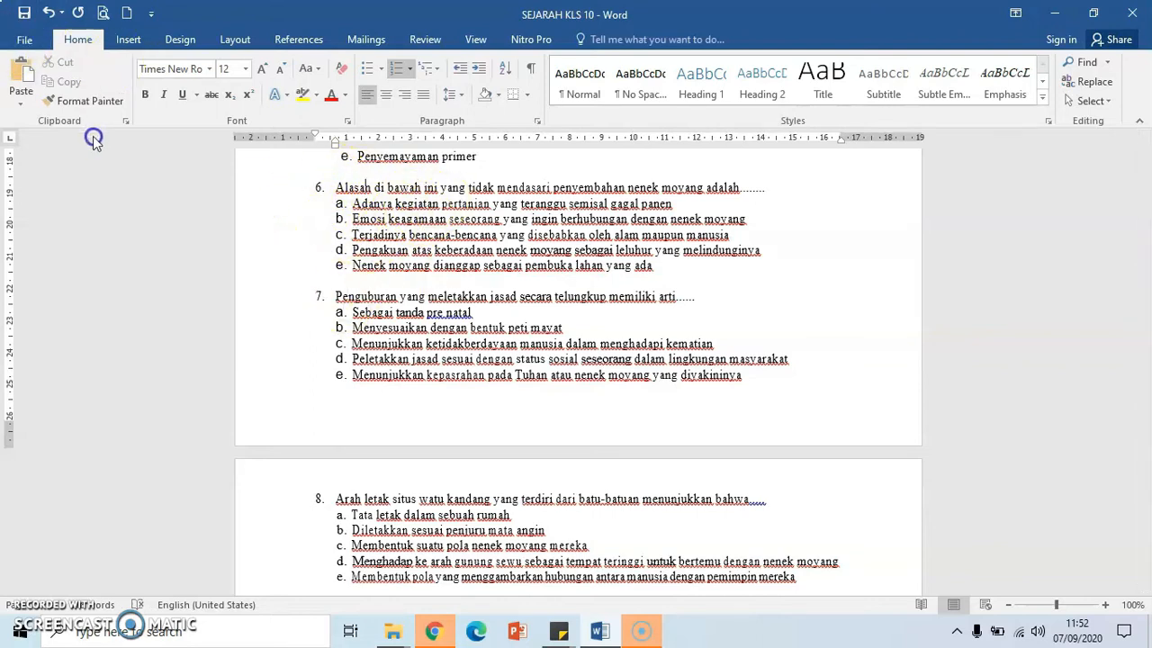
# Step: Save a copy of the document as a PDF named SEJARAH KLS 10 in the Downloads folder
pyautogui.click(34, 40)
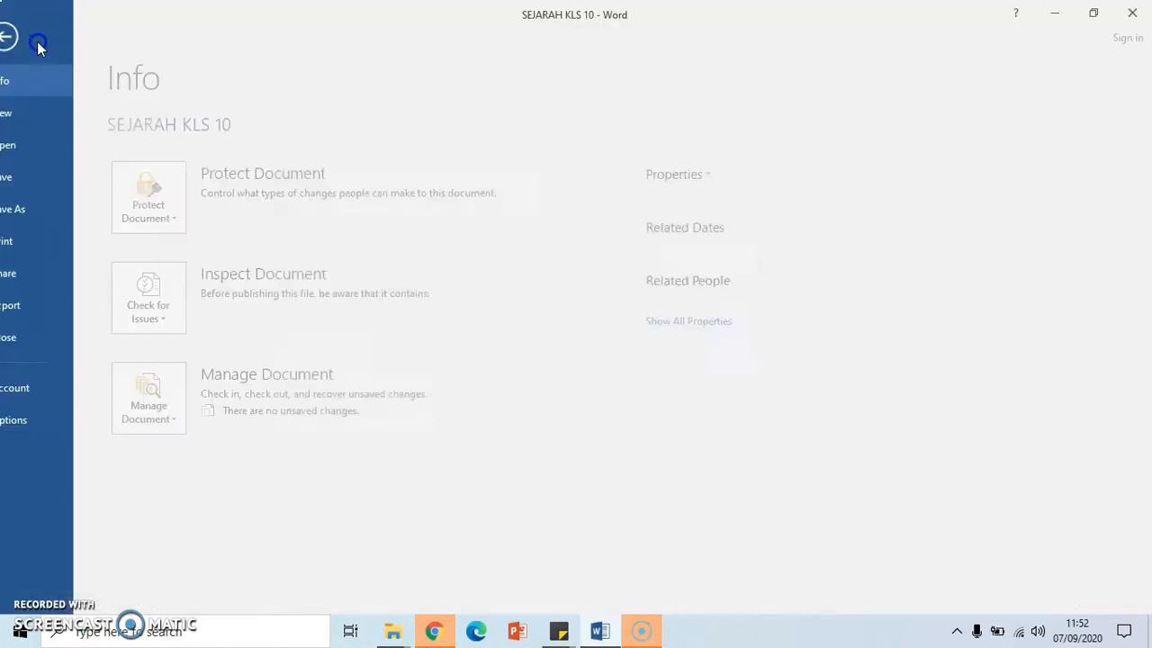
pyautogui.click(38, 208)
pyautogui.click(484, 165)
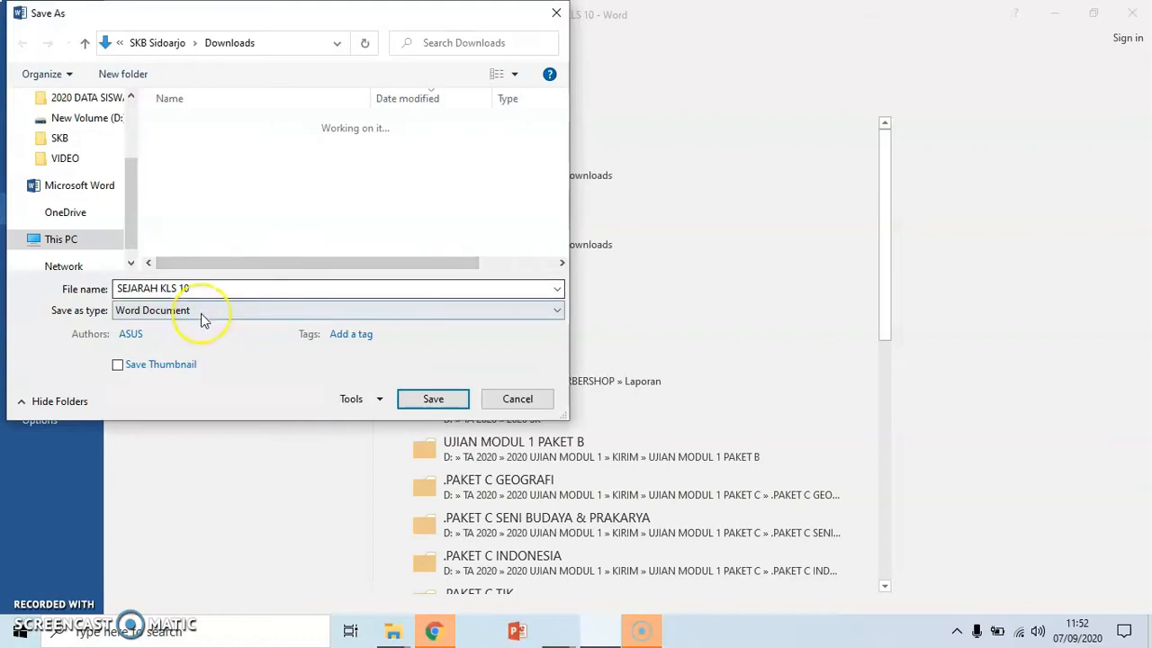
pyautogui.click(202, 311)
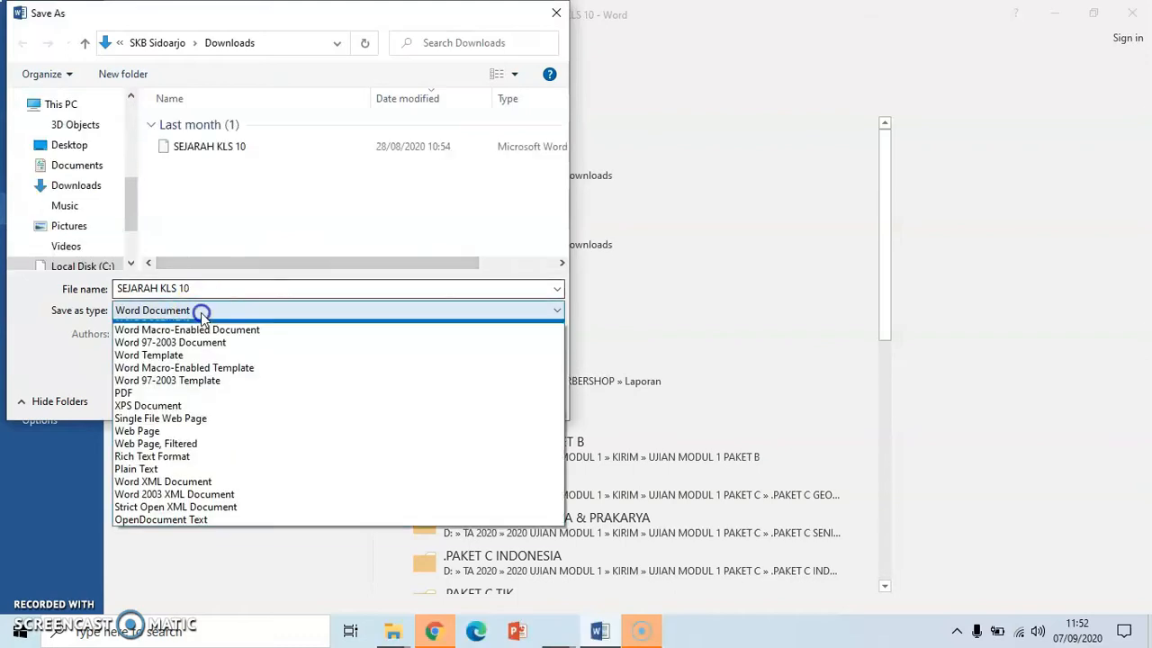
pyautogui.click(212, 400)
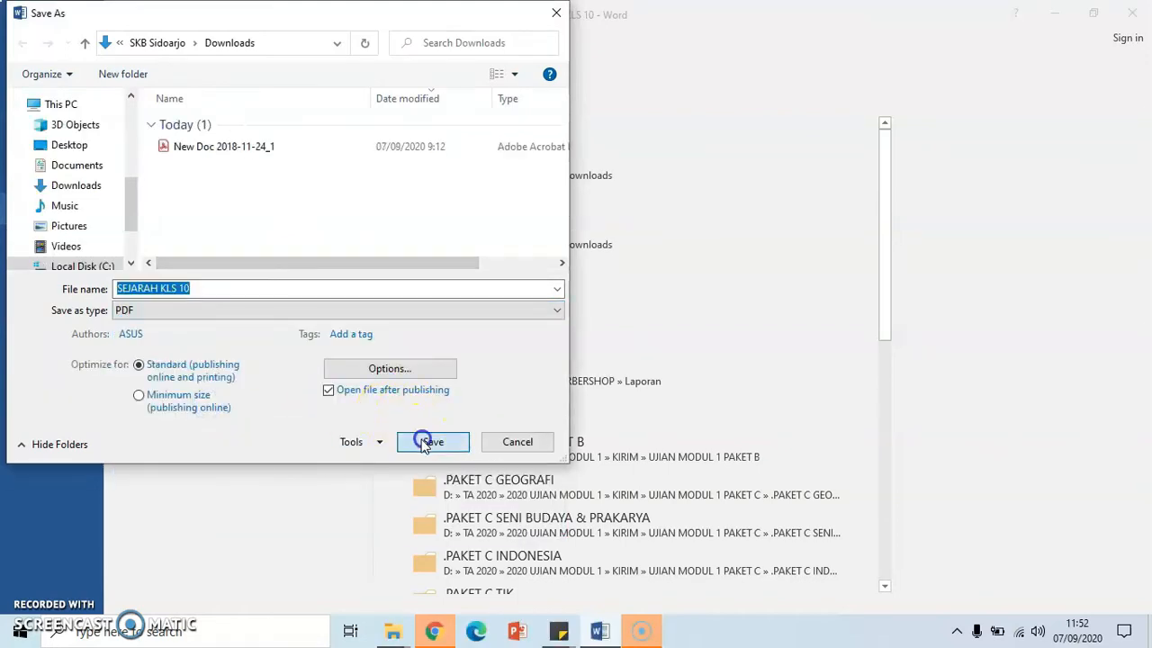
pyautogui.click(428, 442)
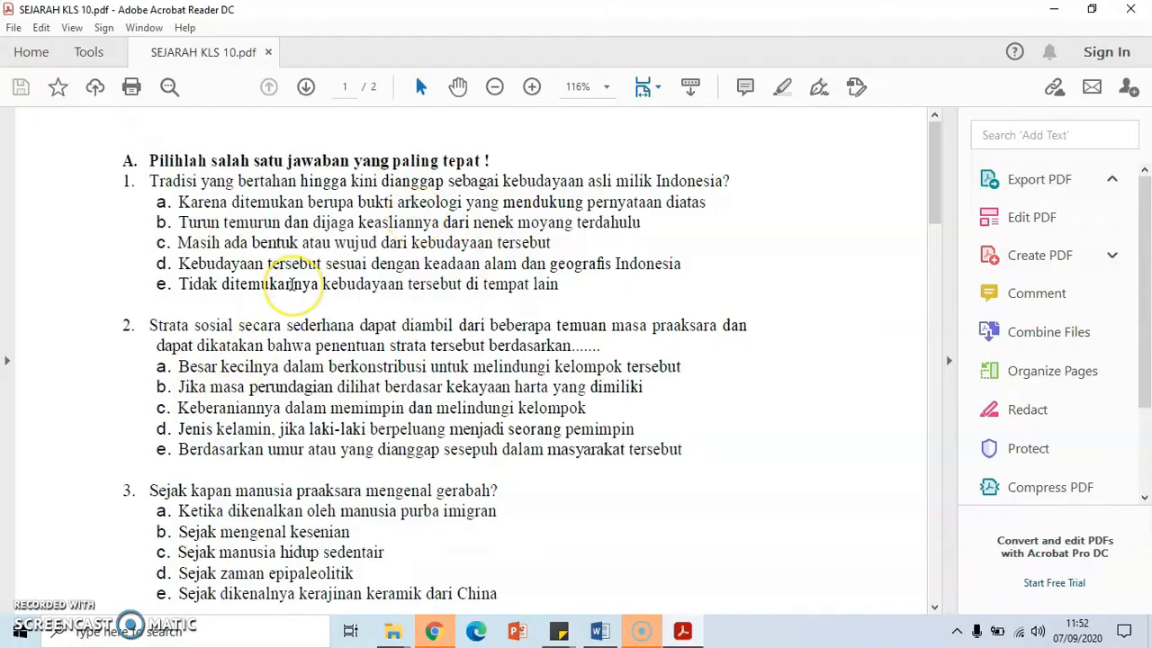
# Step: Select the section heading and question 1 with its options a to e in the PDF as a Lightshot capture area
pyautogui.scroll(-10, 291, 284)
pyautogui.scroll(-8, 290, 283)
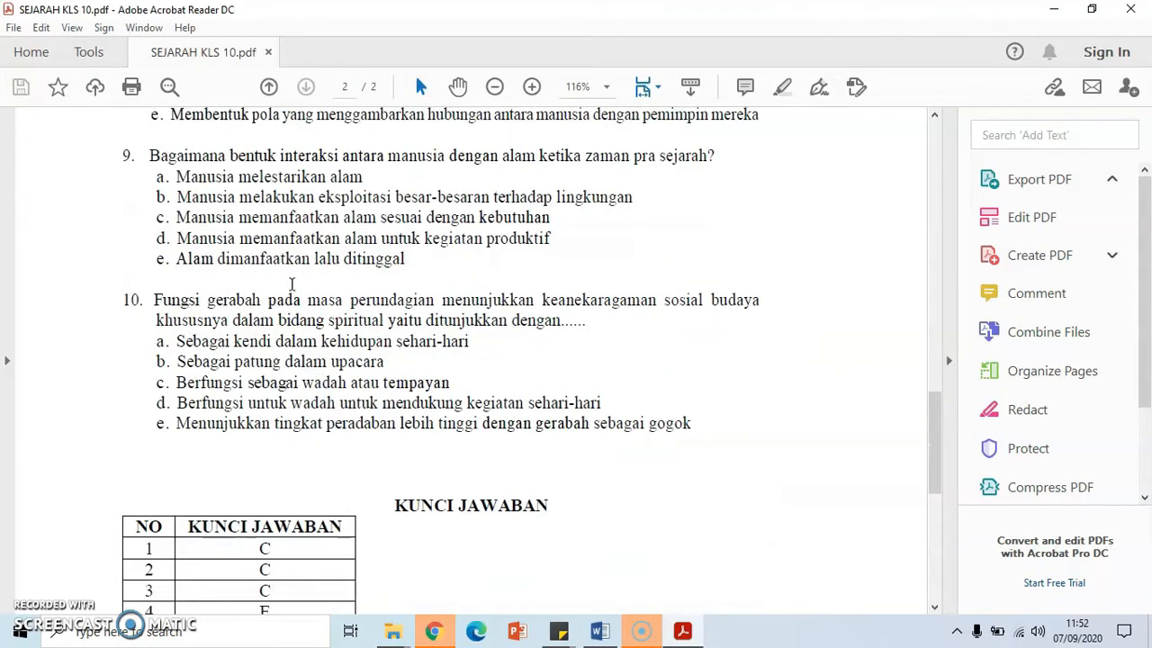
pyautogui.scroll(8, 291, 283)
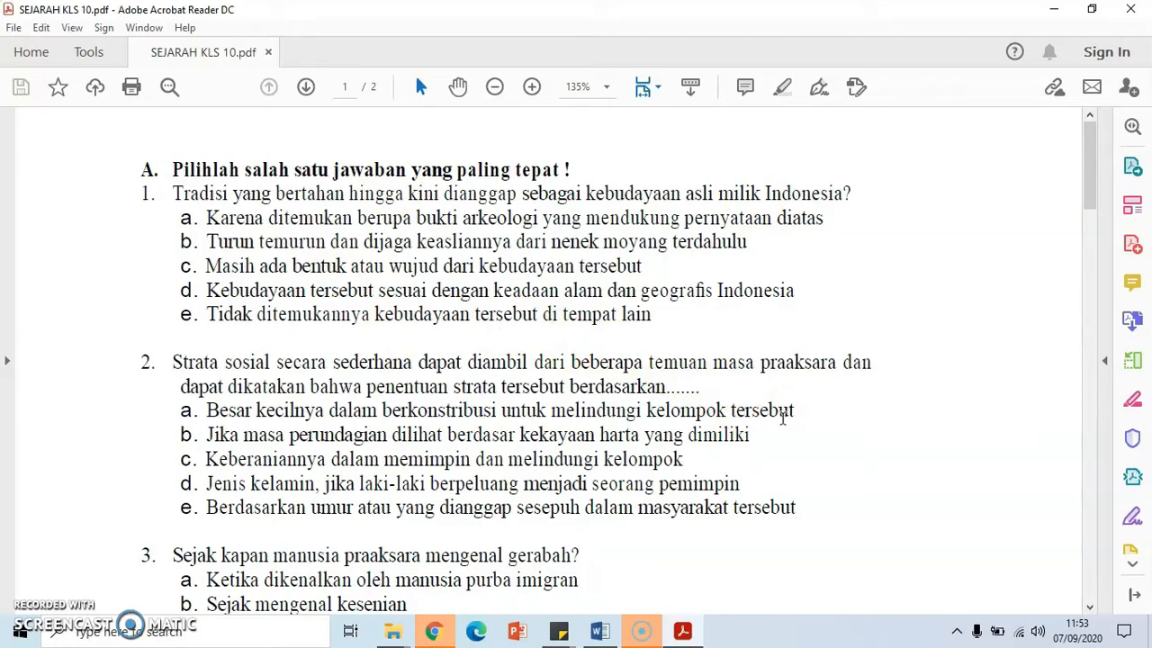
pyautogui.press('Print')
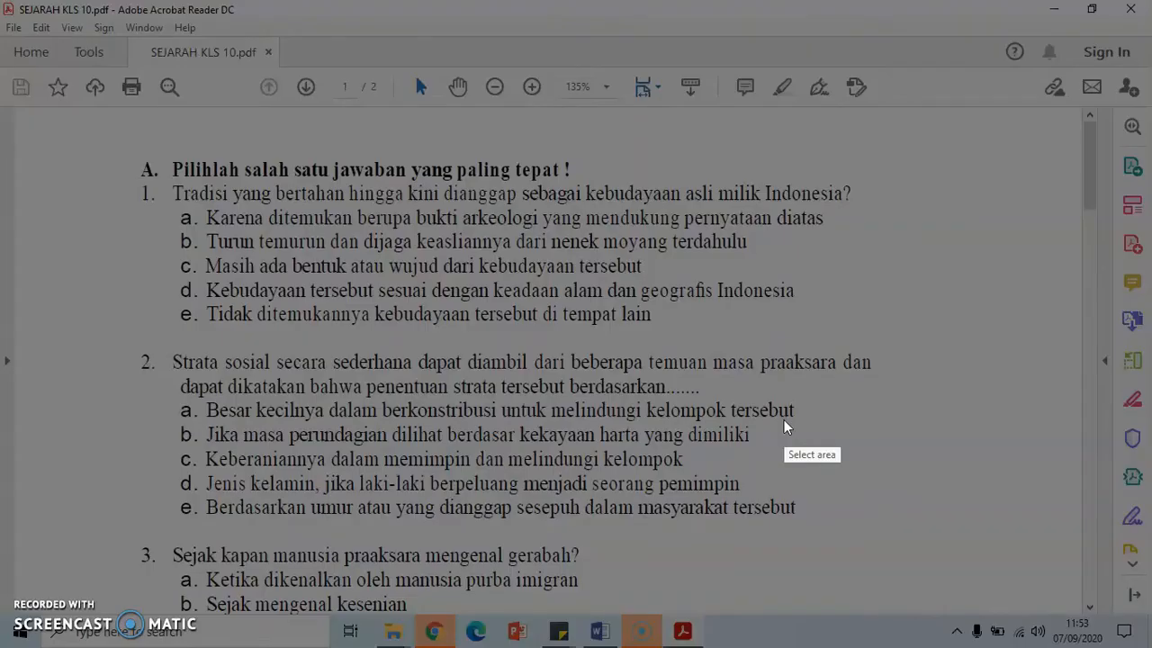
pyautogui.moveTo(135, 152); pyautogui.dragTo(859, 329)
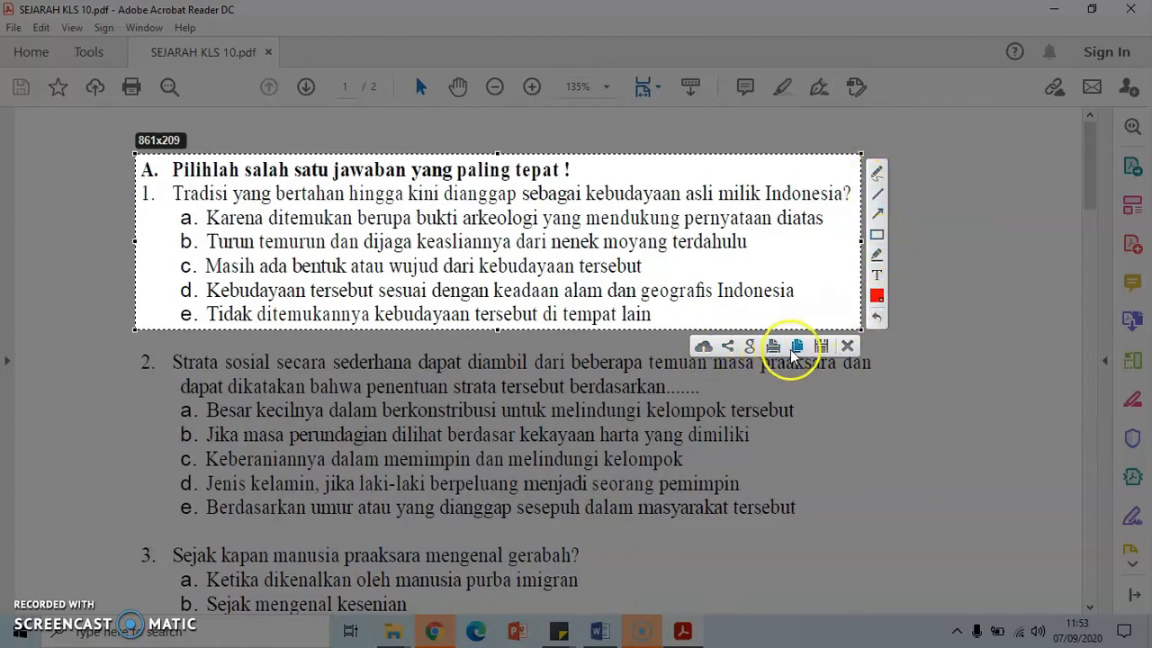
pyautogui.click(796, 349)
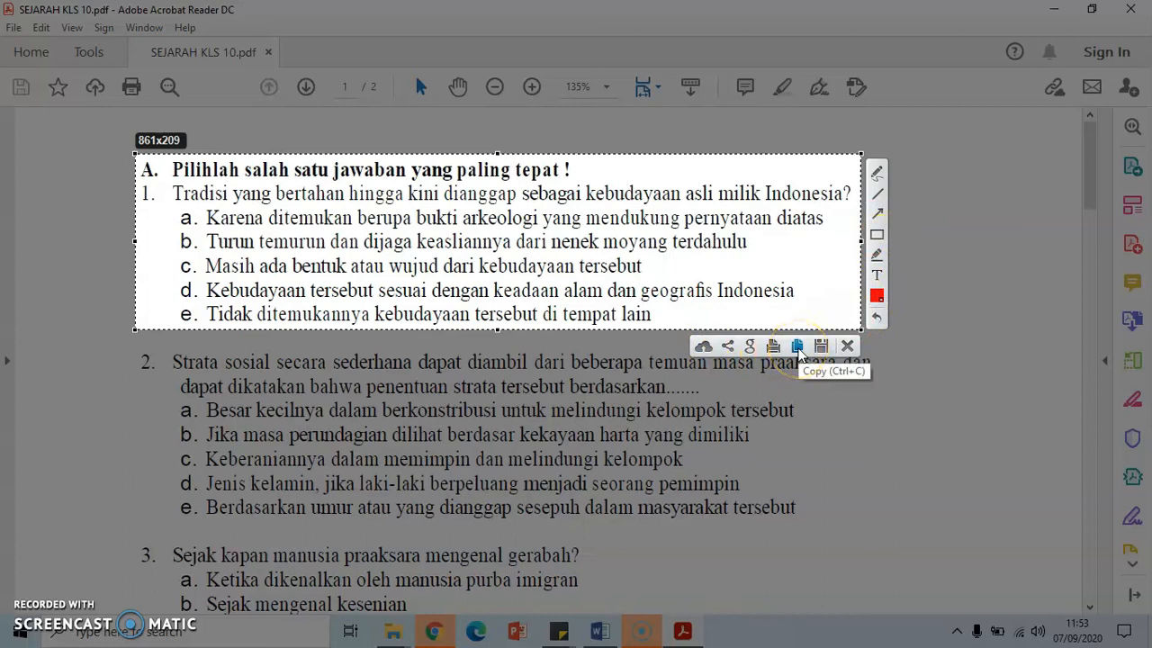
# Step: Highlight parts of answer options a to c in the capture with two yellow Marker strokes
pyautogui.click(878, 259)
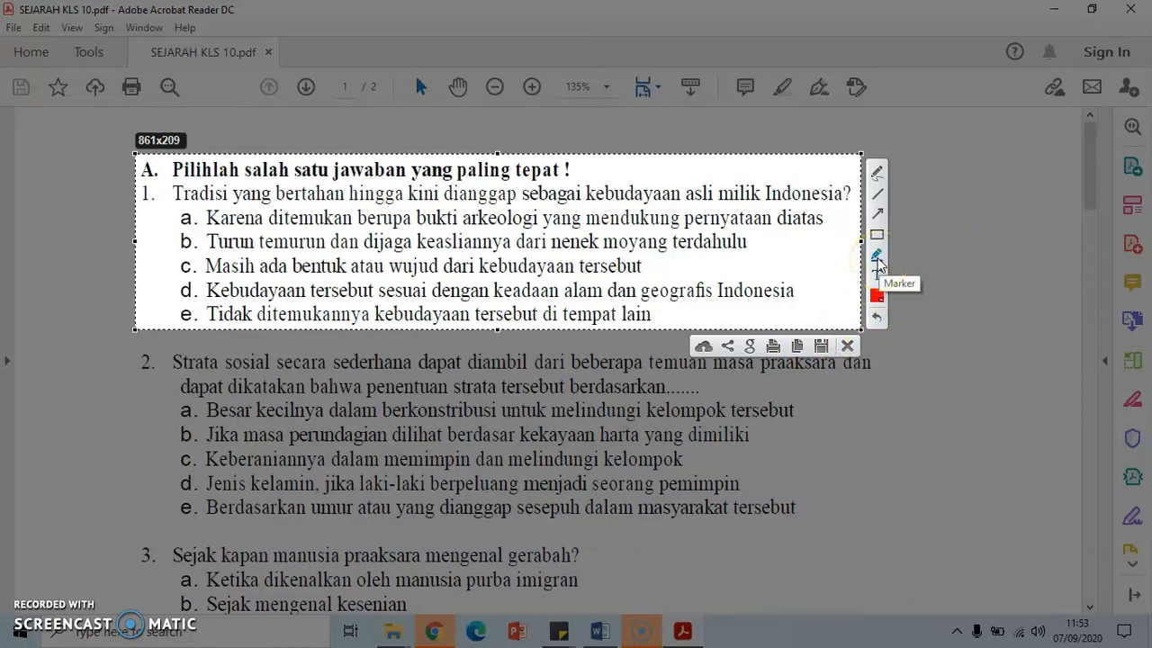
pyautogui.moveTo(360, 230); pyautogui.dragTo(630, 233)
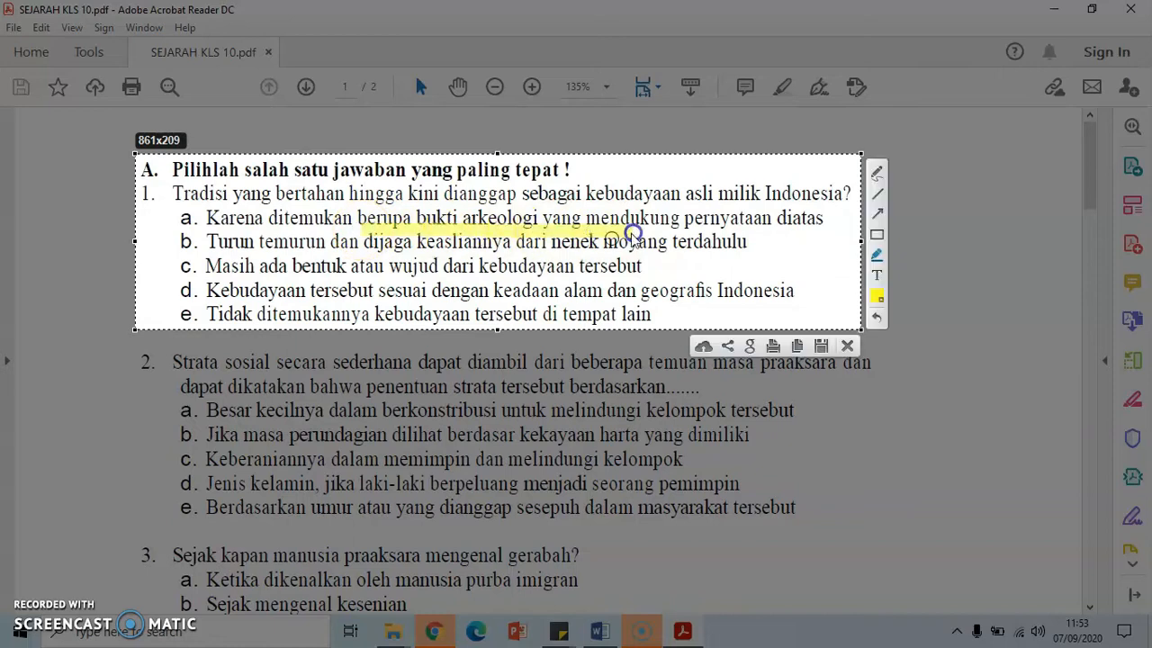
pyautogui.moveTo(391, 267); pyautogui.dragTo(644, 267)
# Step: Draw a red rectangle, an arrow, a straight line and a freehand scribble over the answer options in the capture
pyautogui.click(879, 239)
pyautogui.moveTo(415, 198)
pyautogui.mouseDown()
pyautogui.moveTo(530, 274)
pyautogui.moveTo(687, 277)
pyautogui.mouseUp()
pyautogui.click(877, 217)
pyautogui.click(655, 220)
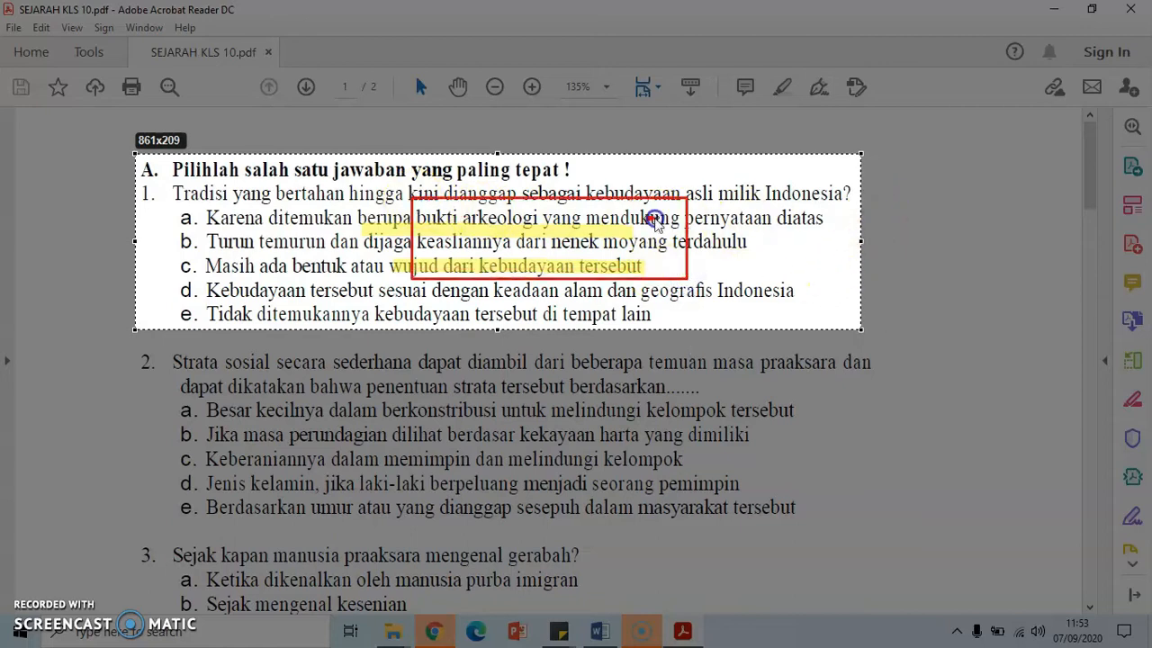
pyautogui.moveTo(736, 242)
pyautogui.mouseDown()
pyautogui.moveTo(472, 223)
pyautogui.moveTo(333, 268)
pyautogui.moveTo(728, 295)
pyautogui.mouseUp()
pyautogui.click(877, 195)
pyautogui.click(877, 172)
pyautogui.moveTo(236, 211)
pyautogui.mouseDown()
pyautogui.moveTo(562, 193)
pyautogui.moveTo(765, 220)
pyautogui.moveTo(781, 236)
pyautogui.mouseUp()
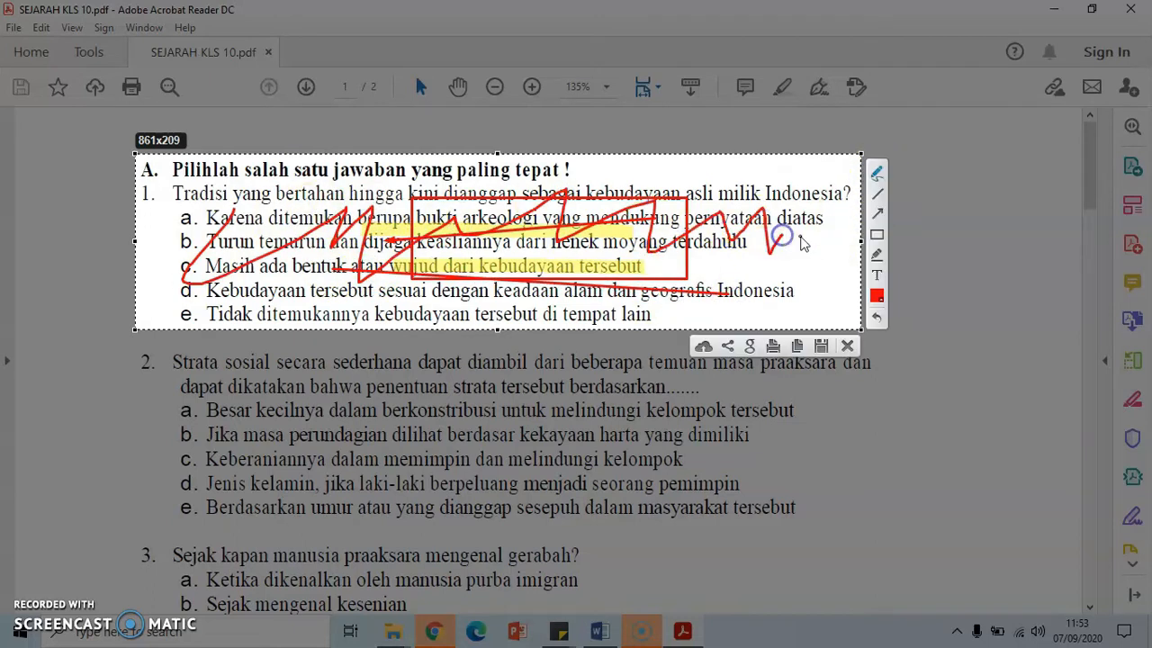
# Step: View the annotation colour choices without changing the colour, and undo every drawing and highlight on the capture
pyautogui.click(878, 296)
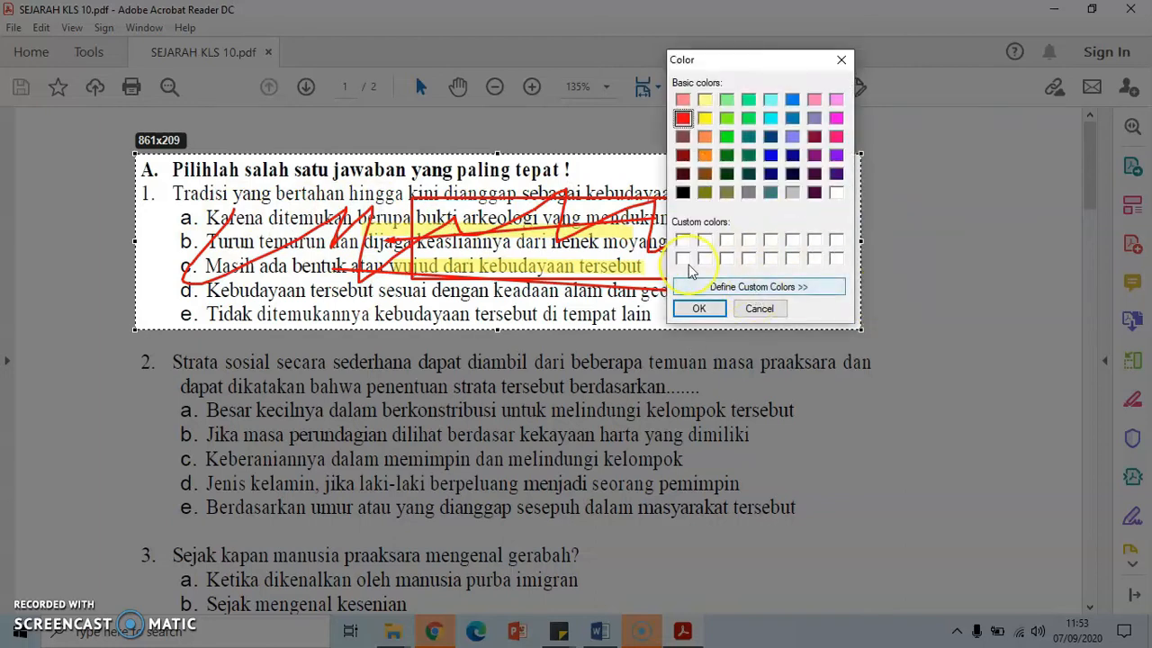
pyautogui.click(764, 309)
pyautogui.click(877, 317)
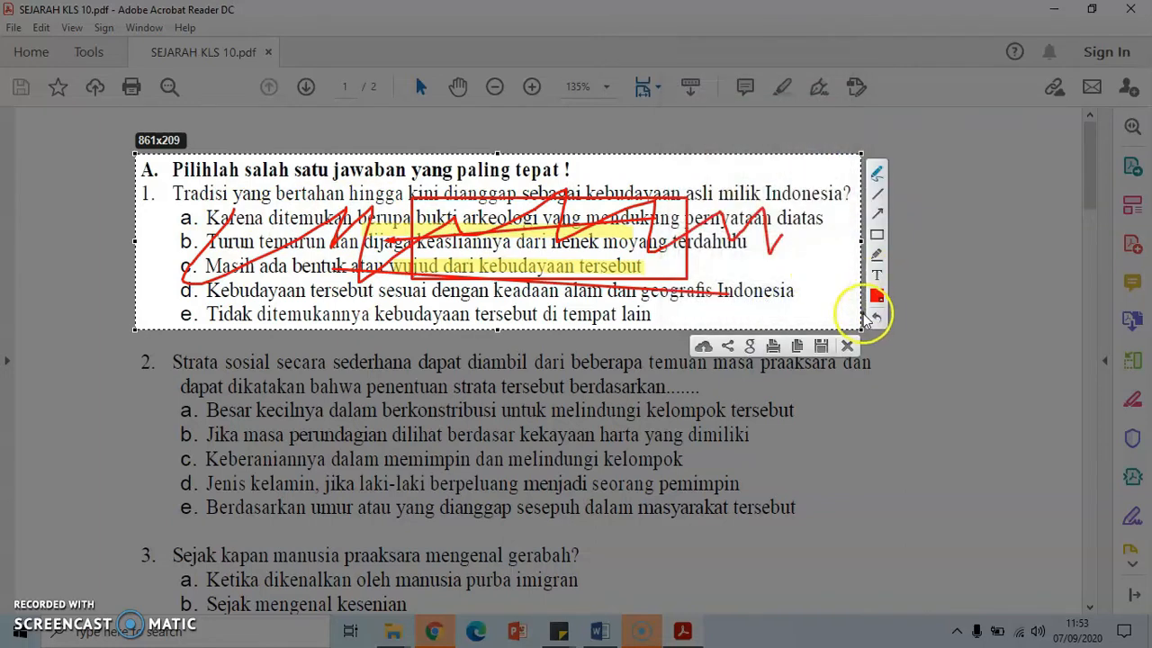
pyautogui.click(877, 317)
pyautogui.click(877, 317)
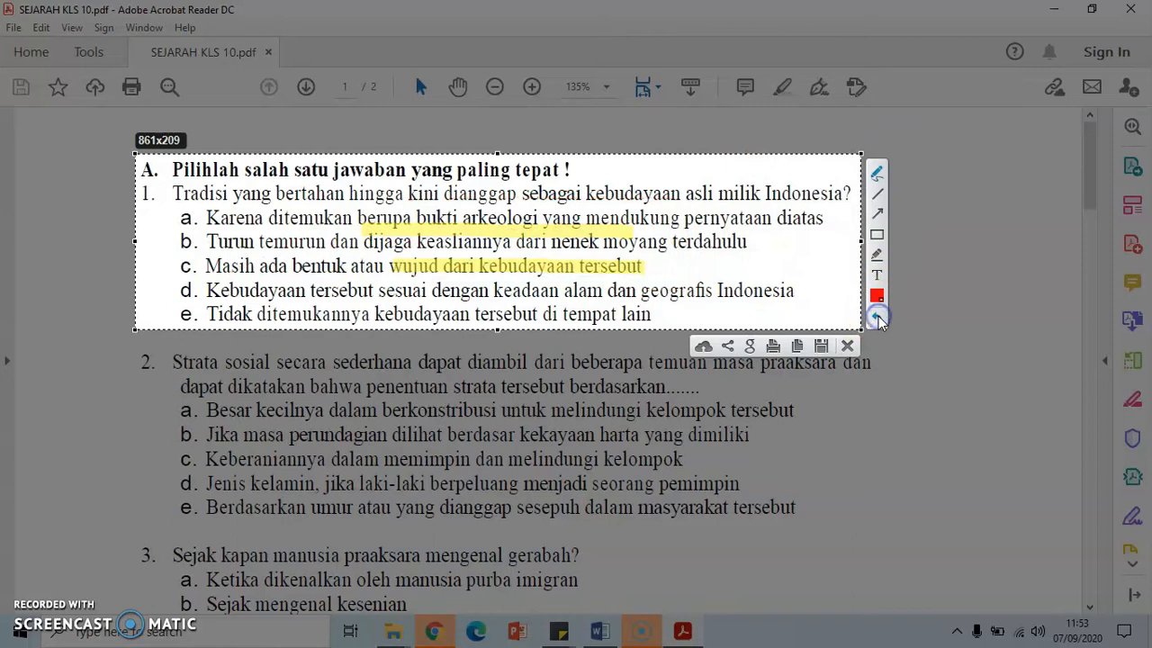
pyautogui.click(877, 317)
pyautogui.click(877, 317)
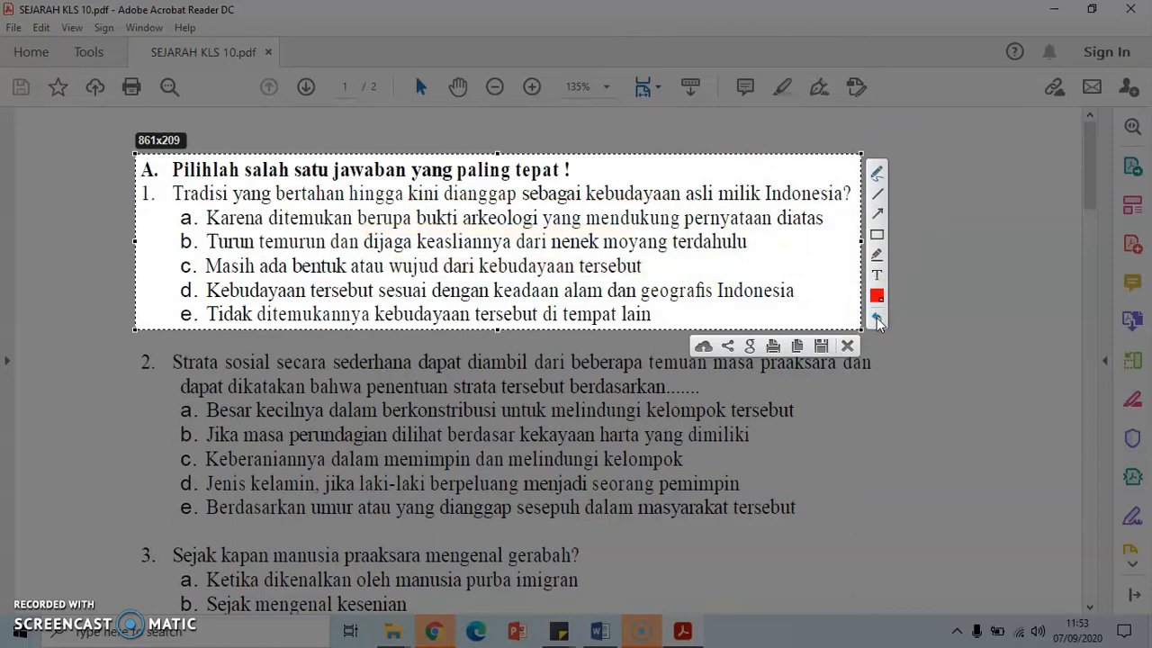
# Step: Create a folder named soal sejarah in Downloads while saving the capture, and close the capture without saving it
pyautogui.click(796, 347)
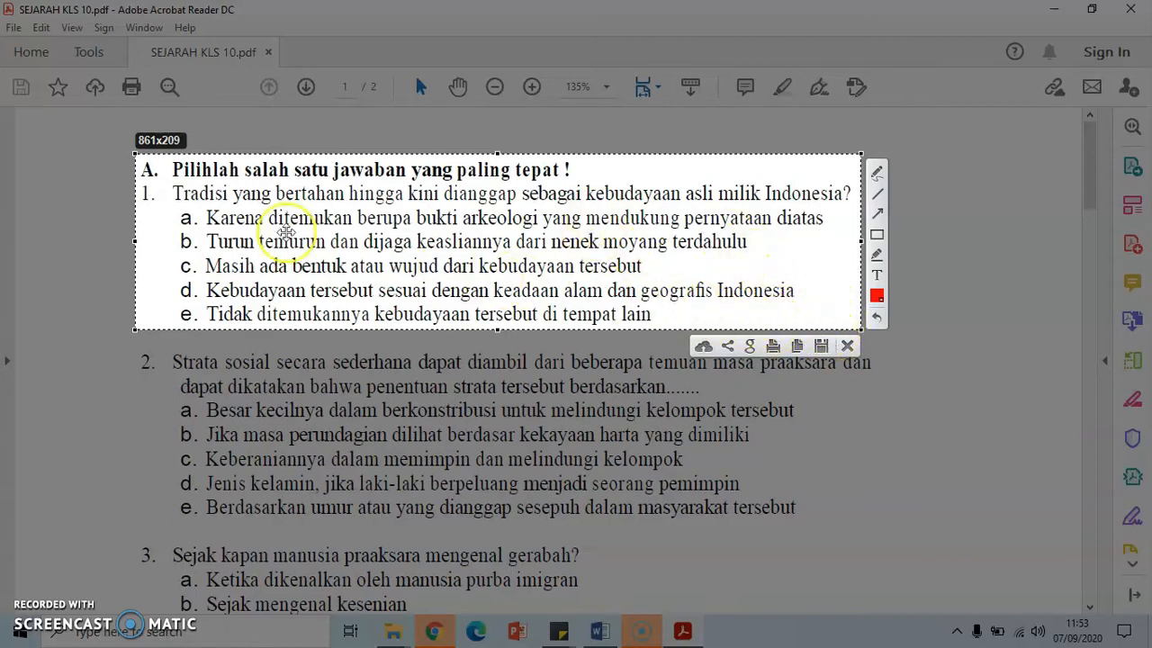
pyautogui.click(820, 346)
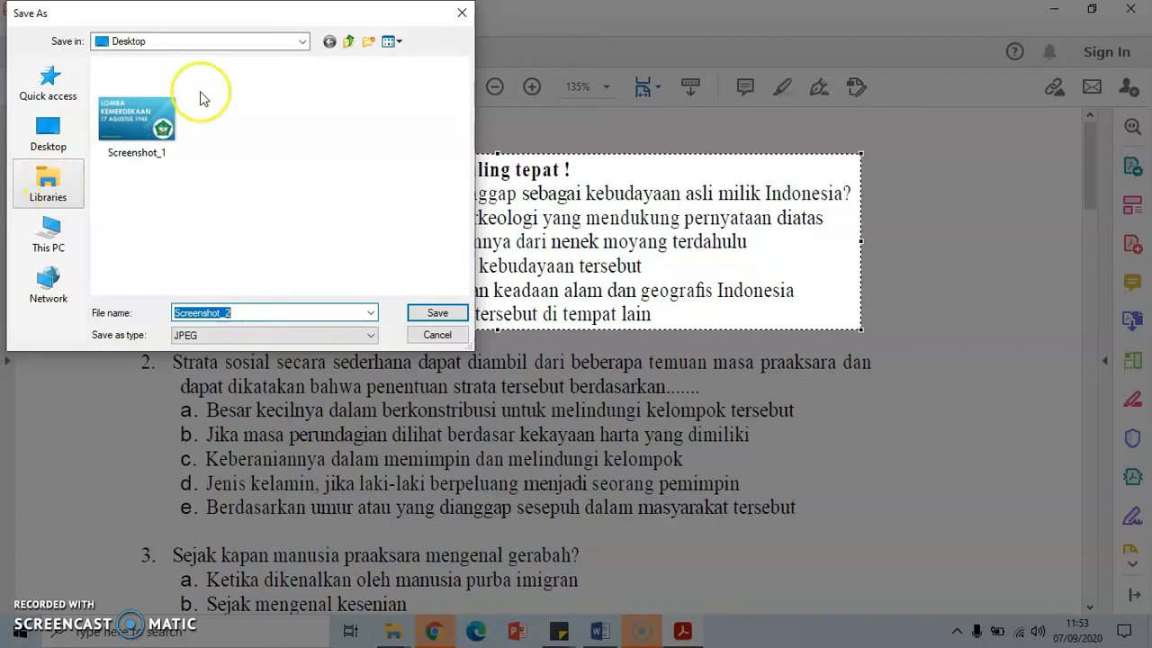
pyautogui.click(305, 42)
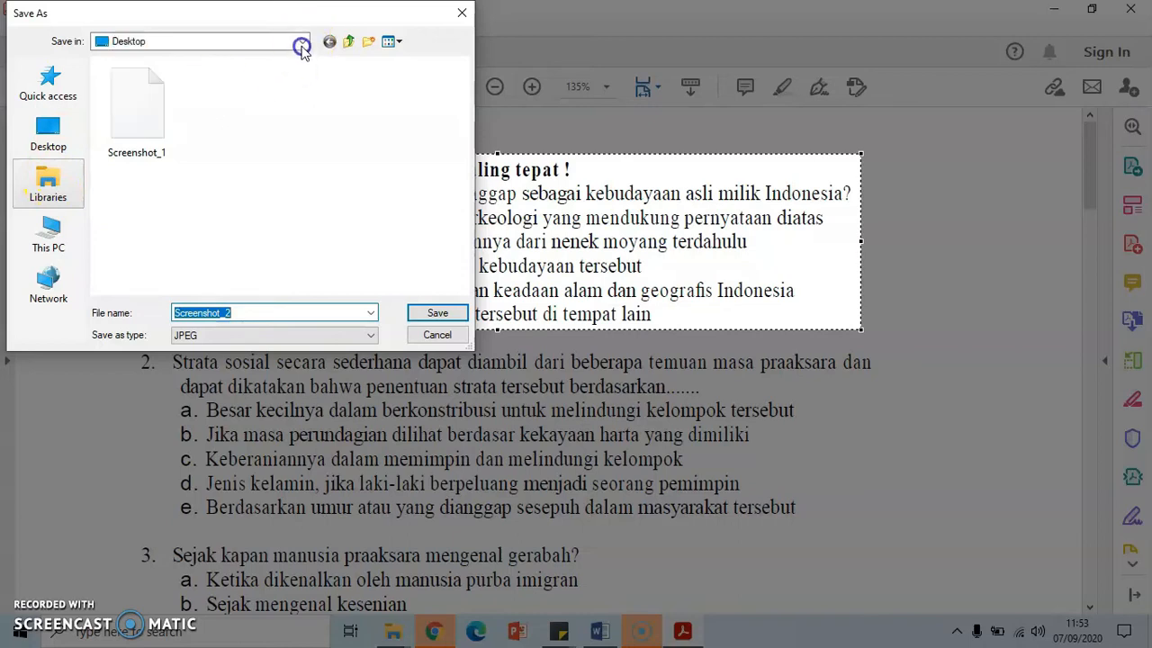
pyautogui.click(188, 155)
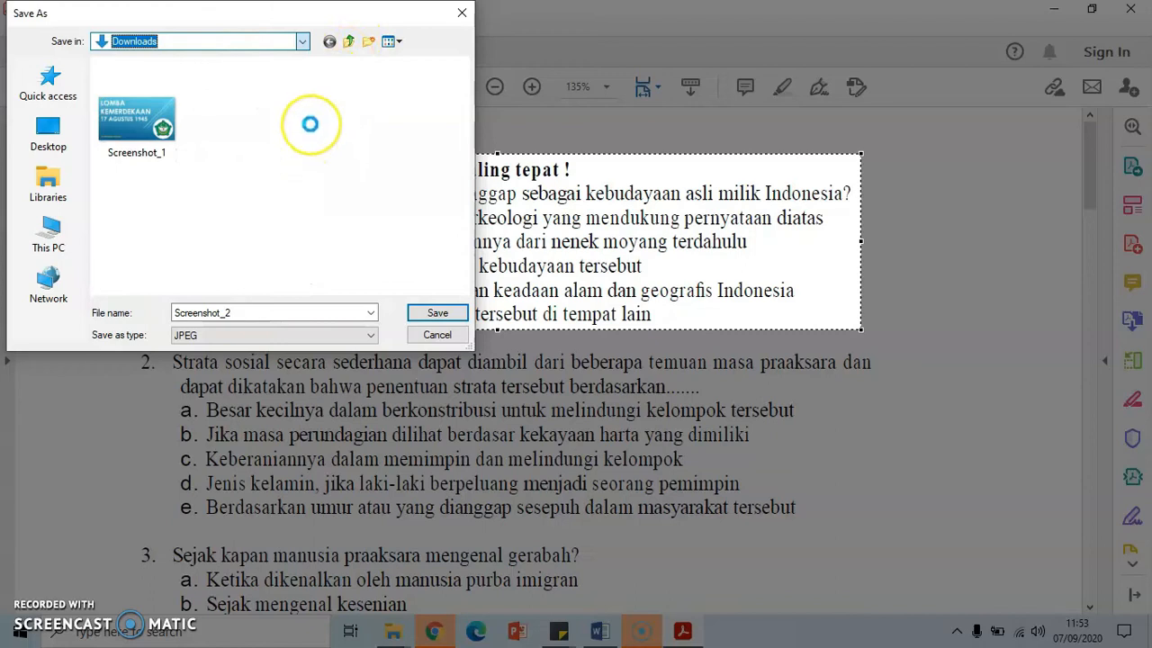
pyautogui.click(370, 41)
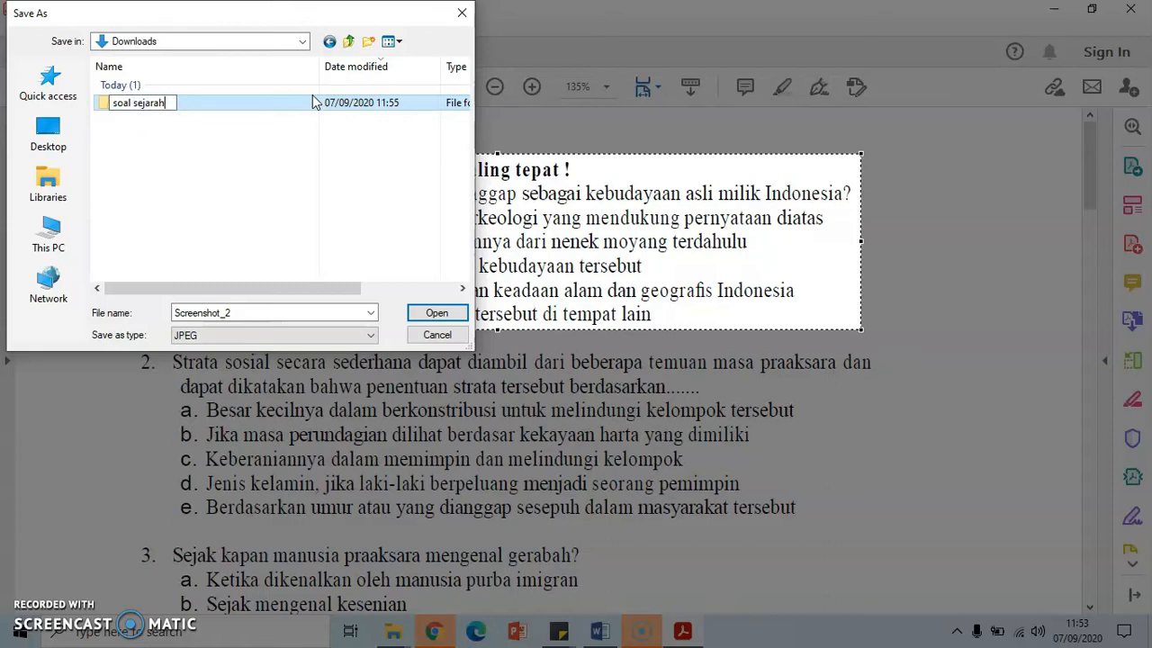
pyautogui.click(306, 220)
pyautogui.click(461, 13)
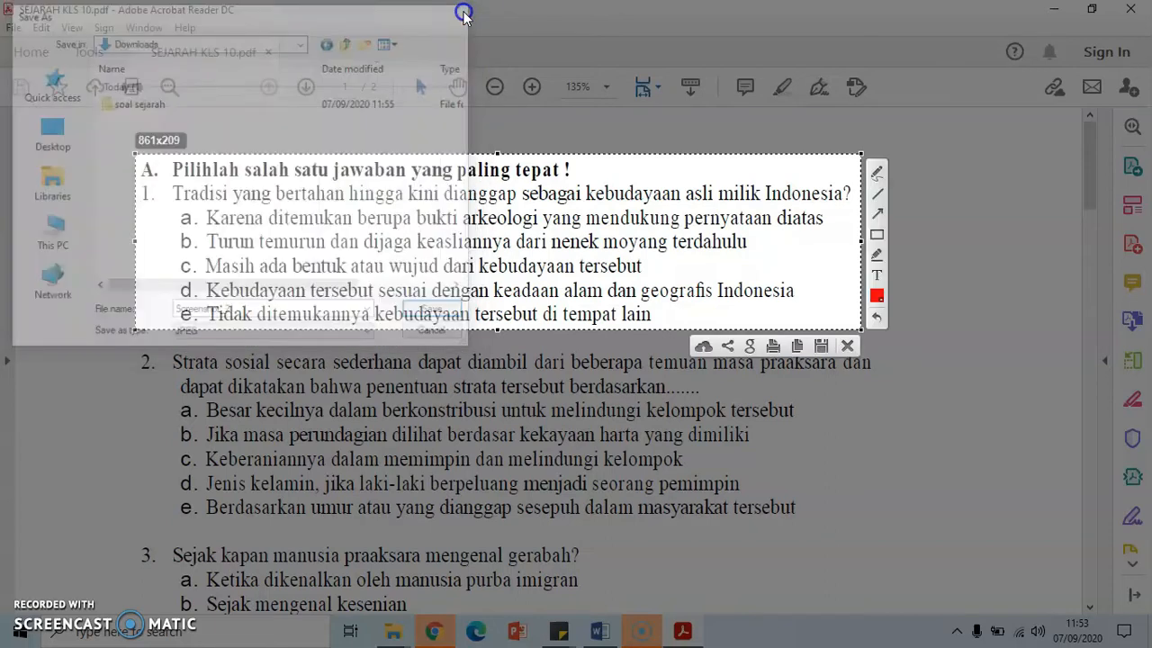
pyautogui.click(846, 347)
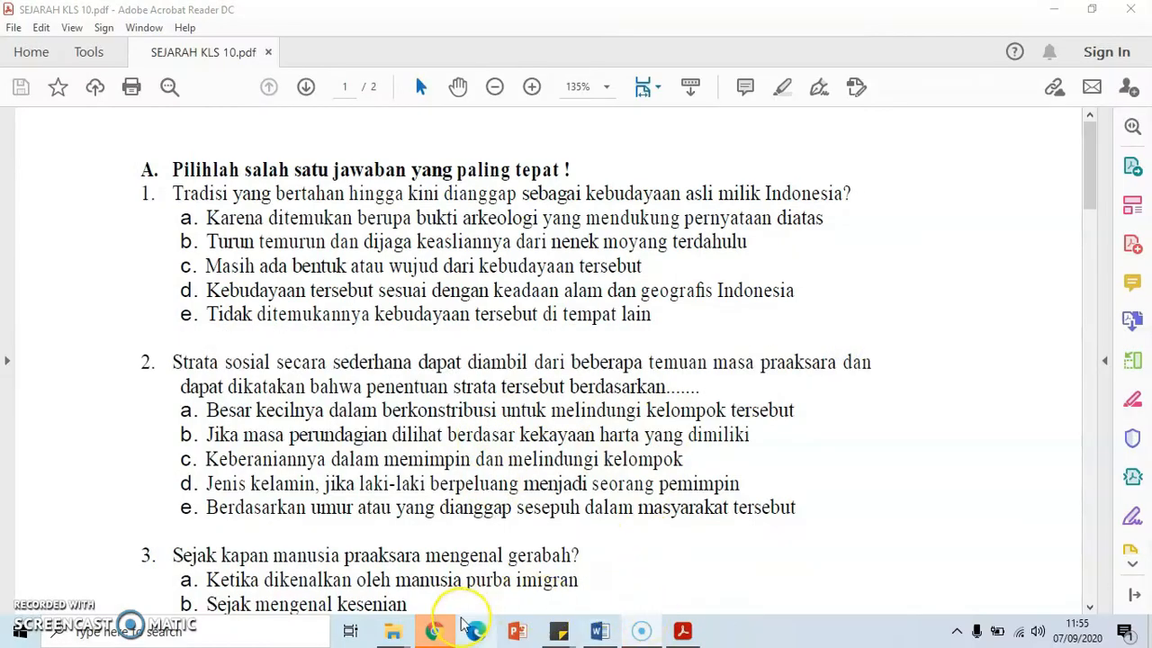
# Step: Capture the section heading and question 1 with its options a to e again, naming the image Screenshot_1
pyautogui.press('super+shift+s')
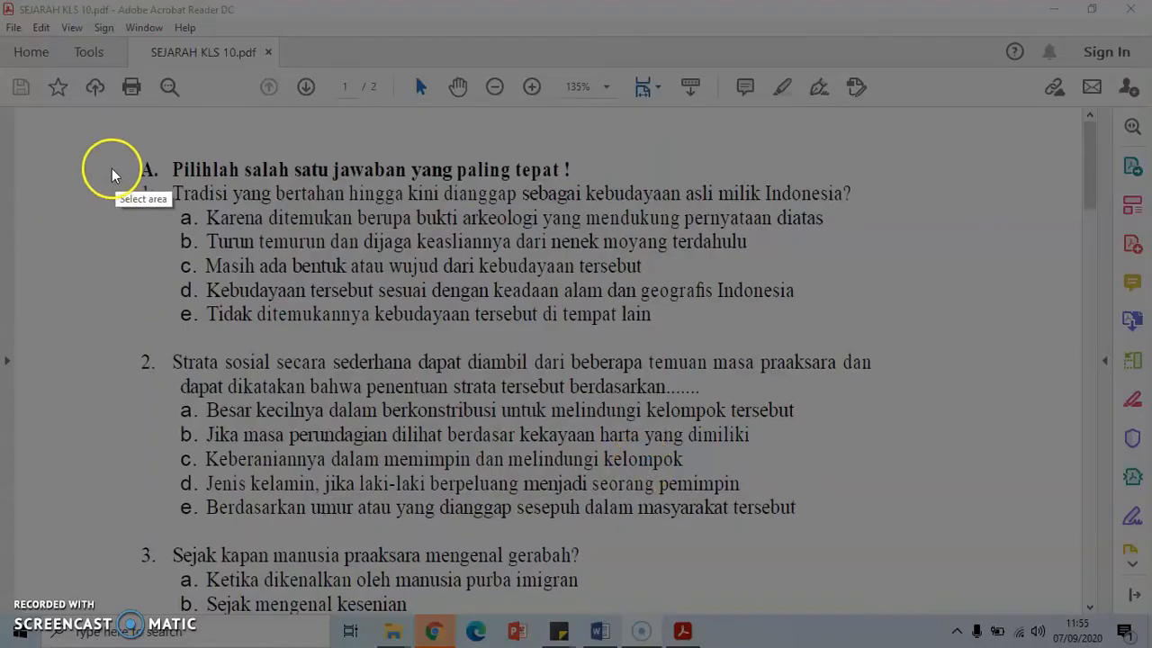
pyautogui.moveTo(135, 148); pyautogui.dragTo(861, 327)
pyautogui.click(823, 340)
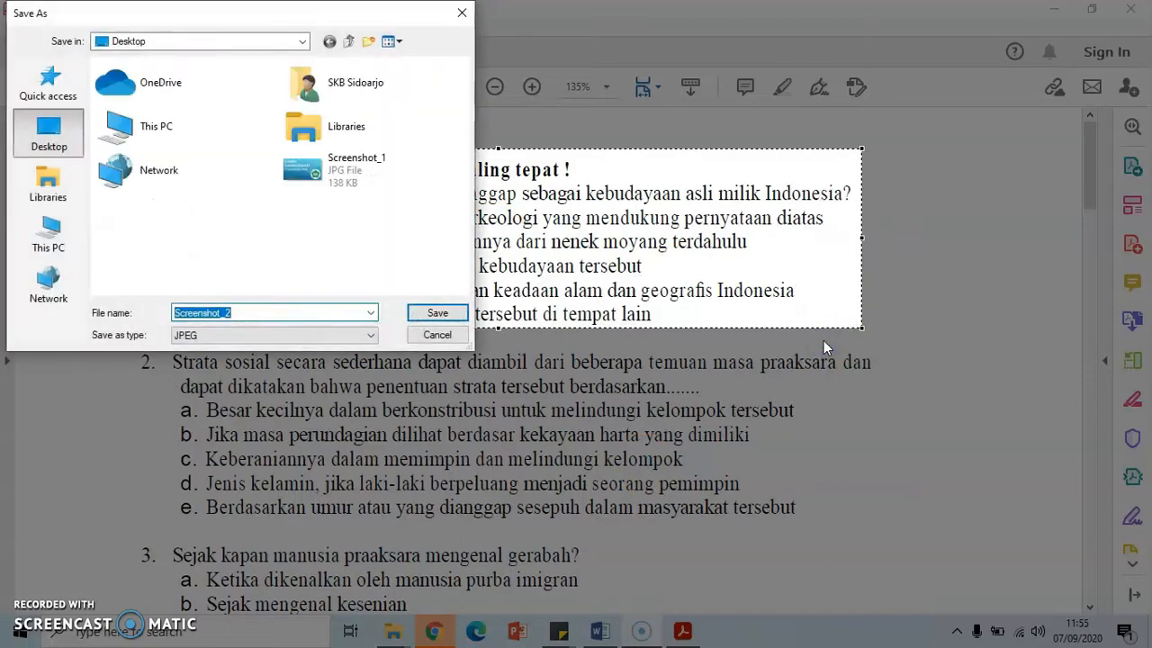
pyautogui.click(239, 312)
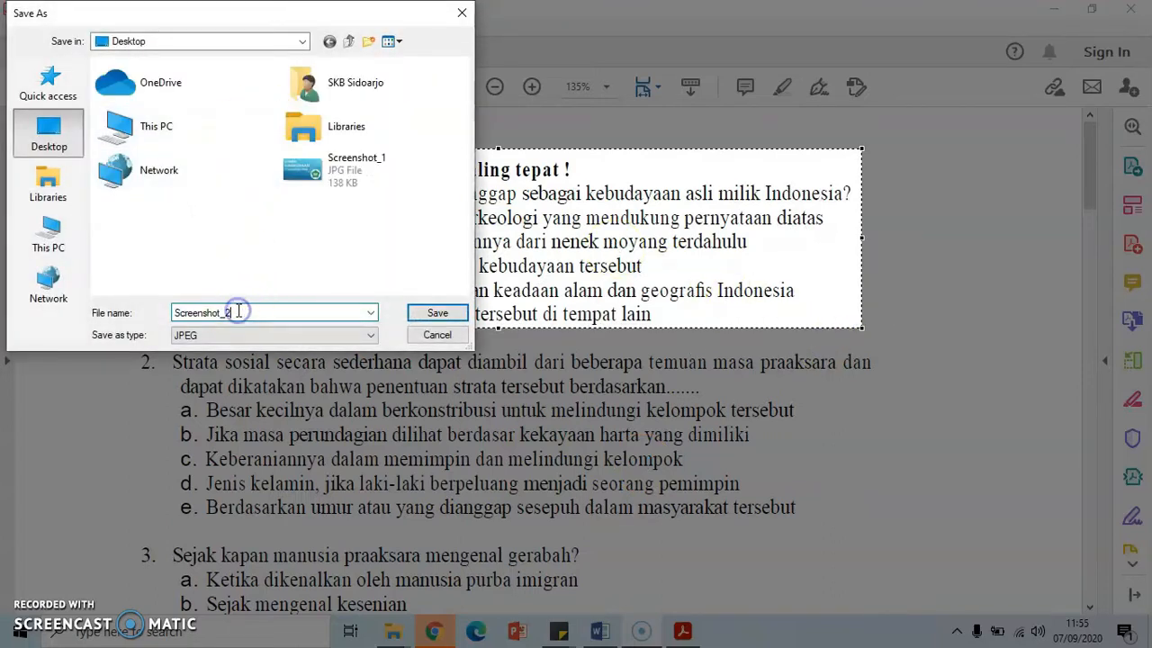
pyautogui.press('BackSpace')
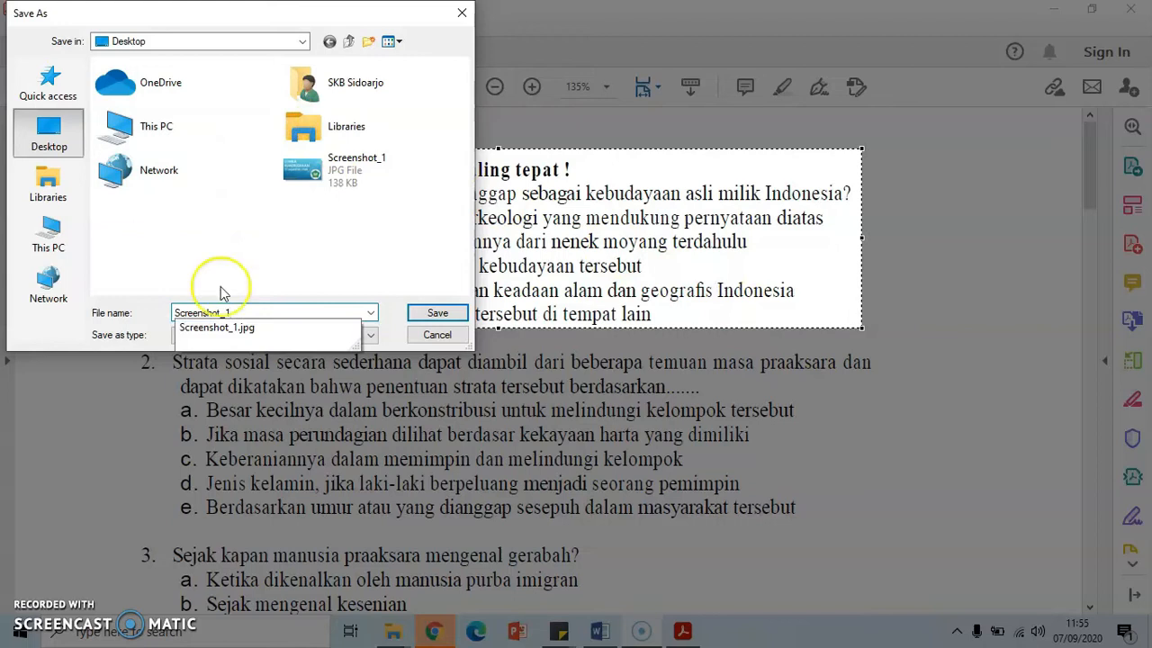
# Step: Save the question 1 capture as a JPEG in the soal sejarah folder in Downloads
pyautogui.click(49, 184)
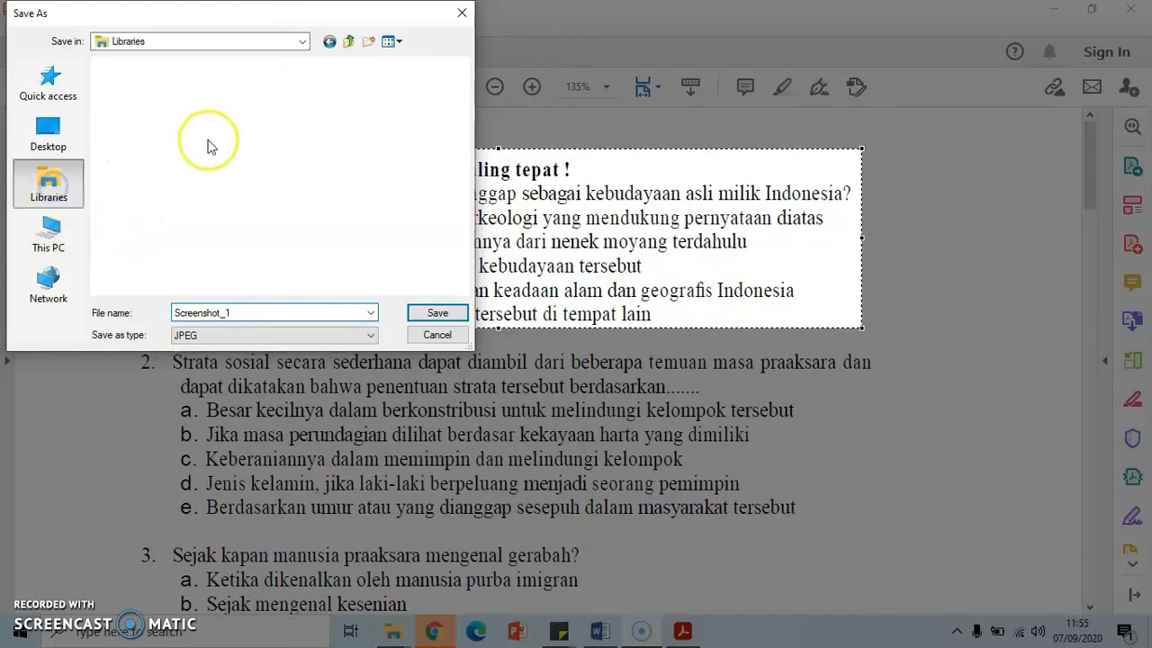
pyautogui.click(302, 41)
pyautogui.click(222, 154)
pyautogui.doubleClick(159, 102)
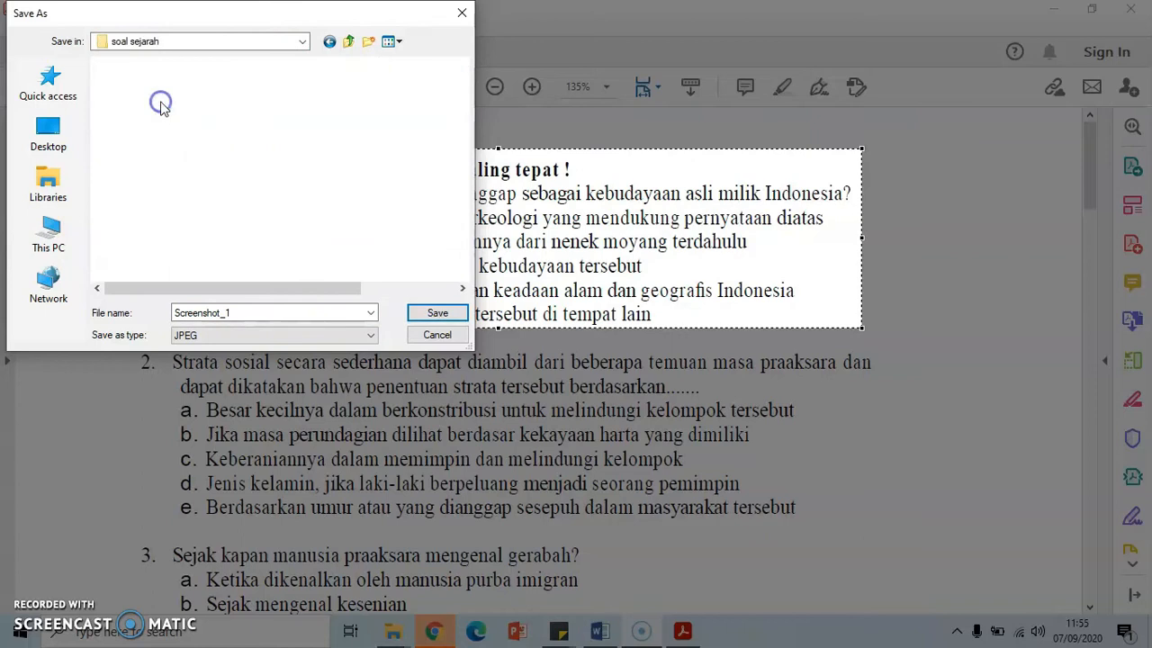
pyautogui.click(266, 314)
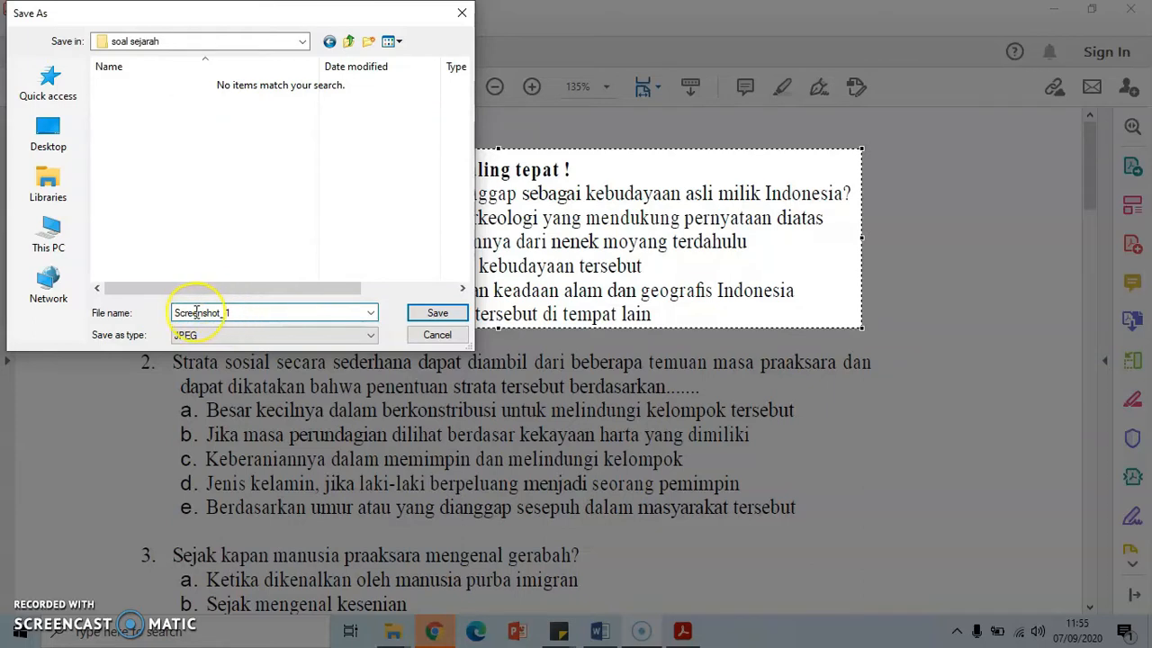
pyautogui.click(422, 316)
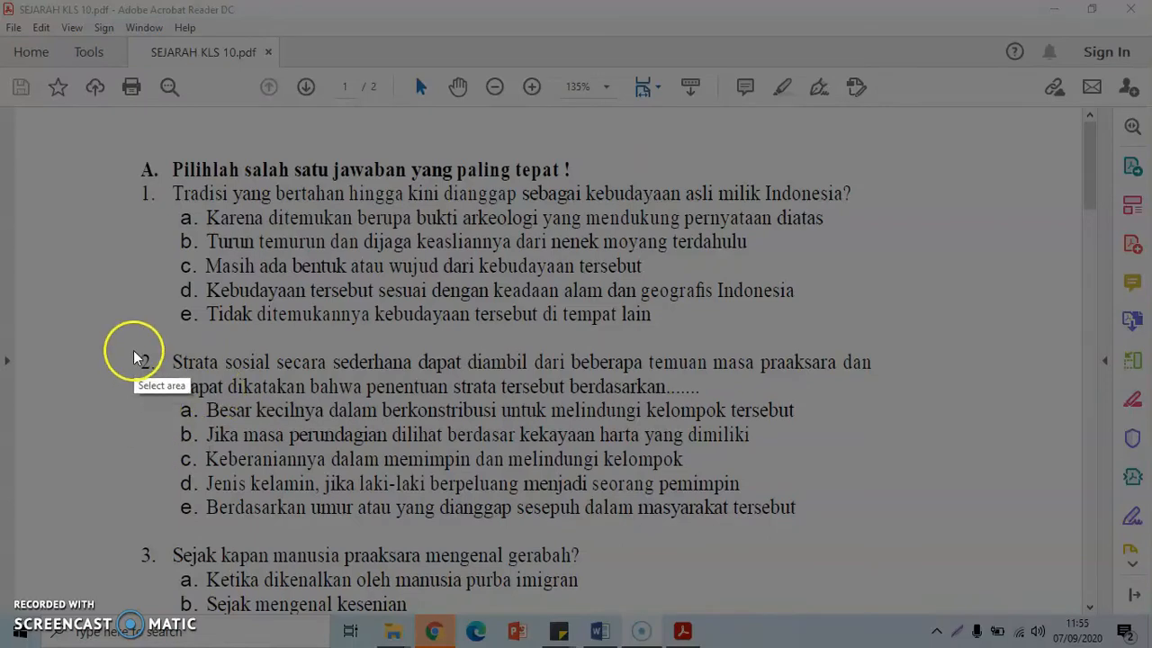
# Step: Capture question 2 with its options a to e and save it as Screenshot_2 in the soal sejarah folder
pyautogui.moveTo(133, 349); pyautogui.dragTo(879, 523)
pyautogui.click(839, 540)
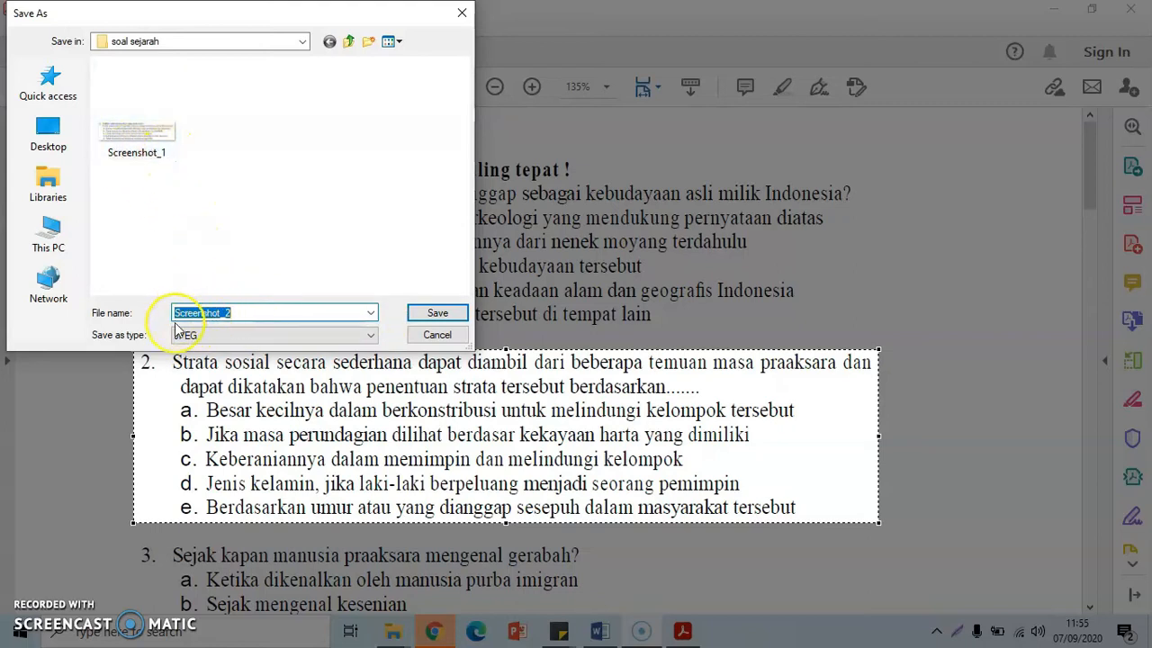
pyautogui.click(440, 314)
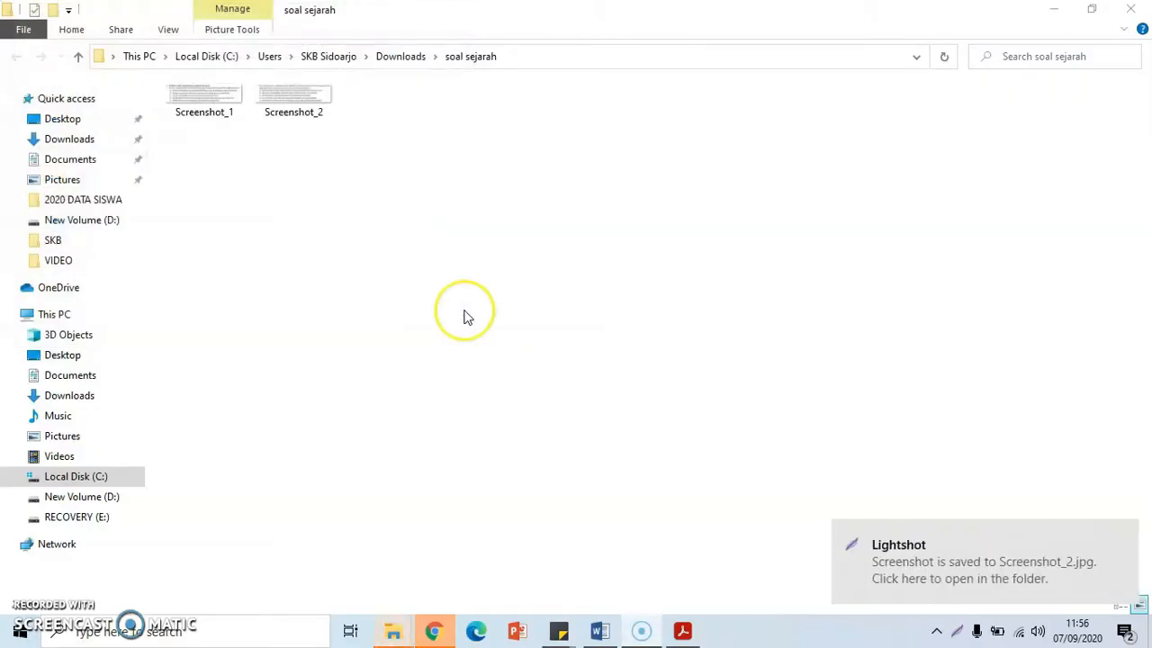
# Step: Return to the PDF in Acrobat Reader, capture question 3 with its options, and save it as Screenshot_3 in the soal sejarah folder
pyautogui.click(433, 633)
pyautogui.click(692, 635)
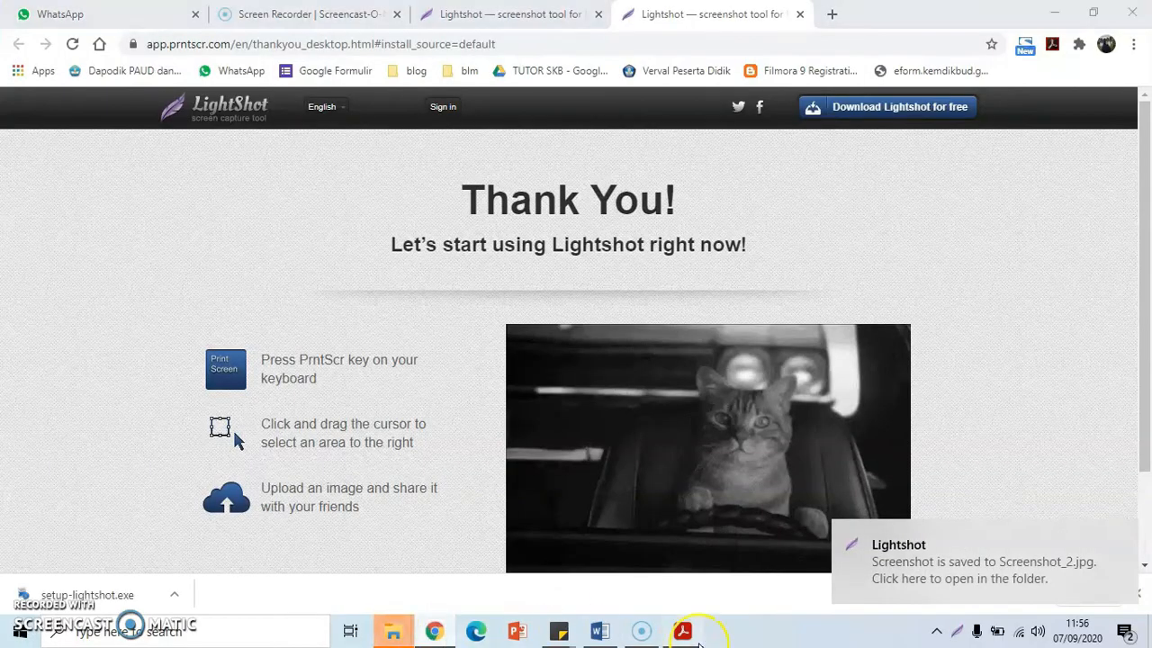
pyautogui.scroll(-3, 477, 360)
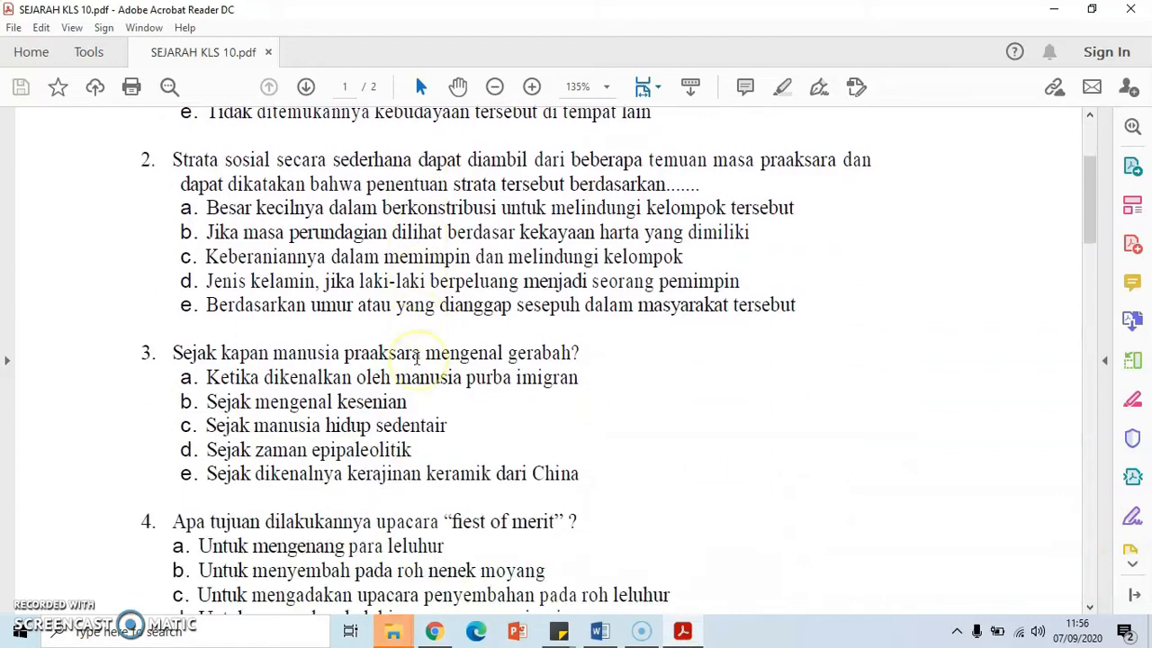
pyautogui.scroll(-1, 417, 358)
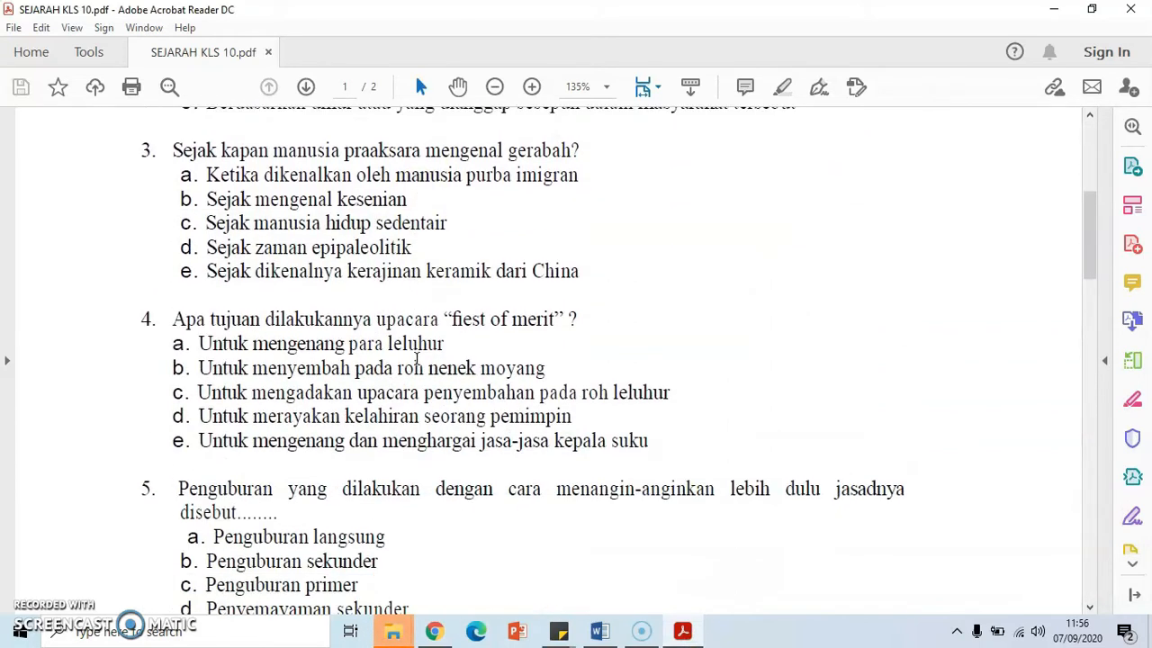
pyautogui.press('Print')
pyautogui.moveTo(135, 142); pyautogui.dragTo(588, 282)
pyautogui.click(550, 300)
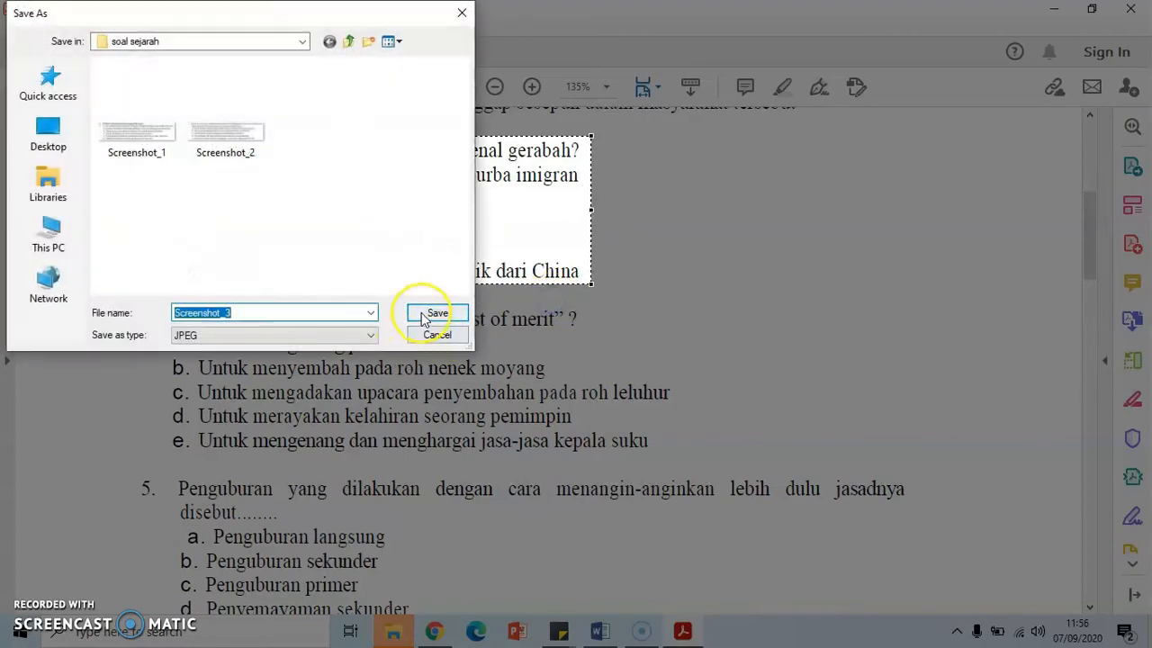
pyautogui.click(432, 310)
# Step: Capture question 4 with its options a to e and save it as Screenshot_4 in the soal sejarah folder
pyautogui.press('Print')
pyautogui.moveTo(137, 306); pyautogui.dragTo(679, 456)
pyautogui.click(640, 471)
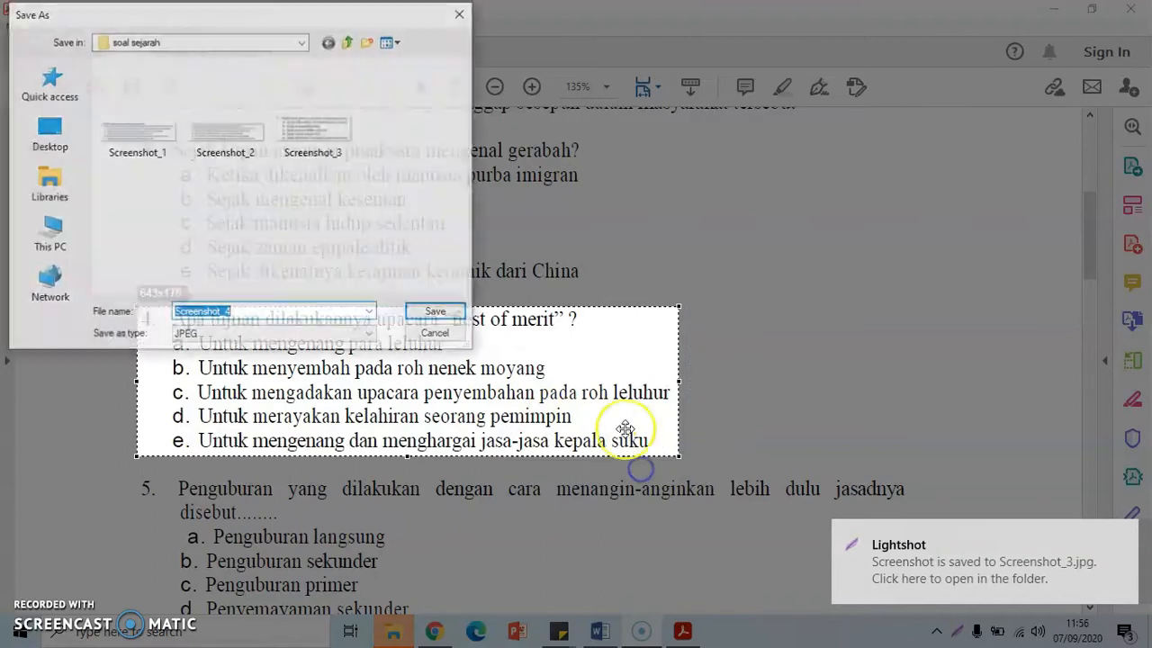
pyautogui.click(435, 311)
# Step: Capture question 5 with its options a to e and save it as Screenshot_5 in the soal sejarah folder
pyautogui.scroll(-5, 367, 362)
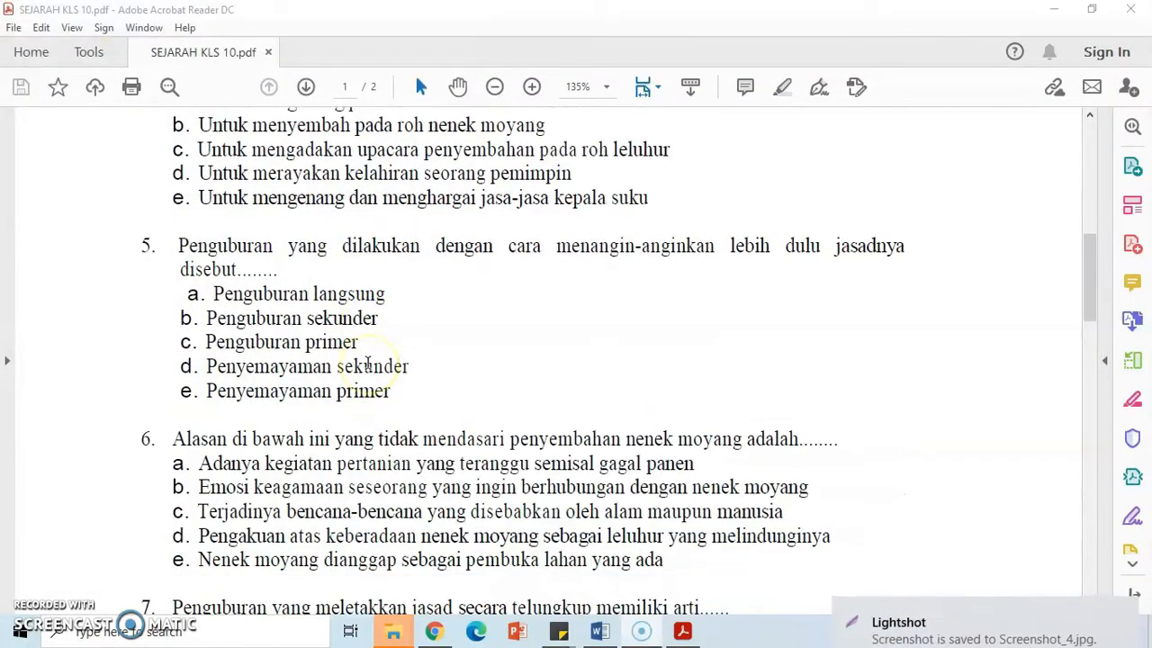
pyautogui.press('Print')
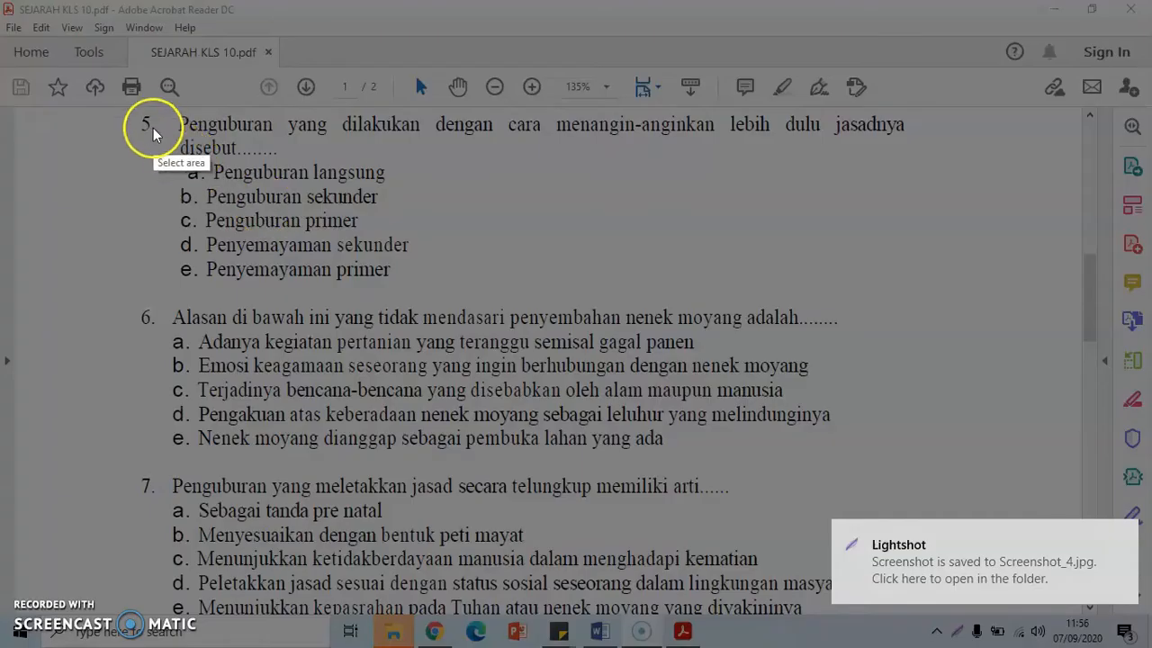
pyautogui.moveTo(137, 110); pyautogui.dragTo(911, 291)
pyautogui.click(945, 304)
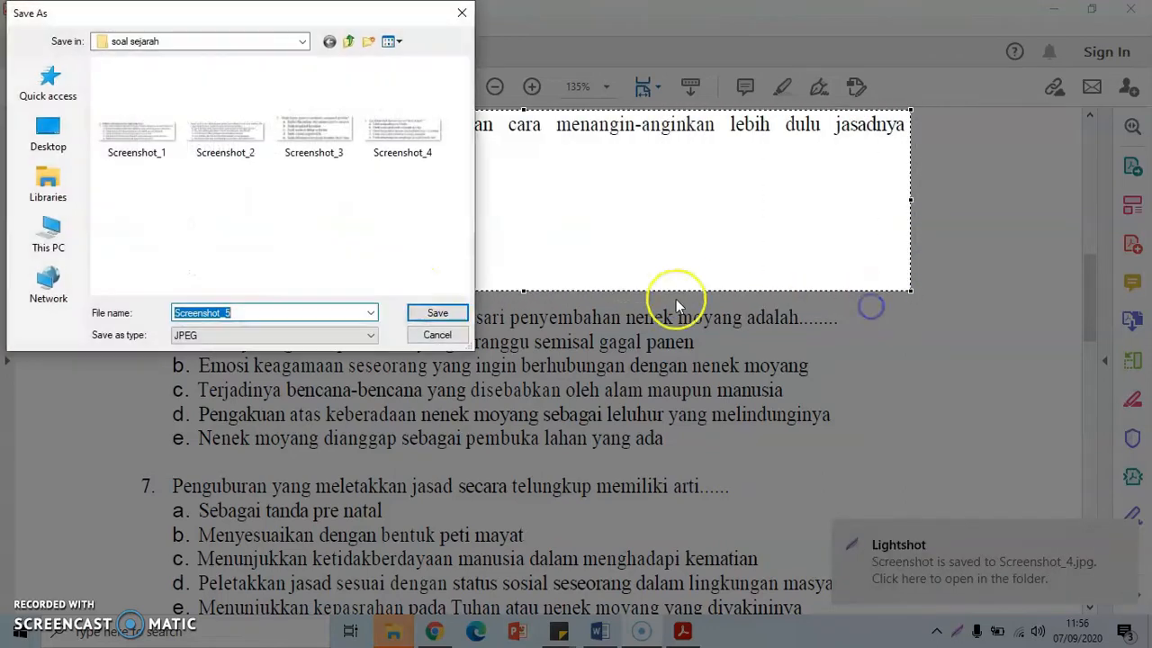
pyautogui.click(438, 313)
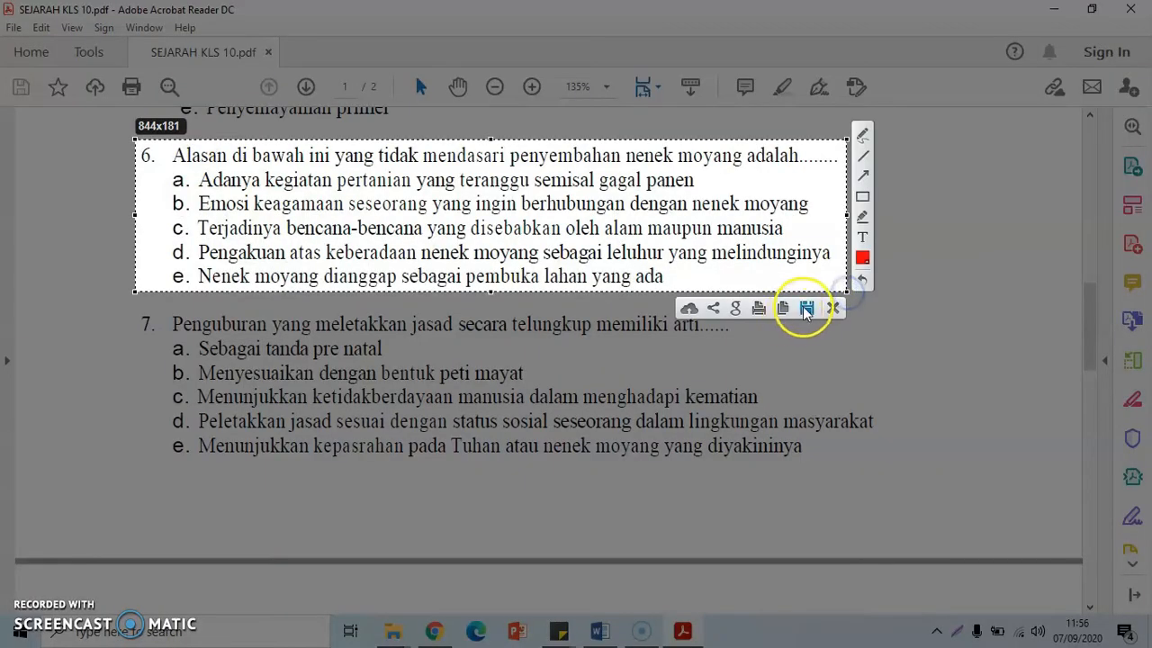
# Step: Save the question 6 capture as Screenshot_6, and select question 7 with its options as the next capture area
pyautogui.click(806, 309)
pyautogui.press('Return')
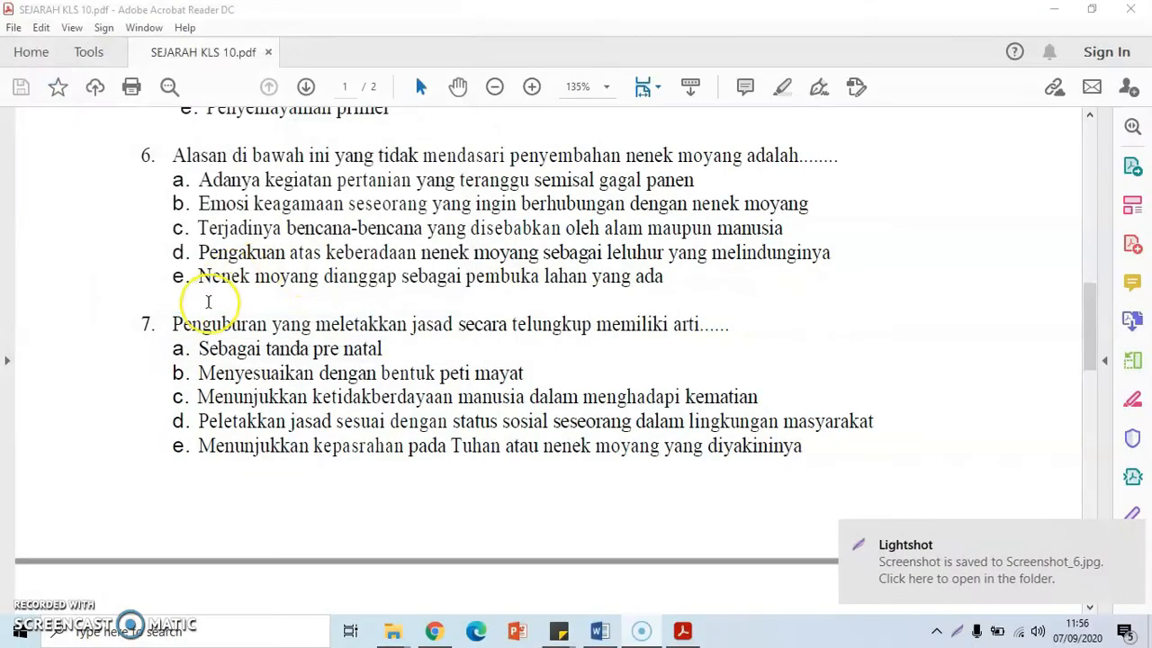
pyautogui.press('Print')
pyautogui.moveTo(135, 311); pyautogui.dragTo(805, 493)
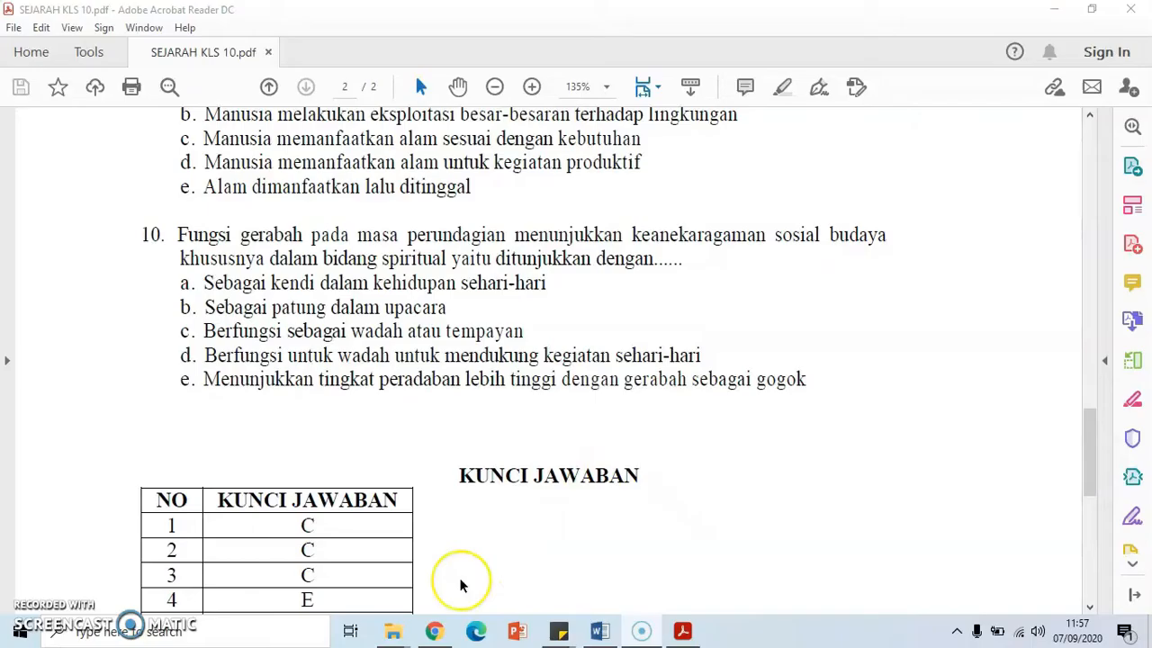
# Step: Open the soal sejarah folder in File Explorer and check the saved question images from Screenshot_1 to Screenshot_10 one by one
pyautogui.moveTo(391, 627)
pyautogui.click(524, 556)
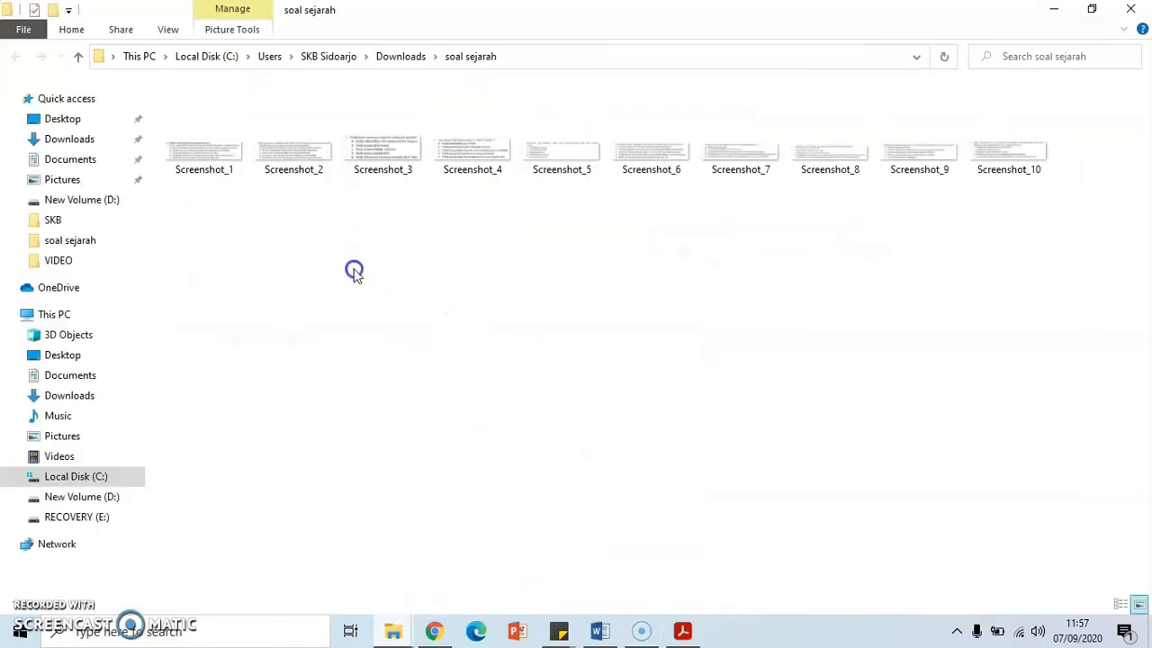
pyautogui.click(200, 158)
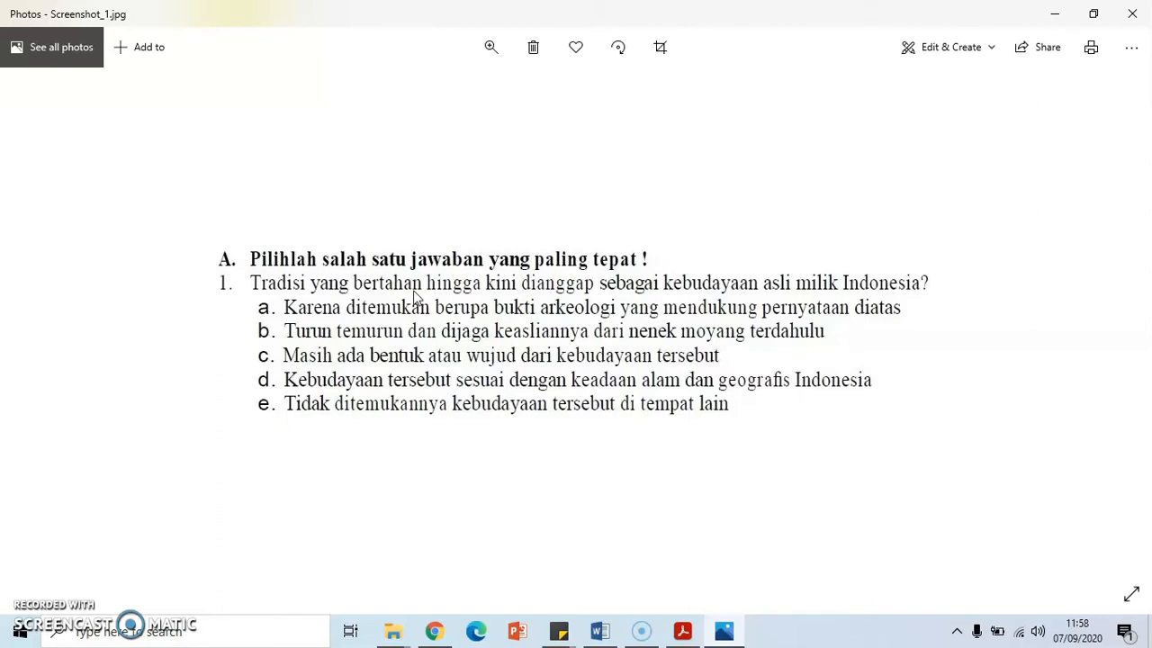
pyautogui.press('Right')
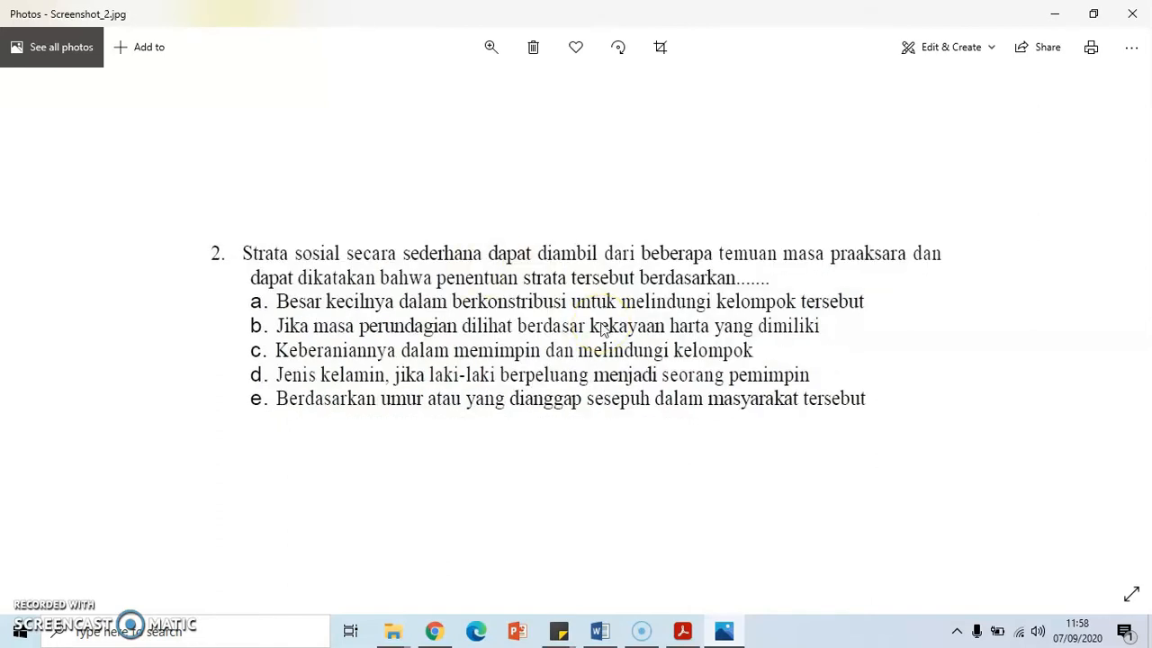
pyautogui.press('Right')
pyautogui.press('Right')
pyautogui.press('Right')
pyautogui.press('Right')
pyautogui.press('Right')
pyautogui.press('Right')
pyautogui.press('Right')
pyautogui.press('Right')
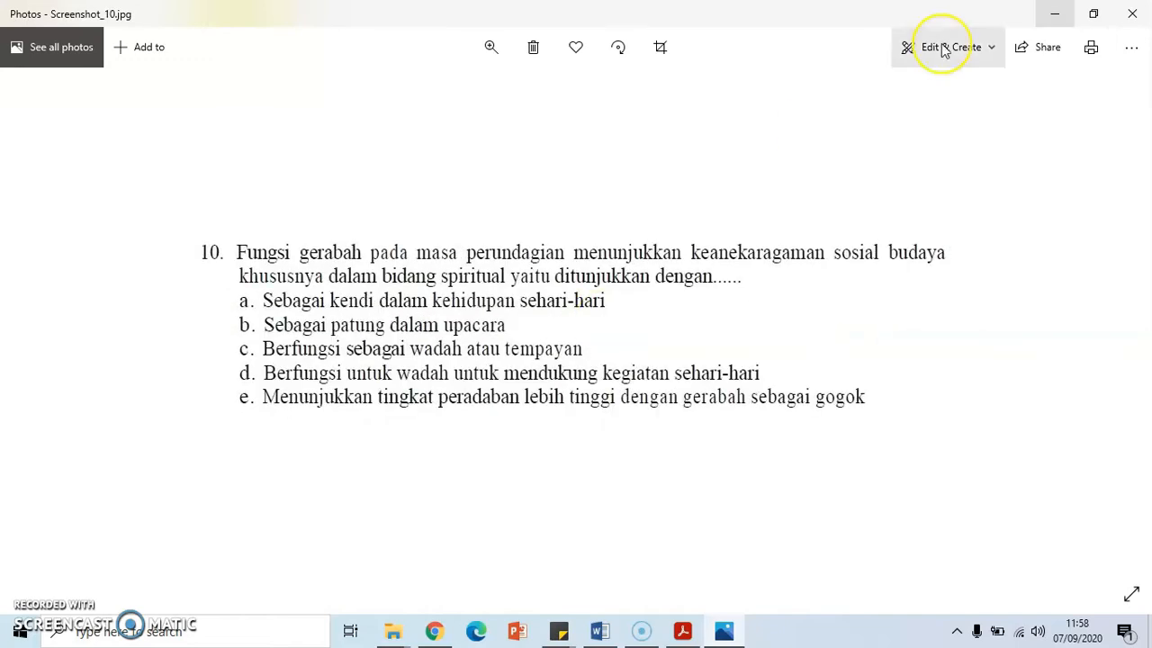
pyautogui.click(1146, 6)
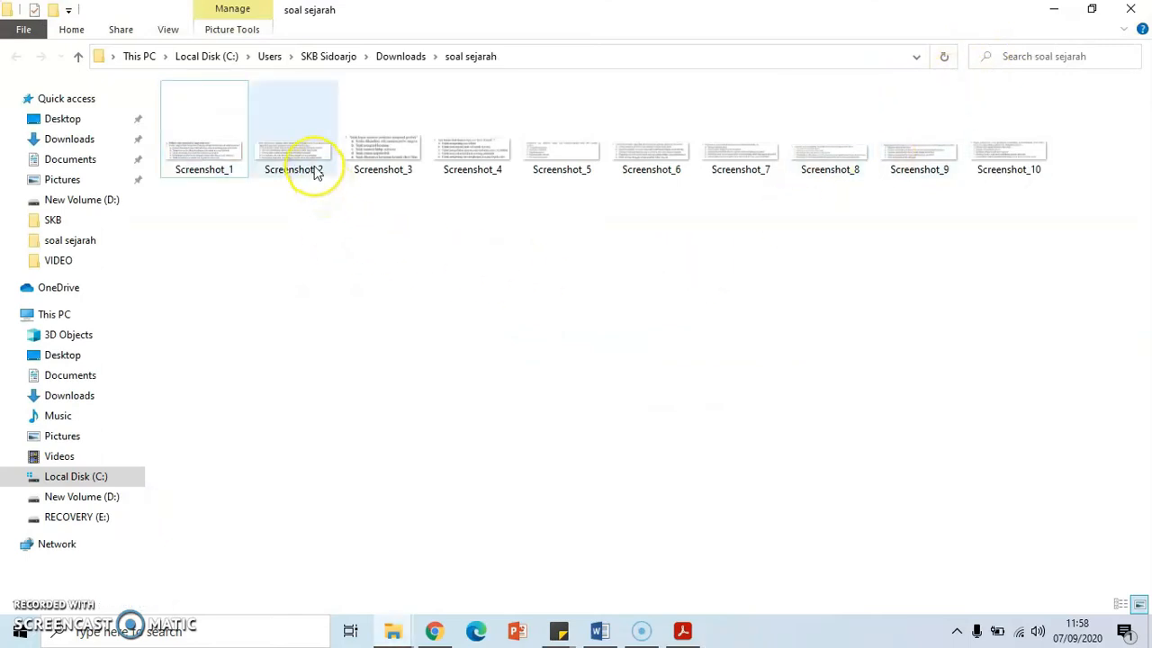
# Step: Switch back to Acrobat Reader and examine the answer key below question 10 in the PDF
pyautogui.click(682, 631)
pyautogui.click(543, 86)
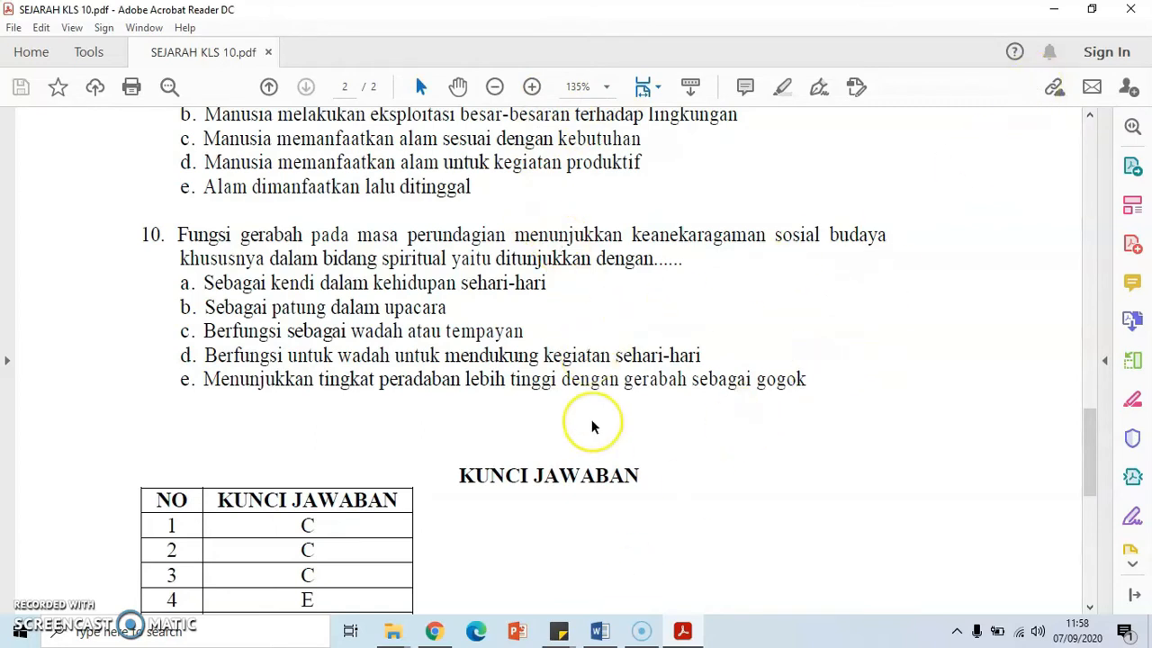
pyautogui.scroll(-5, 591, 418)
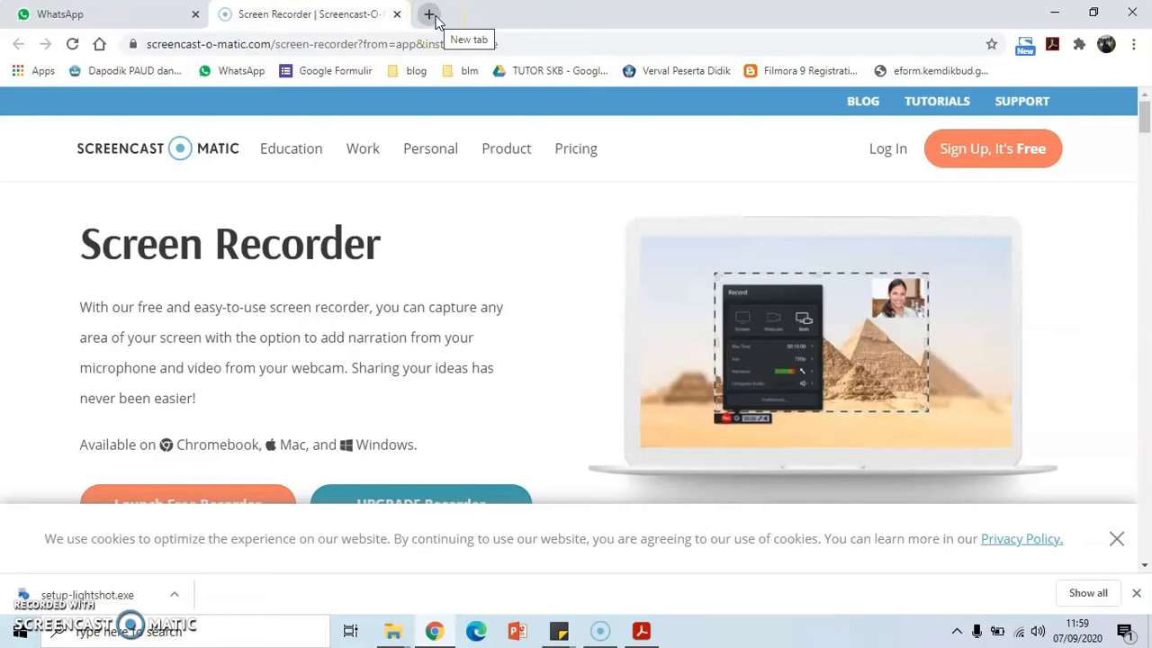
# Step: Open Google Classroom in a new browser tab and switch to the SKB Sidoarjo account, closing the previous account's Classroom tab
pyautogui.click(430, 14)
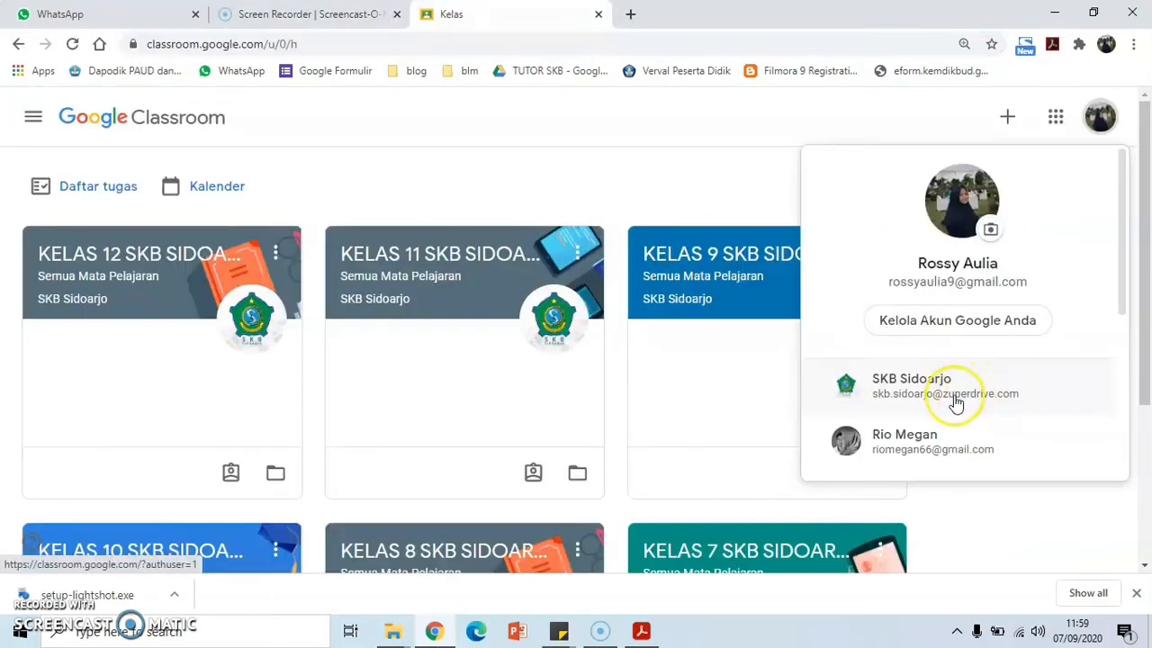
pyautogui.click(953, 402)
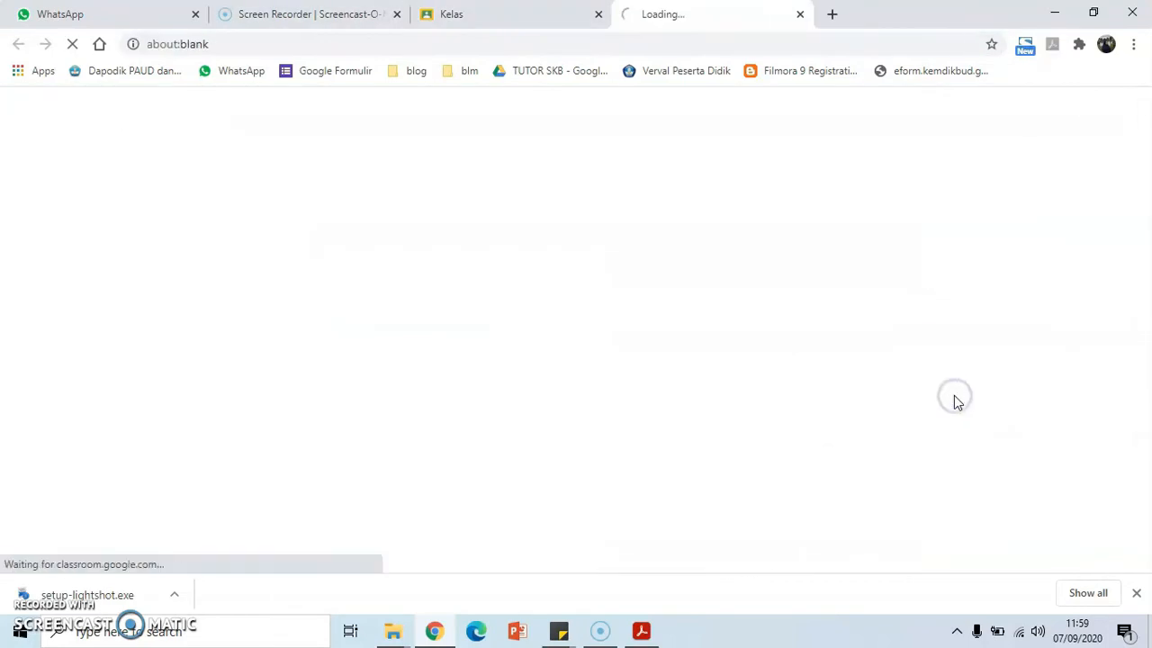
pyautogui.click(599, 15)
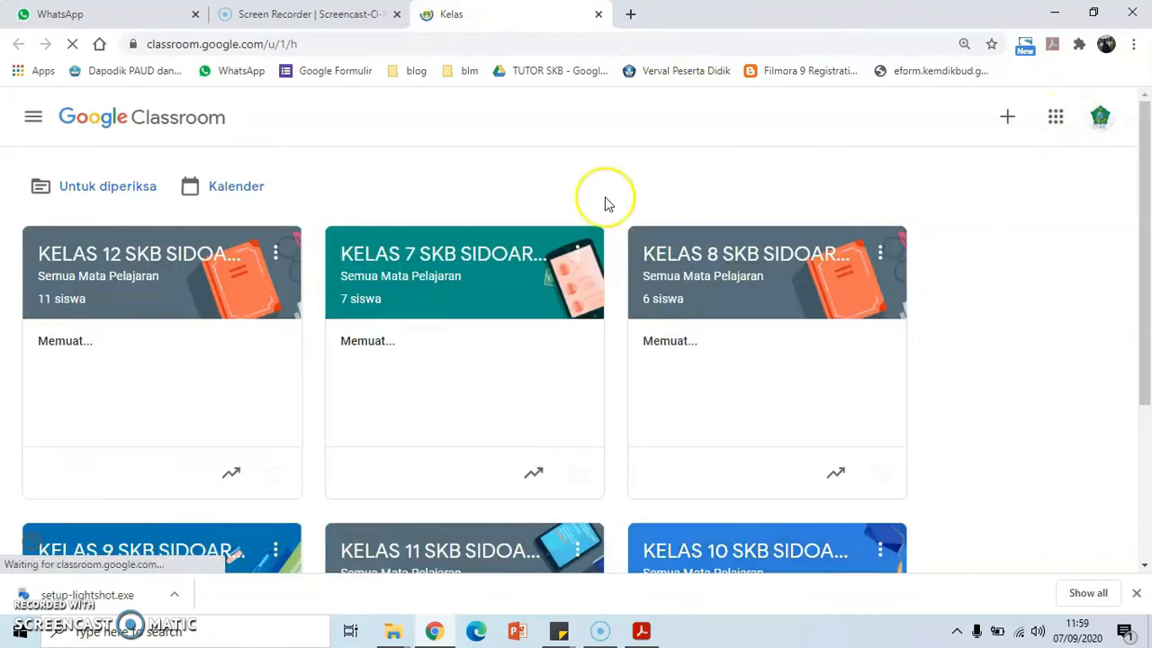
pyautogui.scroll(-2, 375, 368)
pyautogui.scroll(2, 375, 365)
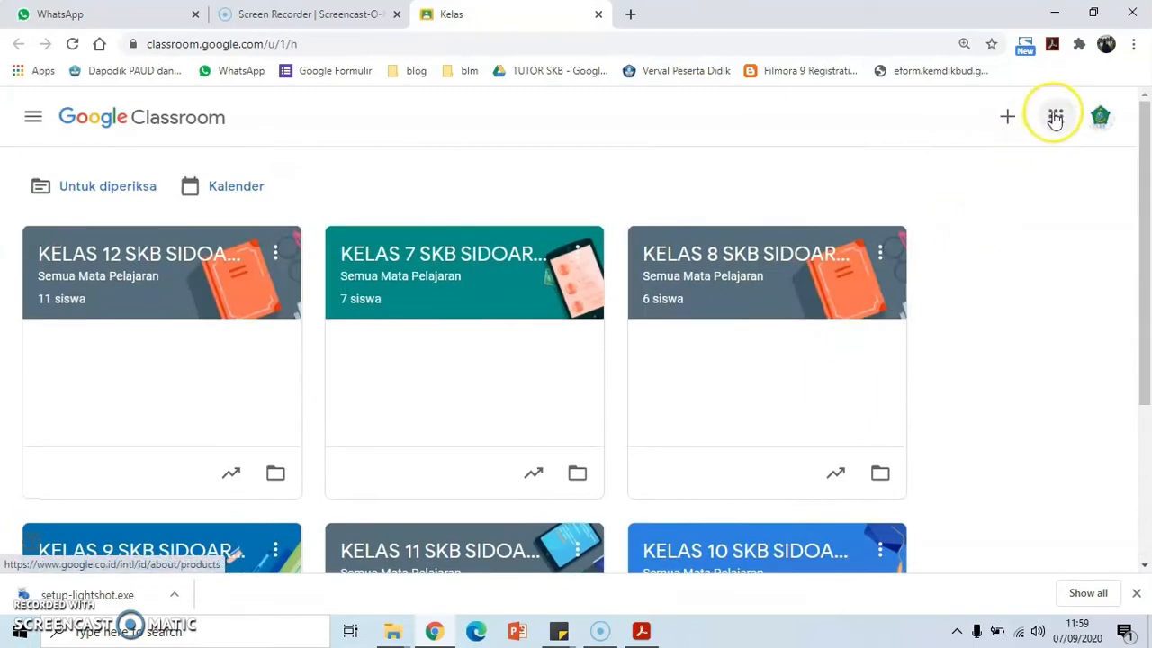
# Step: Open Google Drive for the SKB Sidoarjo account from Classroom and close the Classroom tab
pyautogui.click(1055, 116)
pyautogui.click(1067, 196)
pyautogui.click(598, 14)
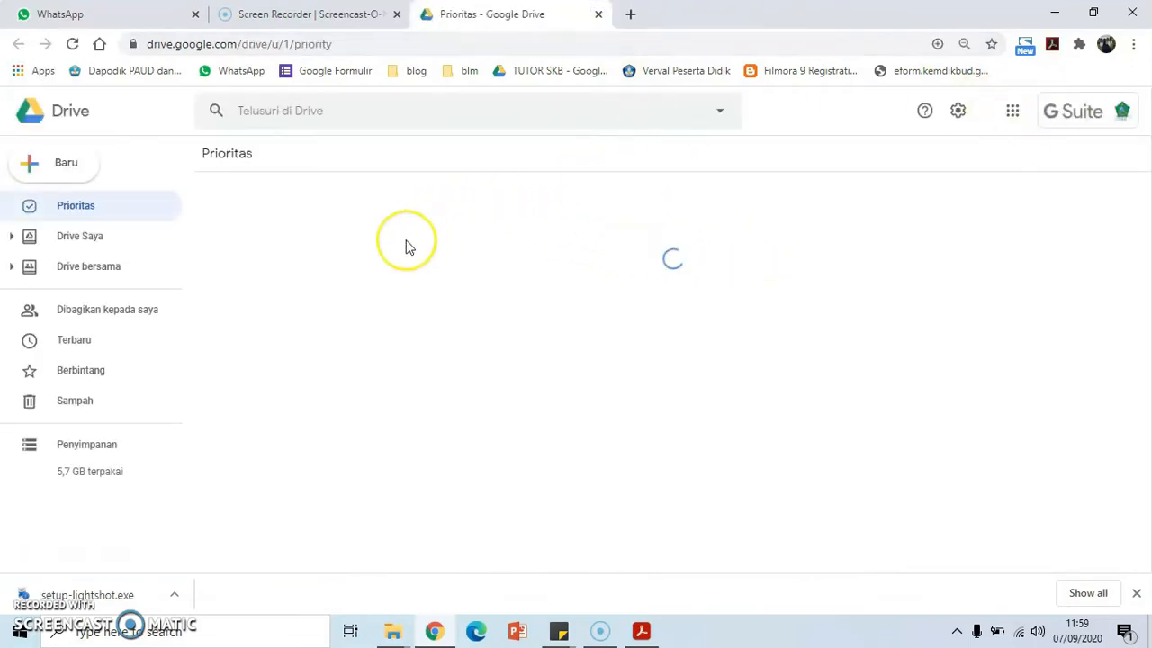
pyautogui.click(381, 298)
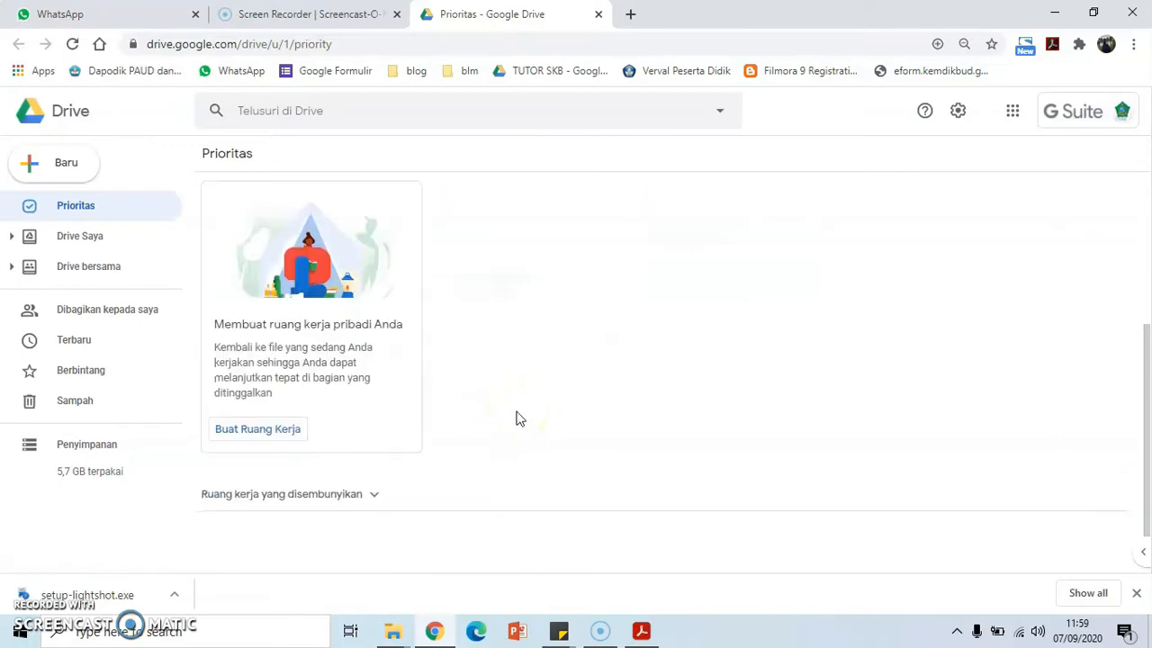
pyautogui.scroll(-1, 518, 419)
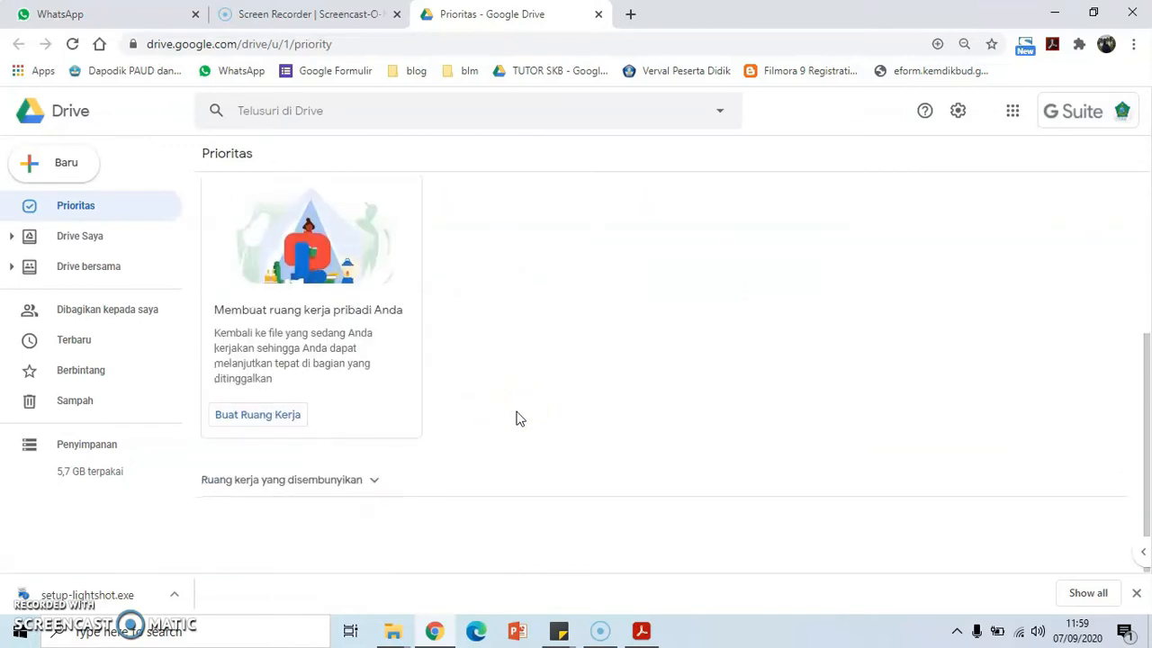
# Step: Go to Drive Saya and open the KELAS 10 SKB SIDOARJO Semua Mata Pelajaran folder inside the Classroom folder
pyautogui.click(90, 239)
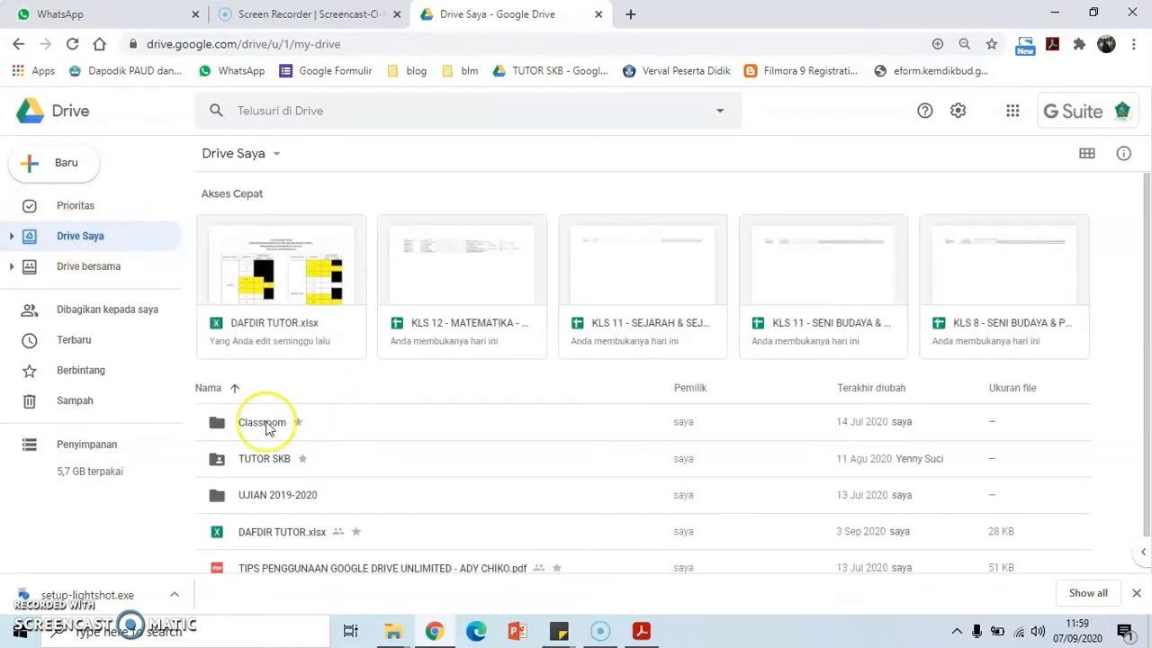
pyautogui.doubleClick(258, 424)
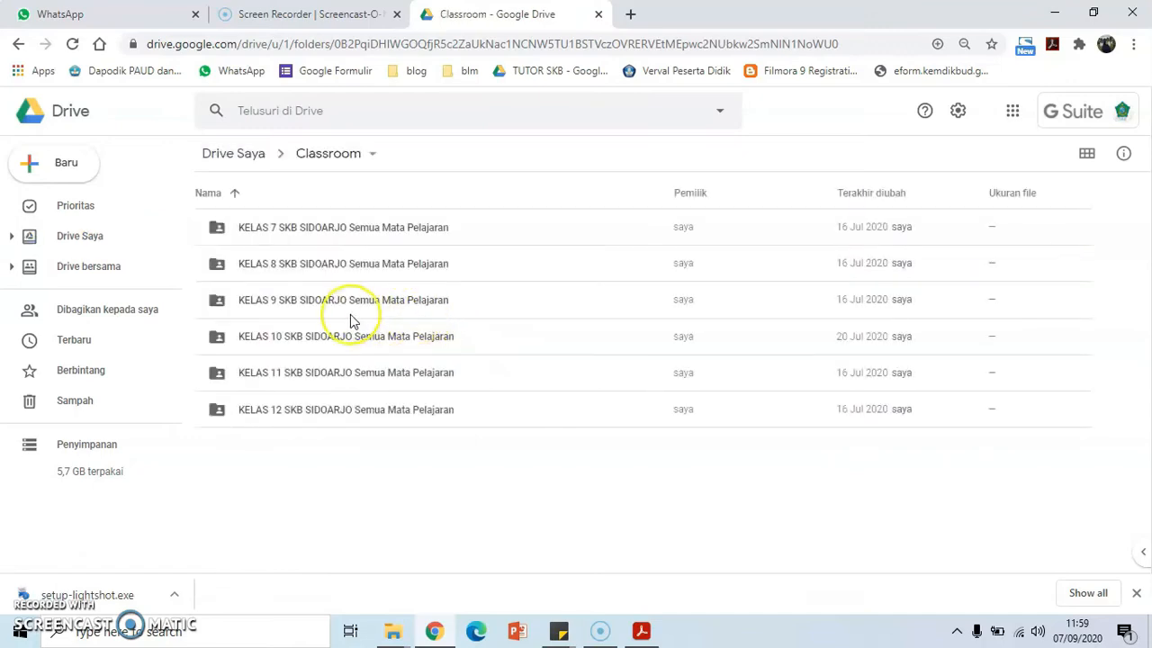
pyautogui.doubleClick(304, 340)
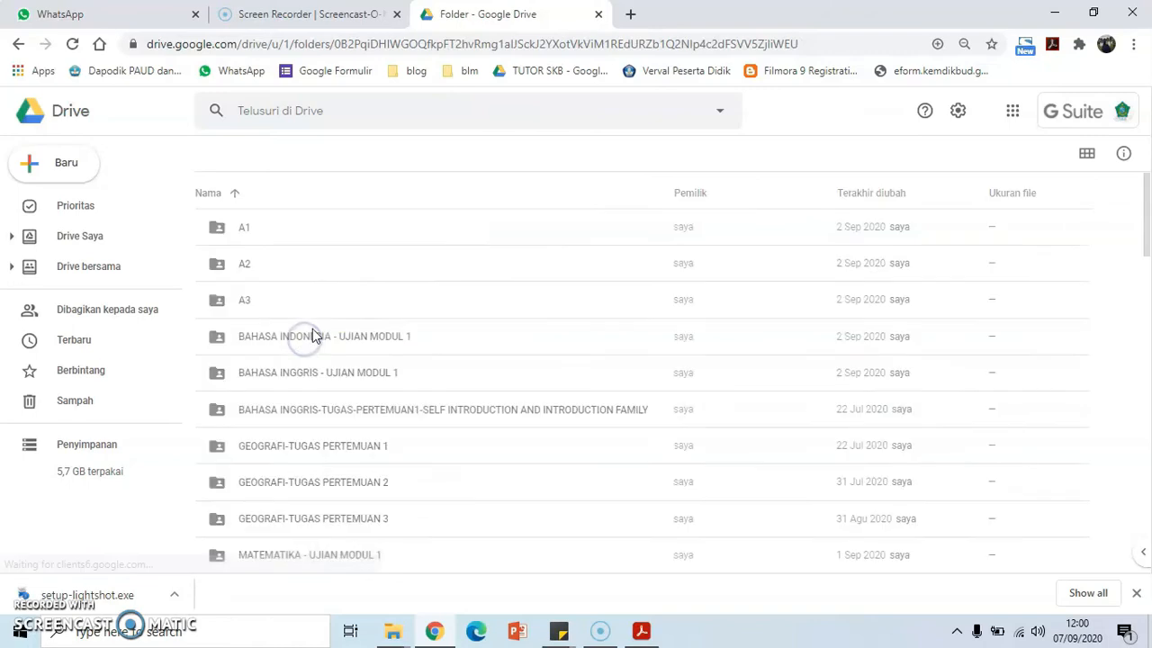
# Step: Create a folder named UJIAN MODUL 2 in the KELAS 10 class folder and open it
pyautogui.scroll(-10, 720, 297)
pyautogui.rightClick(1103, 209)
pyautogui.click(1003, 188)
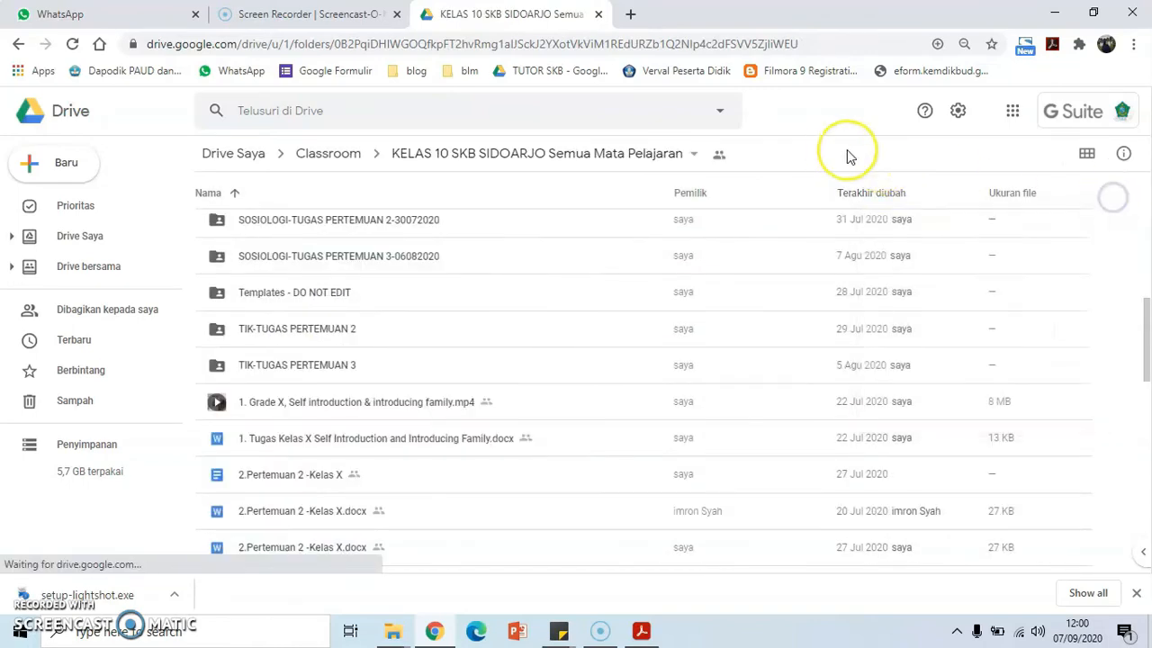
pyautogui.rightClick(1100, 212)
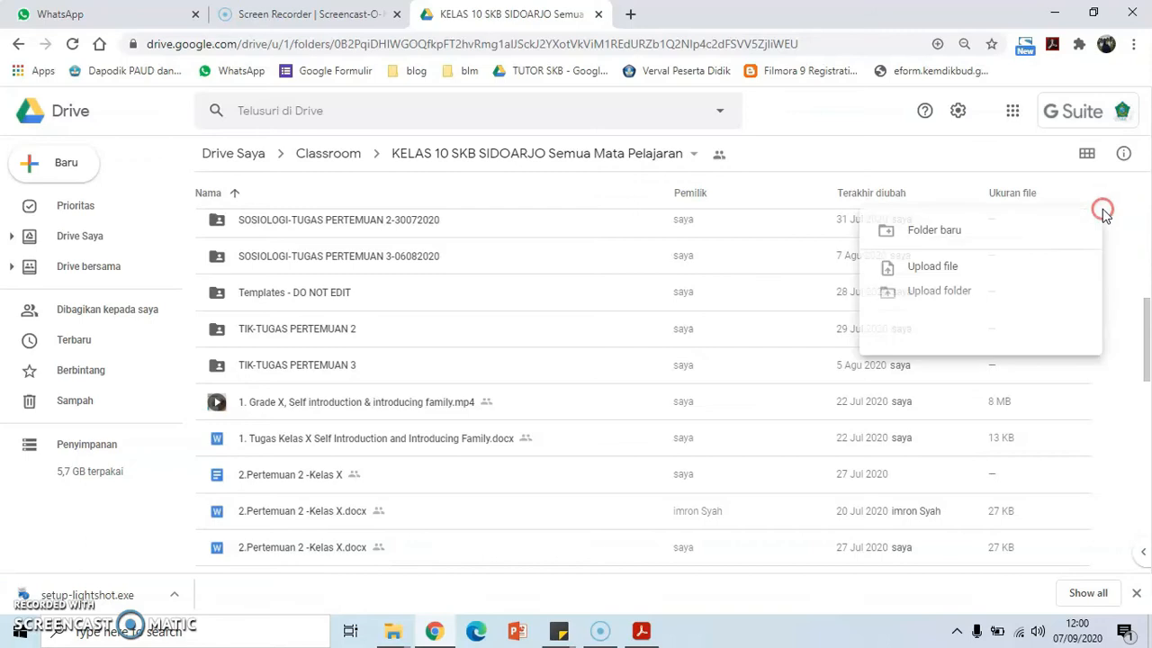
pyautogui.click(1022, 234)
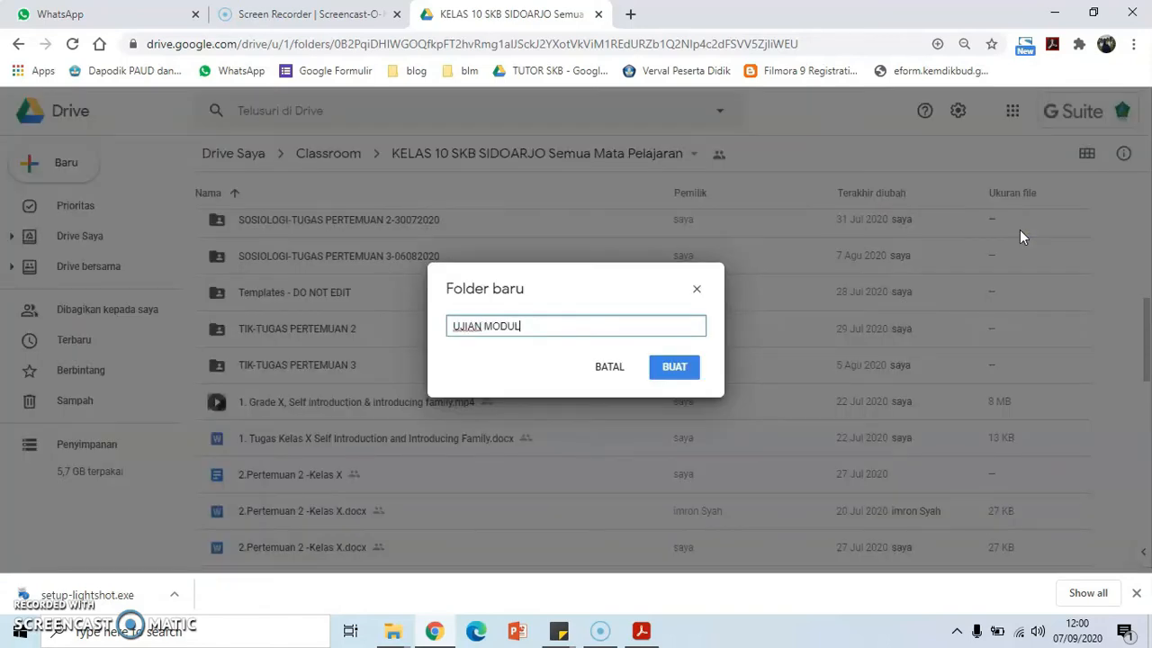
pyautogui.click(688, 369)
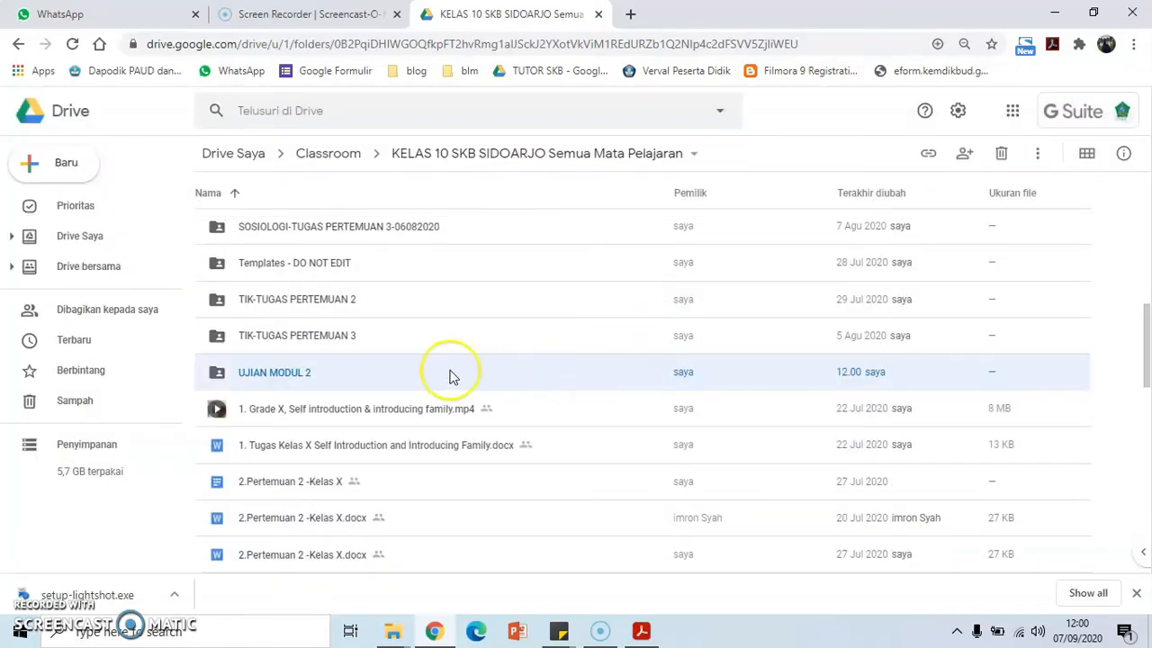
pyautogui.doubleClick(379, 372)
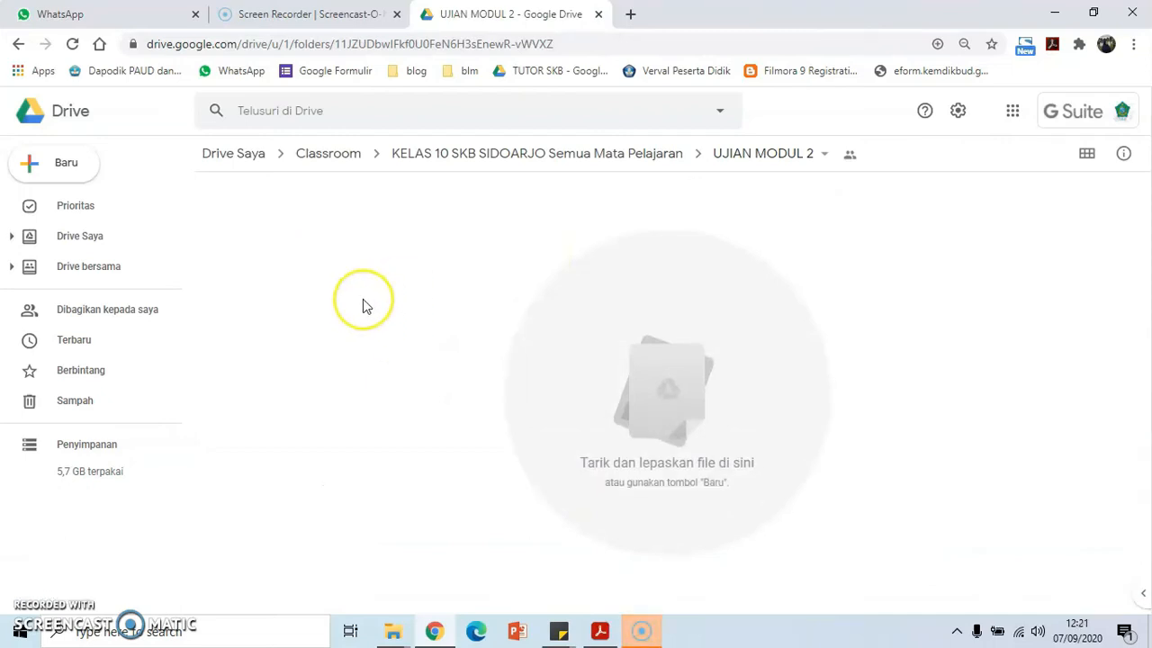
pyautogui.click(368, 259)
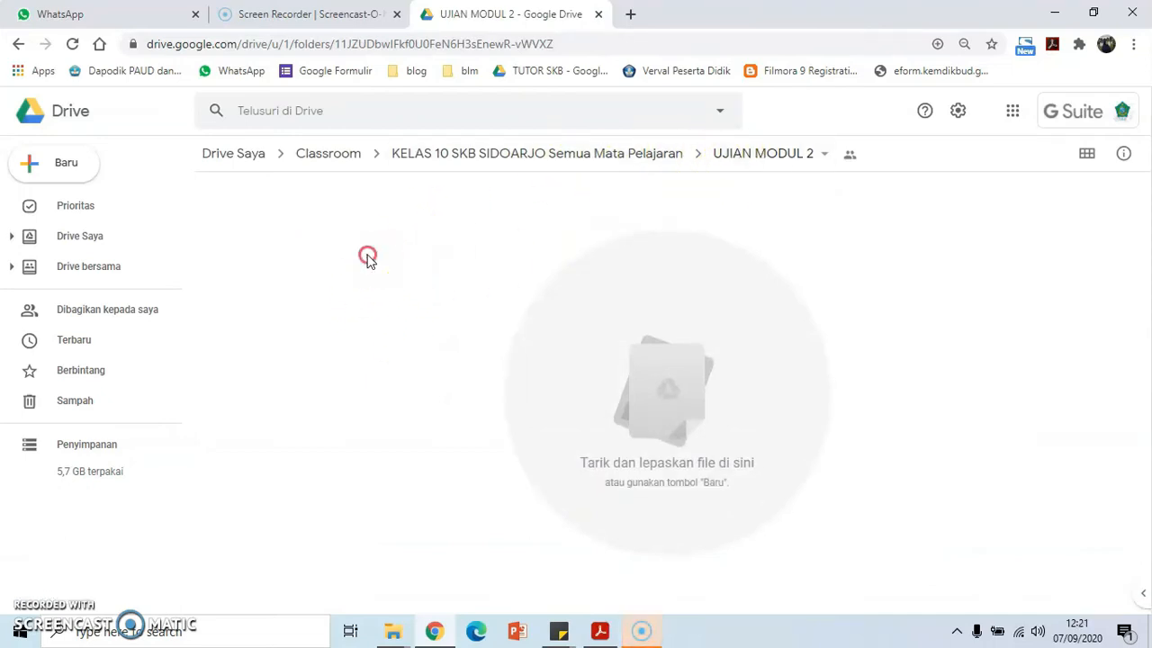
pyautogui.moveTo(430, 447)
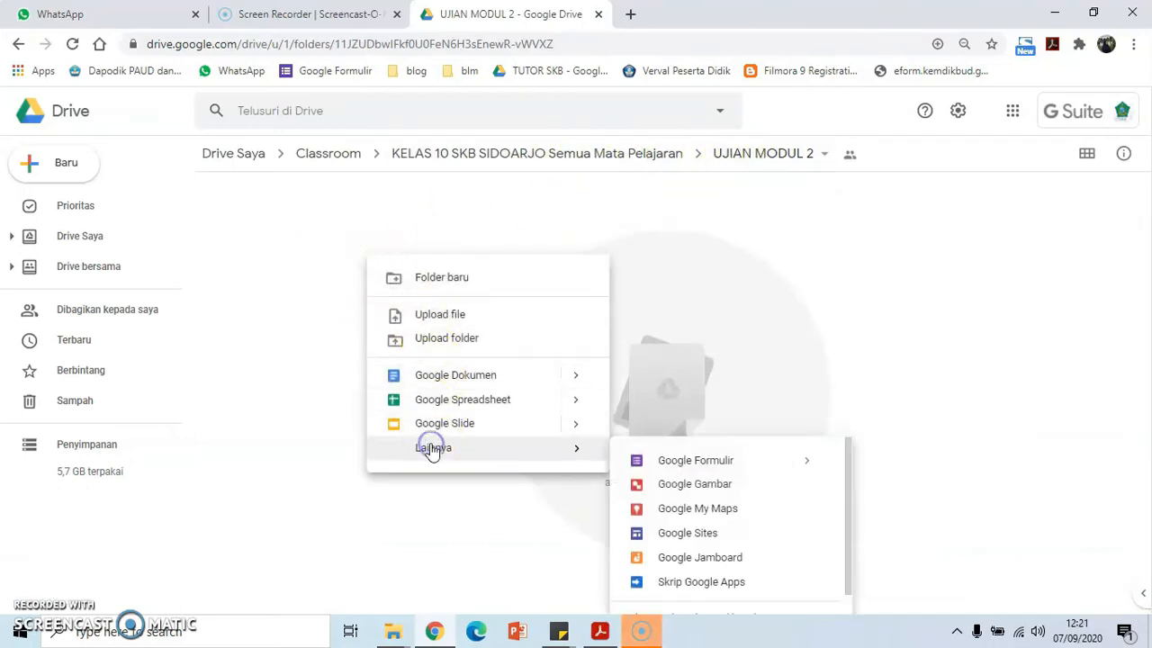
pyautogui.click(716, 465)
pyautogui.click(704, 383)
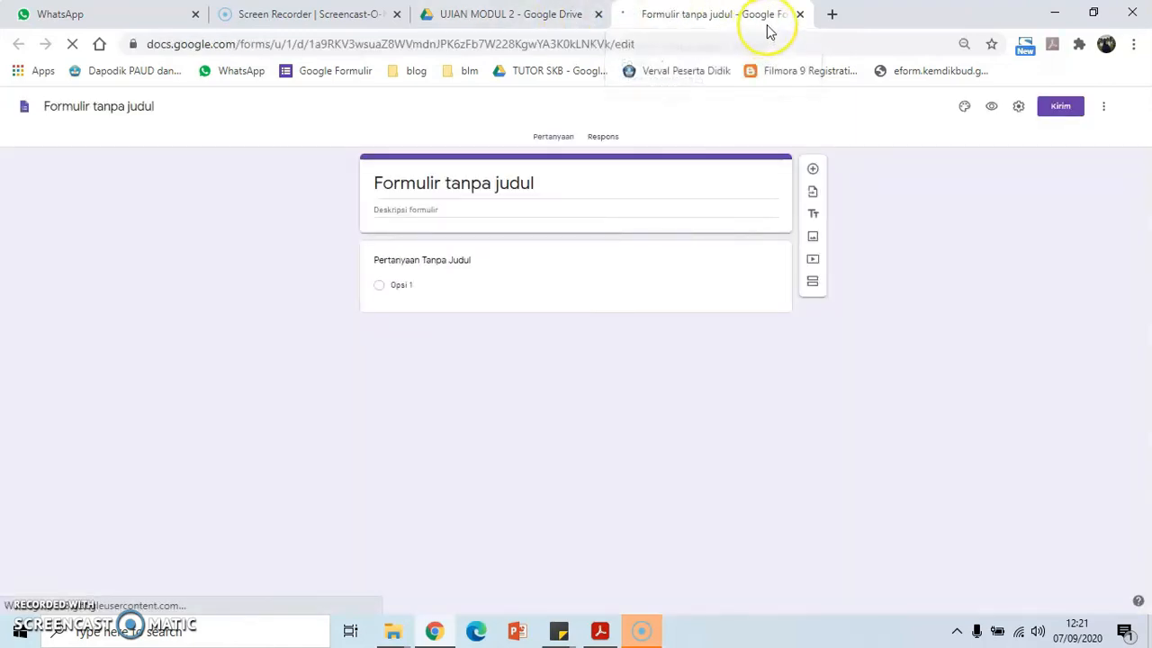
pyautogui.click(799, 14)
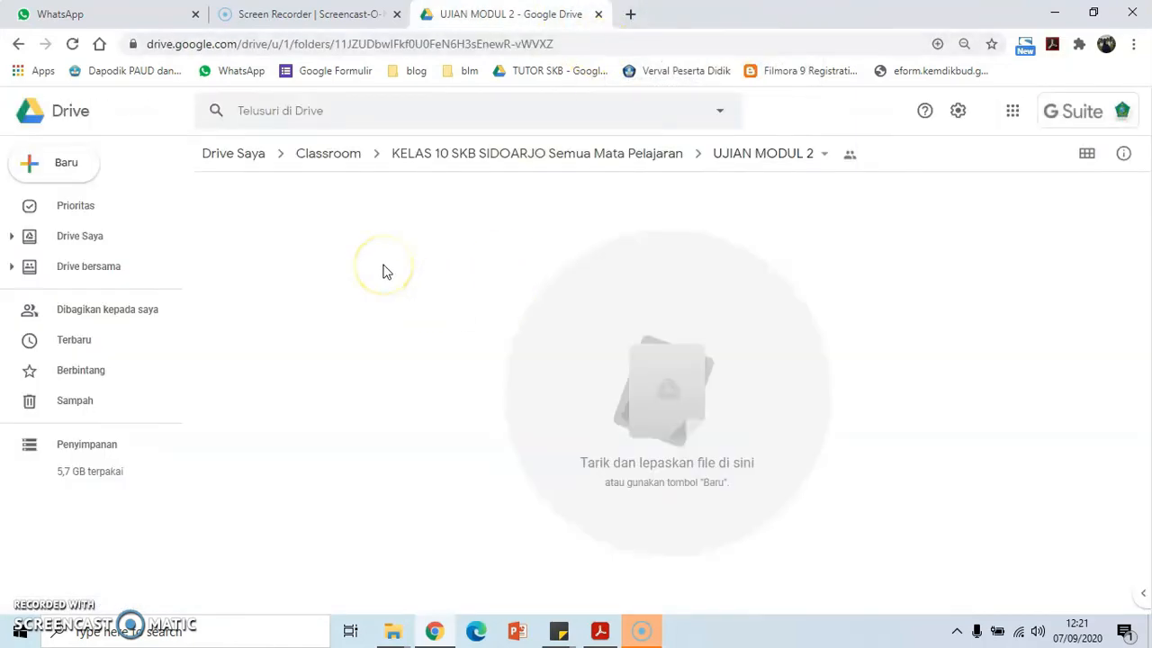
# Step: Create a blank Google Form in the UJIAN MODUL 2 folder, accepting the shared folder's permissions
pyautogui.rightClick(325, 243)
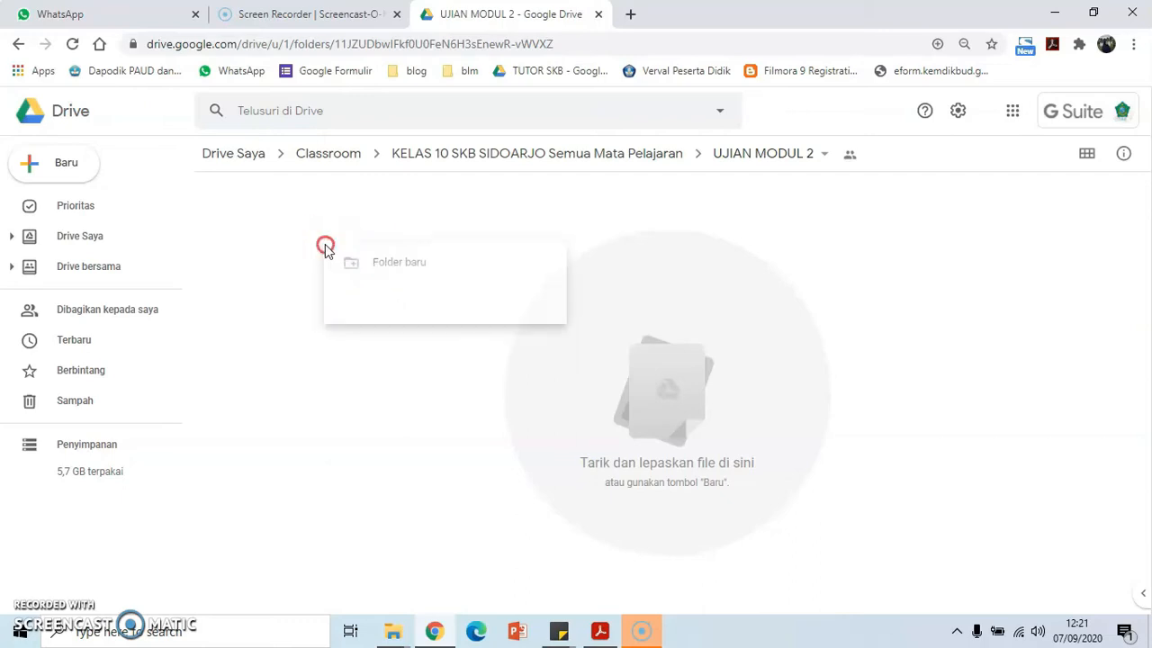
pyautogui.moveTo(430, 450)
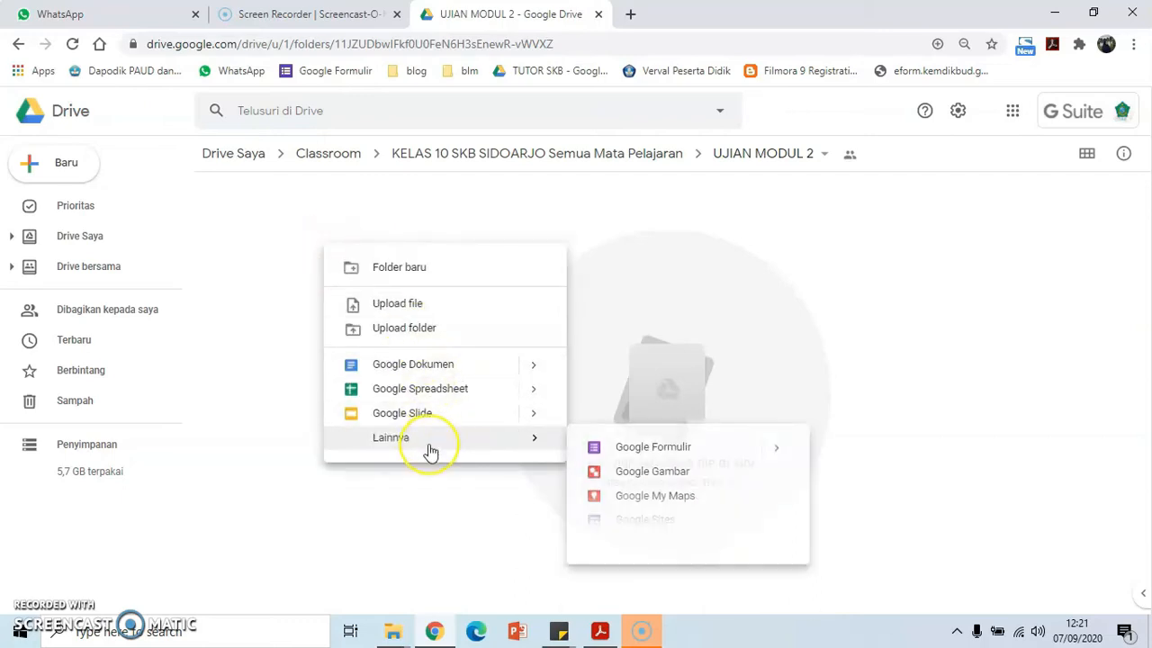
pyautogui.click(644, 453)
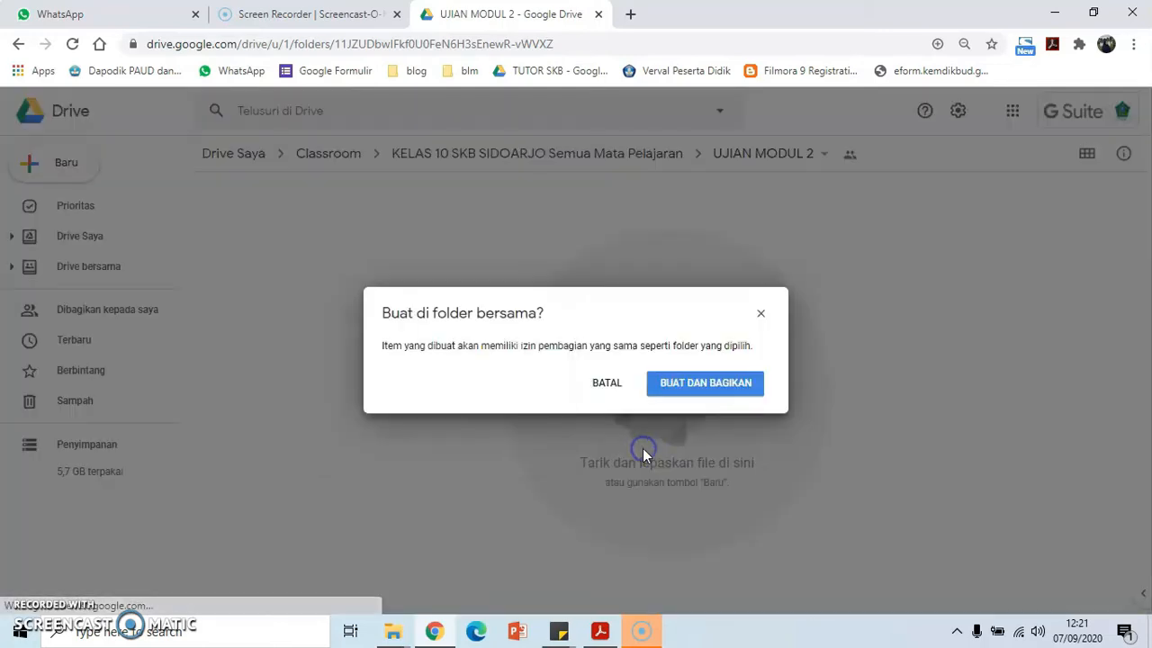
pyautogui.click(704, 384)
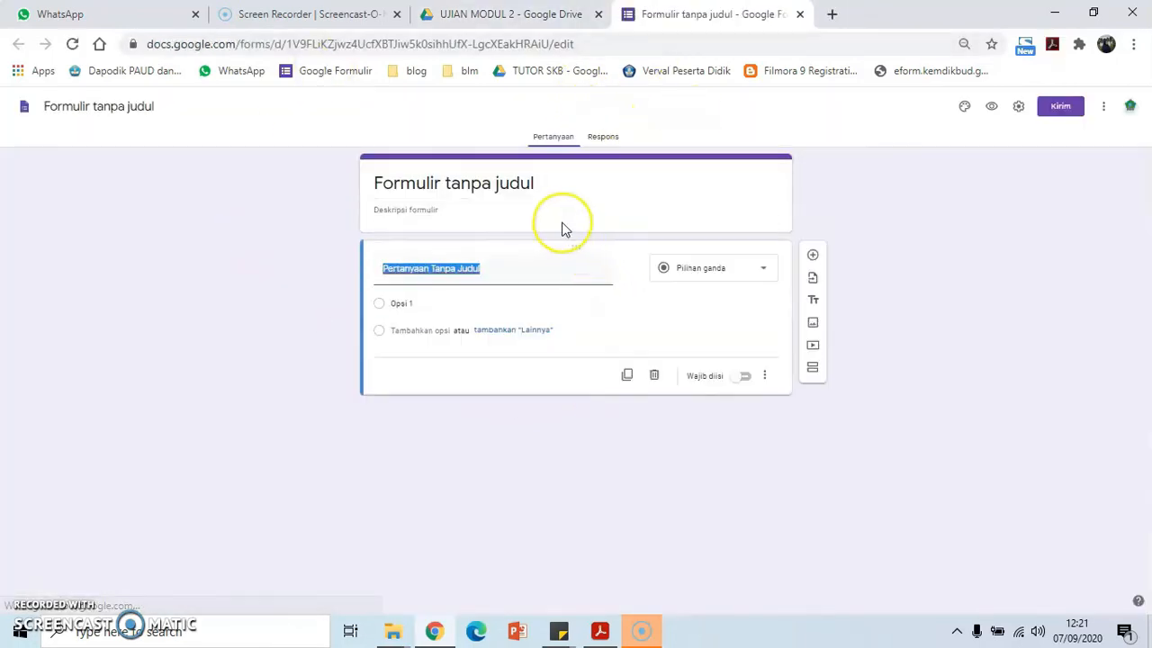
# Step: Title the form "SEJARAH & SEJARAH INDONESIA - UJIAN MODUL 2" and give the form file the same name
pyautogui.click(504, 184)
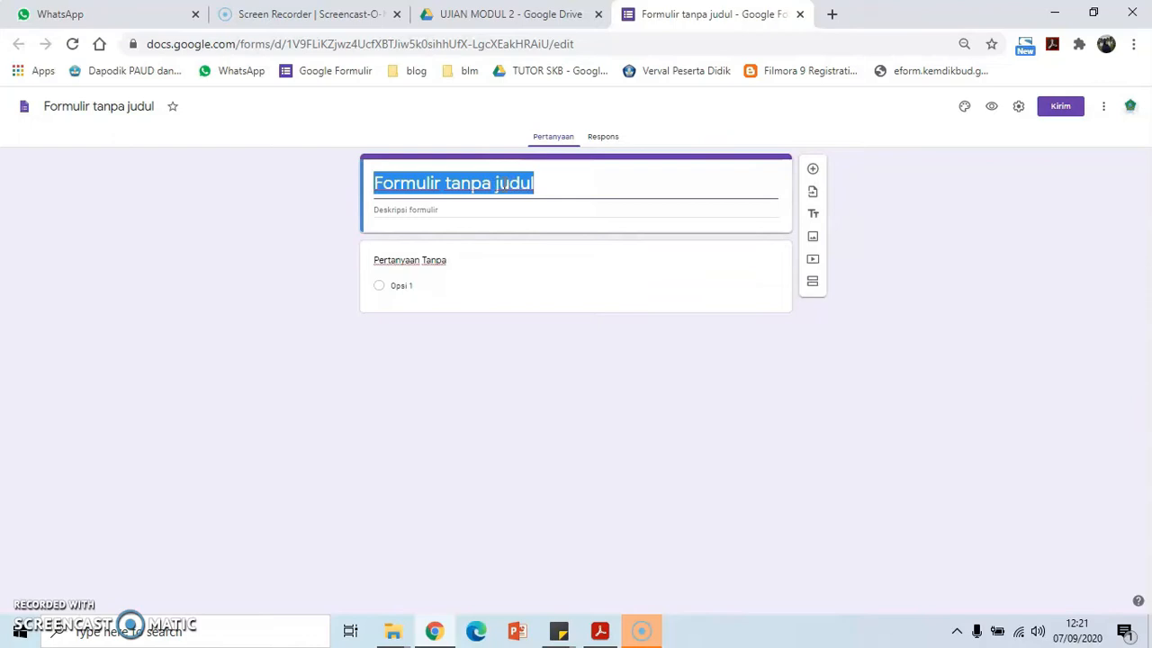
pyautogui.write('SEJ')
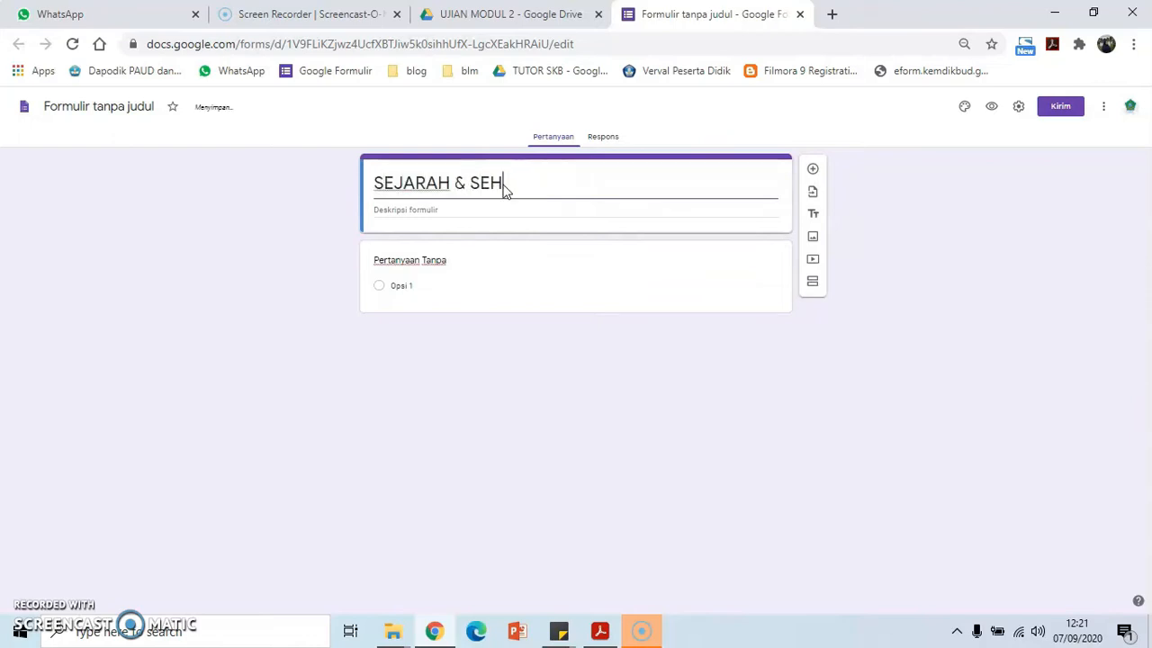
pyautogui.write('ARAH & SEJARAH IN')
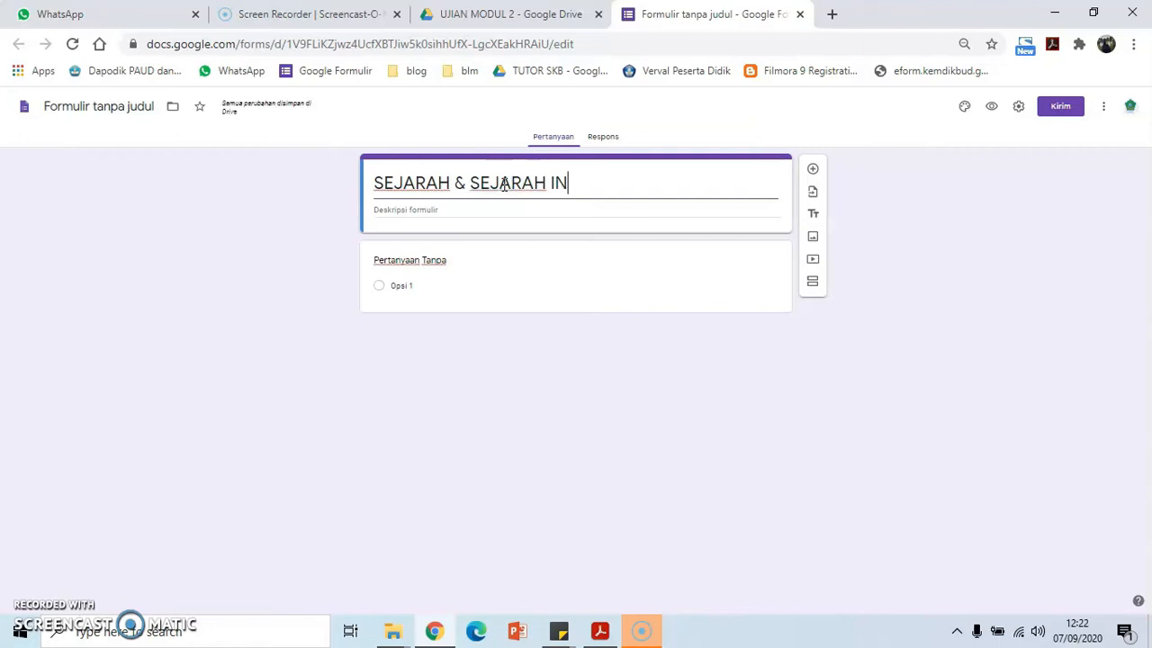
pyautogui.write('DONESIA - UJIAN MODUL 2')
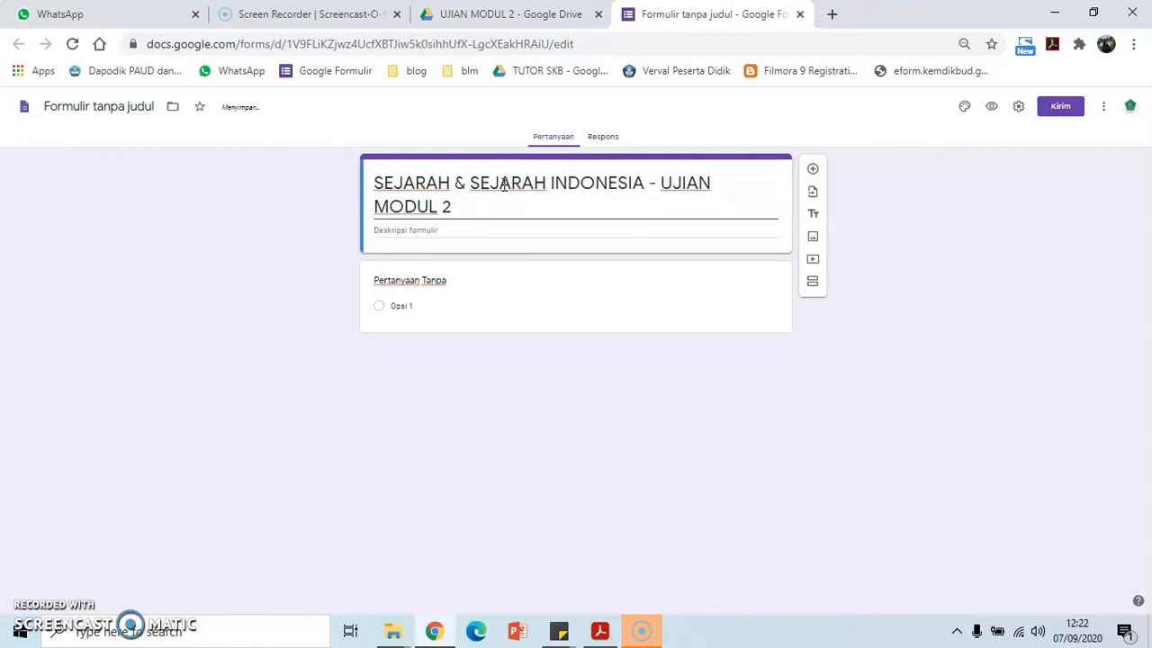
pyautogui.click(95, 108)
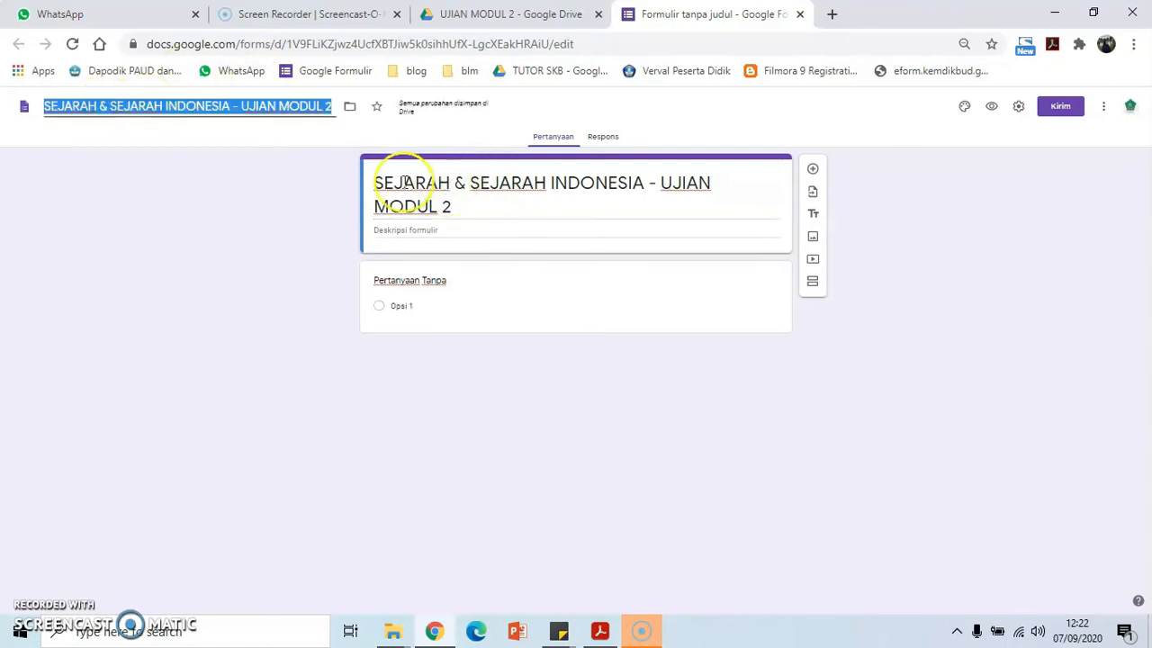
# Step: Set the form description to "Kerjakan soal-soal berikut secara mandiri" and "Pastikan siswa tidak melewati waktu pengerjaan yang telaj ditentukan" on two lines
pyautogui.click(438, 230)
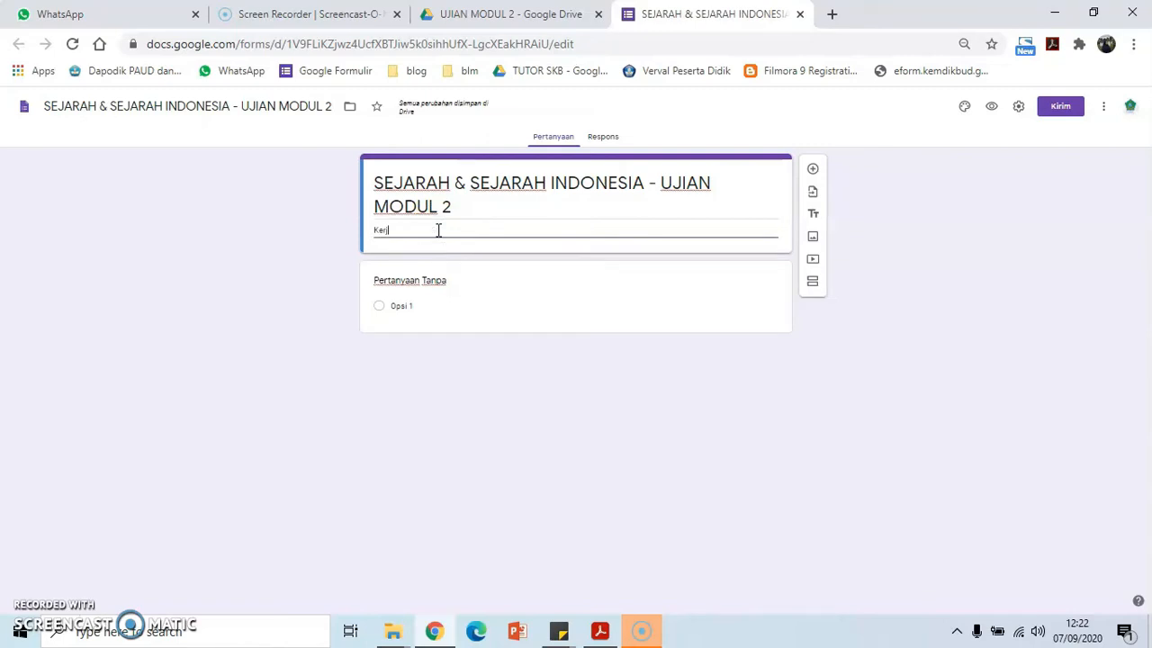
pyautogui.write('Kerjakan soal-soal berikut secara mandiri')
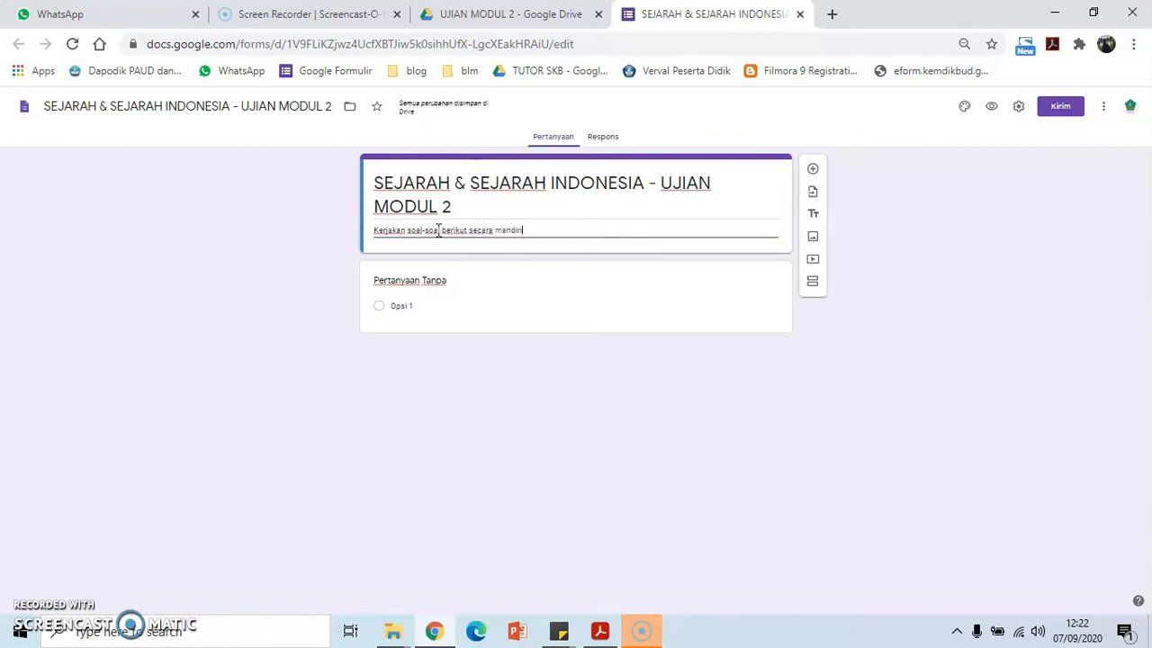
pyautogui.press('Return')
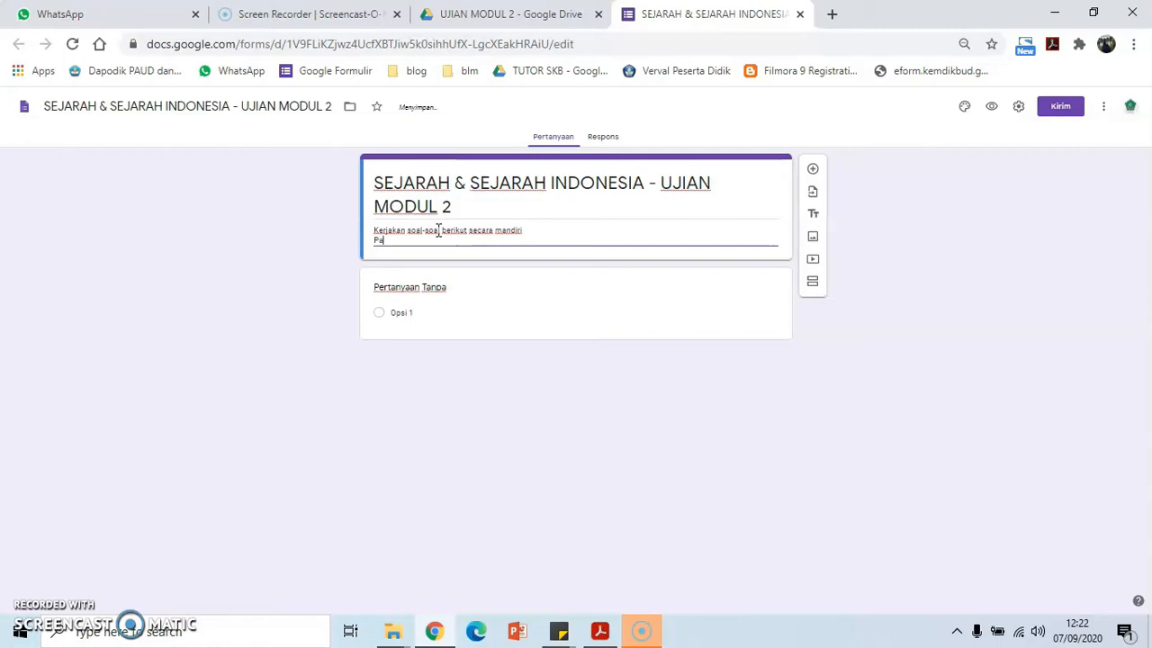
pyautogui.write('Pastikan siswa tidak melewati waktu pengerjaan yang telaj ditentukan')
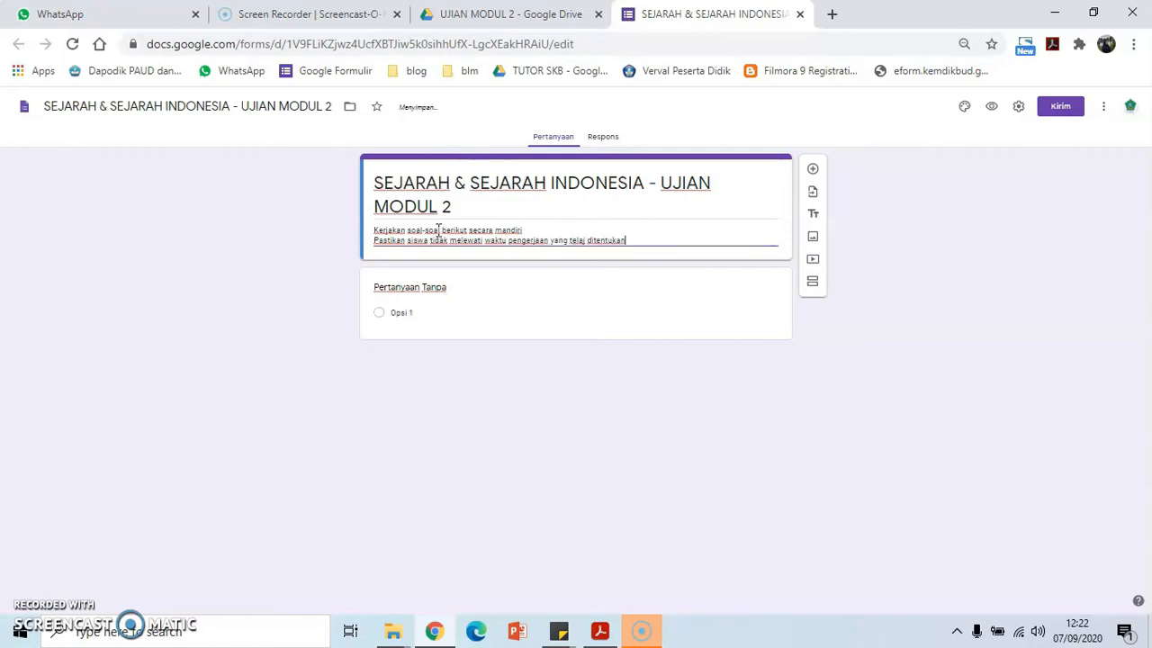
# Step: Turn the first question into a required short-answer (Jawaban singkat) question titled NAMA
pyautogui.click(421, 289)
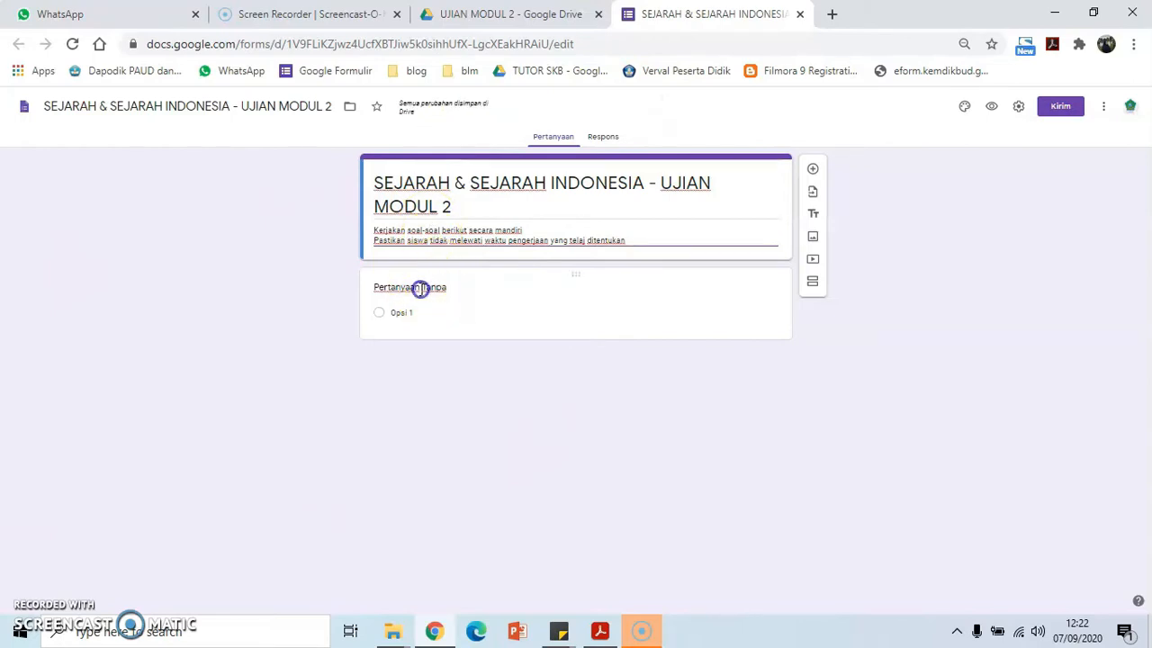
pyautogui.write('NAMA')
pyautogui.click(679, 294)
pyautogui.click(720, 281)
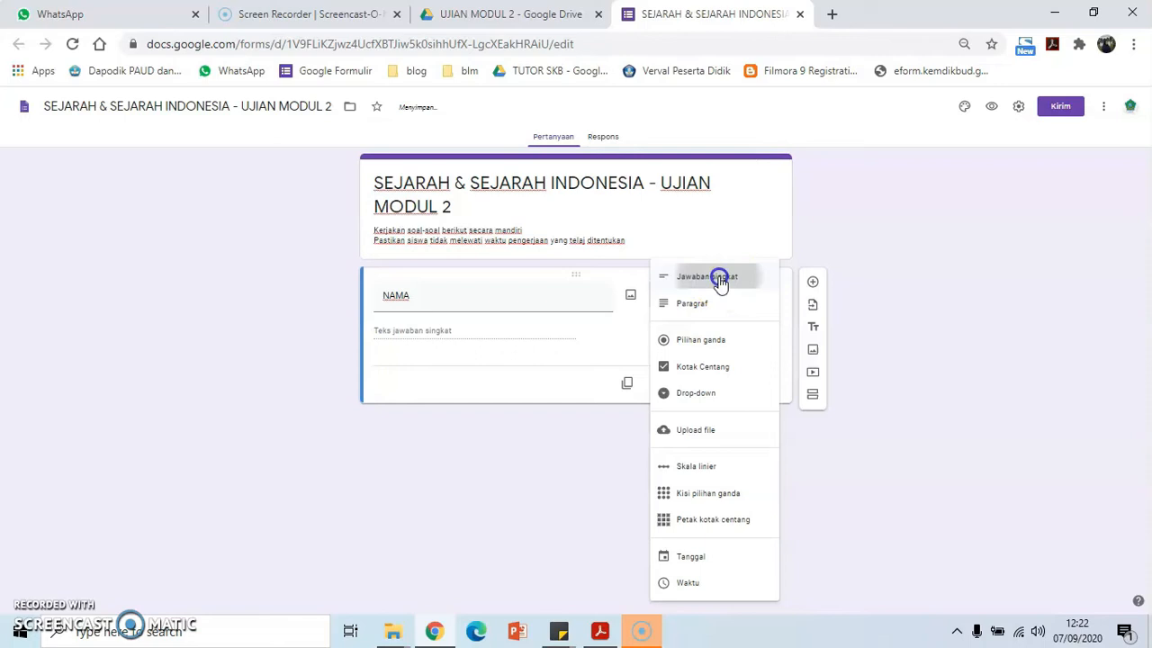
pyautogui.click(745, 385)
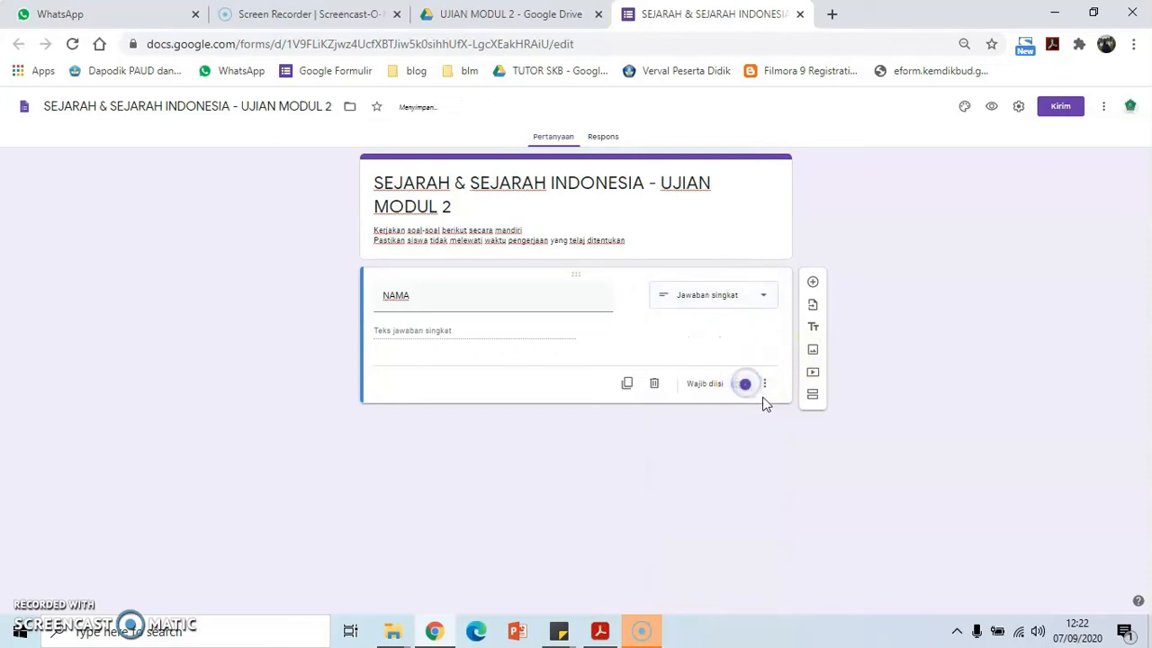
# Step: Add a multiple-choice (Pilihan ganda) question titled 1 with the options A, B, C, D and E
pyautogui.click(812, 282)
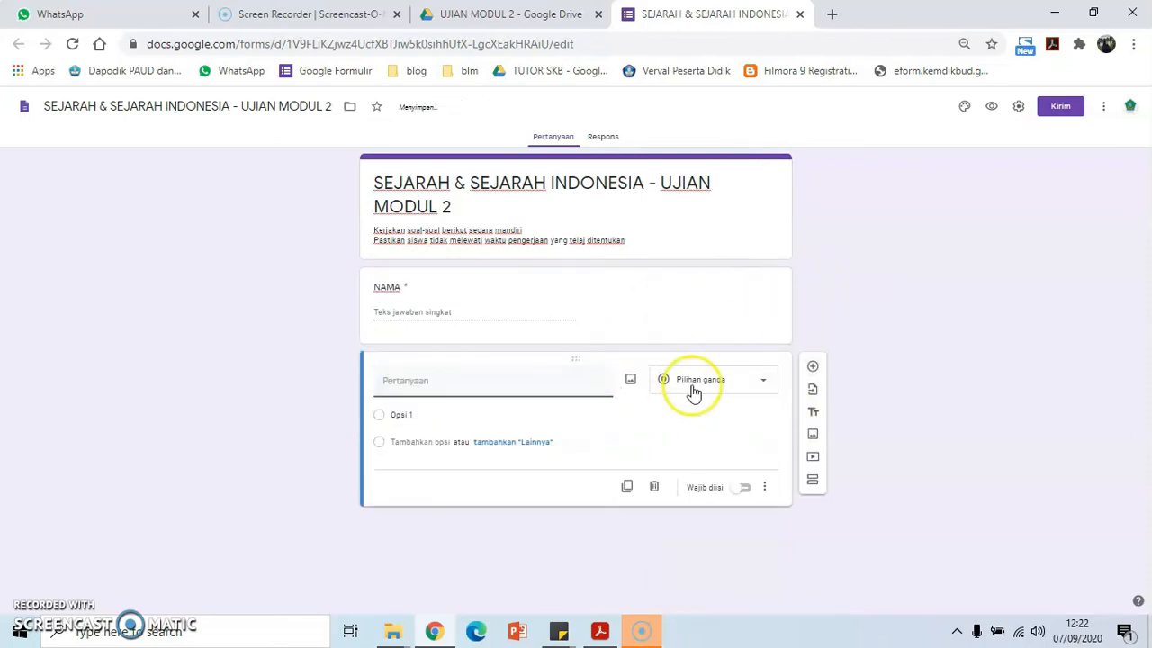
pyautogui.write('1')
pyautogui.click(439, 417)
pyautogui.write('A')
pyautogui.click(513, 463)
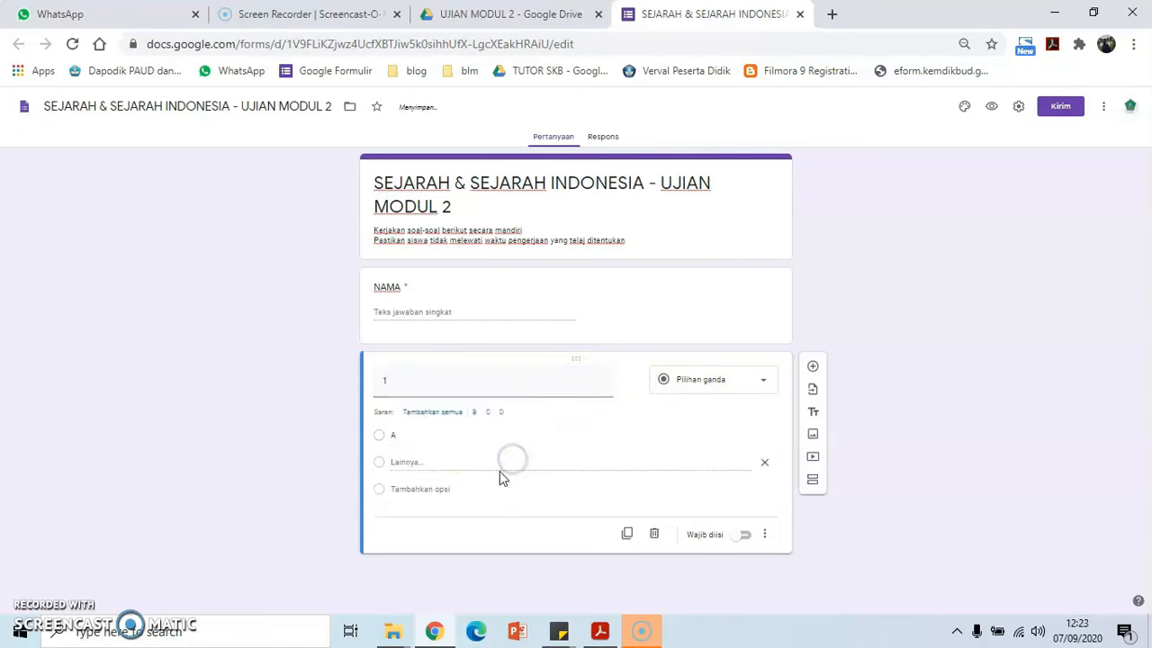
pyautogui.doubleClick(411, 466)
pyautogui.click(470, 493)
pyautogui.click(435, 492)
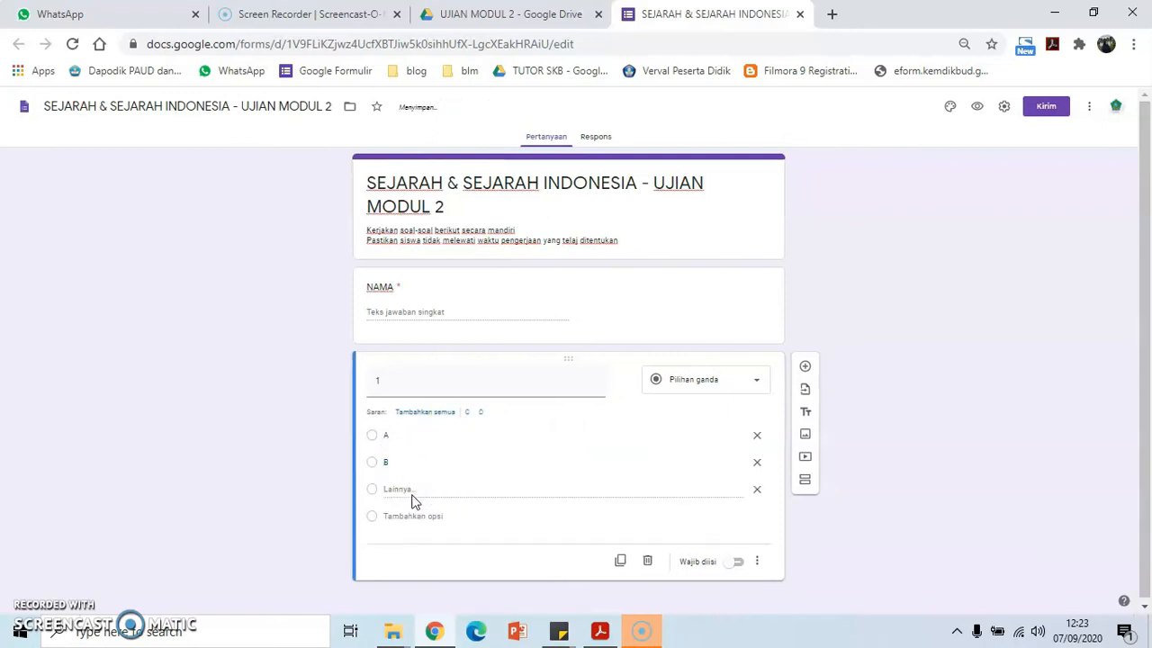
pyautogui.click(425, 514)
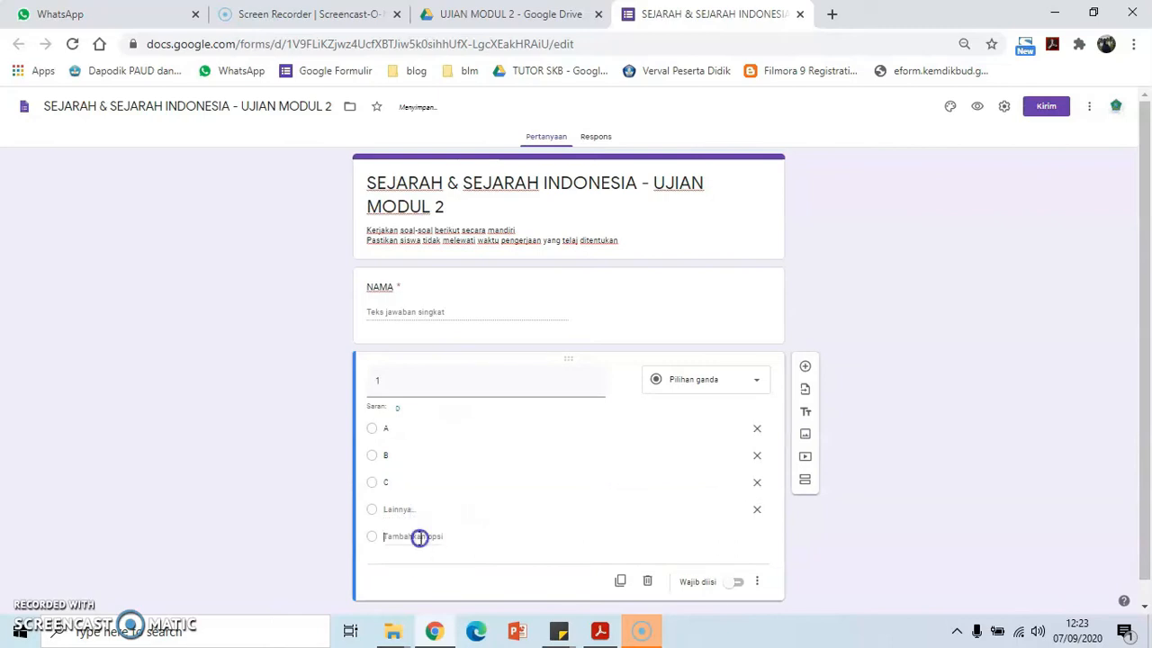
pyautogui.click(419, 537)
pyautogui.click(420, 549)
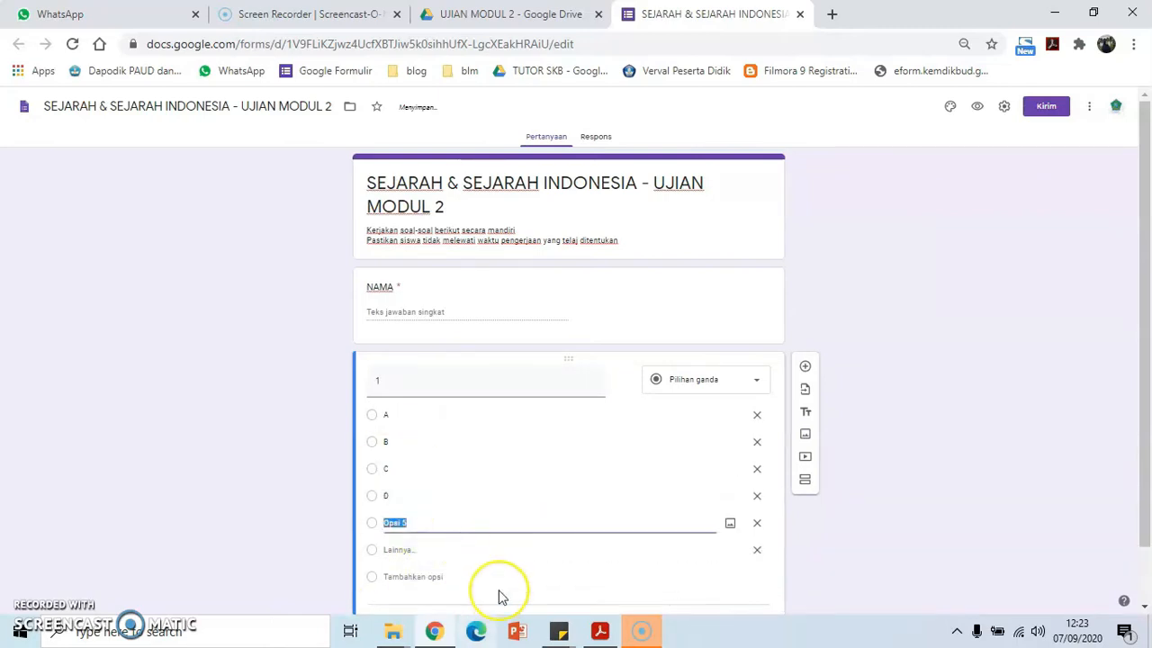
pyautogui.scroll(-1, 620, 528)
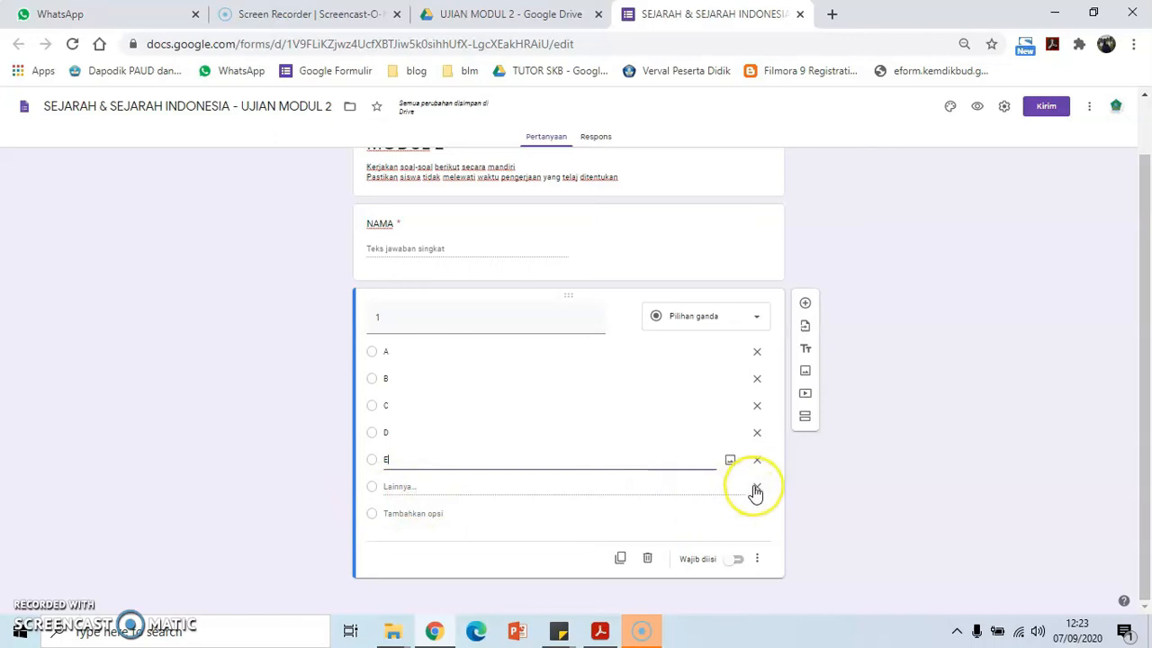
# Step: Remove the "Lainnya" option from question 1 and make the question required
pyautogui.click(755, 490)
pyautogui.doubleClick(392, 486)
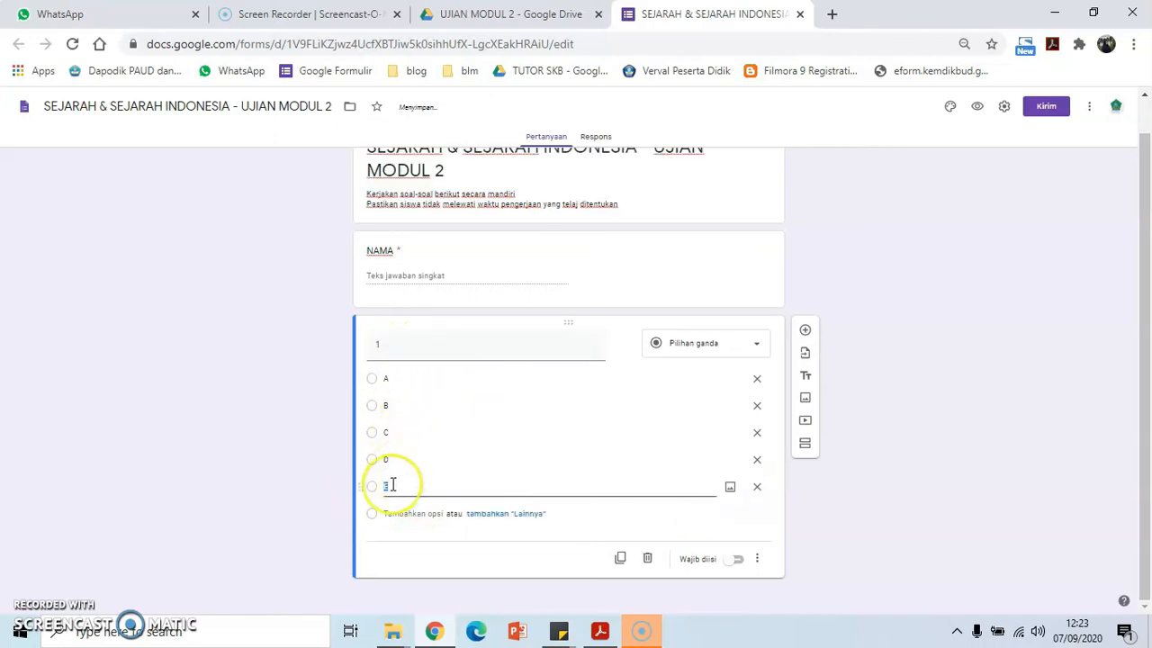
pyautogui.click(738, 560)
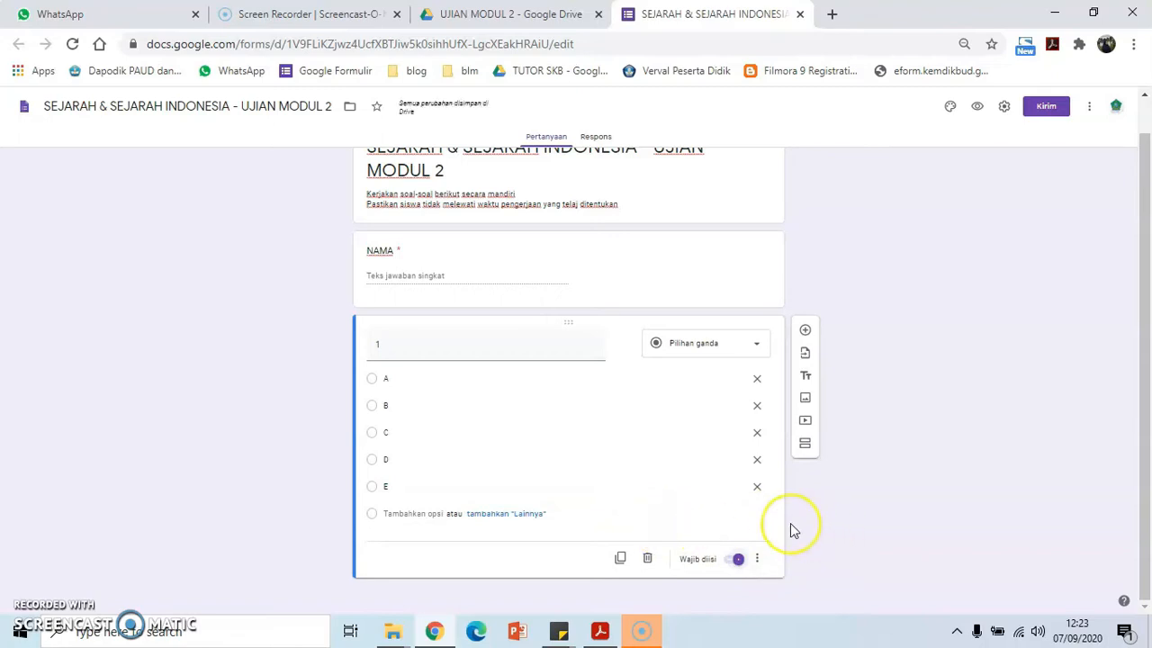
# Step: Duplicate the multiple-choice question four times in succession, titling the copies 2, 3, 4 and 5
pyautogui.click(621, 562)
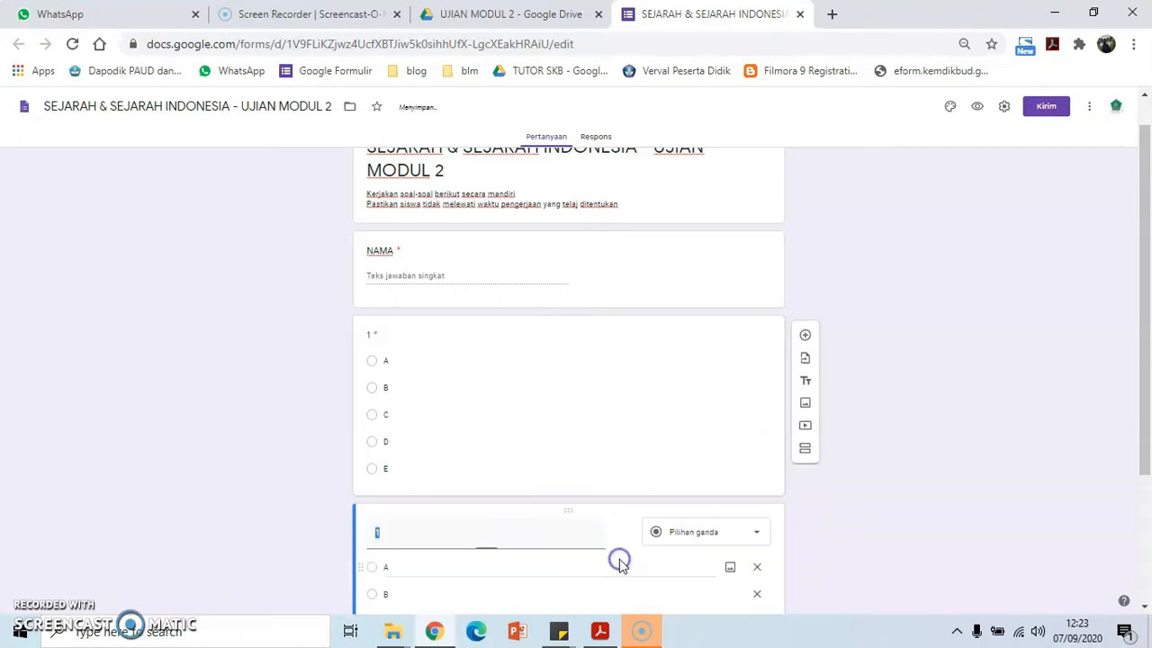
pyautogui.write('2')
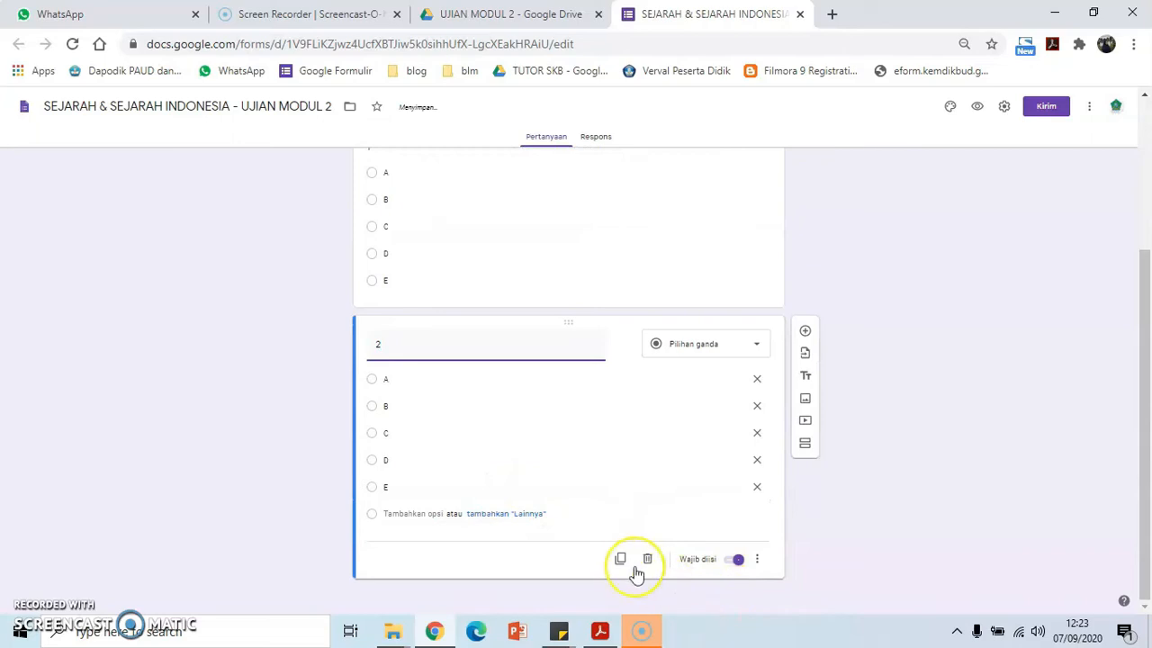
pyautogui.click(619, 560)
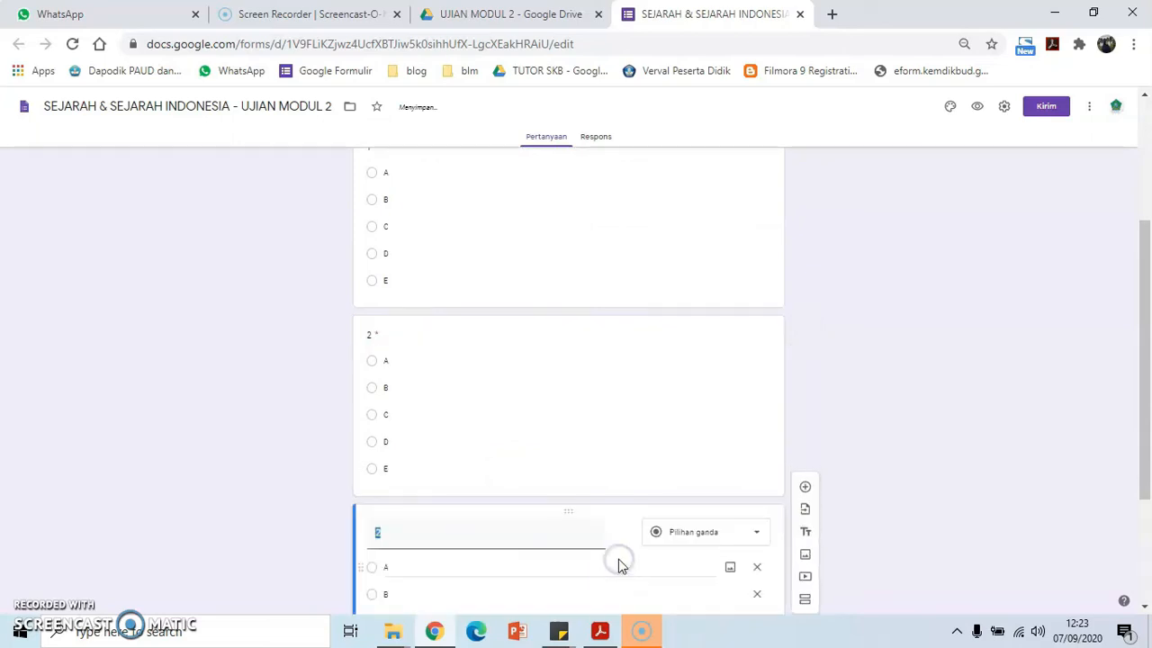
pyautogui.write('3')
pyautogui.scroll(-2, 634, 553)
pyautogui.click(616, 561)
pyautogui.write('4')
pyautogui.scroll(-2, 617, 564)
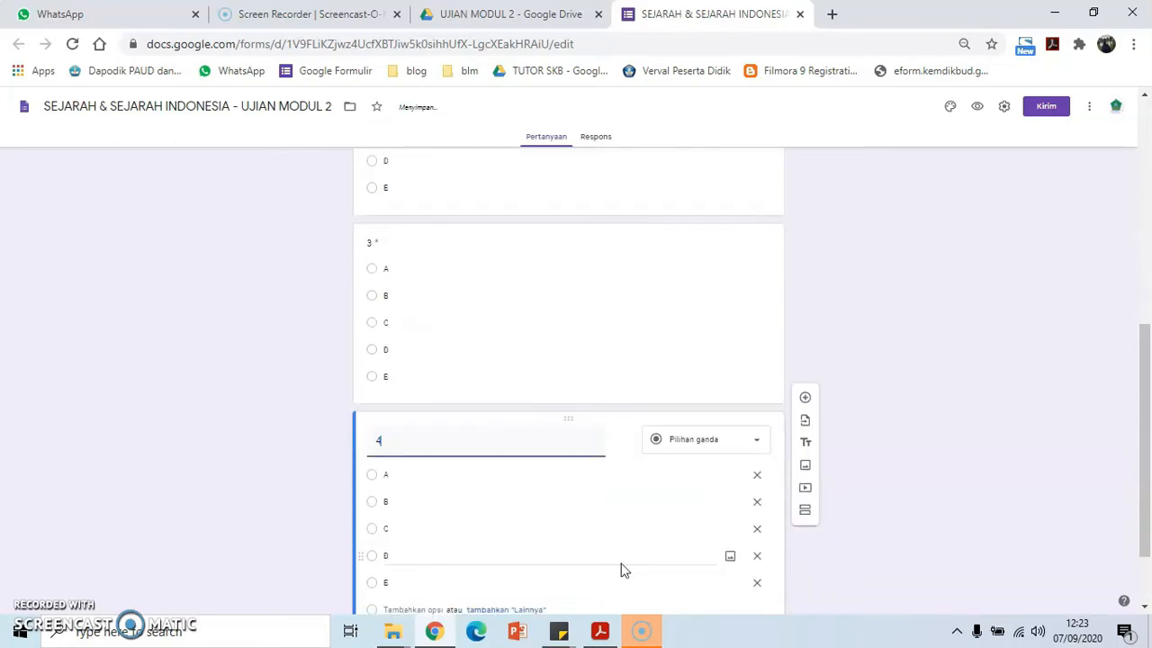
pyautogui.click(619, 564)
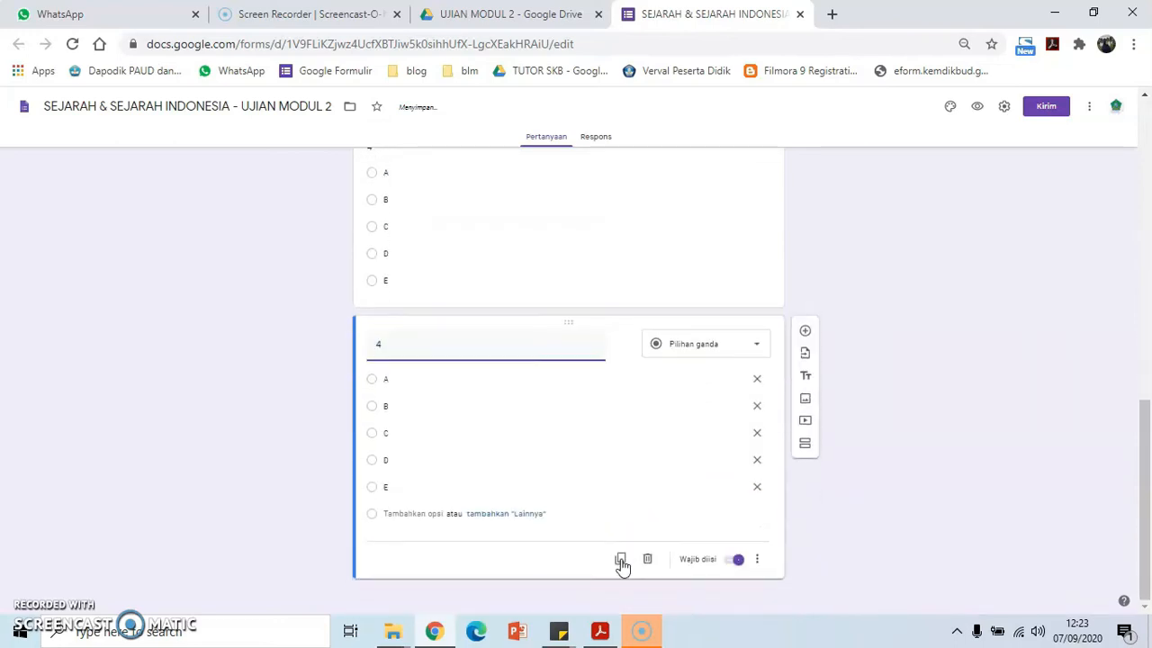
pyautogui.write('5')
# Step: Duplicate the latest question five more times in succession, titling the copies 6, 7, 8, 9 and 10
pyautogui.click(621, 561)
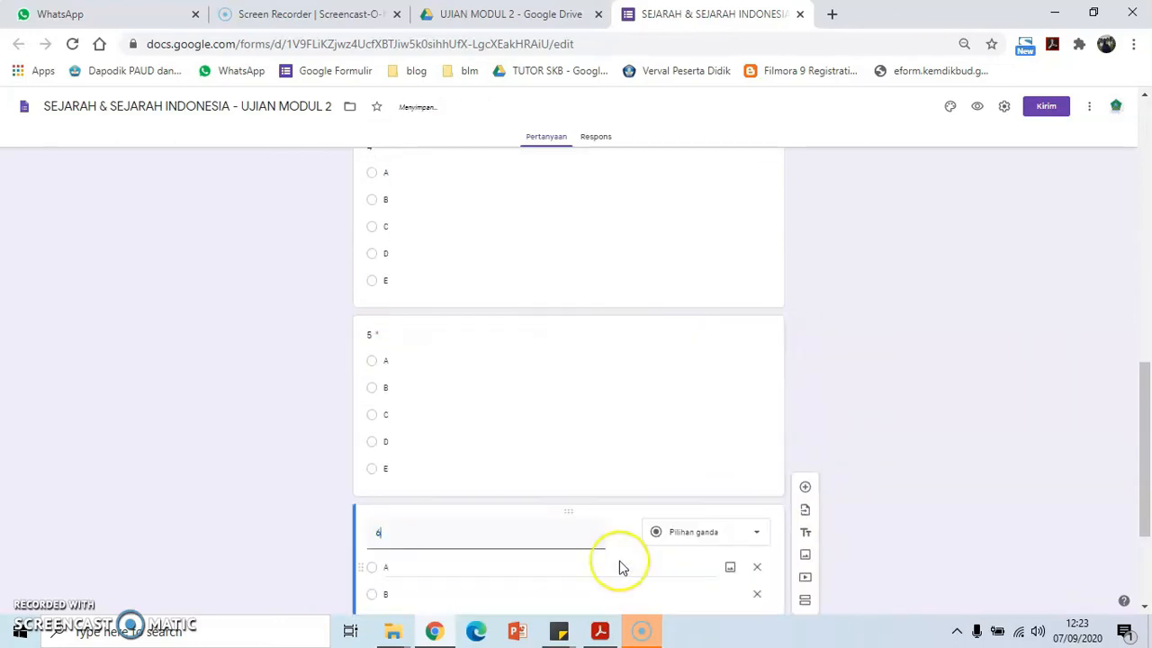
pyautogui.write('6')
pyautogui.click(621, 561)
pyautogui.write('7')
pyautogui.click(620, 560)
pyautogui.write('8')
pyautogui.click(621, 560)
pyautogui.write('9')
pyautogui.click(621, 559)
pyautogui.write('10')
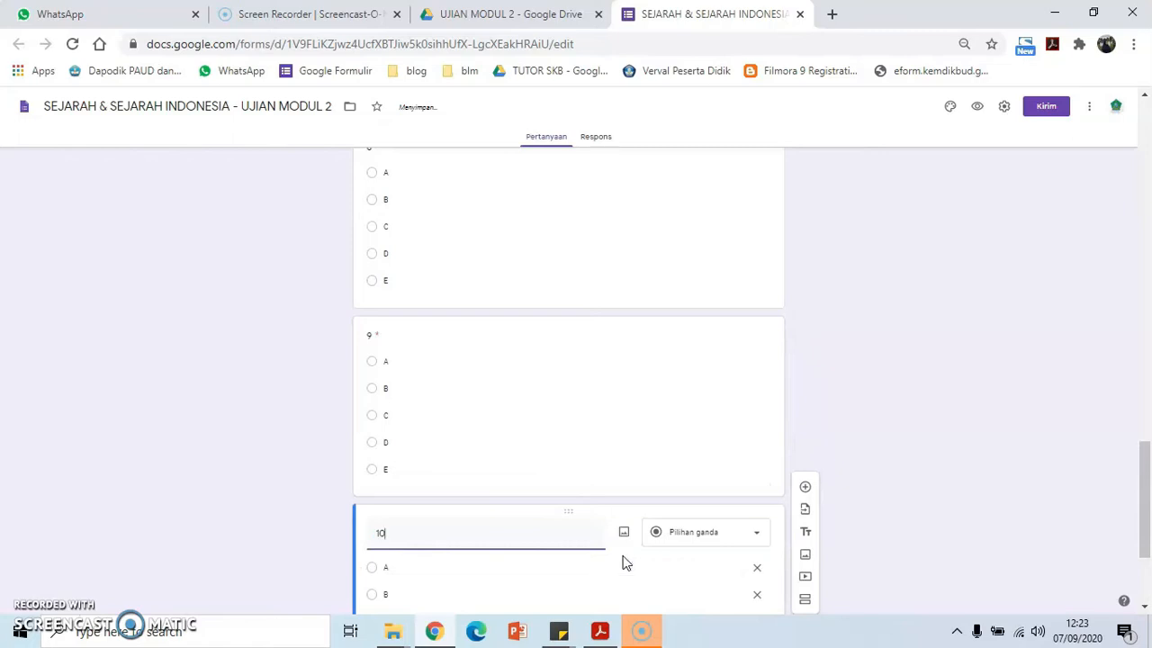
# Step: In the form's general settings, lift the restriction to zuperdrive.com users and limit respondents to 1 response
pyautogui.scroll(20, 869, 306)
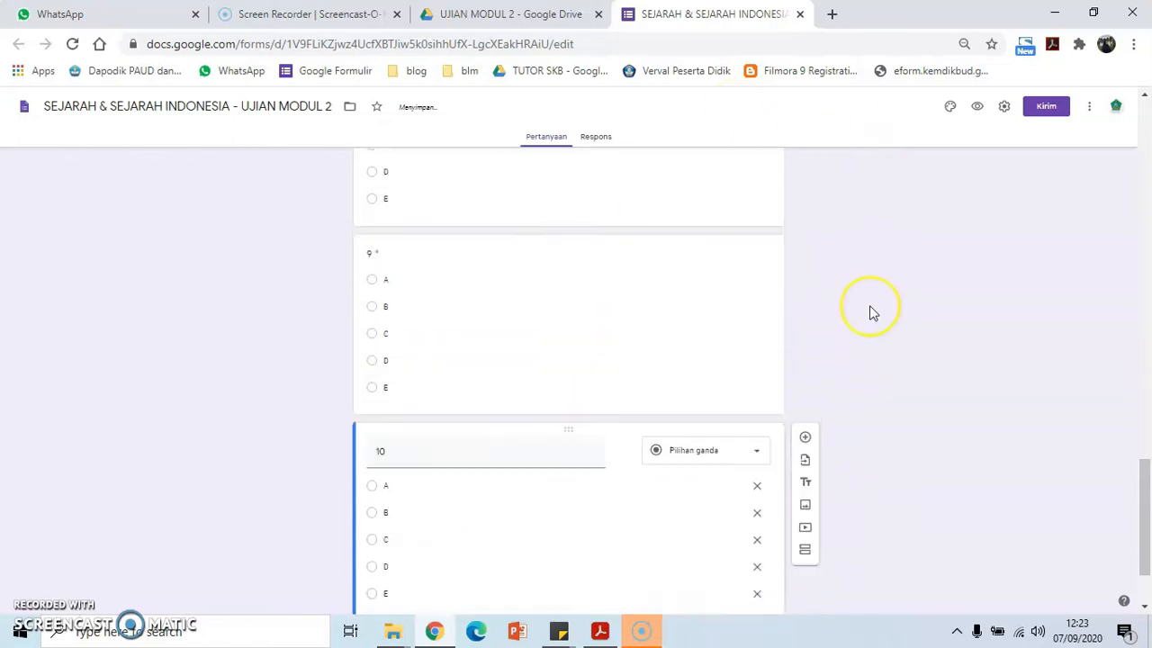
pyautogui.click(1003, 109)
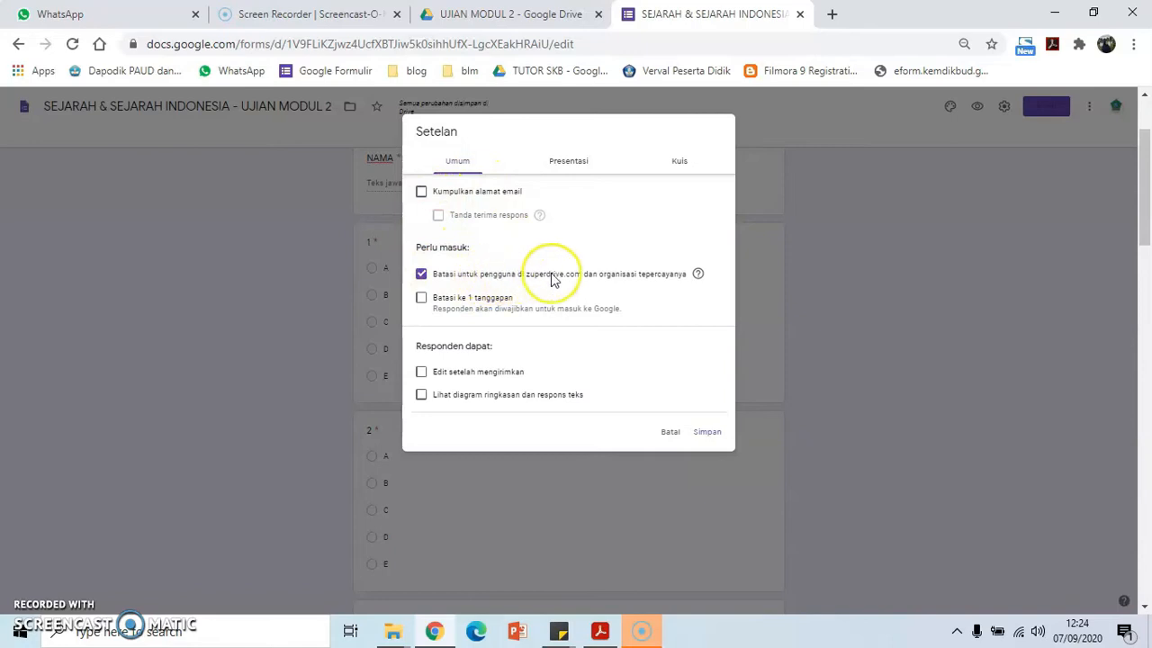
pyautogui.click(422, 274)
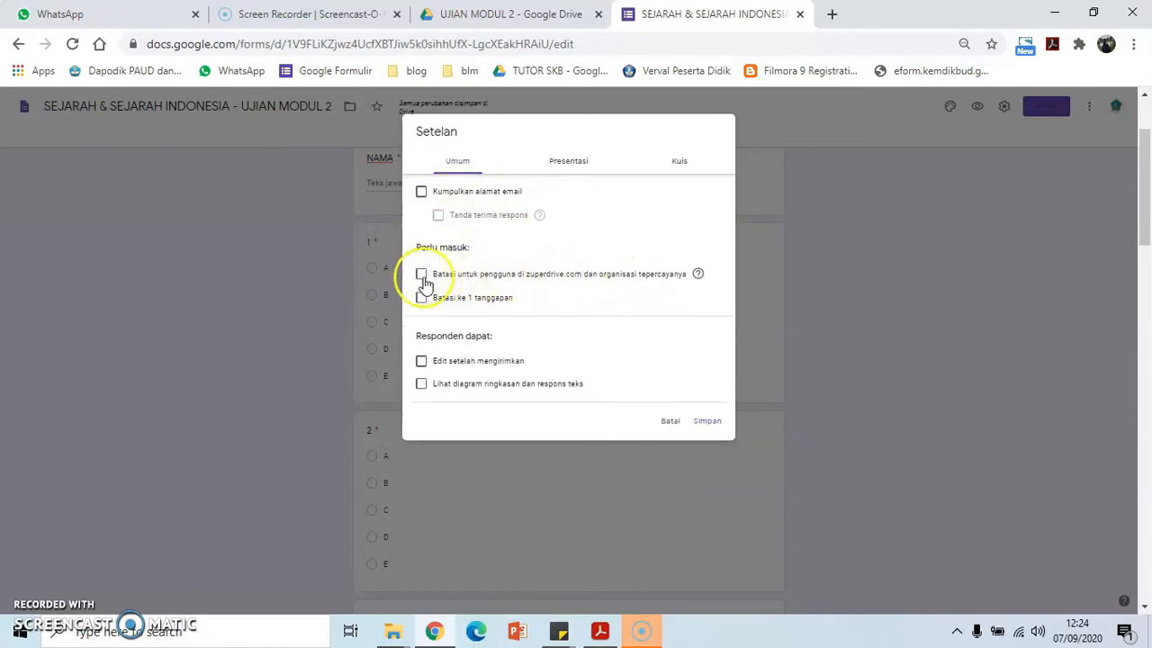
pyautogui.click(421, 299)
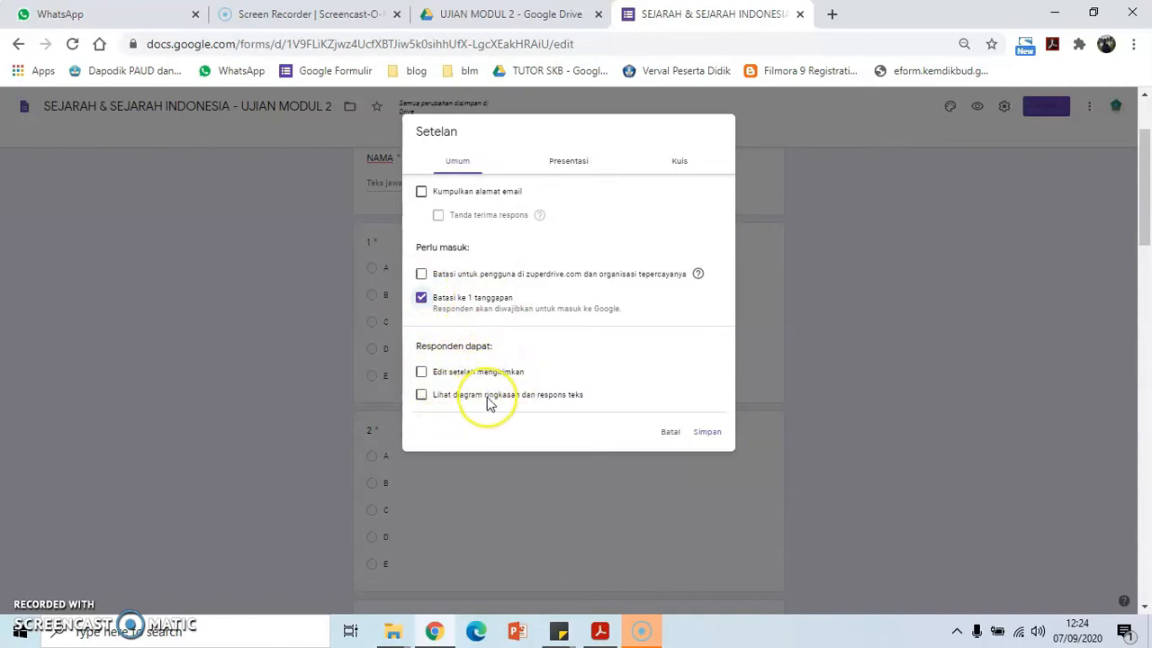
# Step: Make the form a quiz, hide missed questions, correct answers and point values from respondents, and save the settings
pyautogui.click(572, 162)
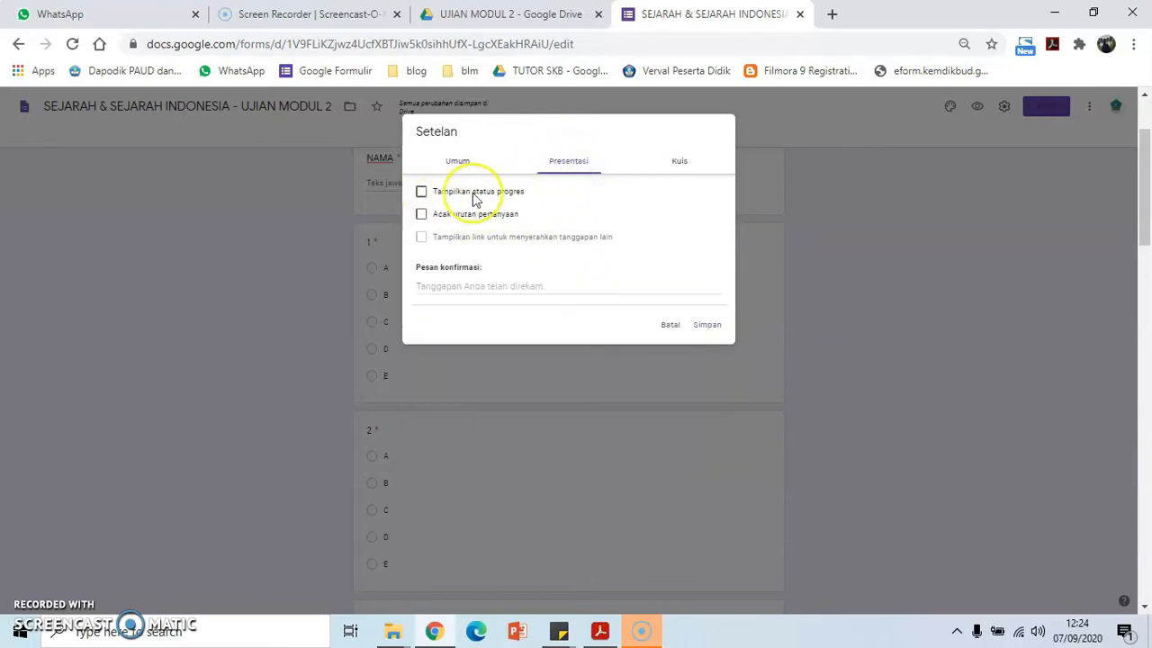
pyautogui.click(681, 159)
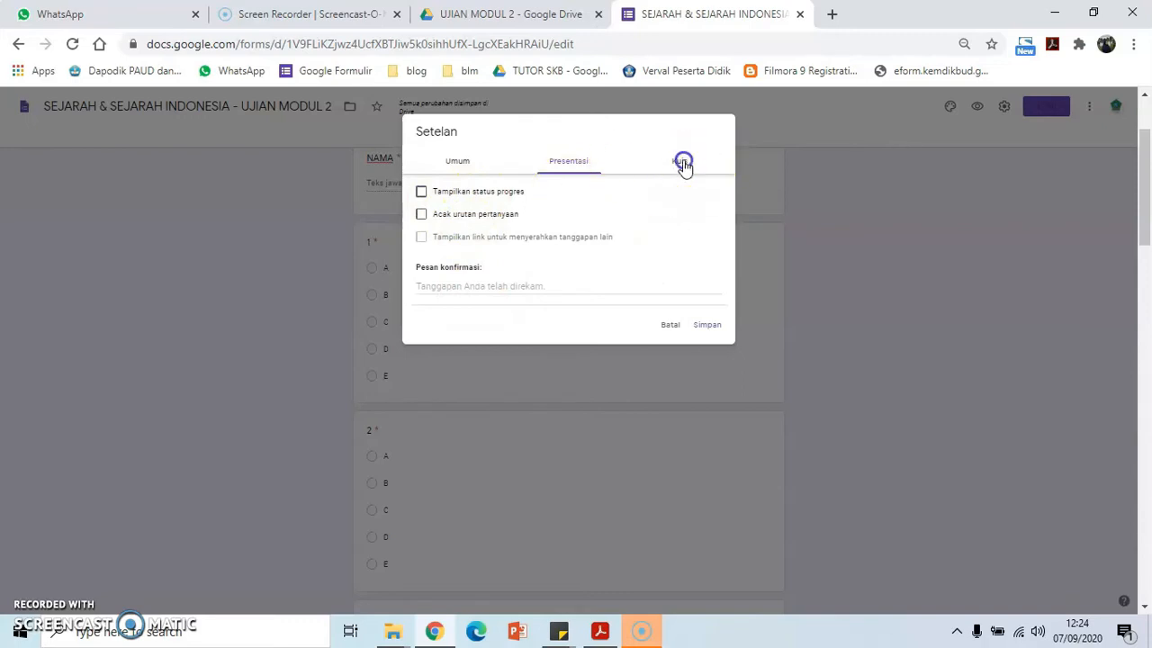
pyautogui.click(434, 196)
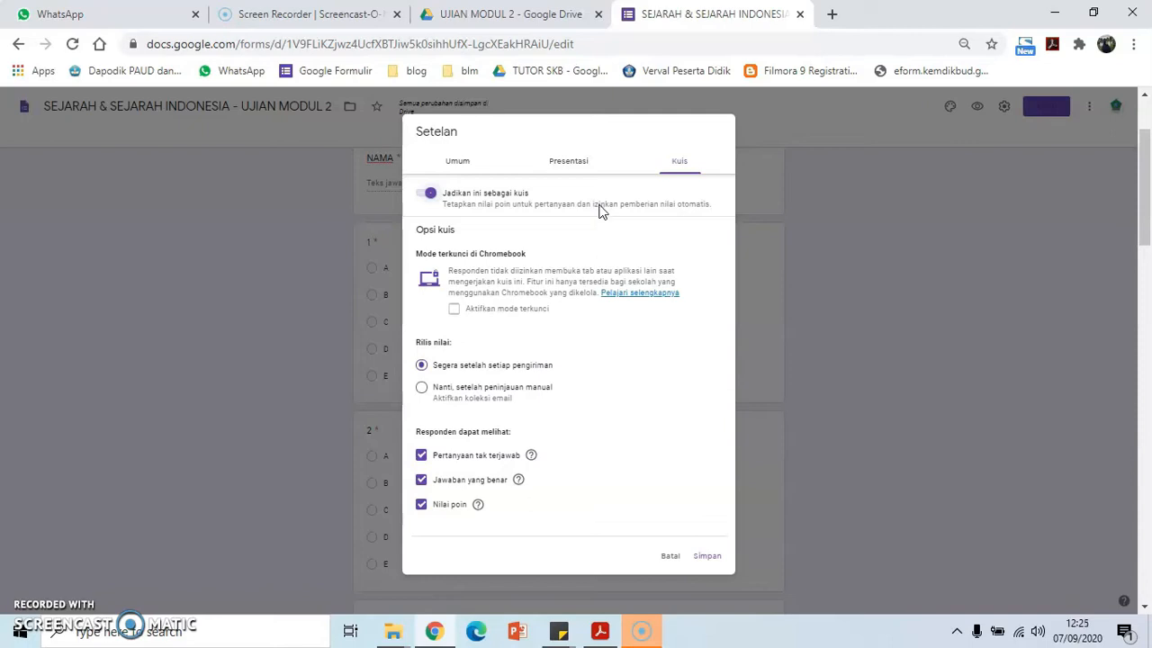
pyautogui.scroll(-2, 509, 291)
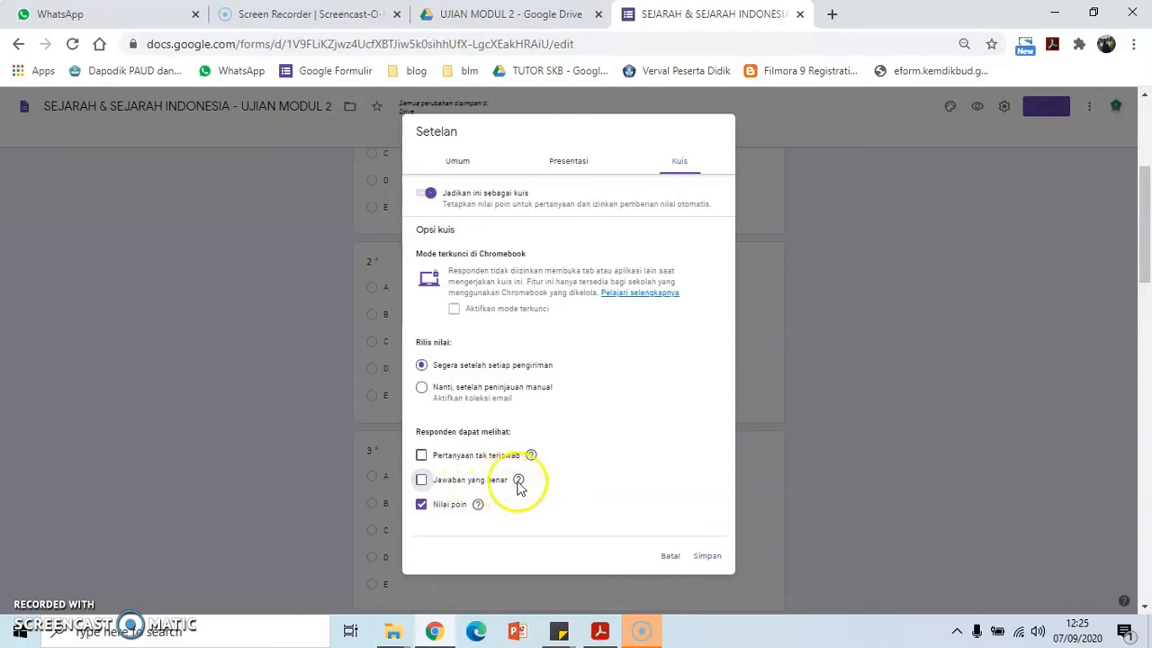
pyautogui.moveTo(521, 480)
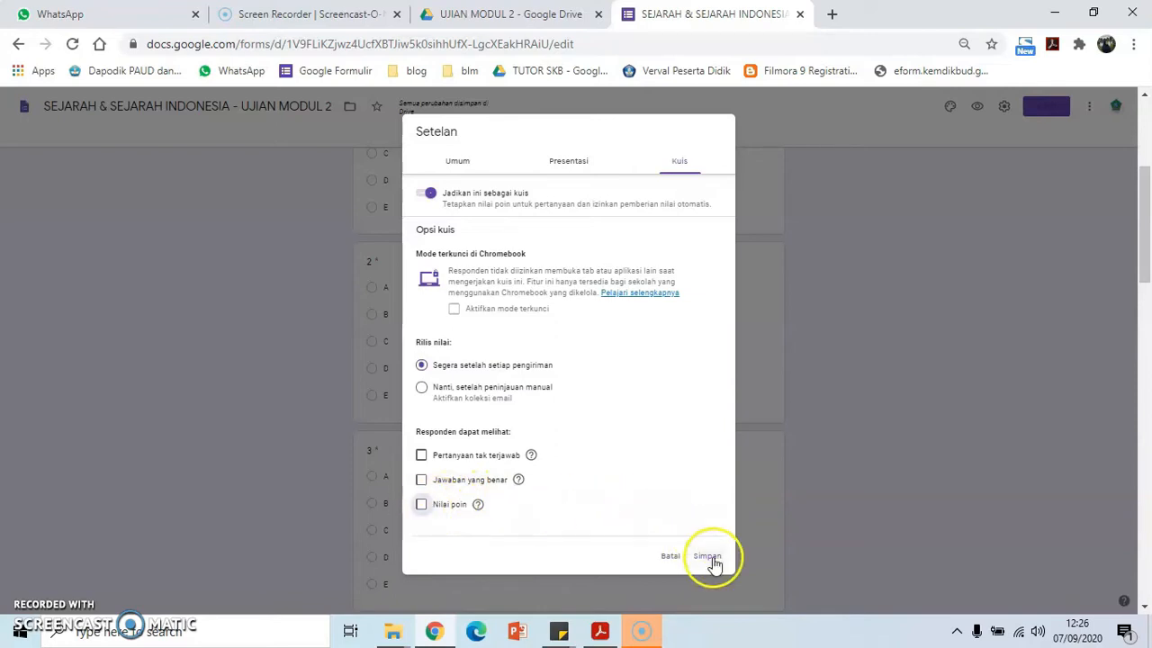
pyautogui.click(470, 162)
pyautogui.click(704, 432)
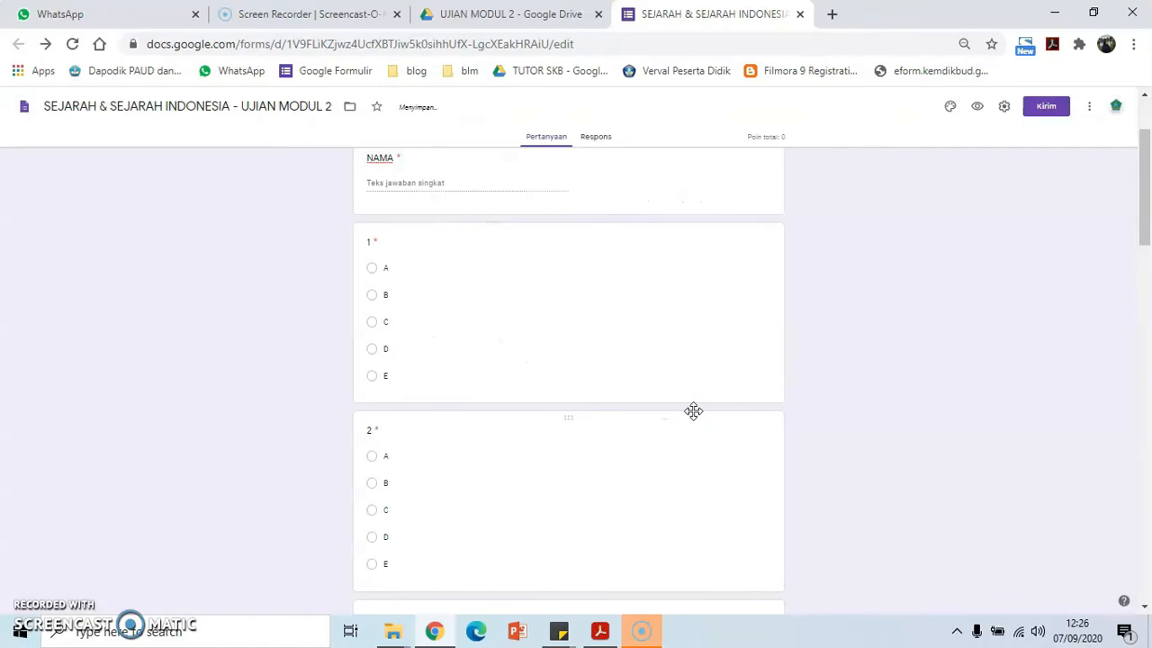
# Step: Set the point value of question 1 to 10 in its answer key
pyautogui.scroll(2, 530, 342)
pyautogui.scroll(-3, 414, 282)
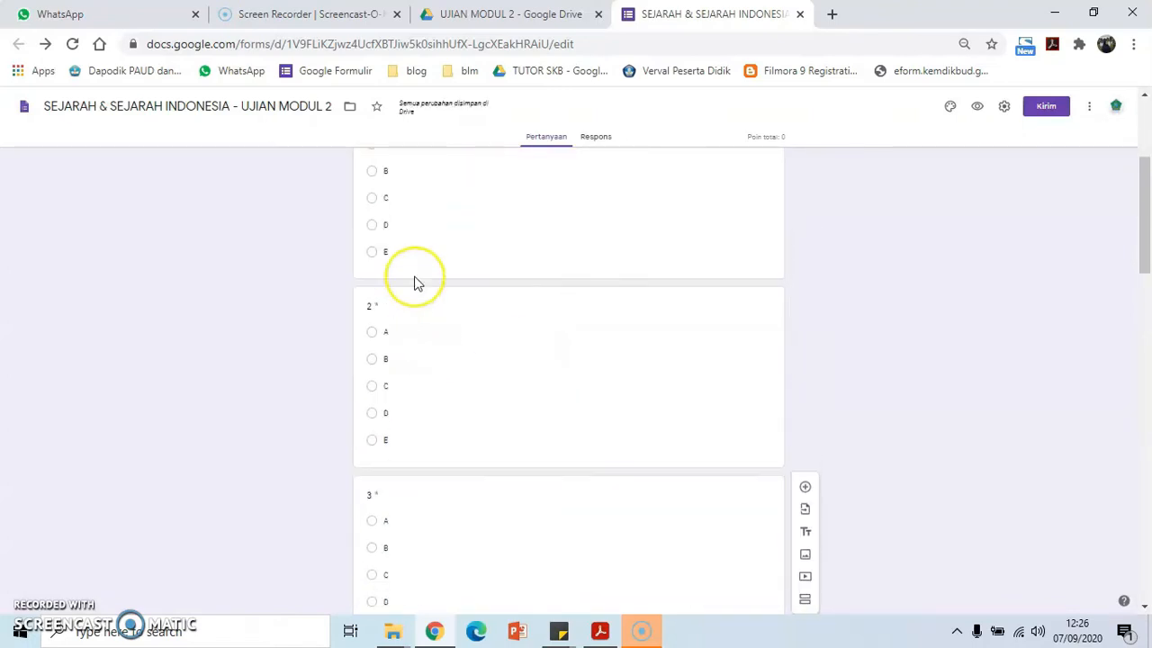
pyautogui.click(432, 260)
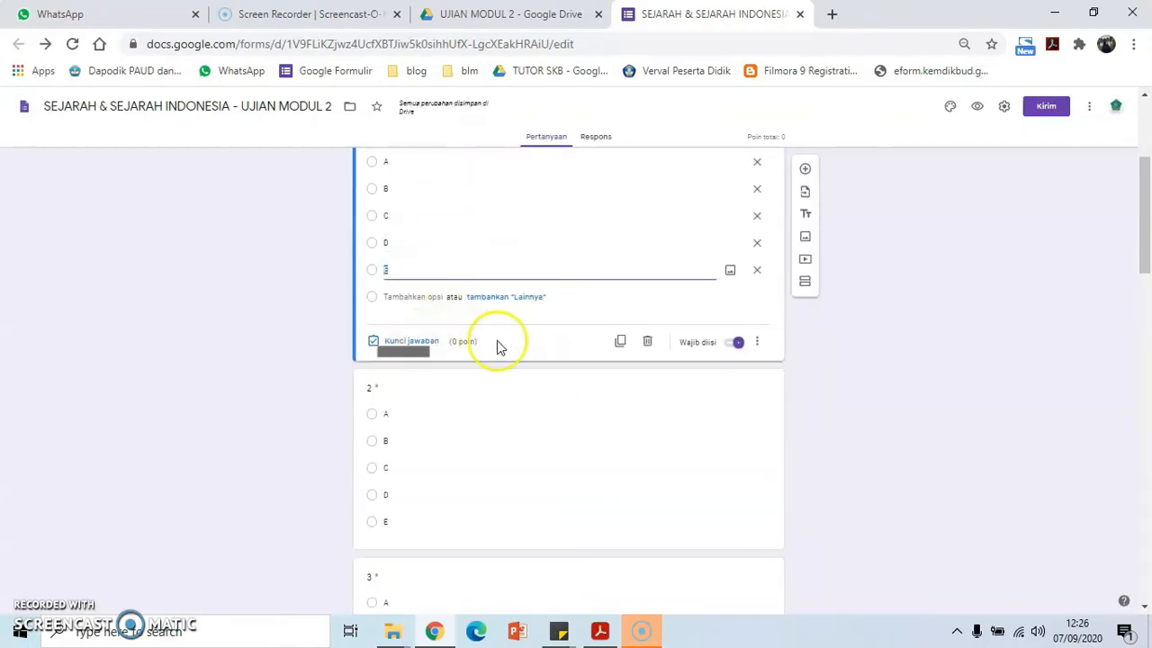
pyautogui.scroll(3, 499, 352)
pyautogui.scroll(-2, 468, 378)
pyautogui.click(423, 419)
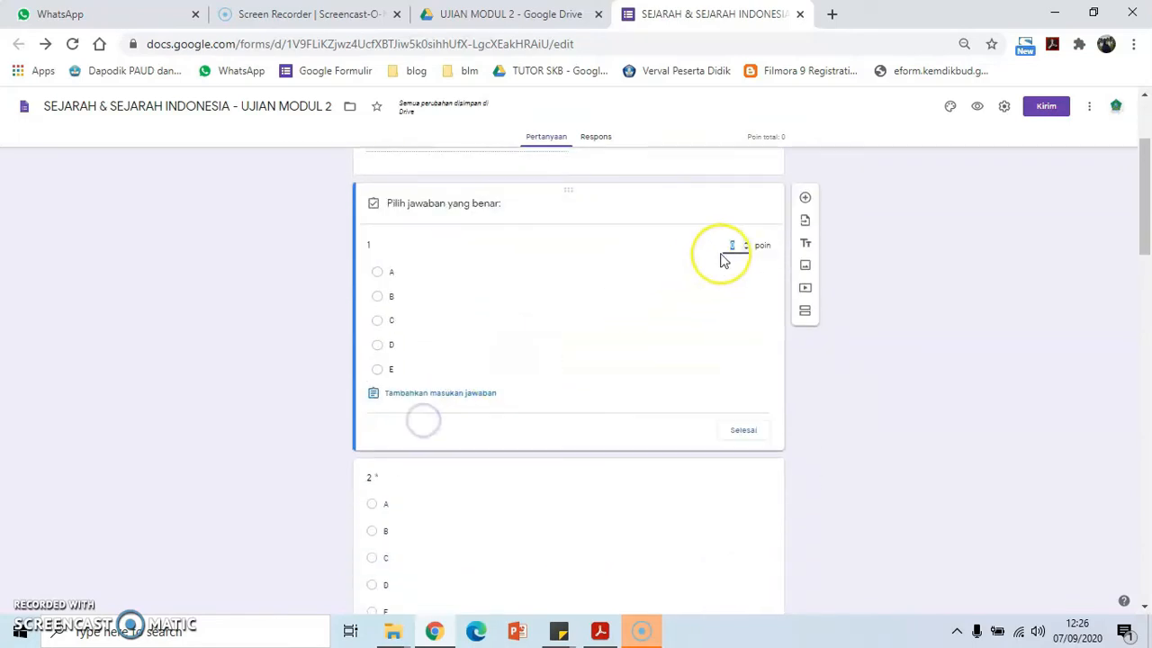
pyautogui.click(741, 428)
# Step: Set the point value of question 2 to 10 in its answer key
pyautogui.scroll(-4, 450, 371)
pyautogui.click(419, 272)
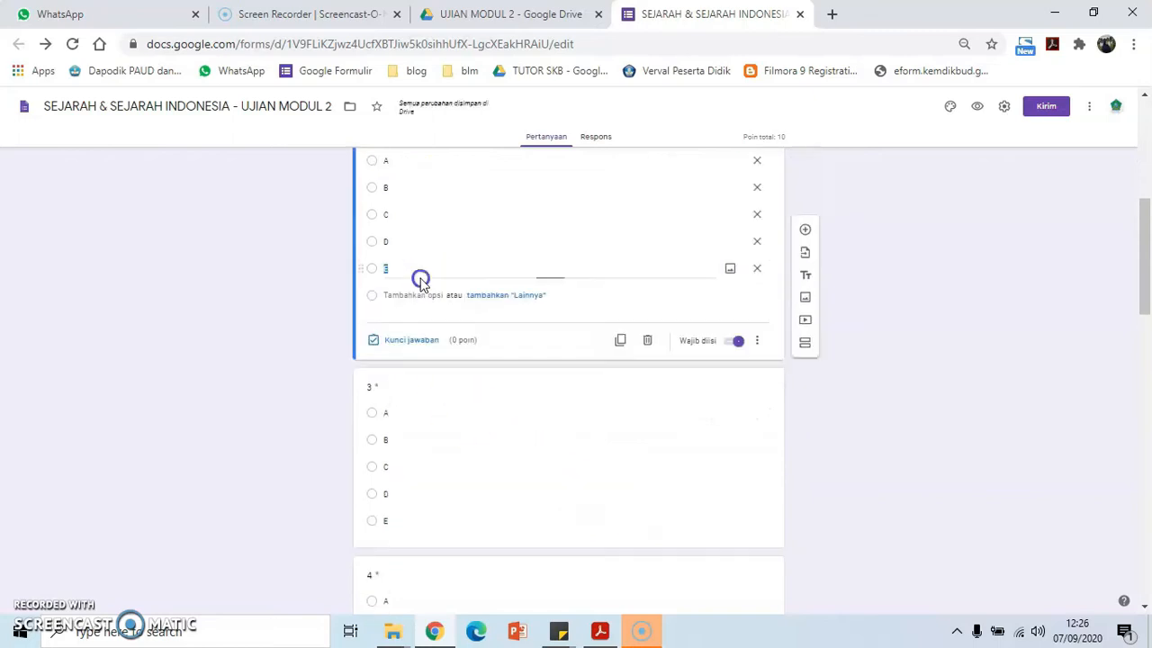
pyautogui.click(410, 336)
pyautogui.write('10')
pyautogui.click(739, 514)
# Step: Set the point value of question 3 to 10 in its answer key
pyautogui.scroll(-5, 630, 512)
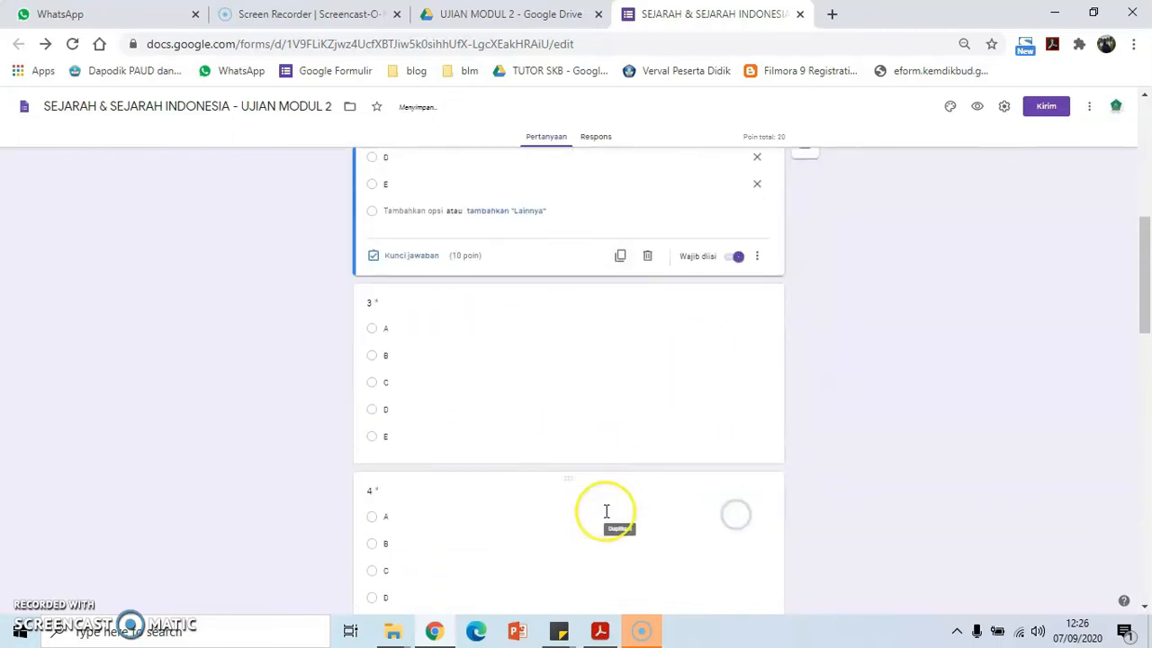
pyautogui.click(435, 462)
pyautogui.click(432, 447)
pyautogui.click(725, 261)
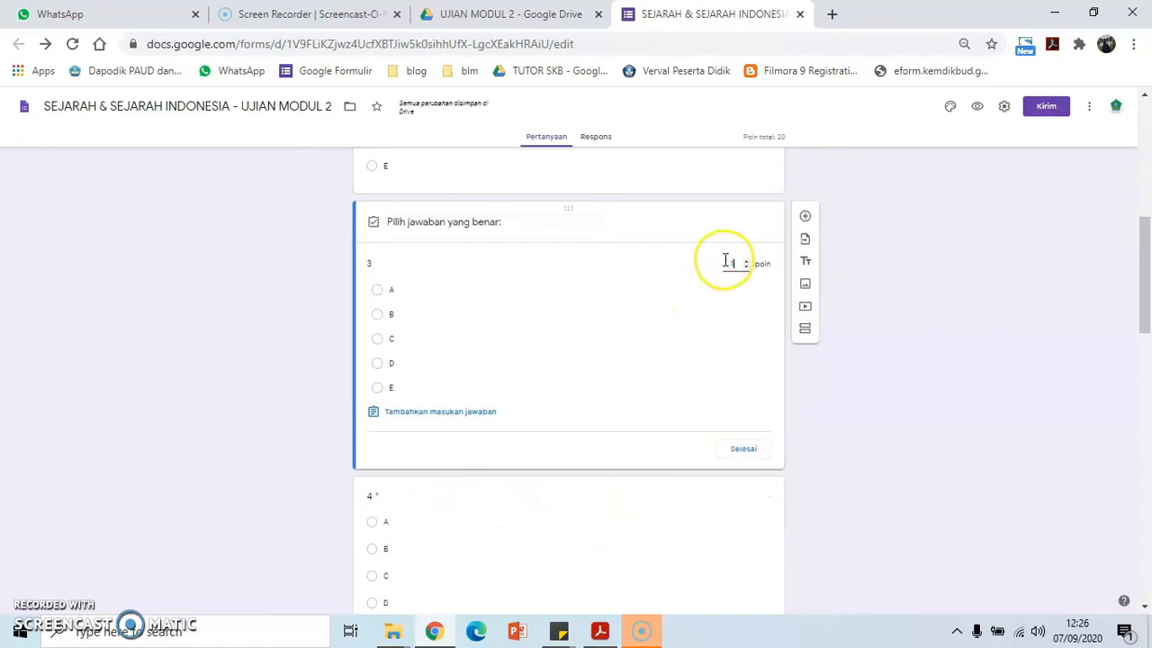
pyautogui.click(743, 448)
# Step: Set the point value of question 4 to 10 in its answer key
pyautogui.scroll(-3, 520, 465)
pyautogui.click(447, 387)
pyautogui.click(411, 442)
pyautogui.click(727, 259)
pyautogui.write('10')
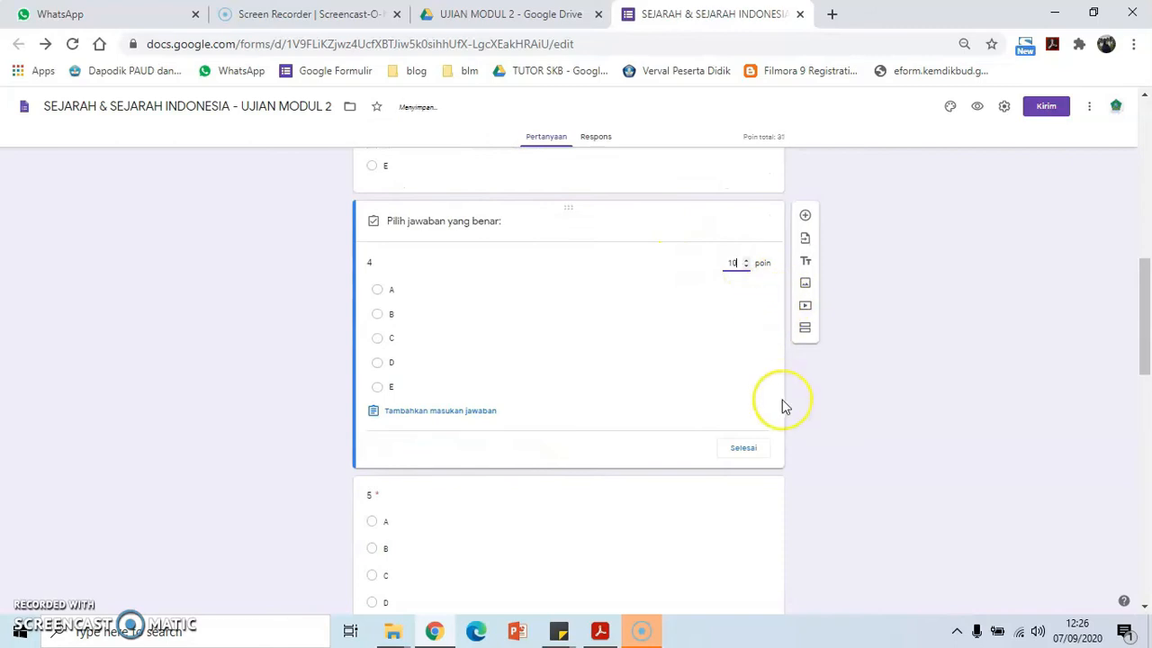
pyautogui.click(740, 448)
# Step: Set the point value of question 5 to 10 in its answer key
pyautogui.scroll(-2, 504, 468)
pyautogui.click(418, 463)
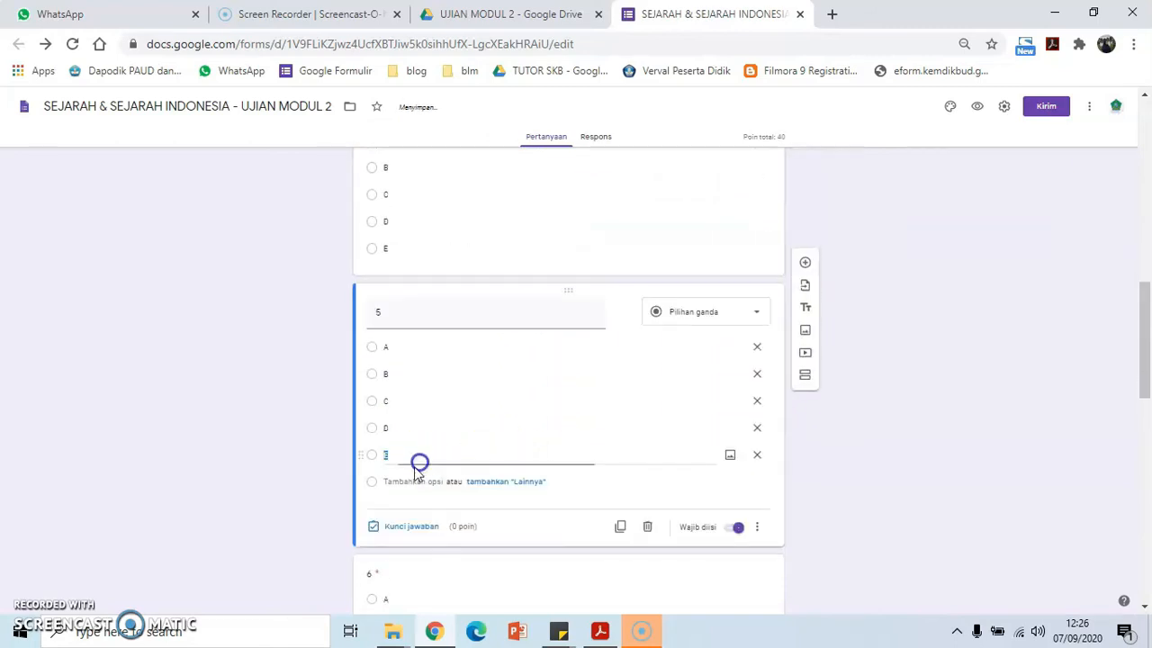
pyautogui.click(399, 526)
pyautogui.click(752, 353)
pyautogui.write('10')
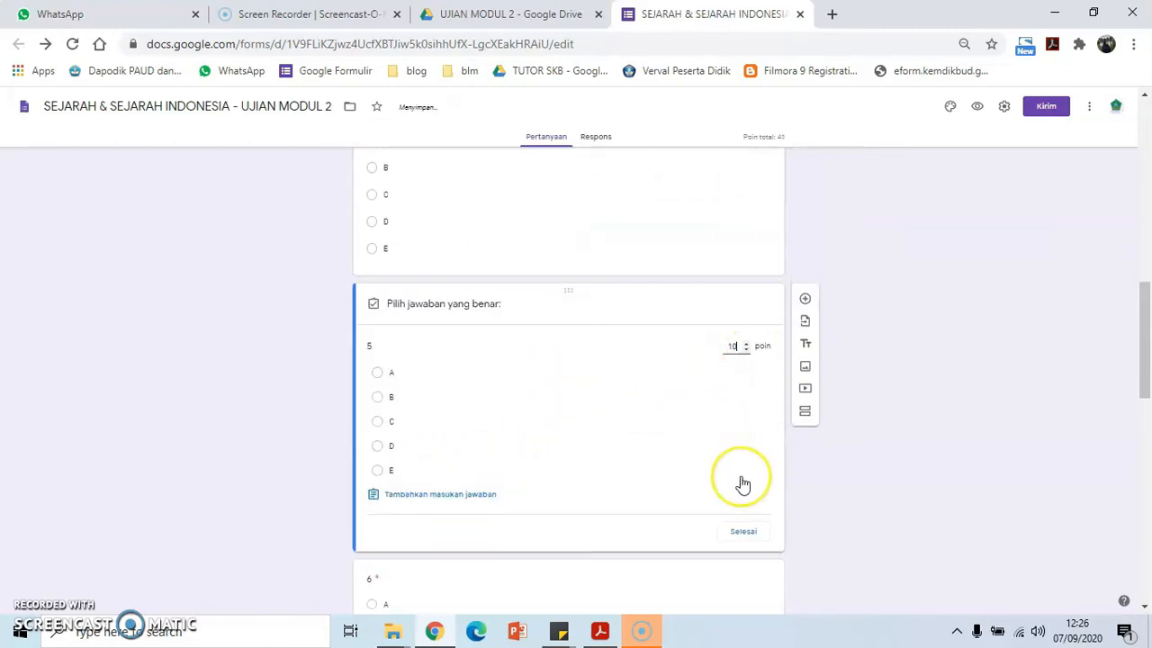
pyautogui.click(744, 530)
pyautogui.scroll(-3, 591, 457)
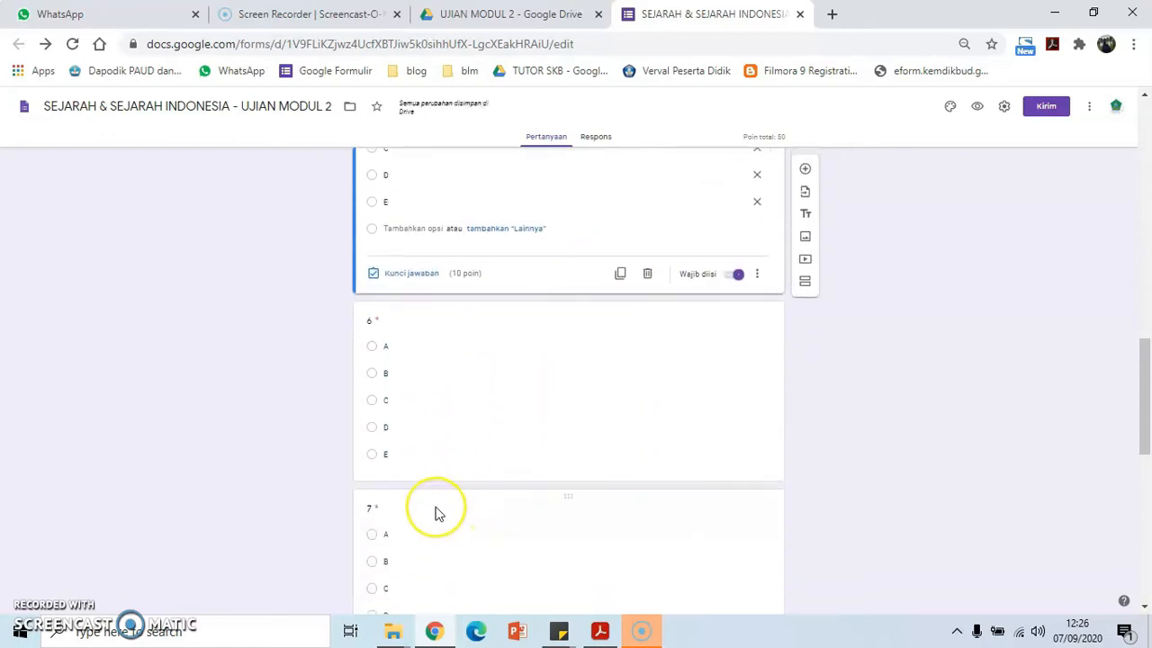
# Step: Set the point value of question 6 to 10 in its answer key
pyautogui.click(424, 478)
pyautogui.click(406, 457)
pyautogui.write('1')
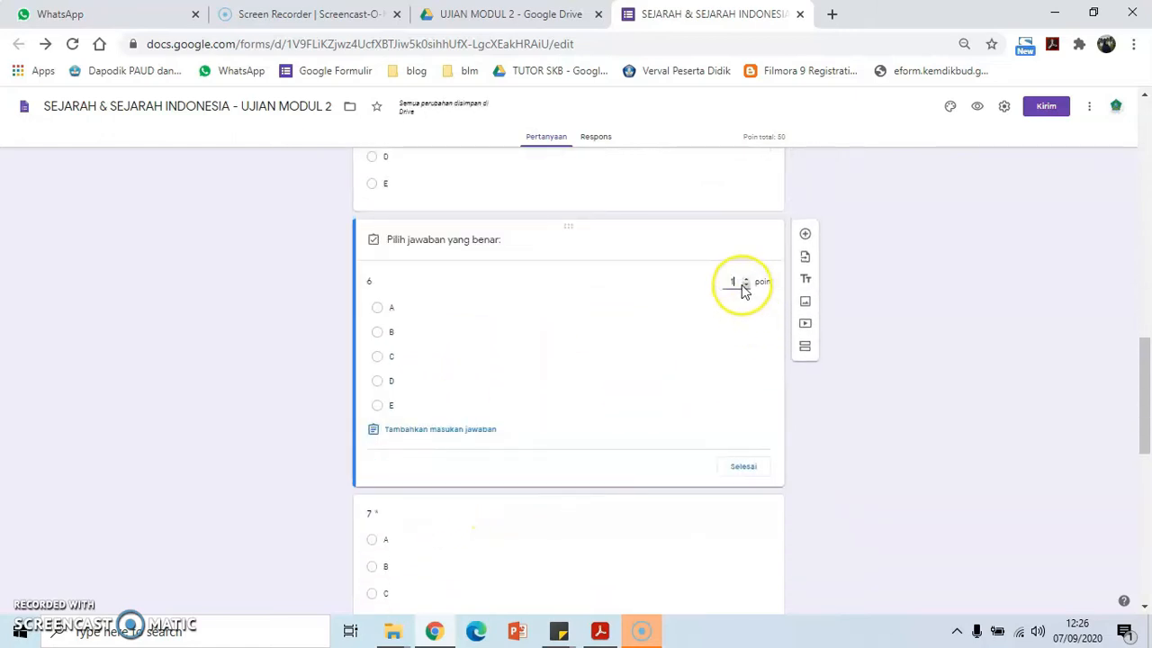
pyautogui.click(743, 466)
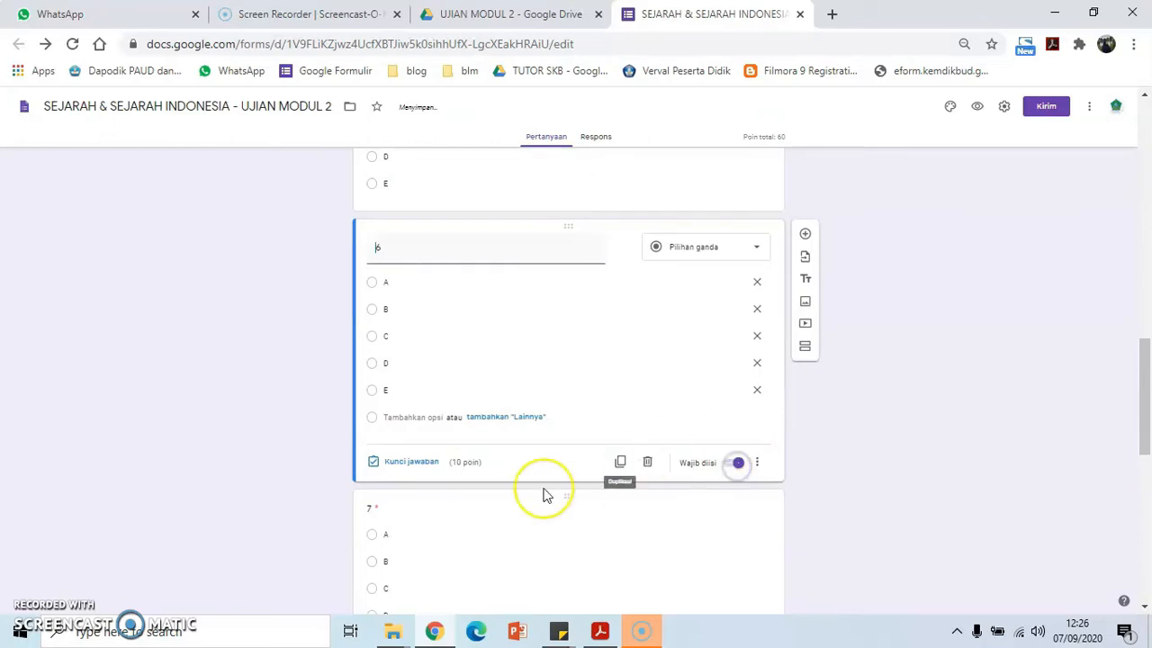
# Step: Set the point value of question 7 to 10 in its answer key
pyautogui.scroll(-3, 542, 494)
pyautogui.click(421, 396)
pyautogui.click(400, 398)
pyautogui.write('10')
pyautogui.click(726, 401)
# Step: Set the point value of question 8 to 10 in its answer key
pyautogui.scroll(-3, 486, 378)
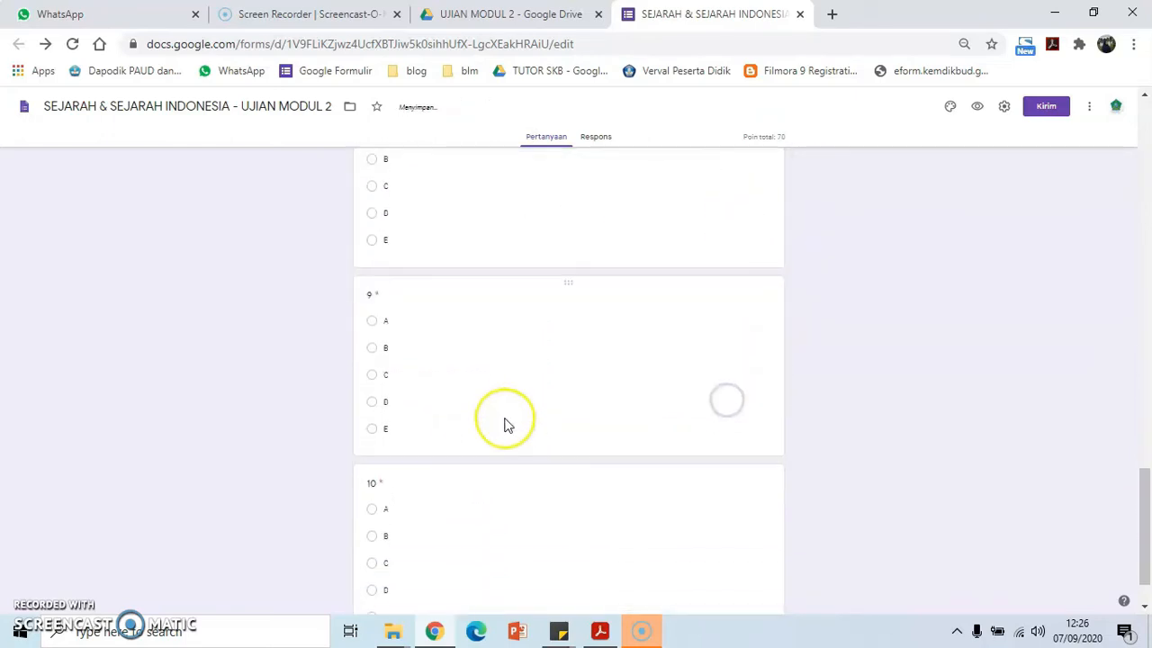
pyautogui.click(432, 243)
pyautogui.click(409, 327)
pyautogui.write('10')
pyautogui.click(742, 503)
# Step: Set the point value of question 9 to 10 in its answer key
pyautogui.scroll(-3, 601, 401)
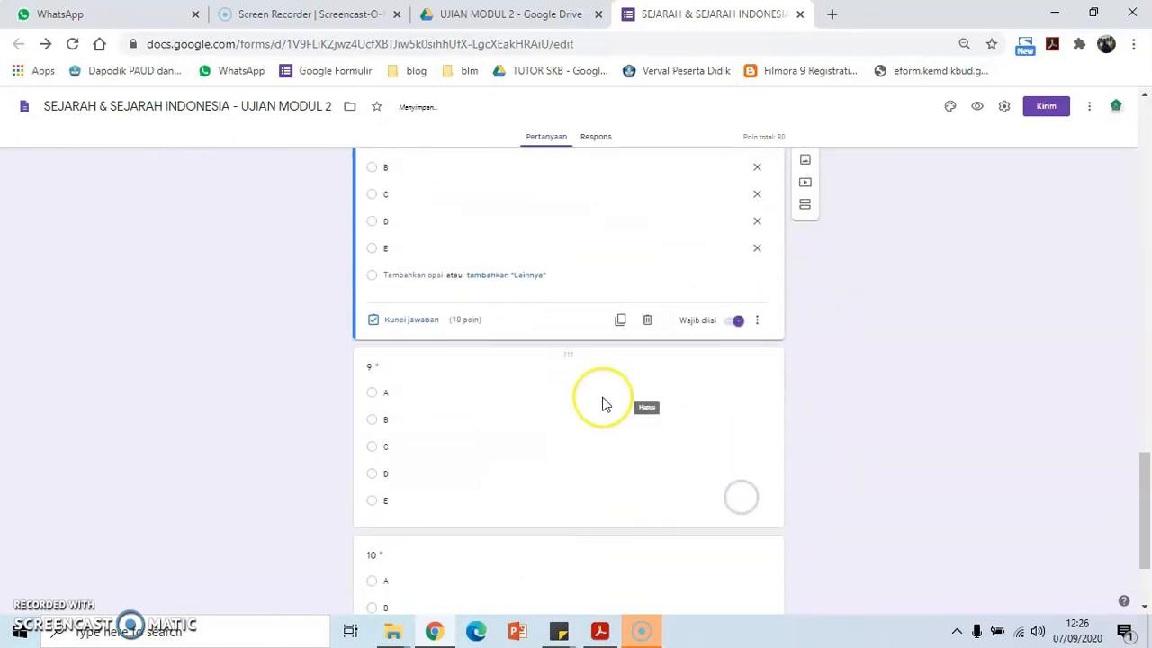
pyautogui.click(413, 445)
pyautogui.click(730, 254)
pyautogui.write('10')
pyautogui.click(734, 437)
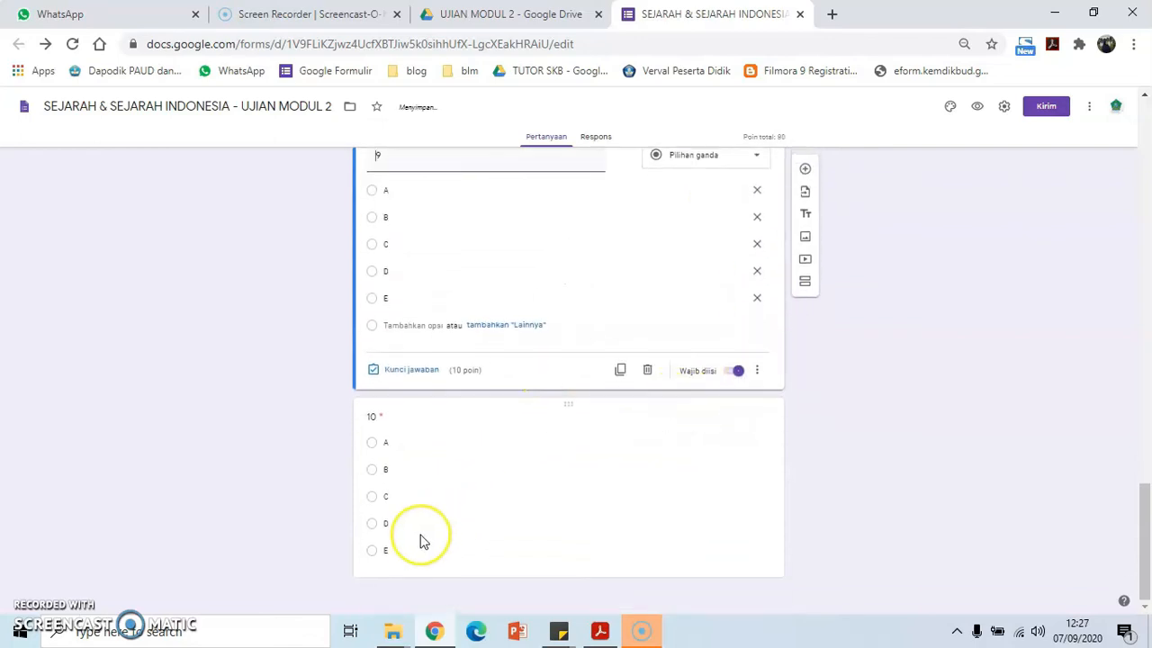
# Step: Set the point value of question 10 to 10 in its answer key
pyautogui.click(398, 562)
pyautogui.click(414, 554)
pyautogui.write('10')
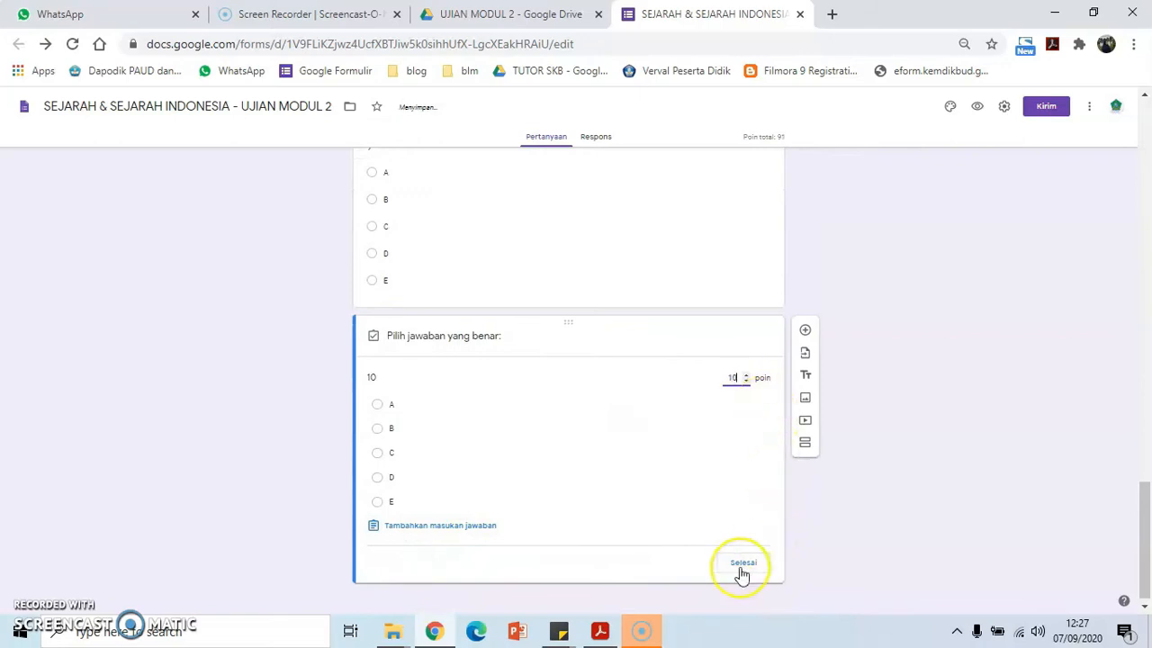
pyautogui.click(743, 562)
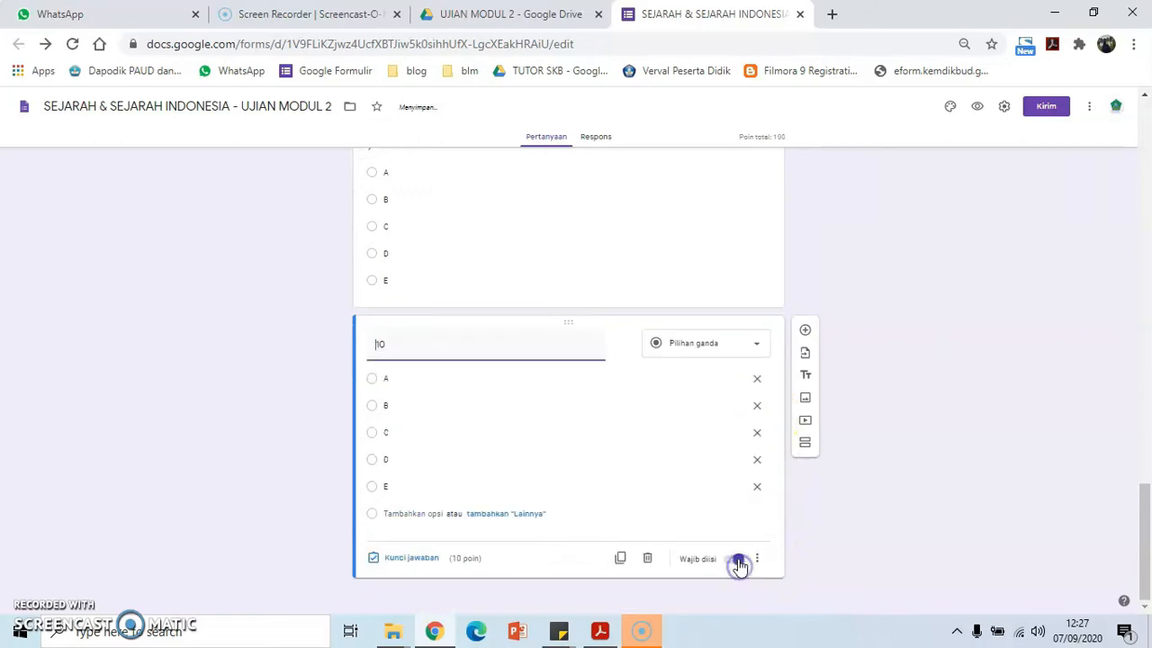
# Step: Close the form and make a copy of SEJARAH & SEJARAH INDONESIA - UJIAN MODUL 2 in its Drive folder
pyautogui.click(800, 14)
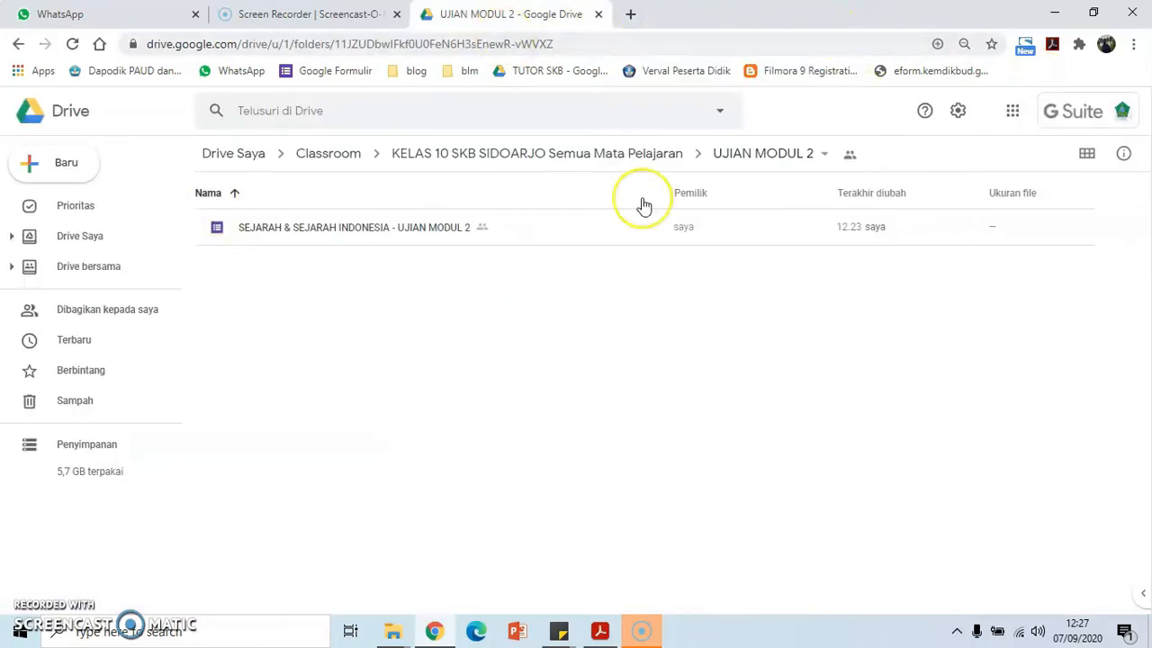
pyautogui.rightClick(333, 232)
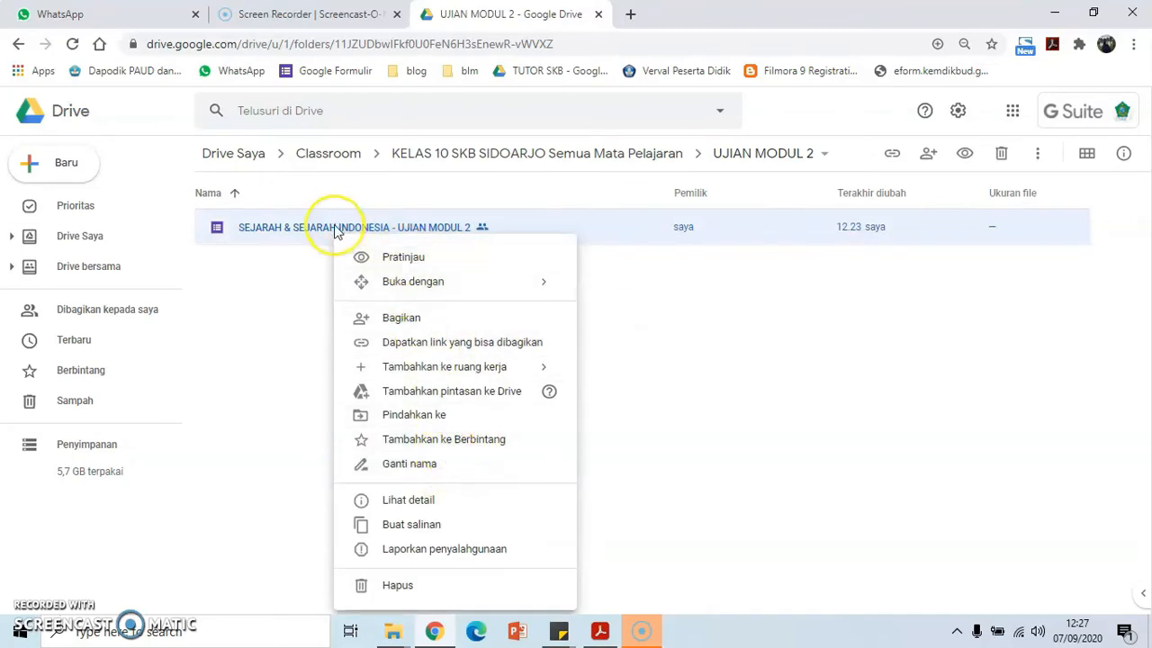
pyautogui.click(399, 524)
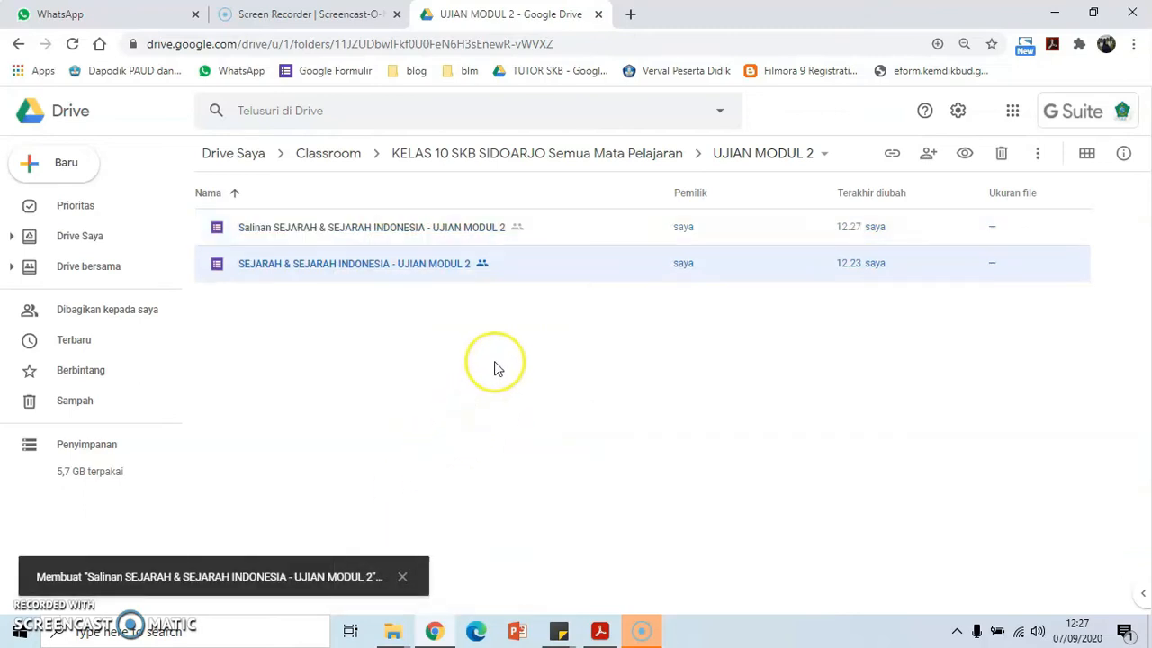
# Step: Create further copies of the exam form in the UJIAN MODUL 2 folder by duplicating the existing copies
pyautogui.rightClick(334, 230)
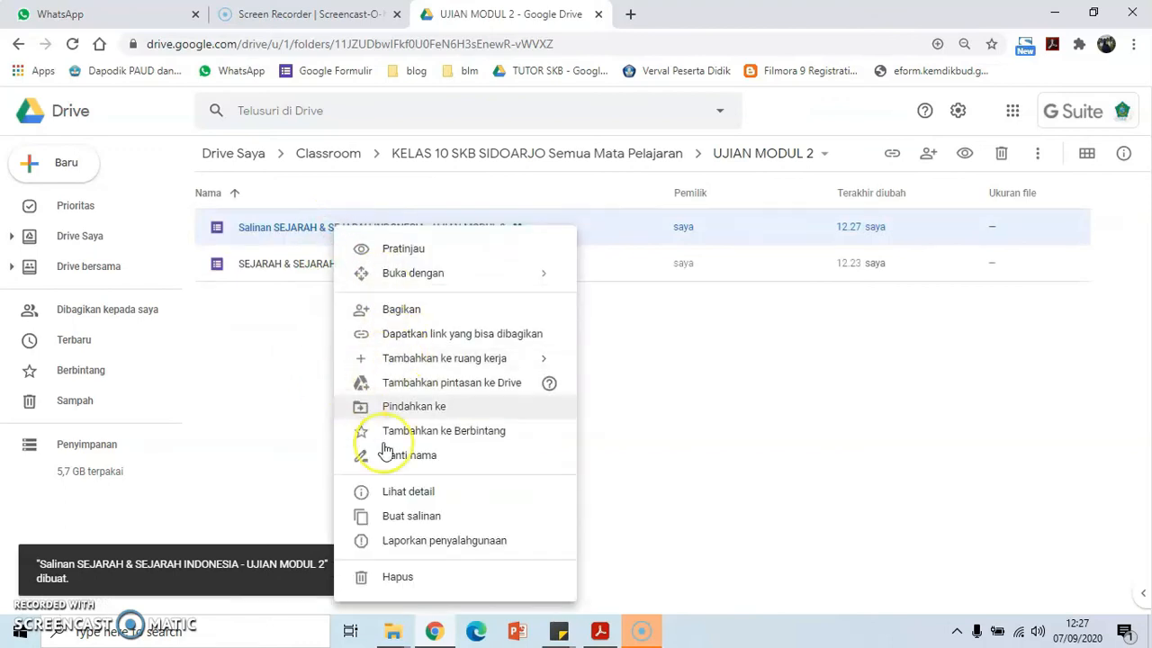
pyautogui.click(400, 516)
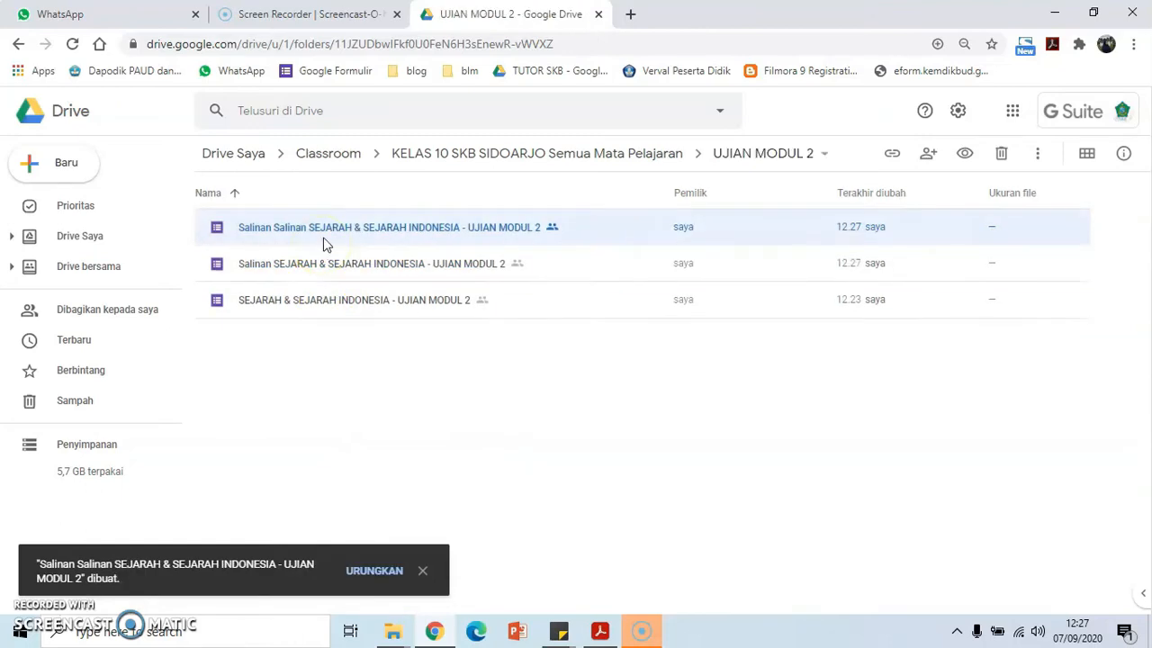
pyautogui.rightClick(323, 236)
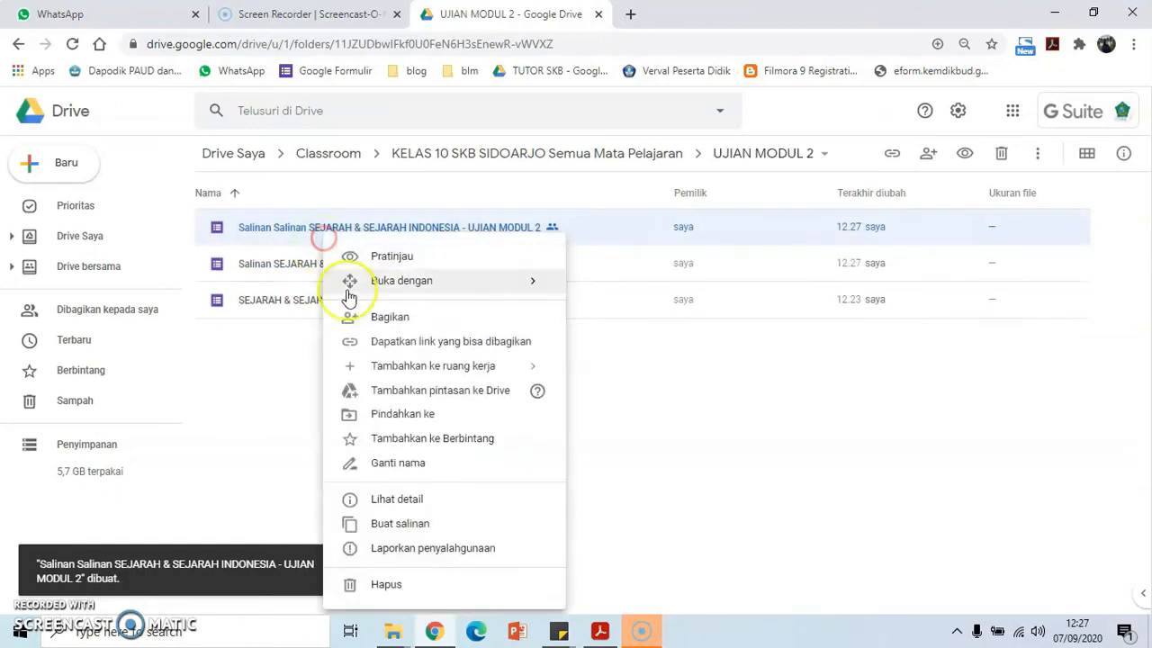
pyautogui.click(395, 519)
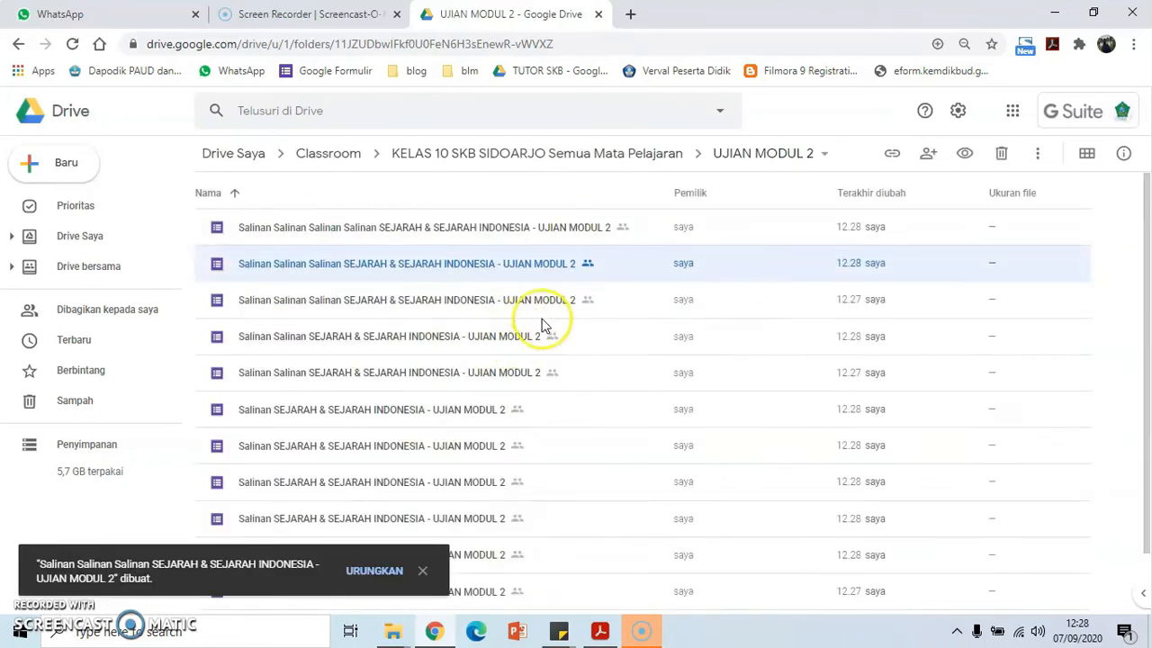
pyautogui.click(422, 570)
# Step: Open the first copied form in the folder and replace SEJARAH & SEJARAH INDONESIA in its heading with EKONOMI
pyautogui.scroll(-1, 368, 390)
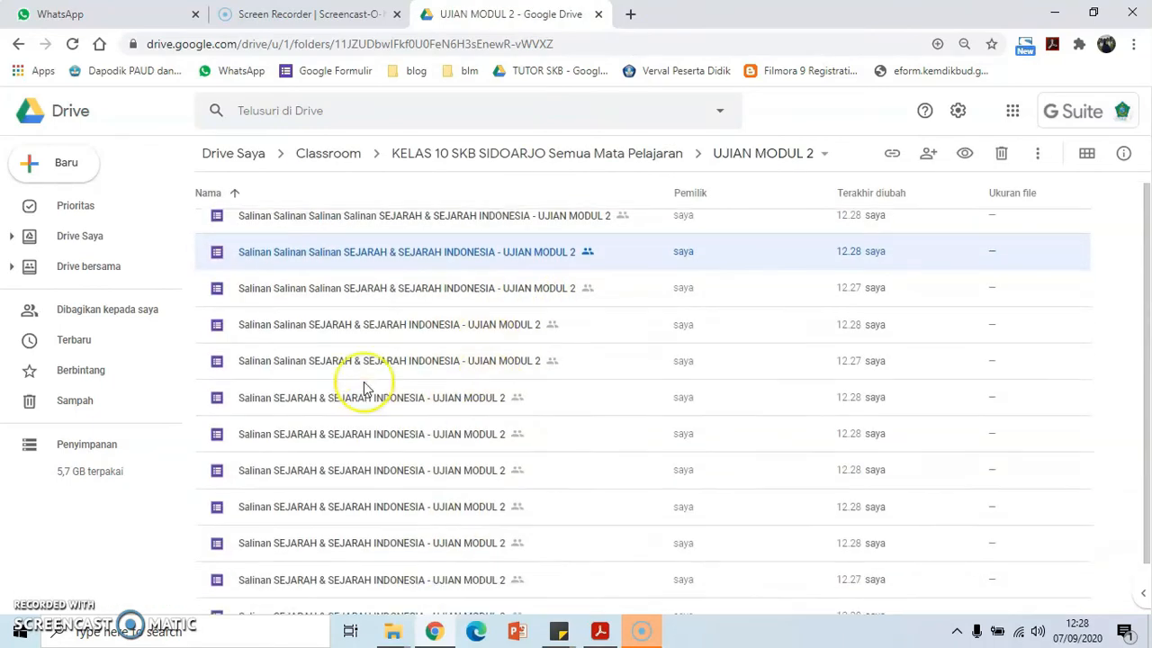
pyautogui.scroll(1, 366, 389)
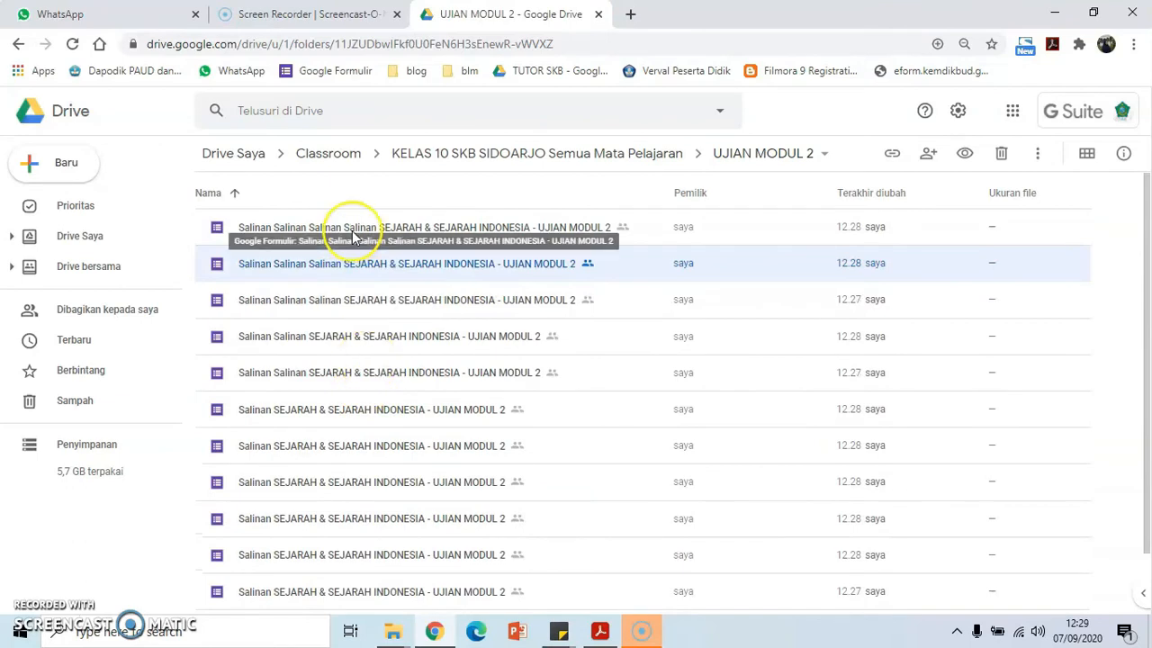
pyautogui.click(351, 229)
pyautogui.doubleClick(352, 229)
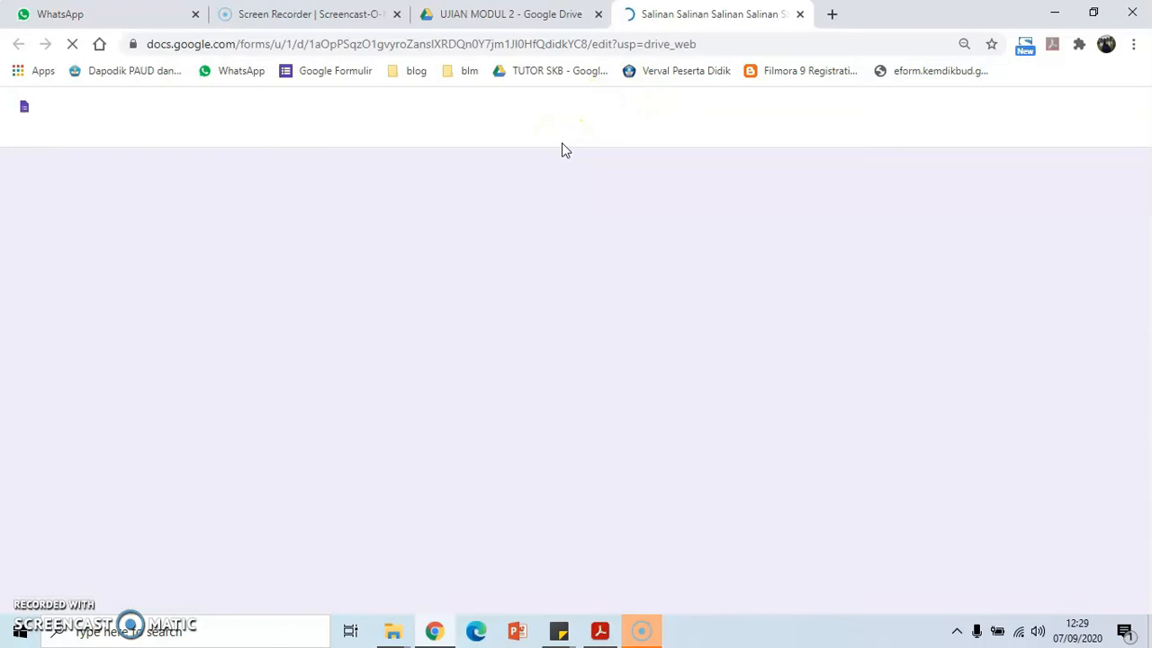
pyautogui.click(609, 187)
pyautogui.click(609, 186)
pyautogui.moveTo(635, 185); pyautogui.dragTo(358, 184)
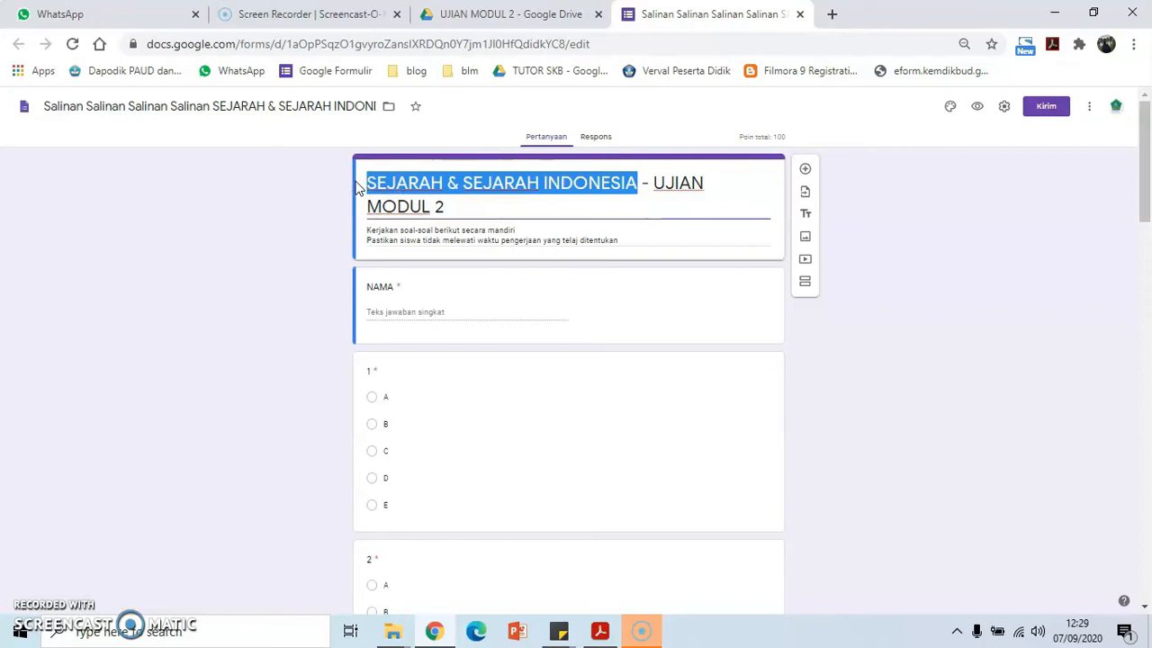
pyautogui.write('EKONOMI')
# Step: Rename the copied form's file as EKONOMI - UJIAN MODUL 2
pyautogui.click(246, 103)
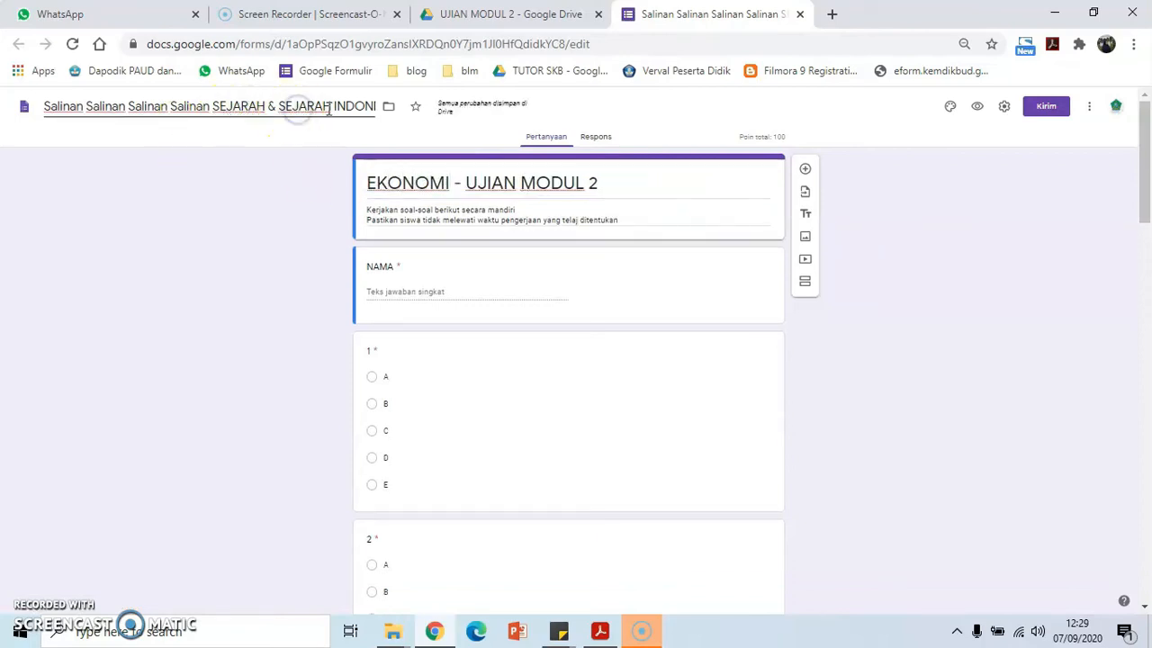
pyautogui.moveTo(329, 106); pyautogui.dragTo(84, 99)
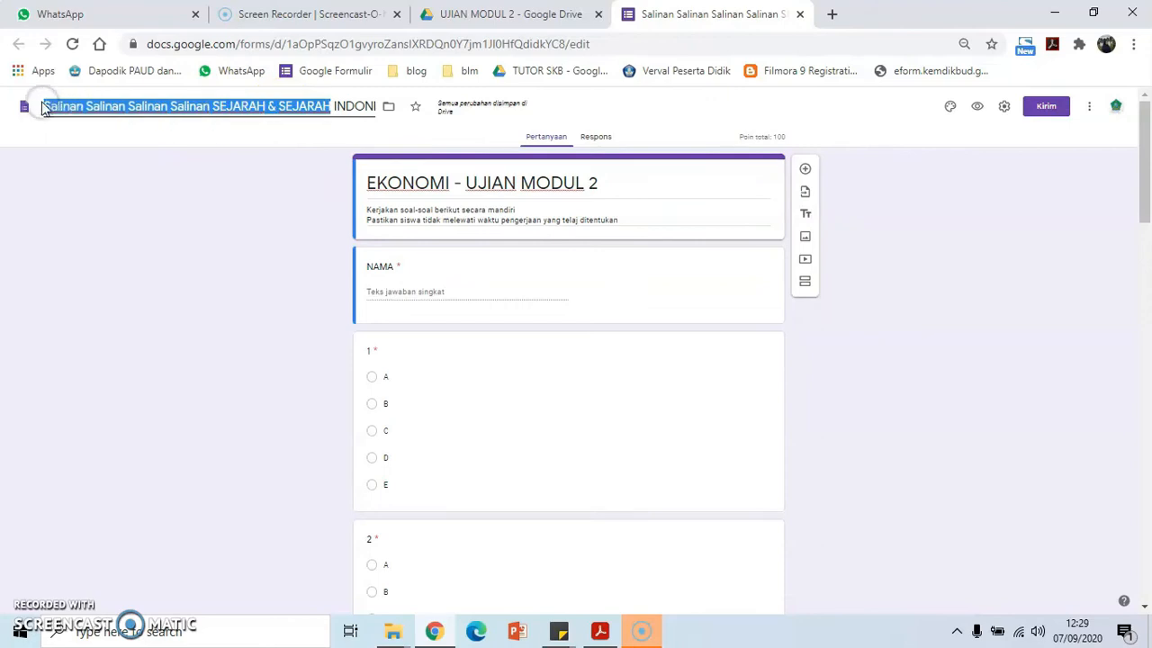
pyautogui.press('Delete')
pyautogui.press('Delete')
pyautogui.press('Delete')
pyautogui.press('Delete')
pyautogui.press('Delete')
pyautogui.press('Delete')
pyautogui.press('Delete')
pyautogui.press('Delete')
pyautogui.press('Delete')
pyautogui.press('Delete')
pyautogui.press('Delete')
pyautogui.press('Delete')
pyautogui.press('Delete')
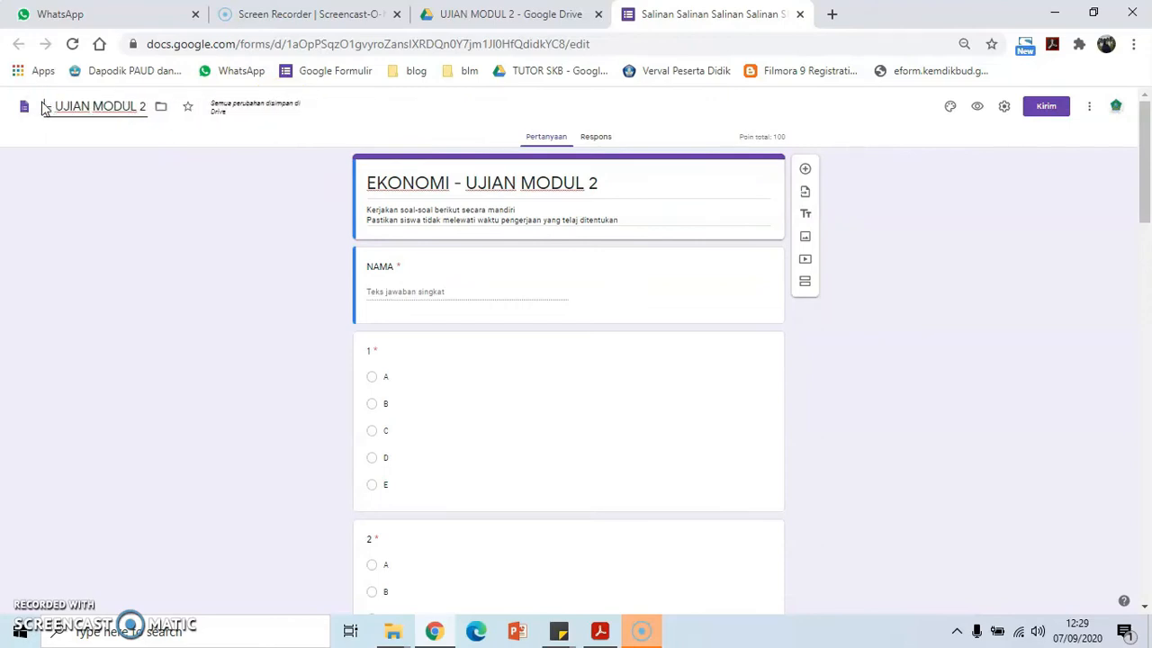
pyautogui.write('EKONOMI')
pyautogui.click(135, 266)
pyautogui.scroll(-3, 575, 378)
pyautogui.scroll(3, 589, 312)
pyautogui.click(478, 303)
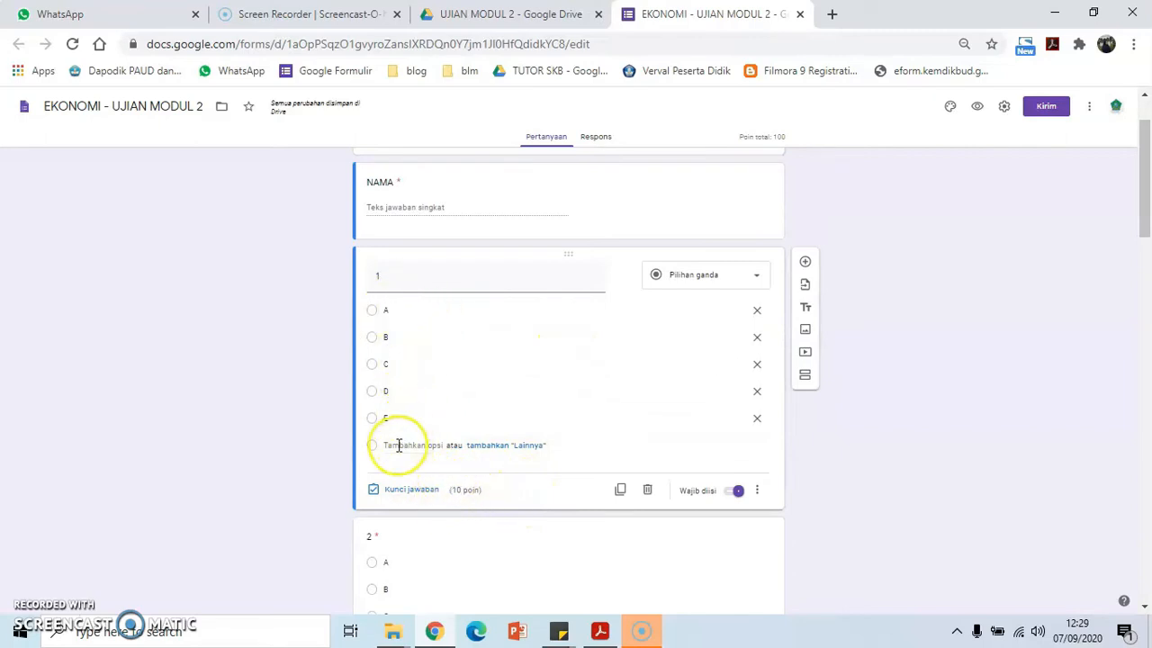
pyautogui.scroll(-3, 396, 450)
pyautogui.scroll(3, 403, 453)
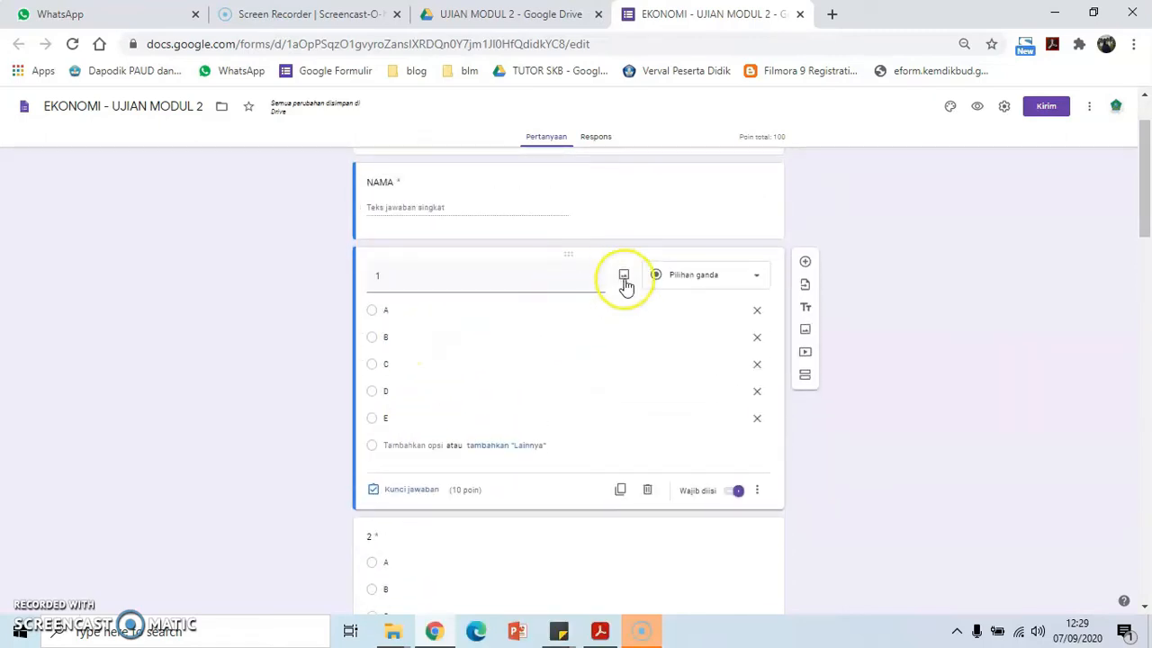
pyautogui.click(1021, 270)
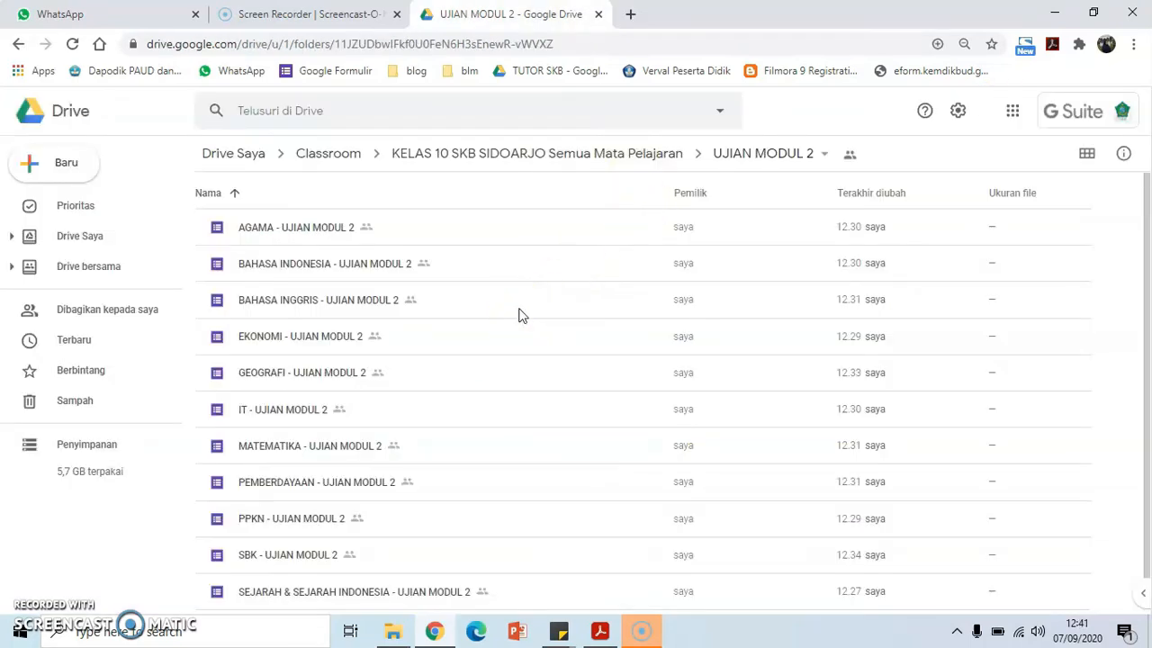
# Step: Open the SEJARAH & SEJARAH INDONESIA - UJIAN MODUL 2 form from the UJIAN MODUL 2 folder
pyautogui.scroll(-1, 519, 315)
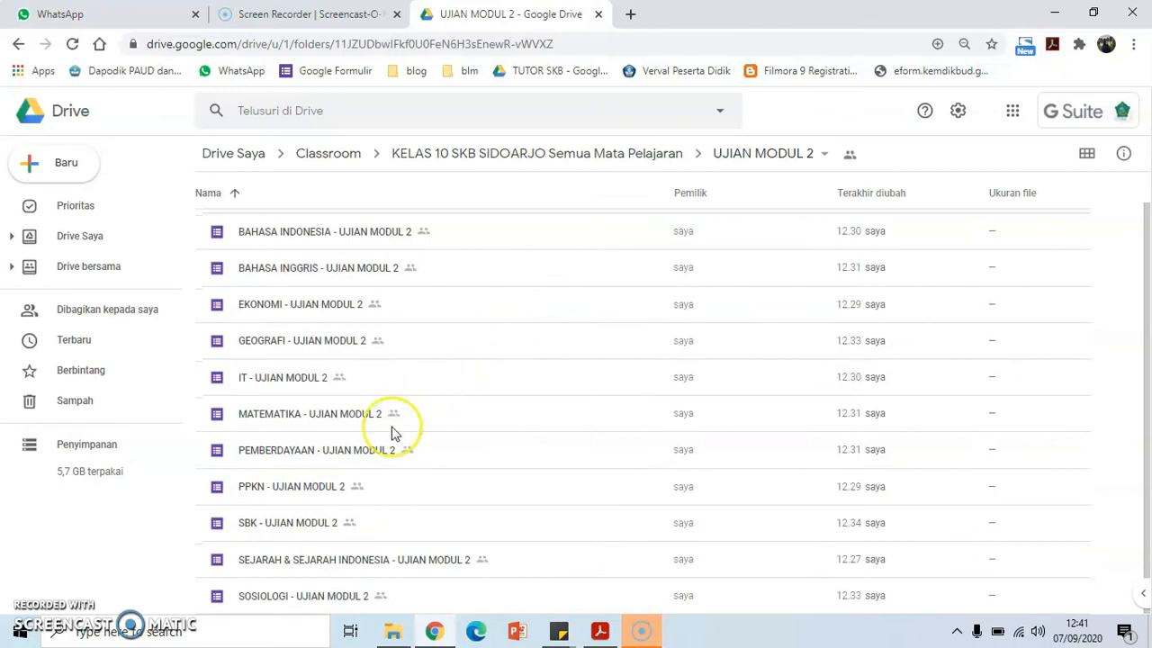
pyautogui.scroll(1, 391, 427)
pyautogui.scroll(-1, 391, 430)
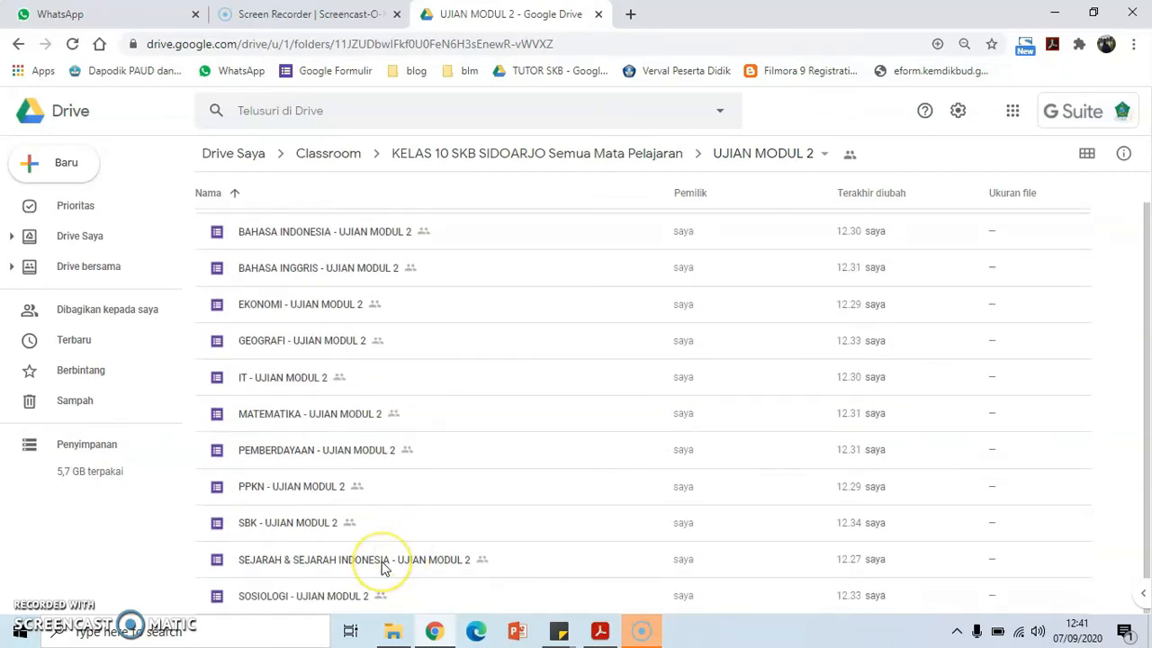
pyautogui.doubleClick(382, 562)
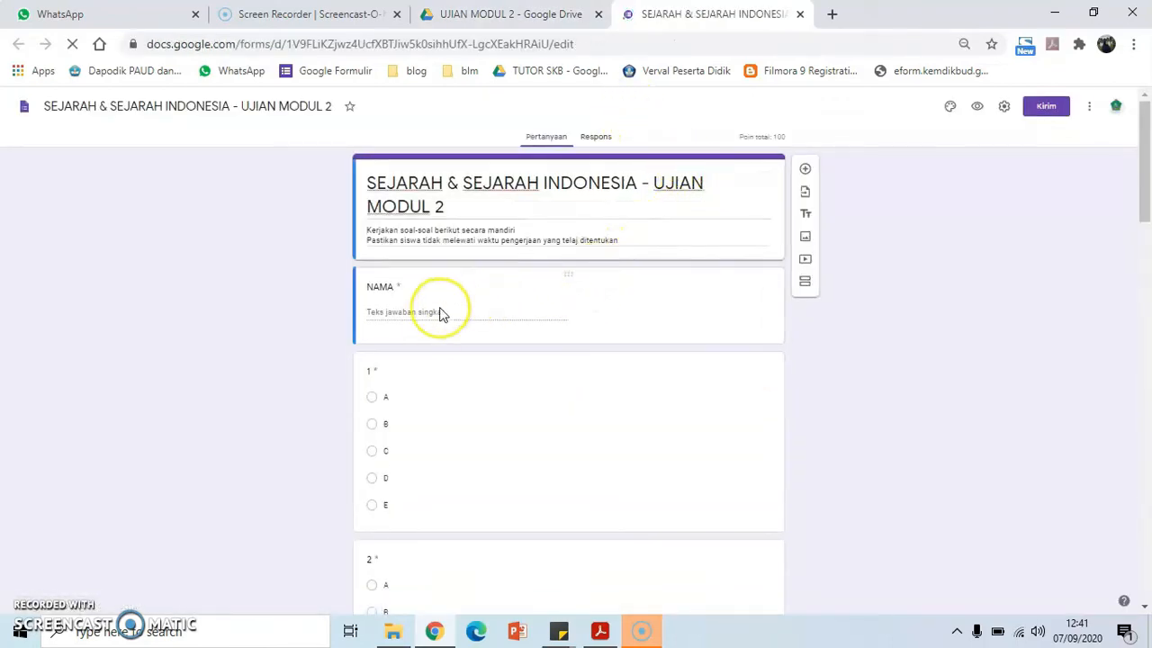
pyautogui.scroll(-1, 438, 324)
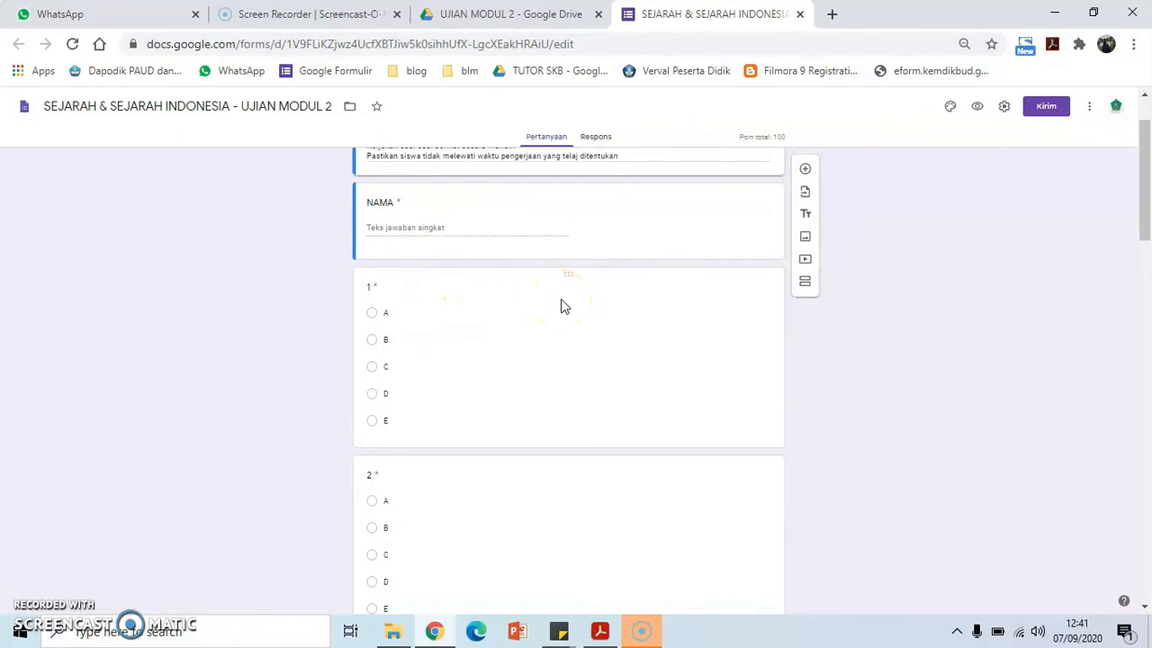
pyautogui.scroll(1, 560, 307)
# Step: Insert the image Screenshot_1 from the soal sejarah folder into question 1
pyautogui.click(560, 389)
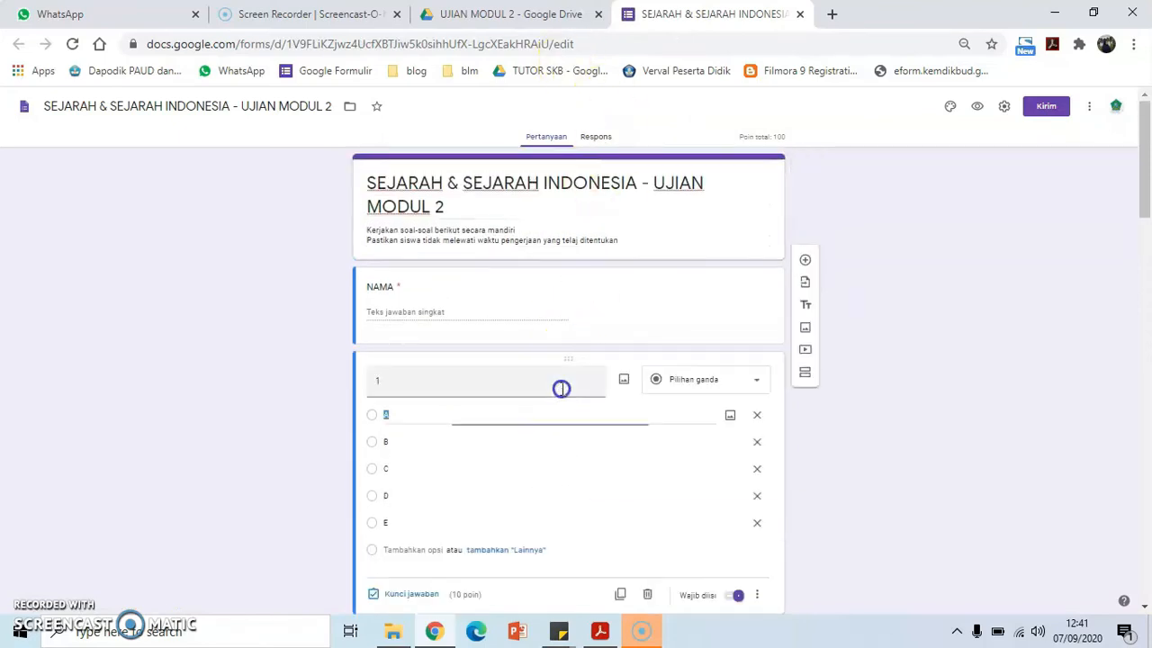
pyautogui.click(623, 381)
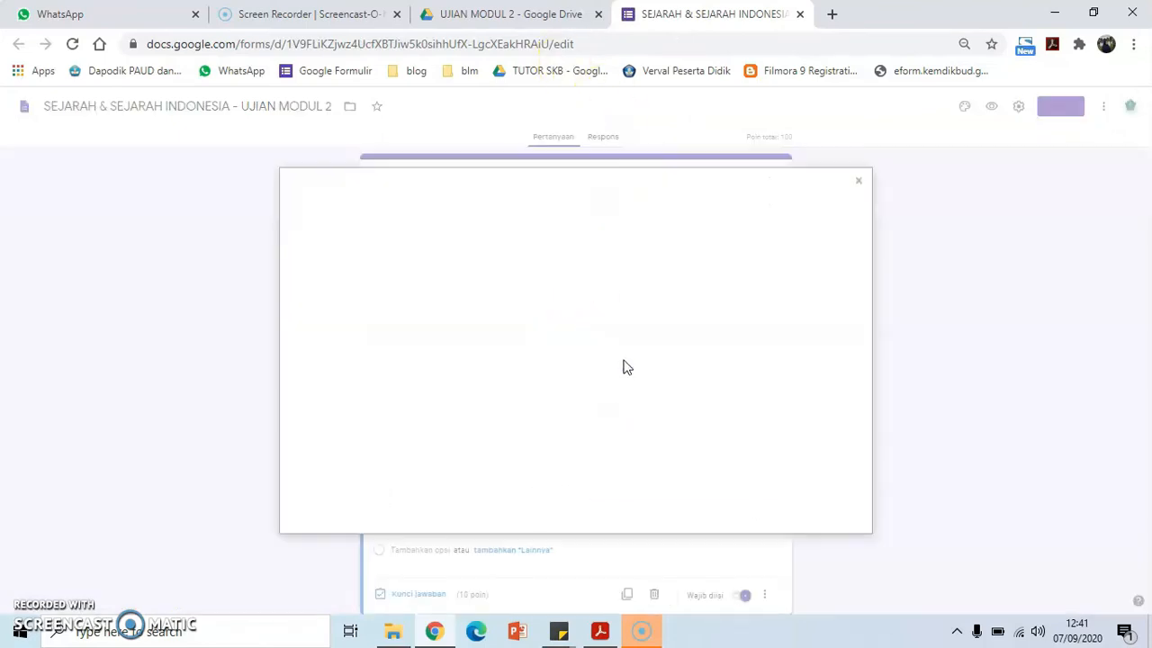
pyautogui.click(564, 419)
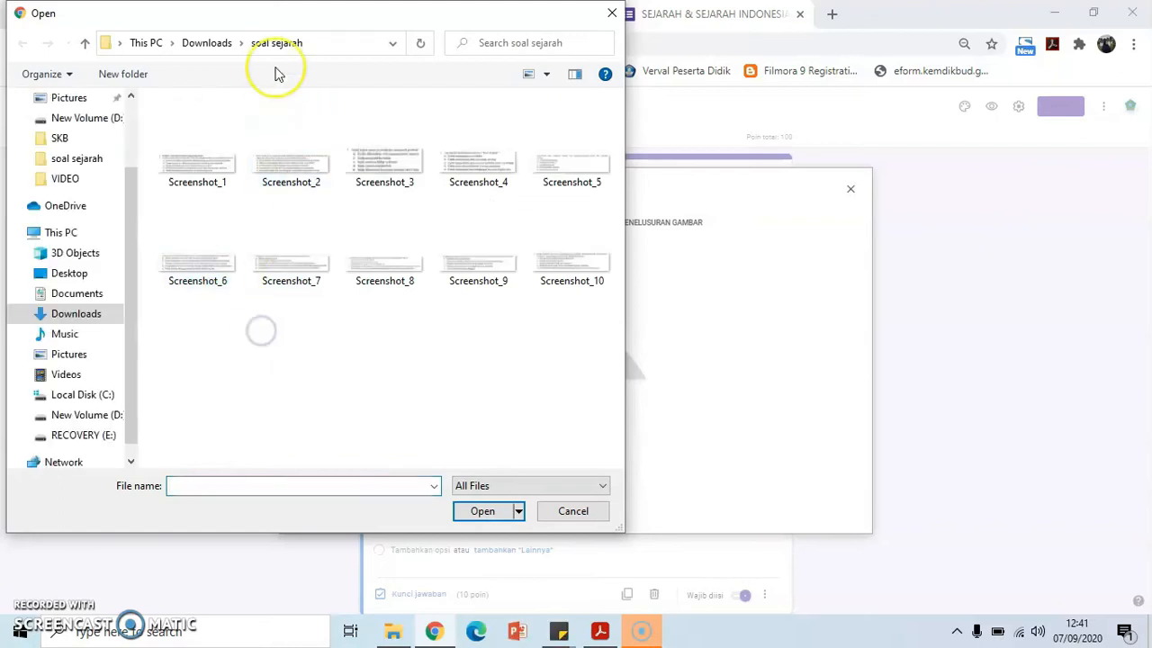
pyautogui.click(191, 180)
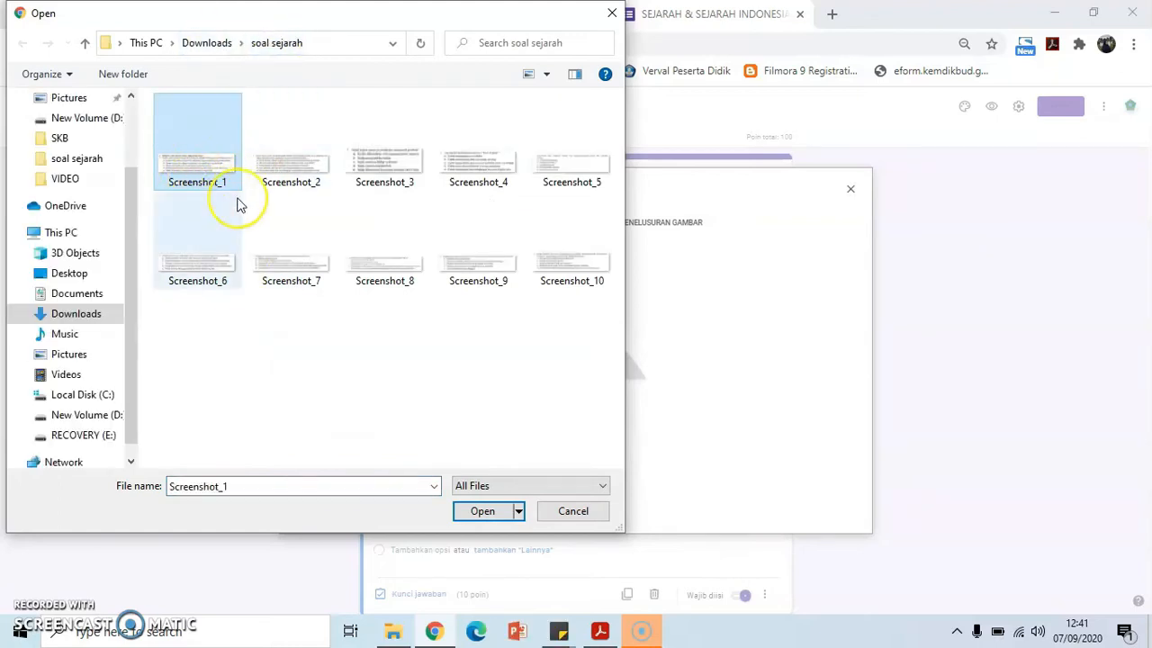
pyautogui.click(482, 510)
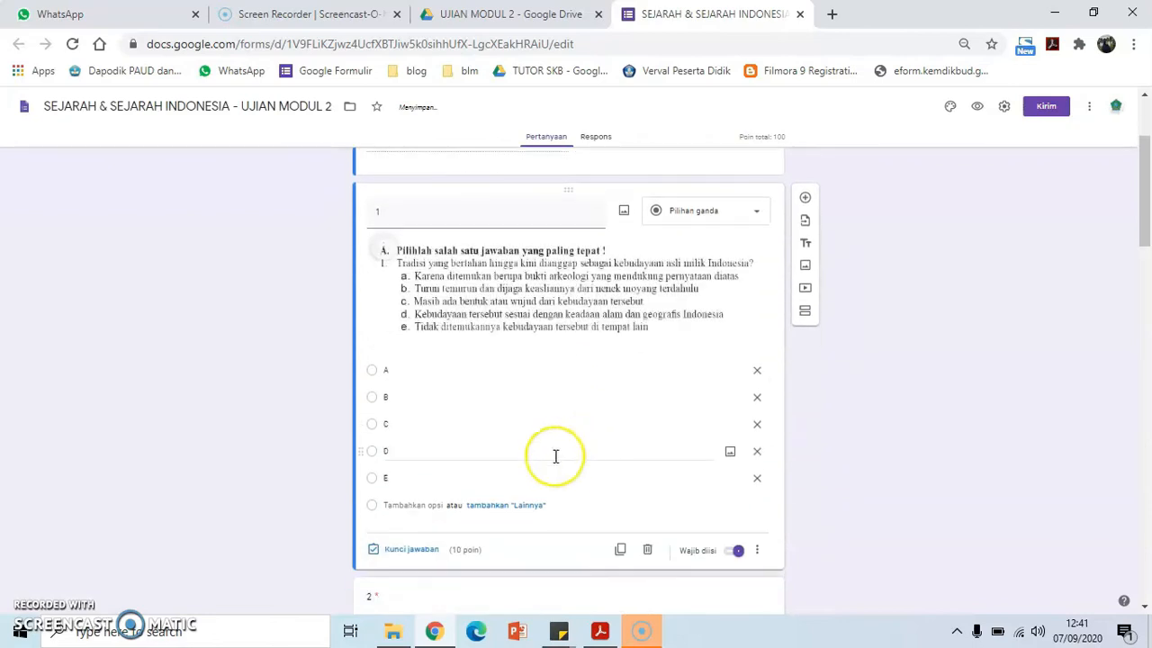
# Step: Mark option C as the correct answer in question 1's answer key
pyautogui.click(398, 562)
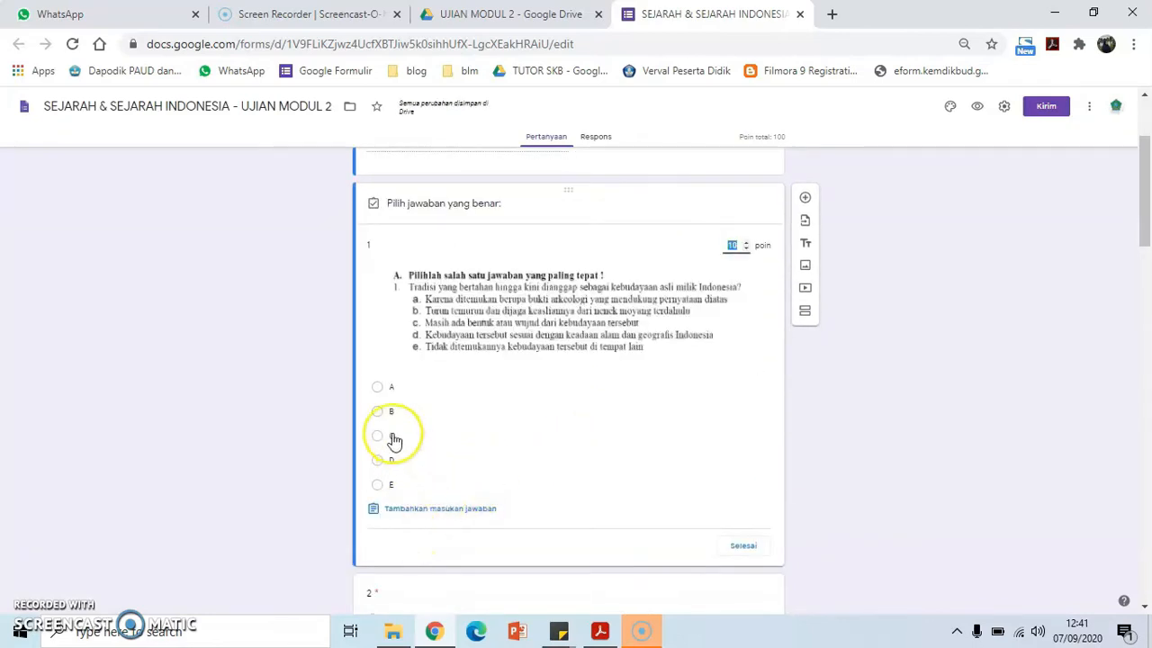
pyautogui.click(378, 441)
pyautogui.click(743, 546)
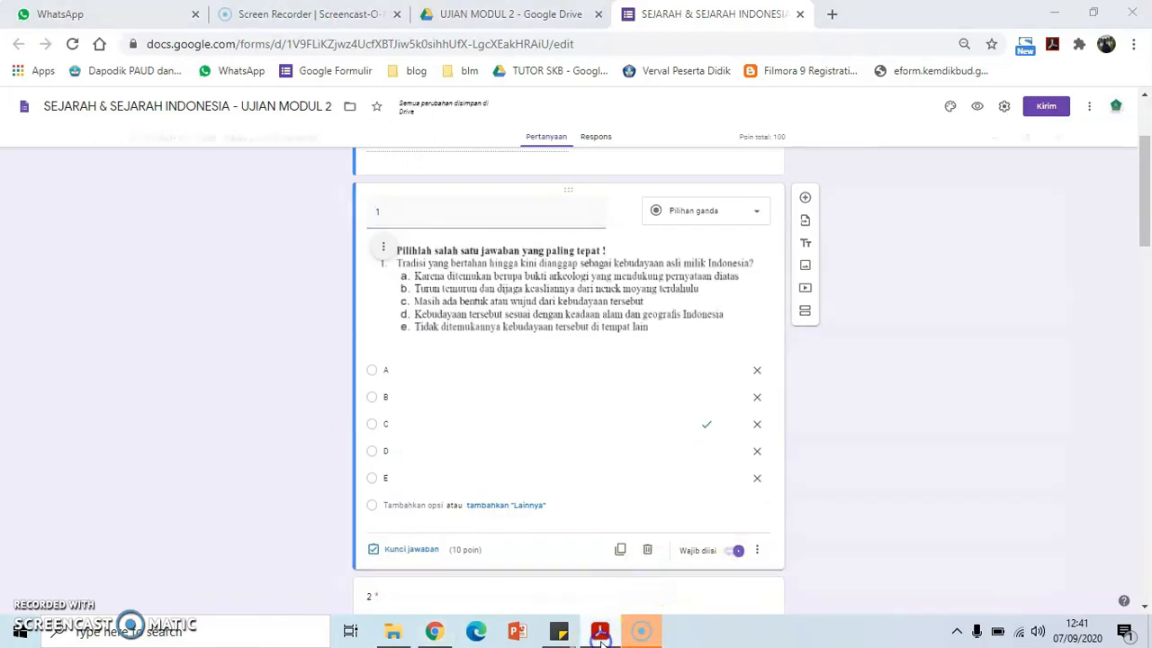
# Step: Check the answer key in SEJARAH KLS 10.pdf and upload the image of the "Strata sosial" question into question 2 of the form
pyautogui.click(599, 630)
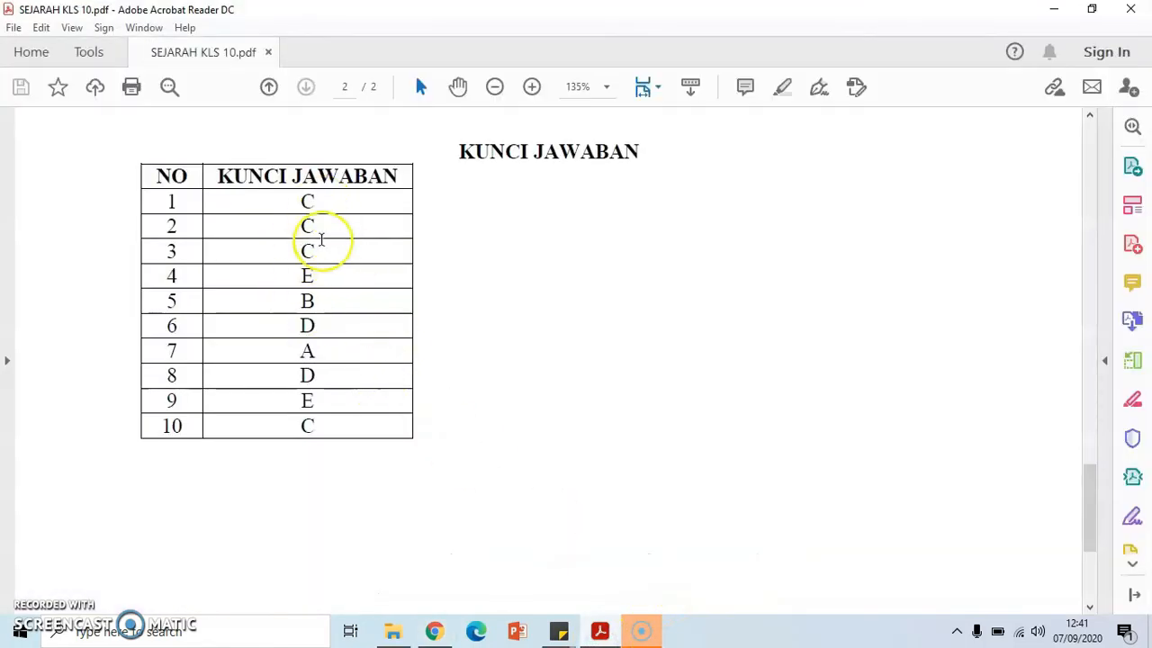
pyautogui.click(434, 630)
pyautogui.scroll(-3, 494, 458)
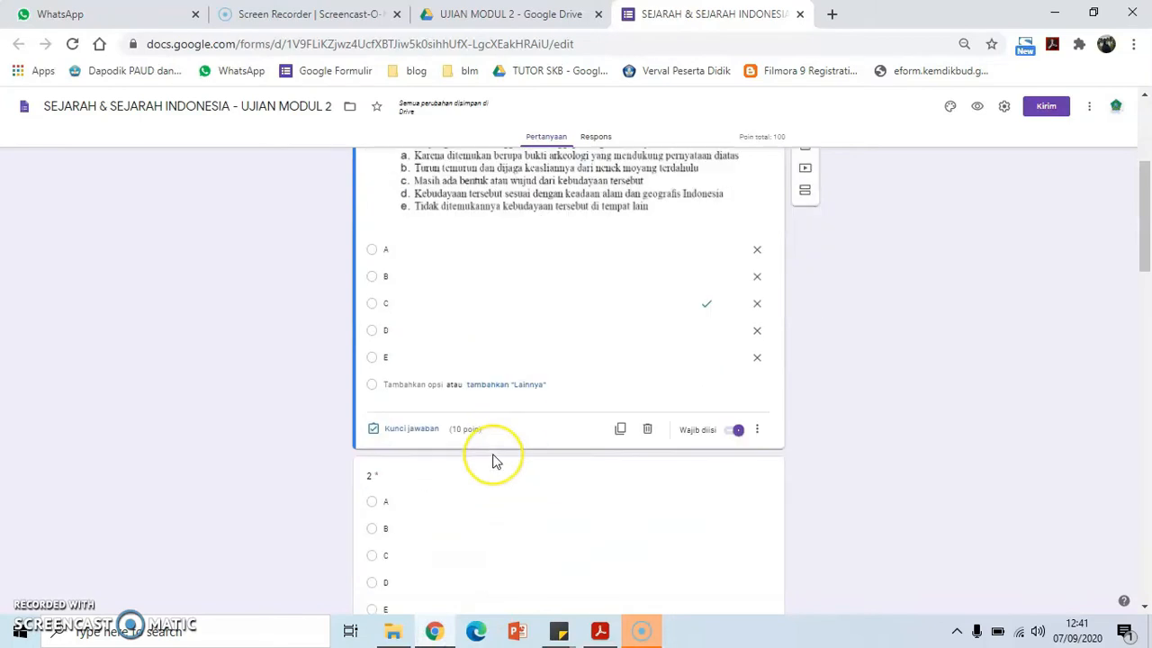
pyautogui.click(532, 337)
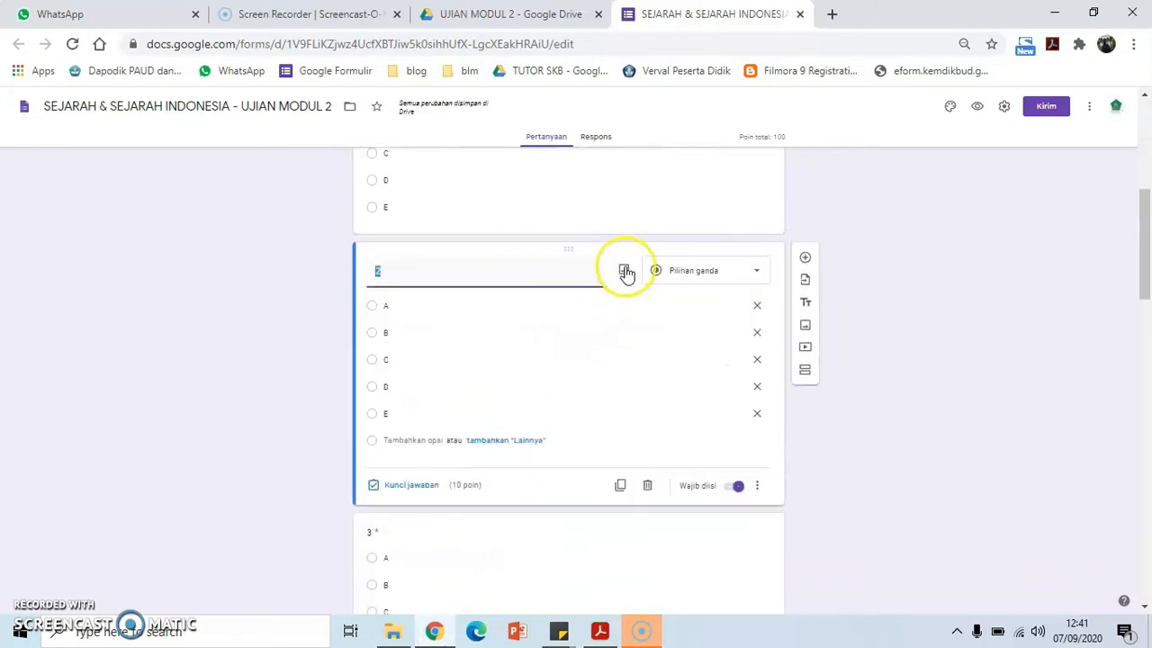
pyautogui.click(625, 270)
pyautogui.click(567, 413)
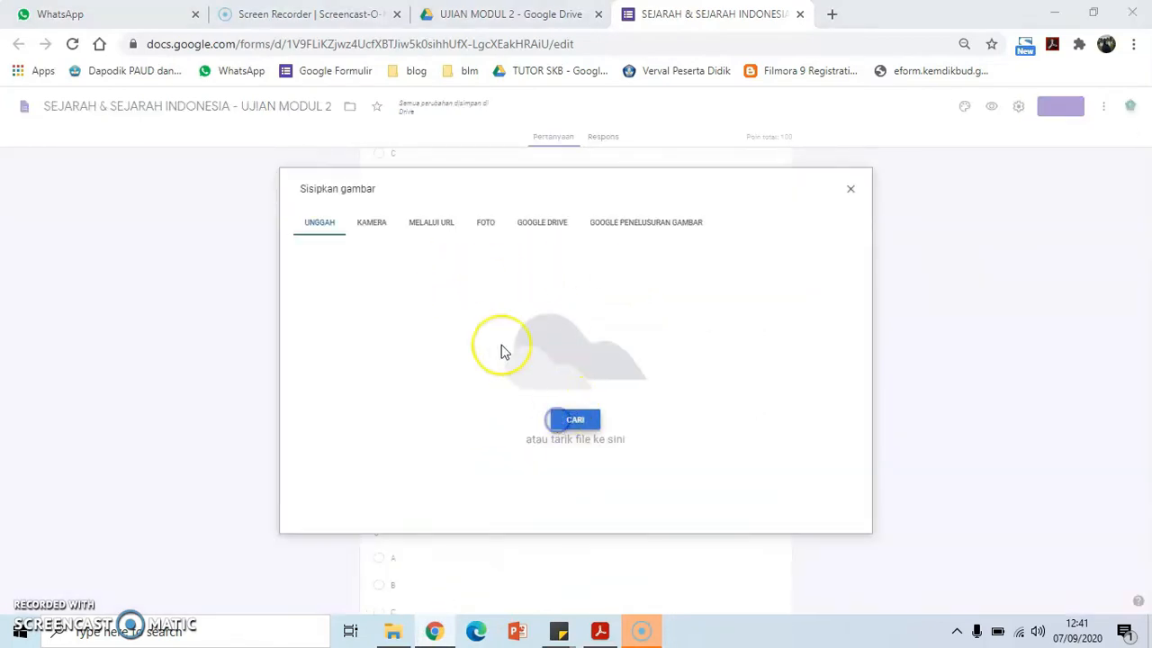
pyautogui.click(290, 116)
pyautogui.click(483, 512)
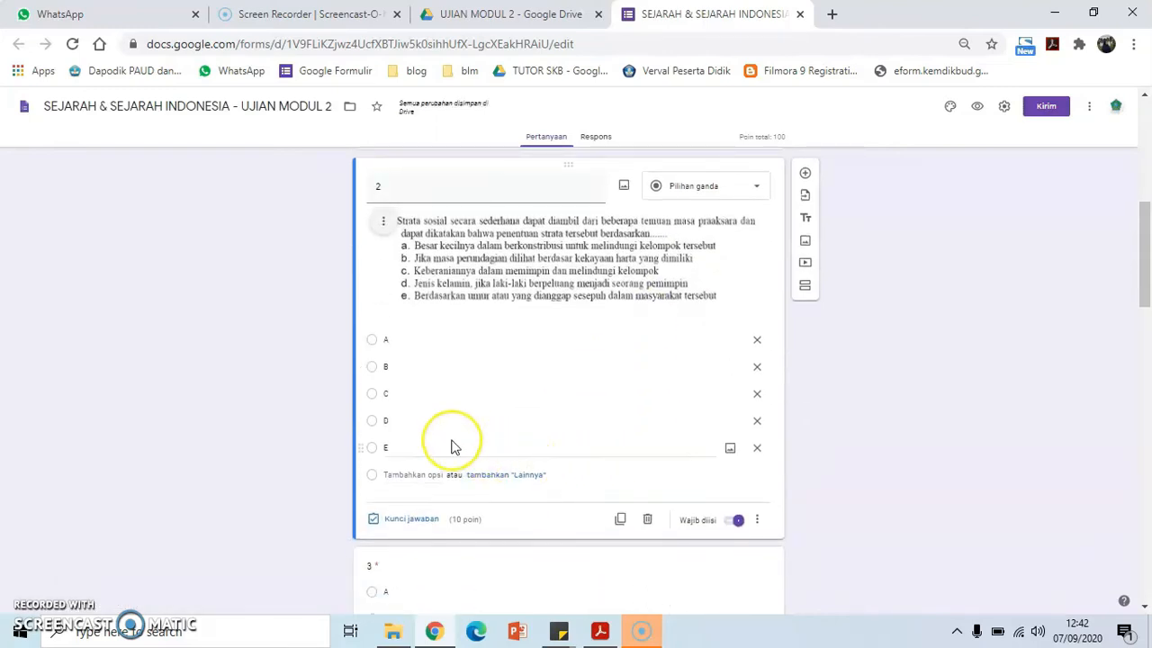
# Step: Mark option C as the correct answer in question 2's answer key
pyautogui.click(425, 518)
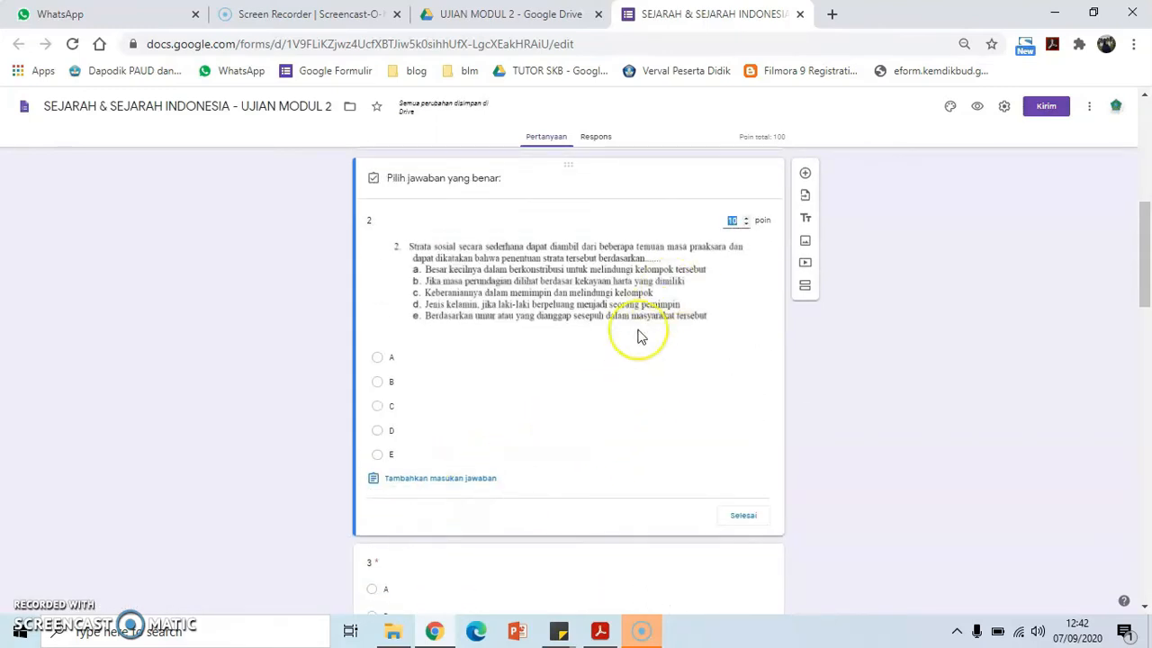
pyautogui.click(389, 407)
pyautogui.click(739, 516)
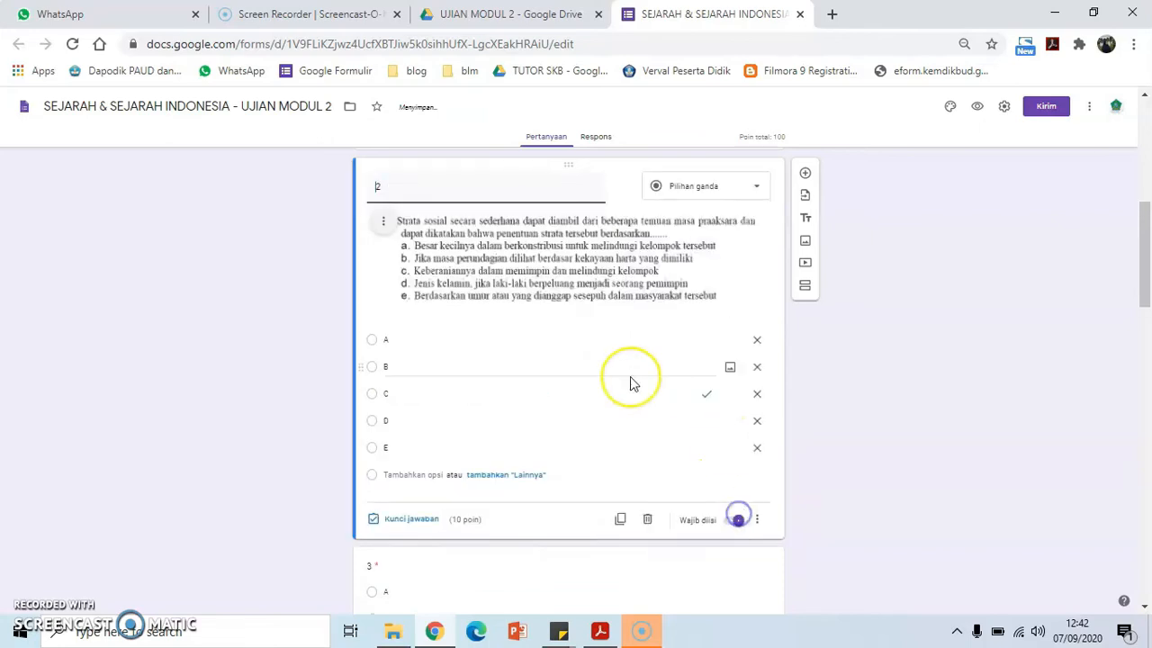
# Step: Upload the image of the "Sejak kapan manusia praaksara mengenal gerabah?" question into question 3
pyautogui.scroll(-2, 540, 423)
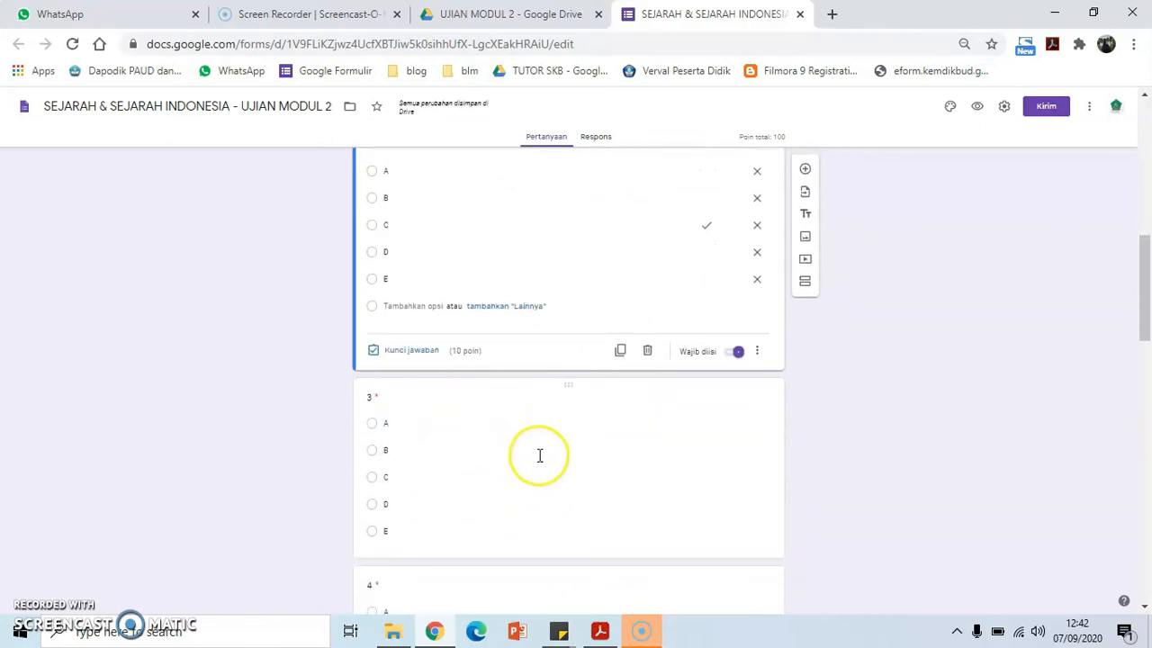
pyautogui.scroll(-1, 503, 450)
pyautogui.click(529, 447)
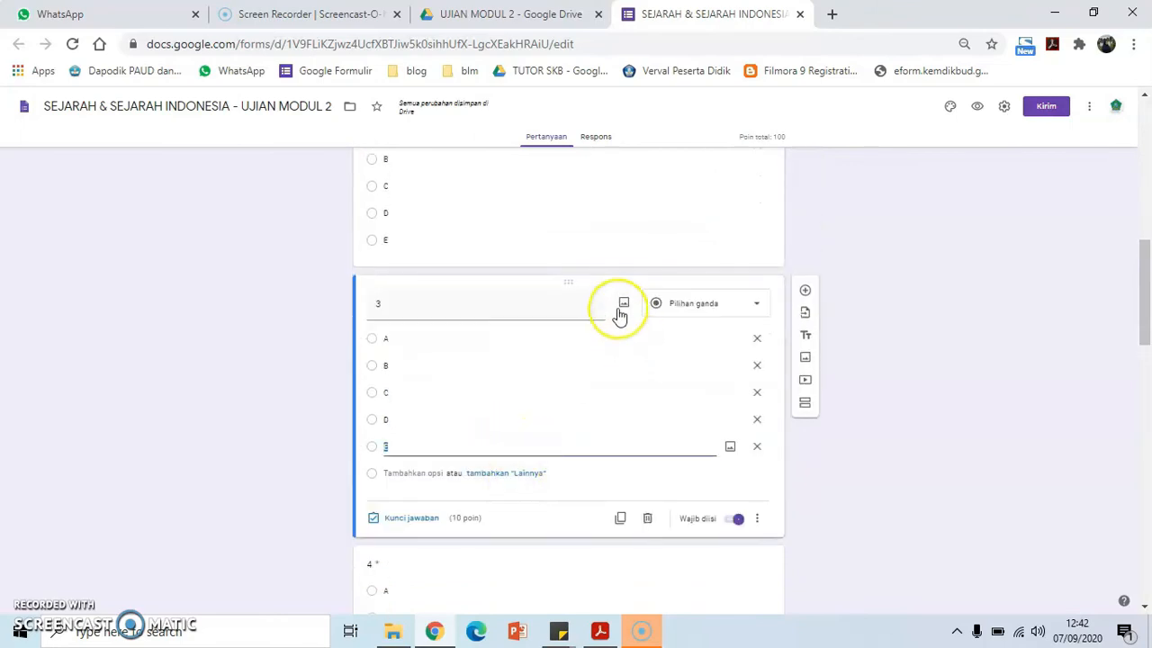
pyautogui.click(620, 306)
pyautogui.click(574, 419)
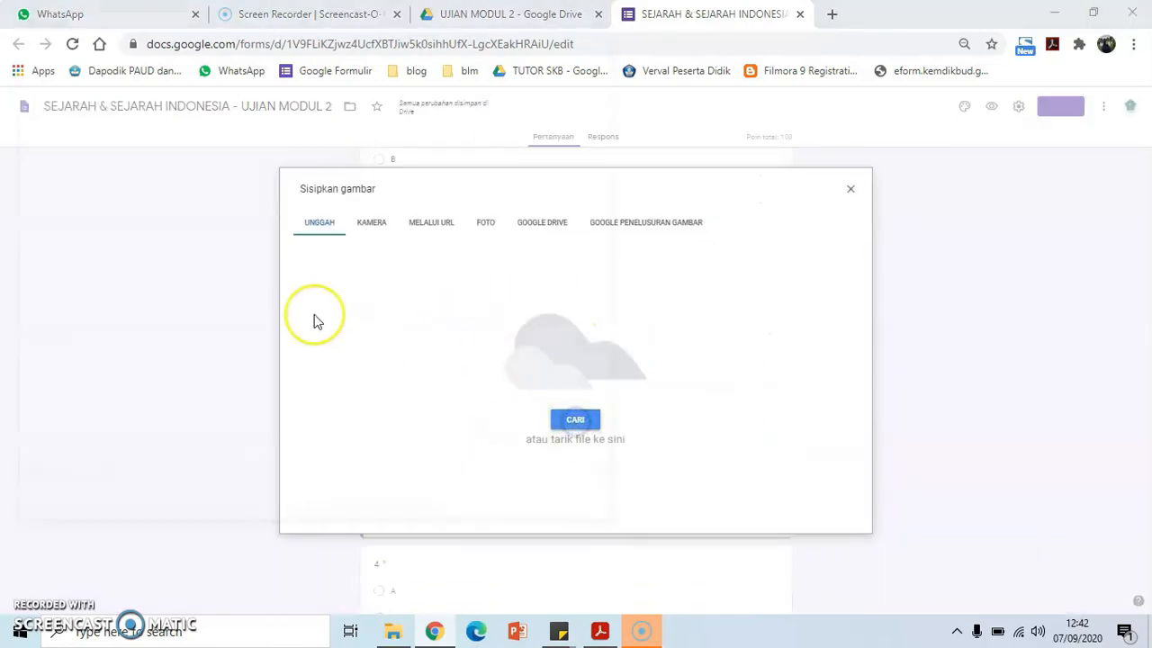
pyautogui.click(384, 165)
pyautogui.click(493, 517)
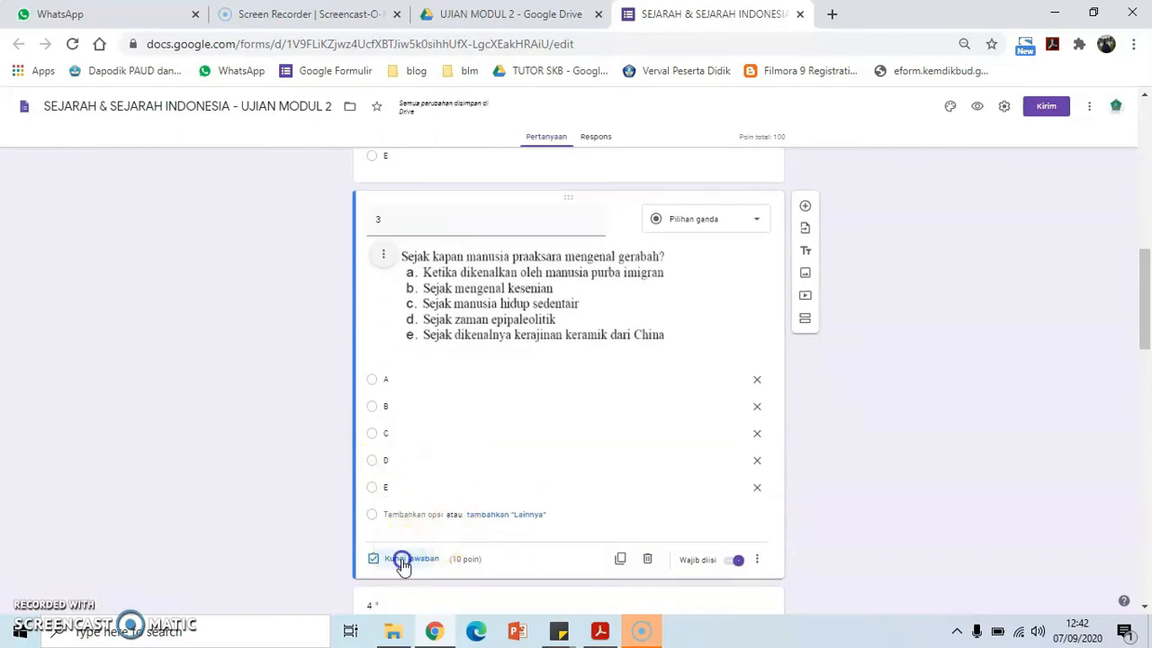
# Step: Mark option C as the correct answer in question 3's answer key
pyautogui.click(403, 562)
pyautogui.click(385, 450)
pyautogui.click(741, 560)
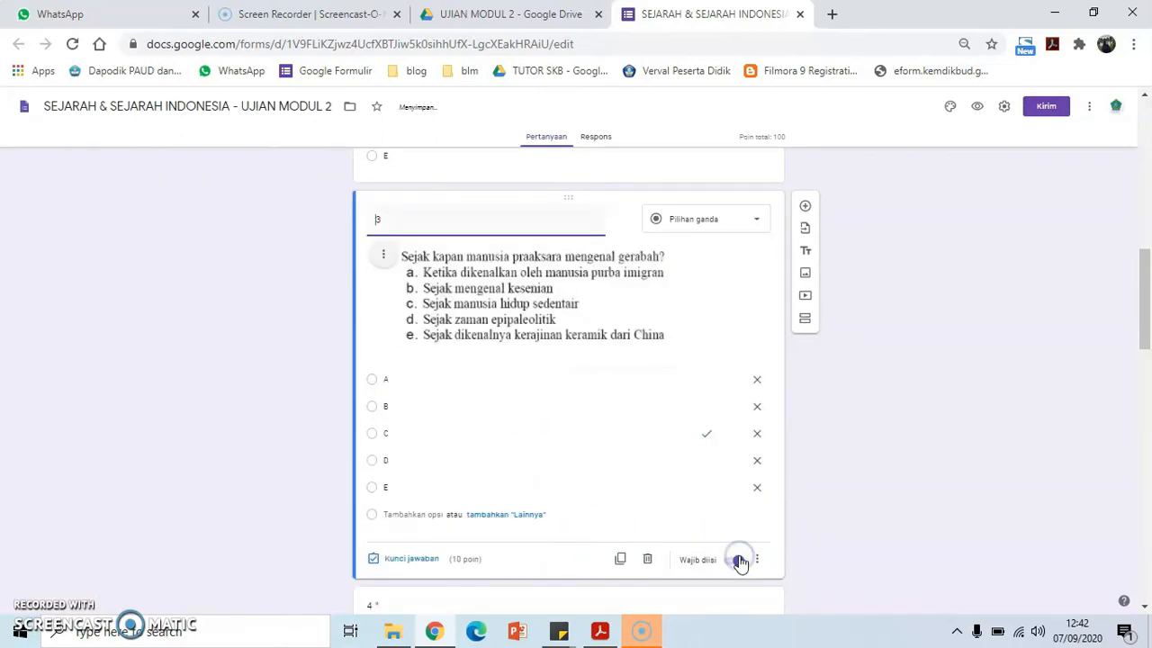
# Step: Review the form's questions 1 to 10, checking their inserted images and the answer marked for question 10
pyautogui.scroll(-4, 462, 481)
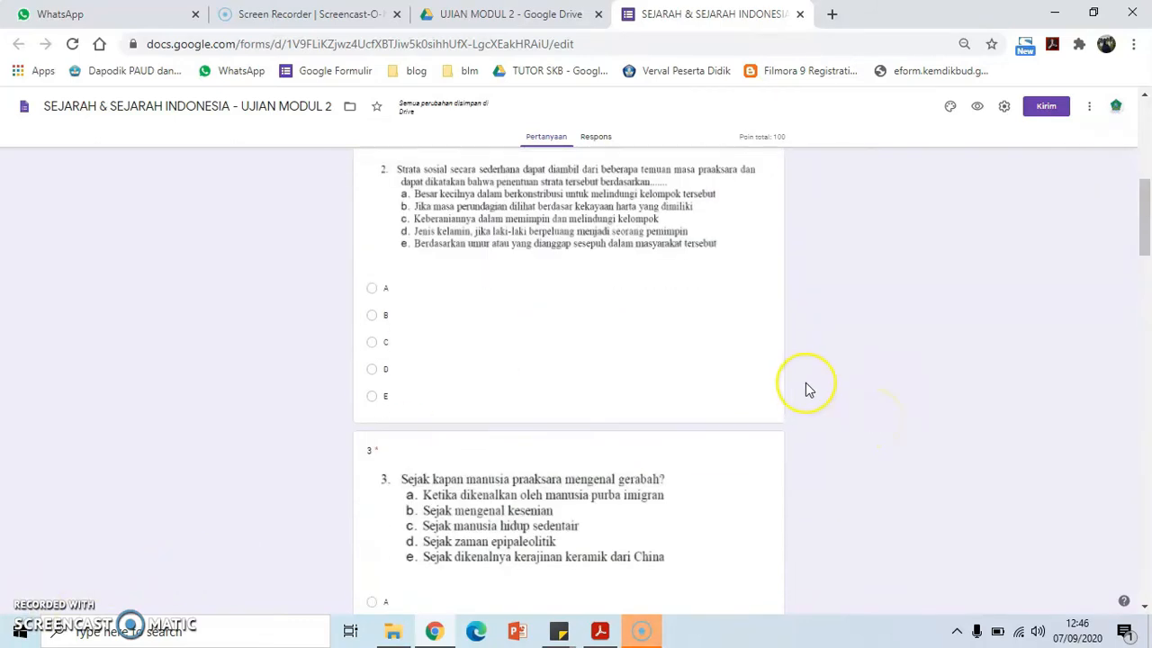
pyautogui.scroll(8, 803, 387)
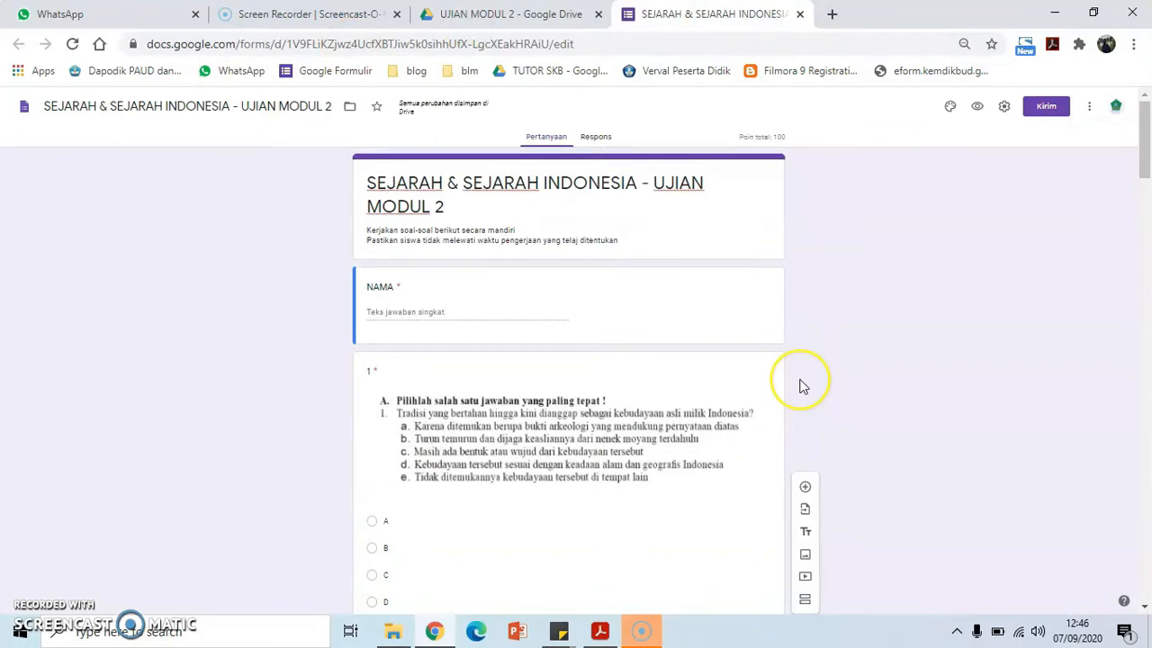
pyautogui.scroll(-2, 799, 383)
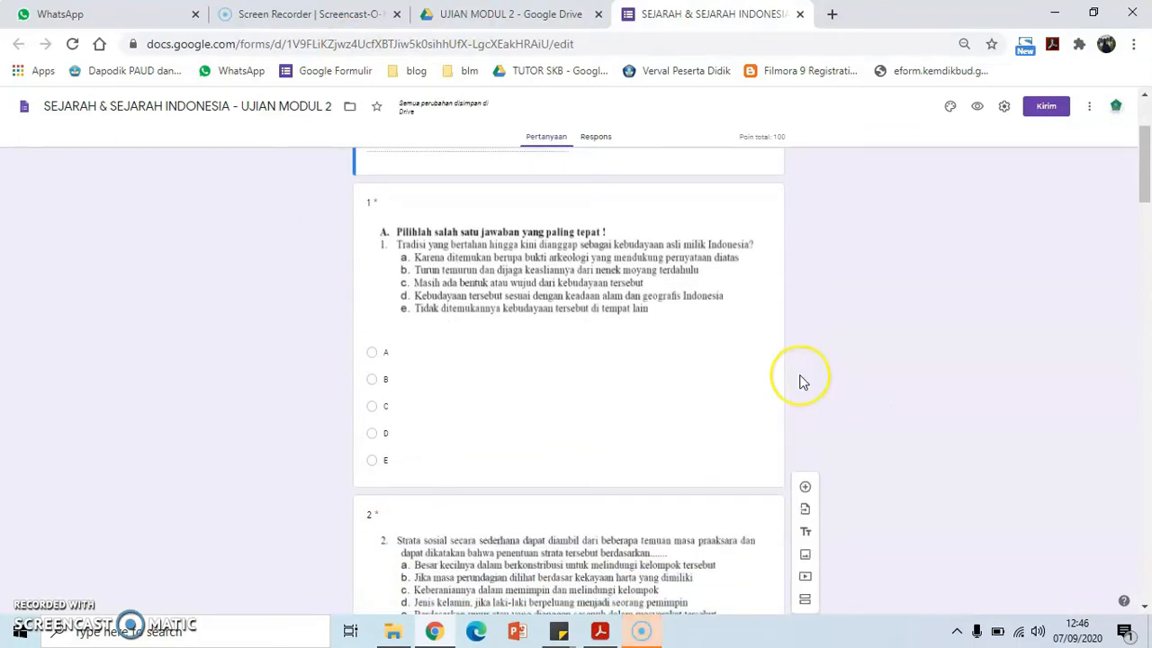
pyautogui.scroll(-20, 729, 401)
pyautogui.scroll(-9, 730, 397)
pyautogui.click(728, 397)
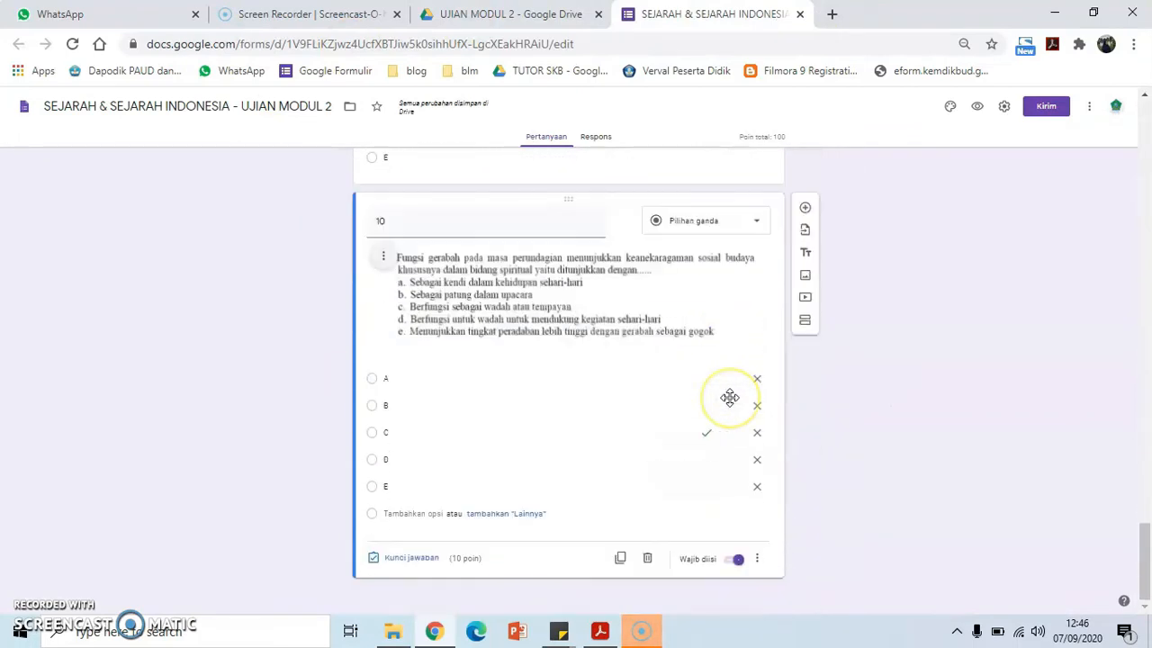
pyautogui.scroll(20, 911, 274)
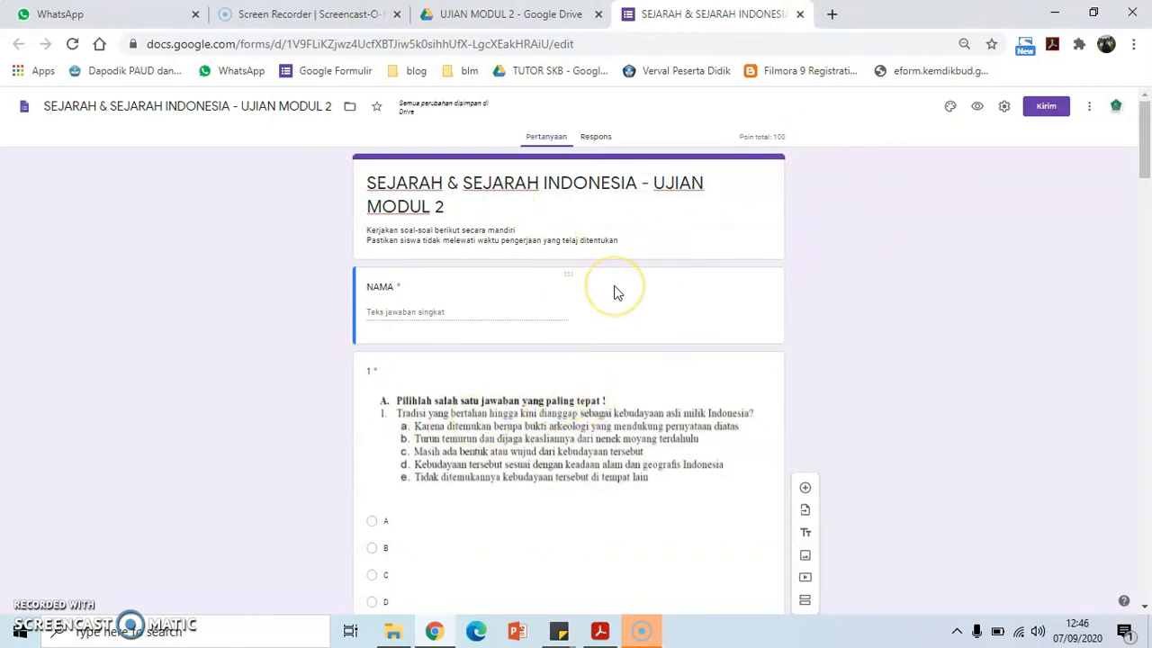
# Step: Search the form's add-on marketplace for Email Notifications for Google Forms and open its details page
pyautogui.click(1088, 108)
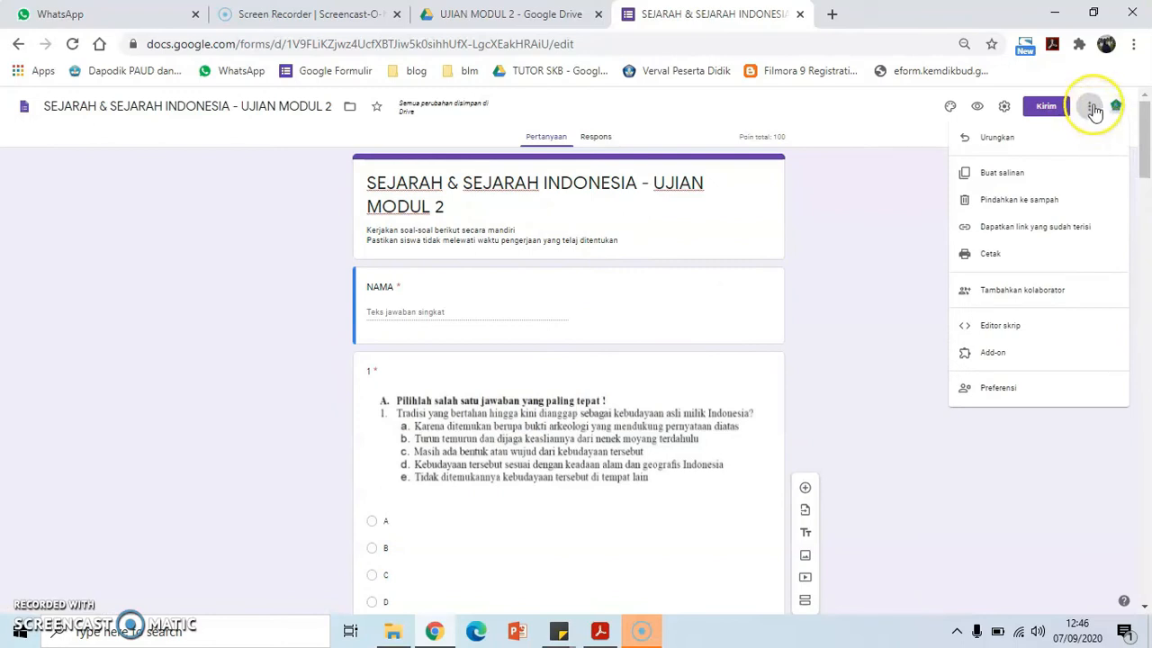
pyautogui.click(1000, 352)
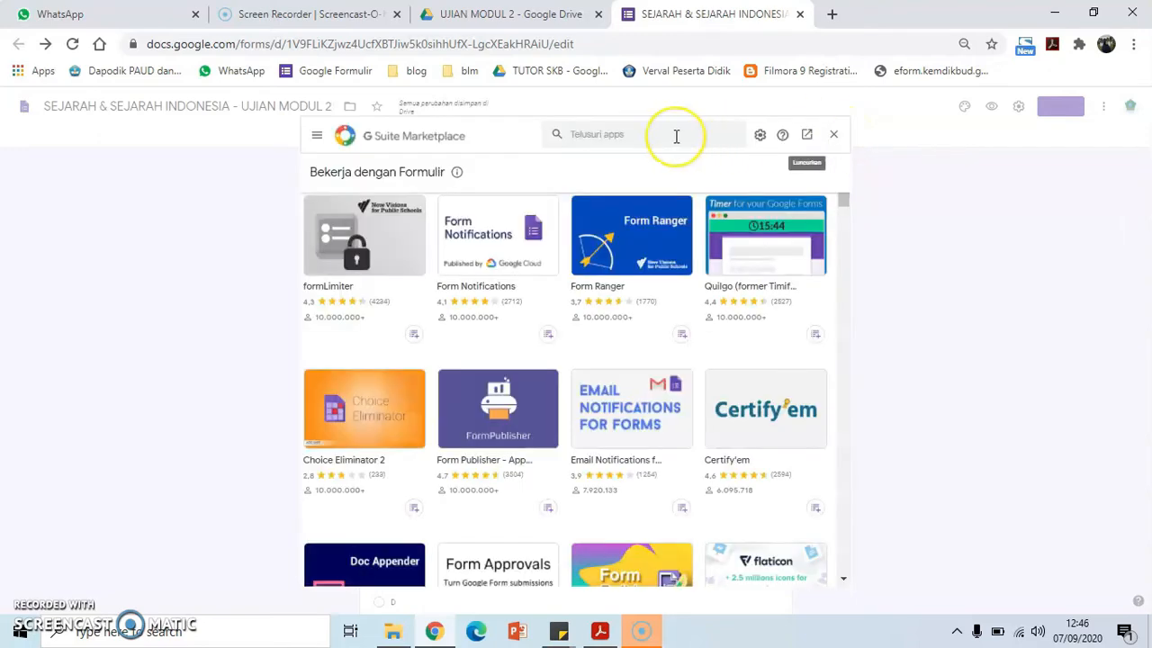
pyautogui.write('EM')
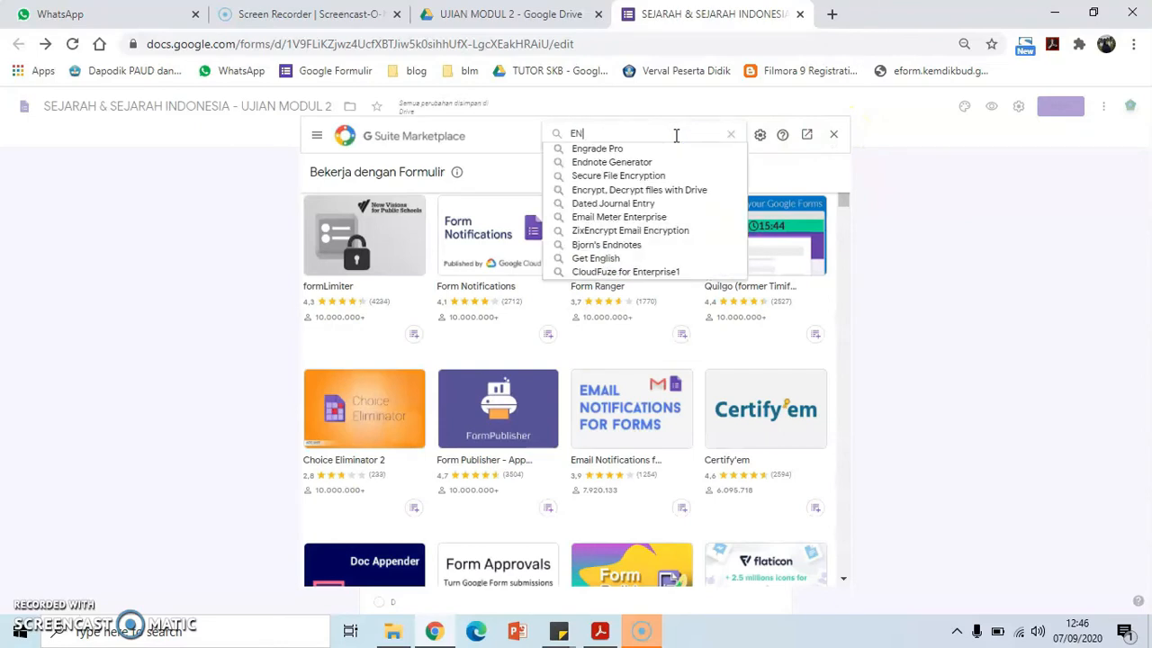
pyautogui.write('AIL NI')
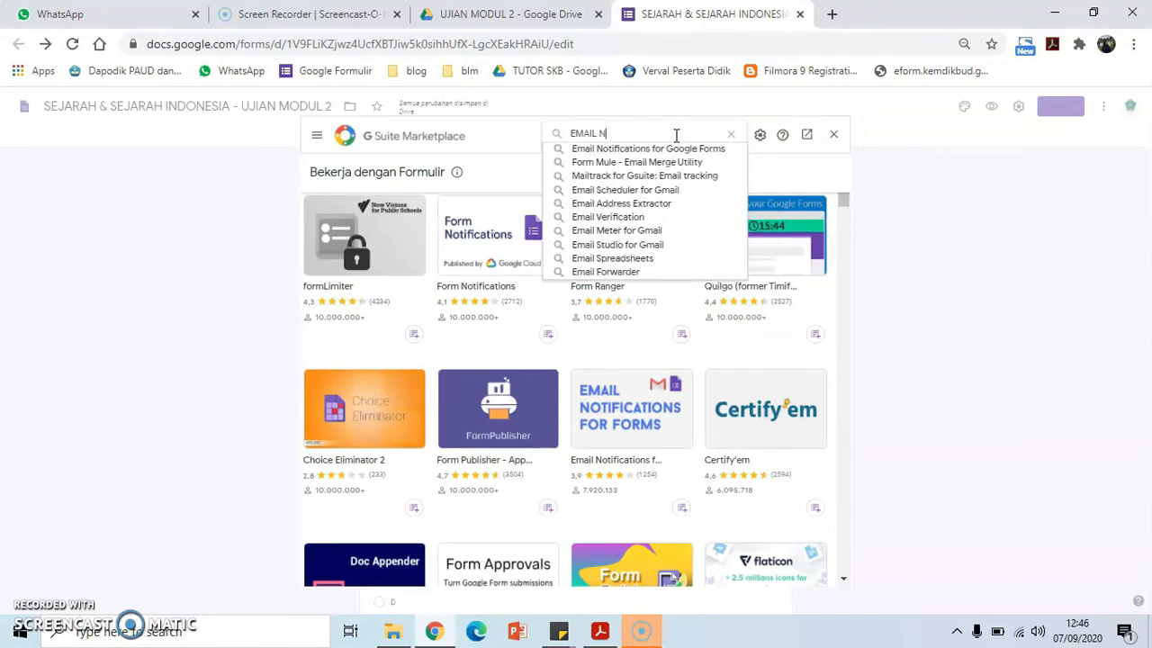
pyautogui.press('BackSpace')
pyautogui.press('BackSpace')
pyautogui.click(656, 148)
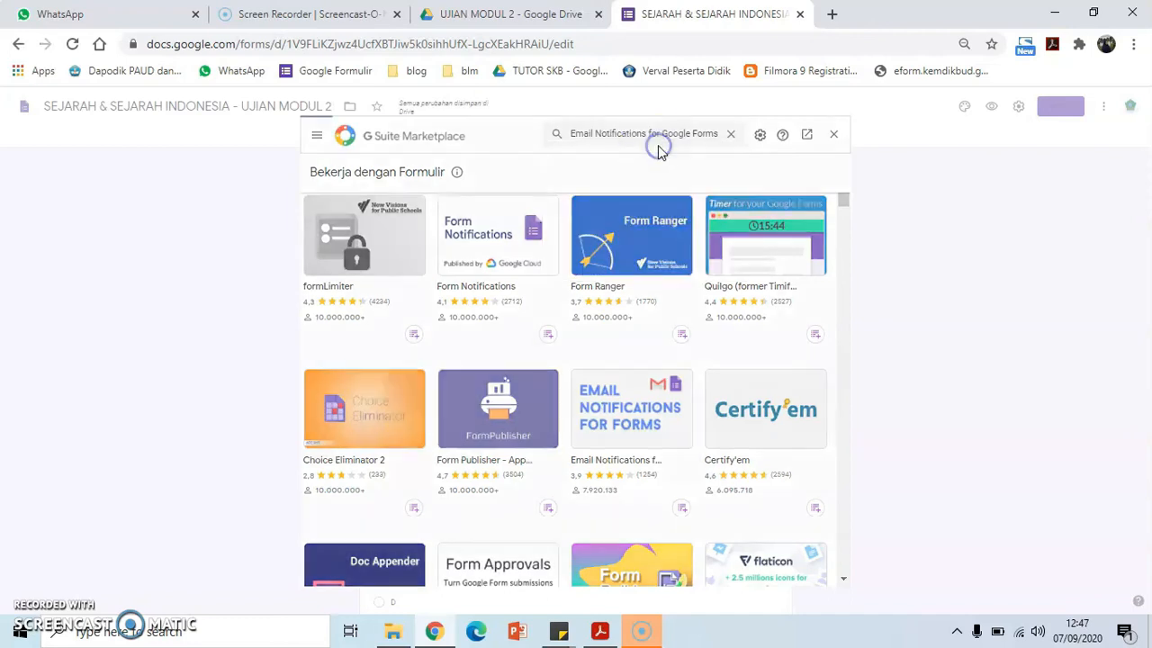
pyautogui.click(364, 265)
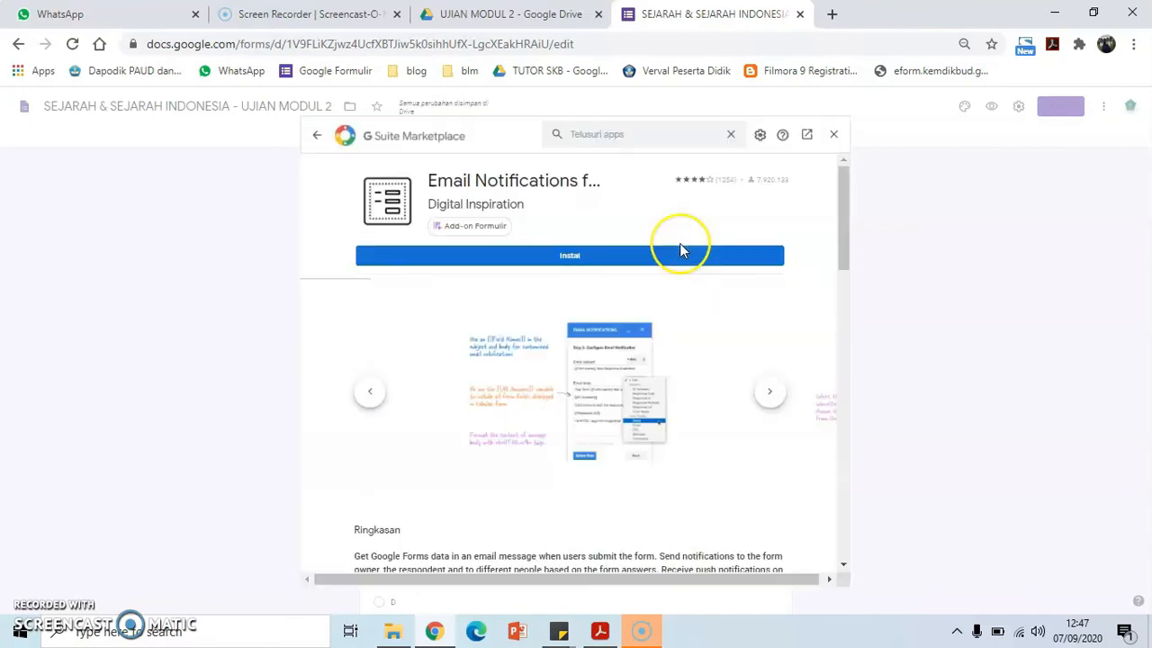
# Step: Install the Email Notifications for Google Forms add-on with the school's Google account, grant the requested permissions, and return to the form
pyautogui.click(601, 256)
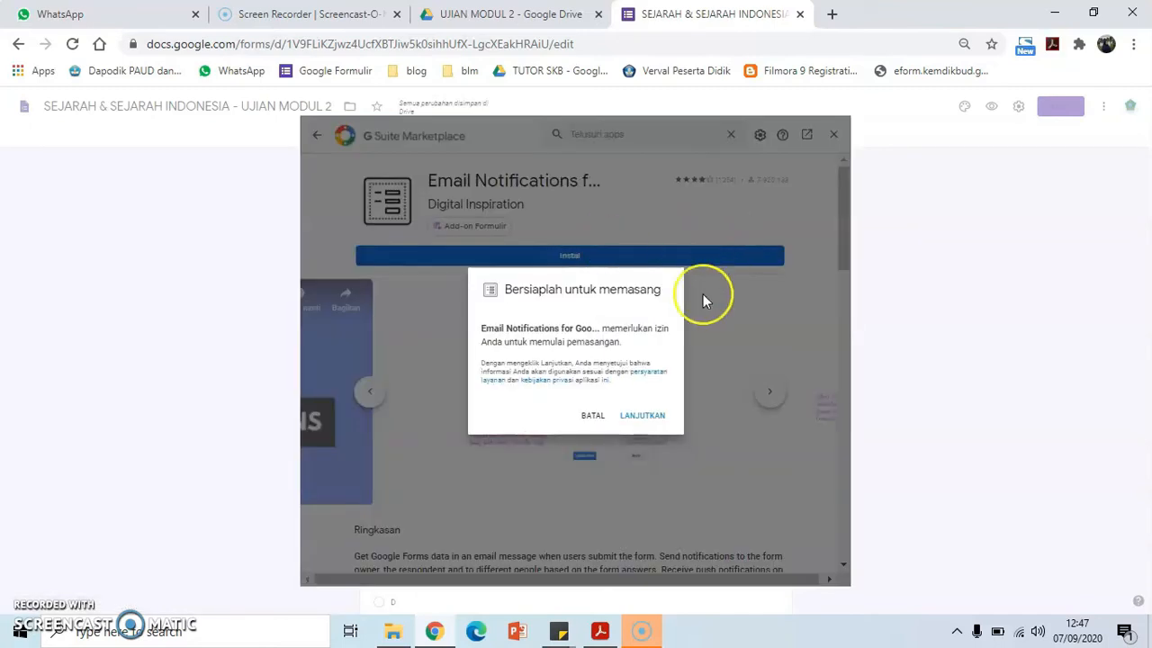
pyautogui.click(644, 415)
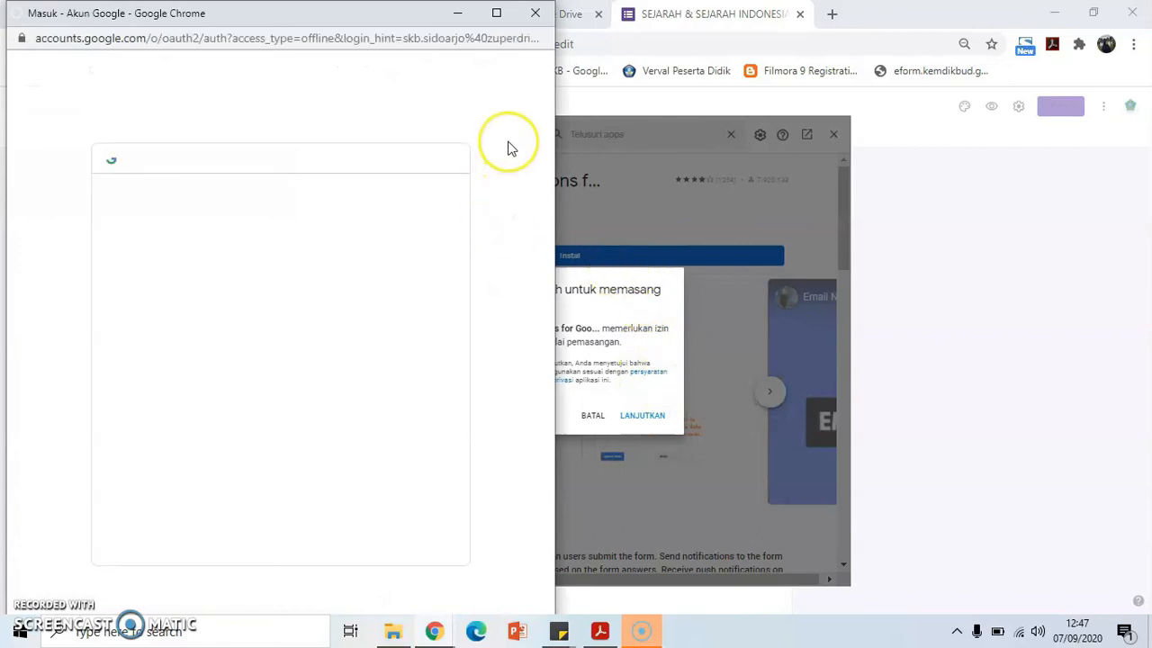
pyautogui.click(264, 338)
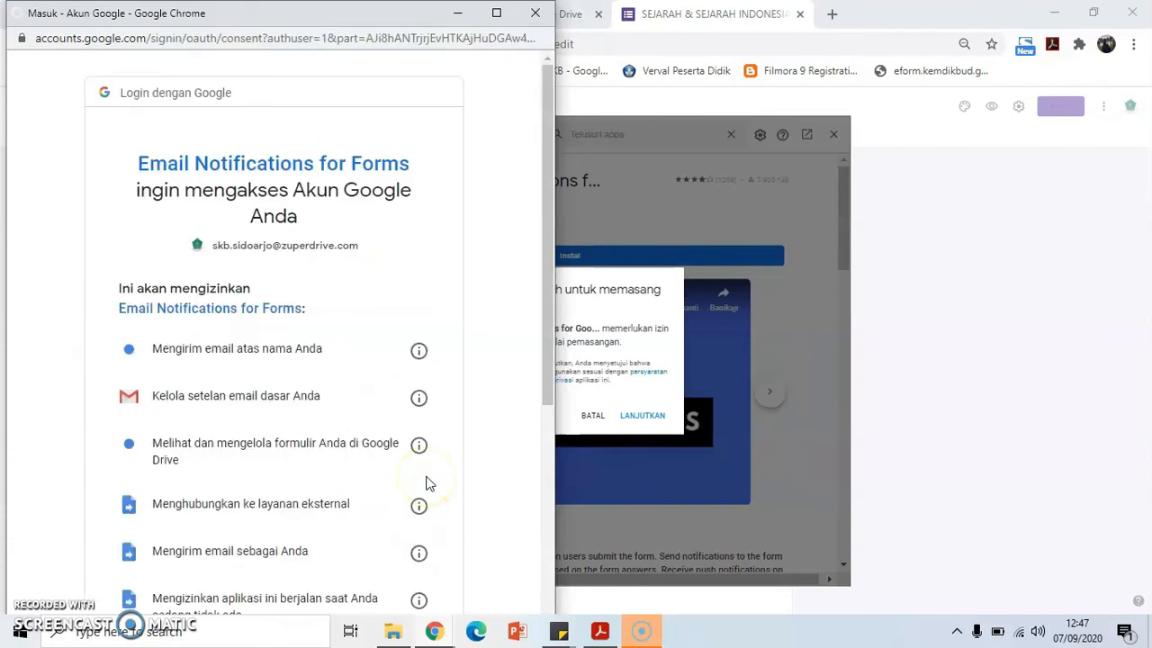
pyautogui.scroll(-5, 429, 483)
pyautogui.click(381, 550)
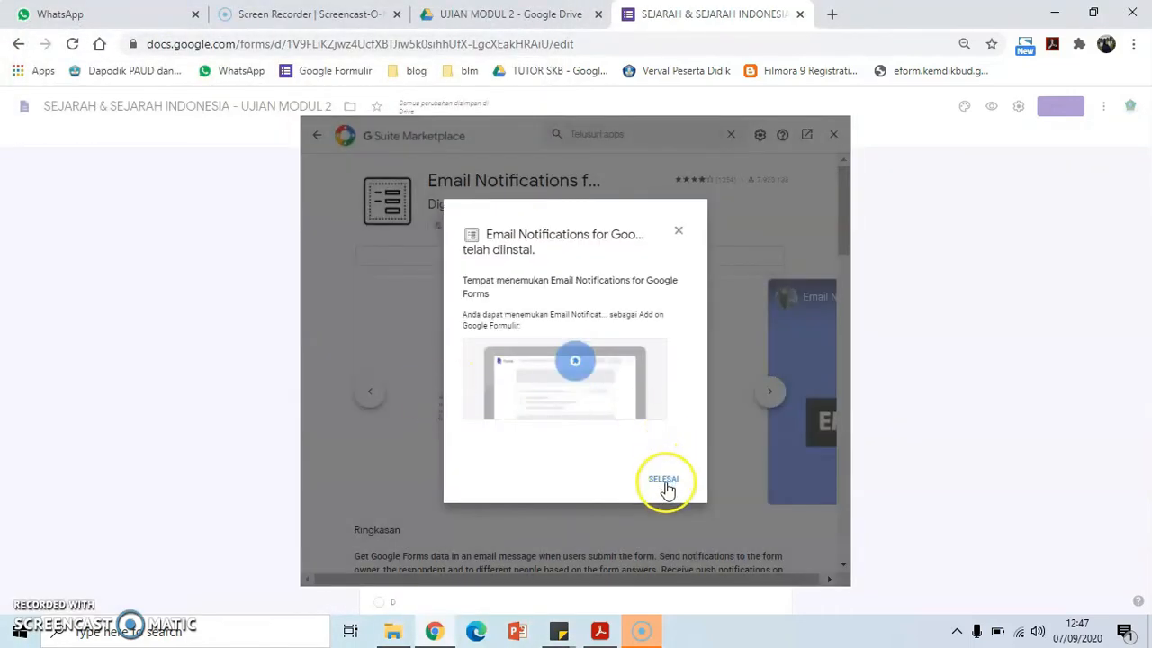
pyautogui.click(664, 480)
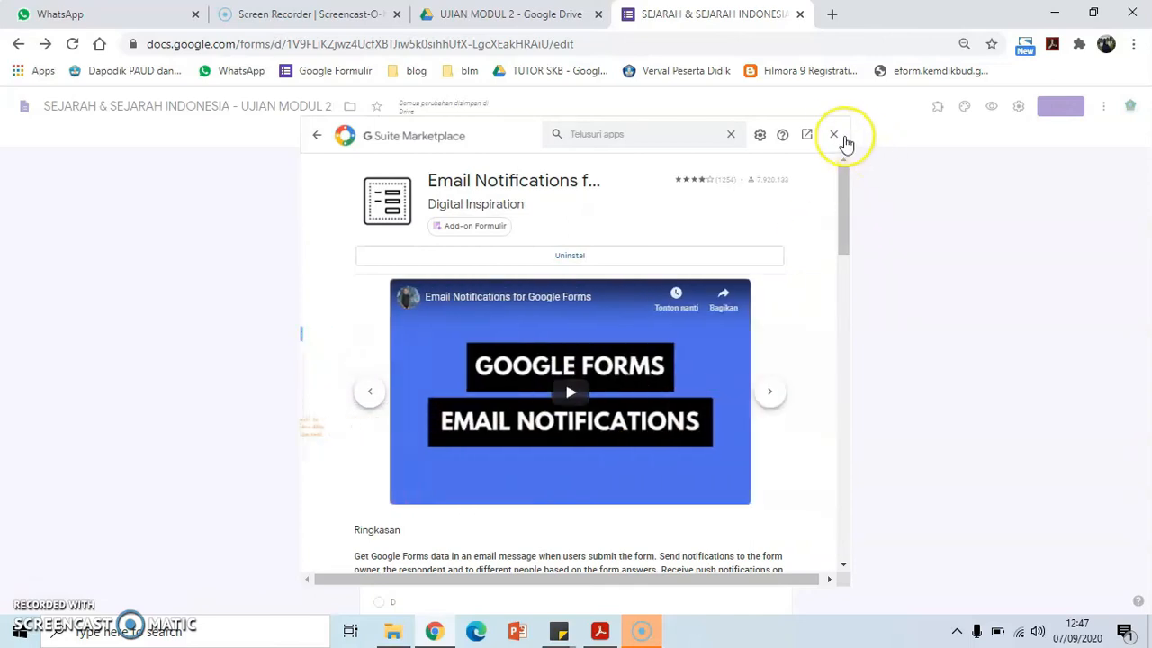
pyautogui.click(834, 134)
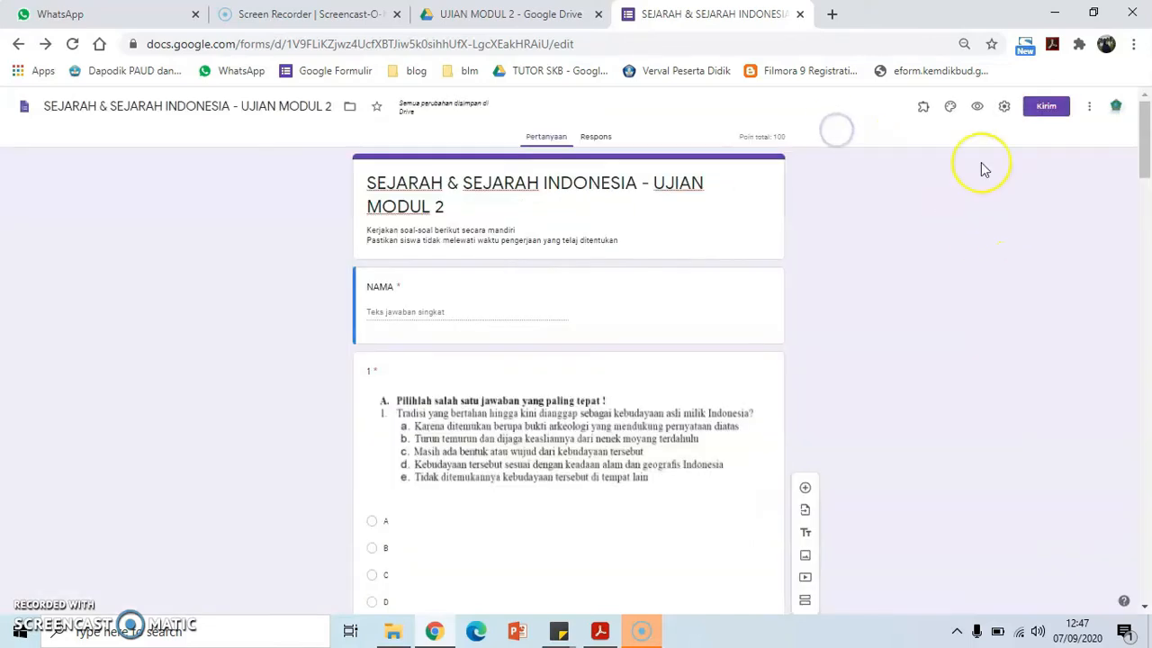
# Step: Open Limit Google Form Responses in the Email Notifications for Forms add-on and set the form's start date to 09/25/2020
pyautogui.click(924, 107)
pyautogui.click(938, 140)
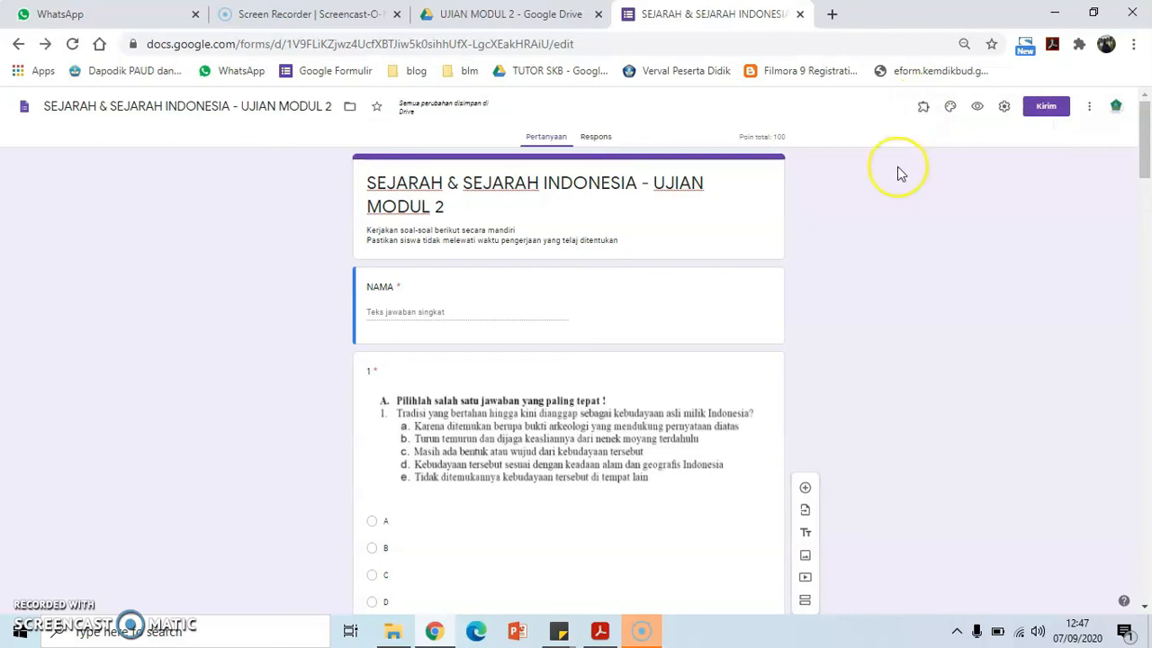
pyautogui.click(922, 110)
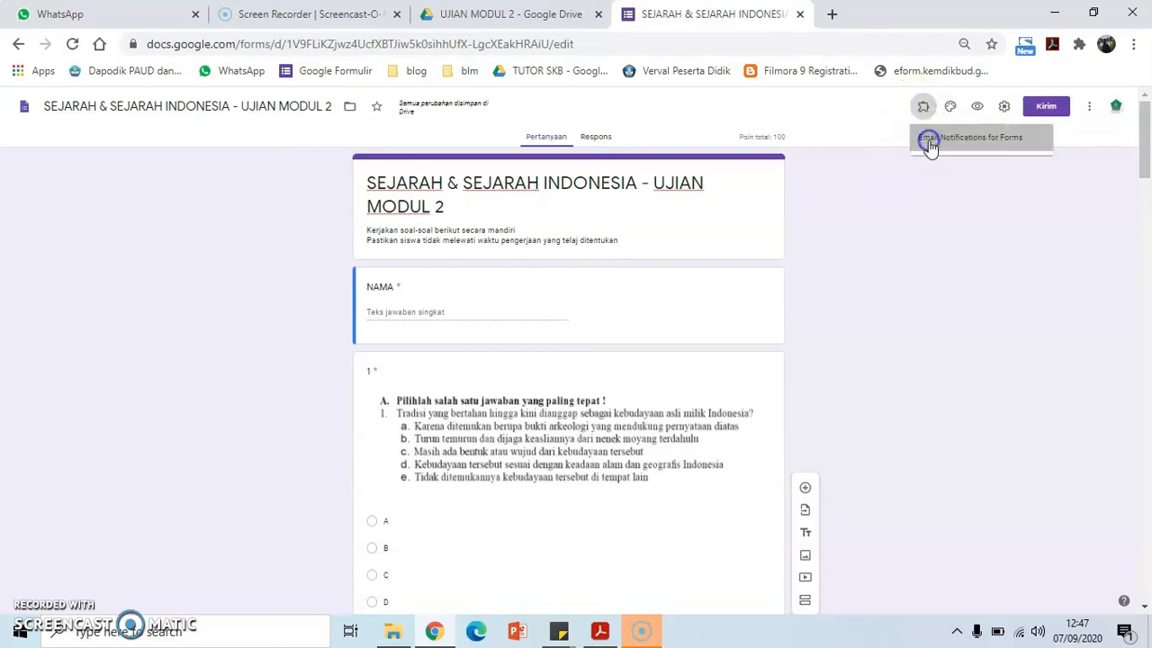
pyautogui.click(930, 144)
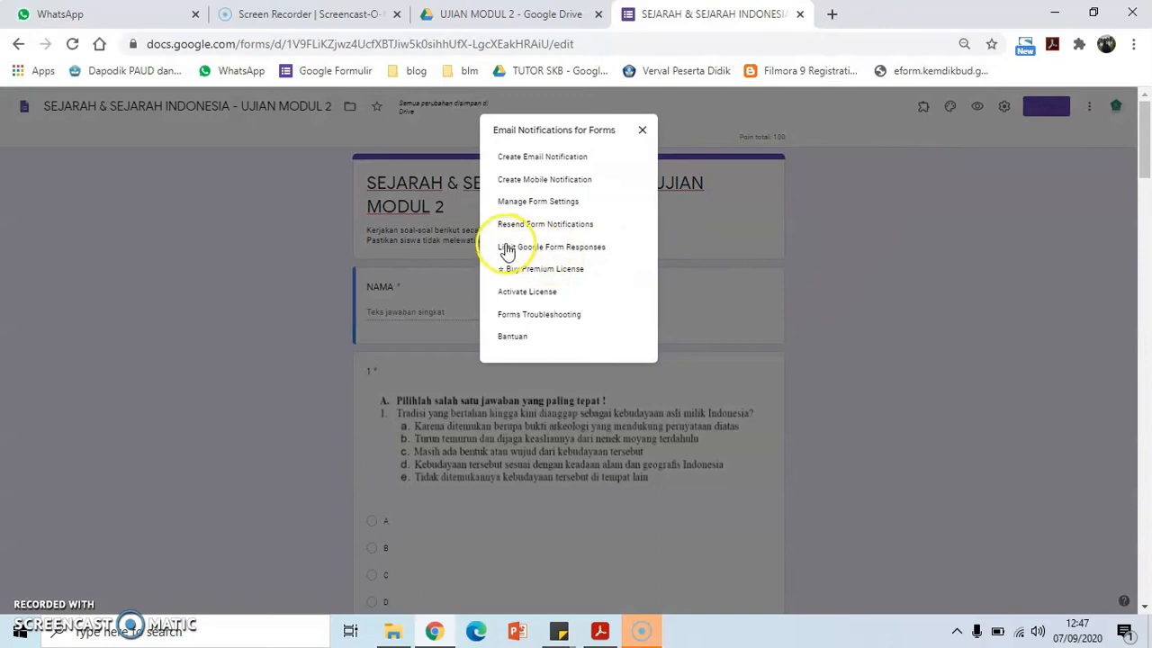
pyautogui.click(575, 247)
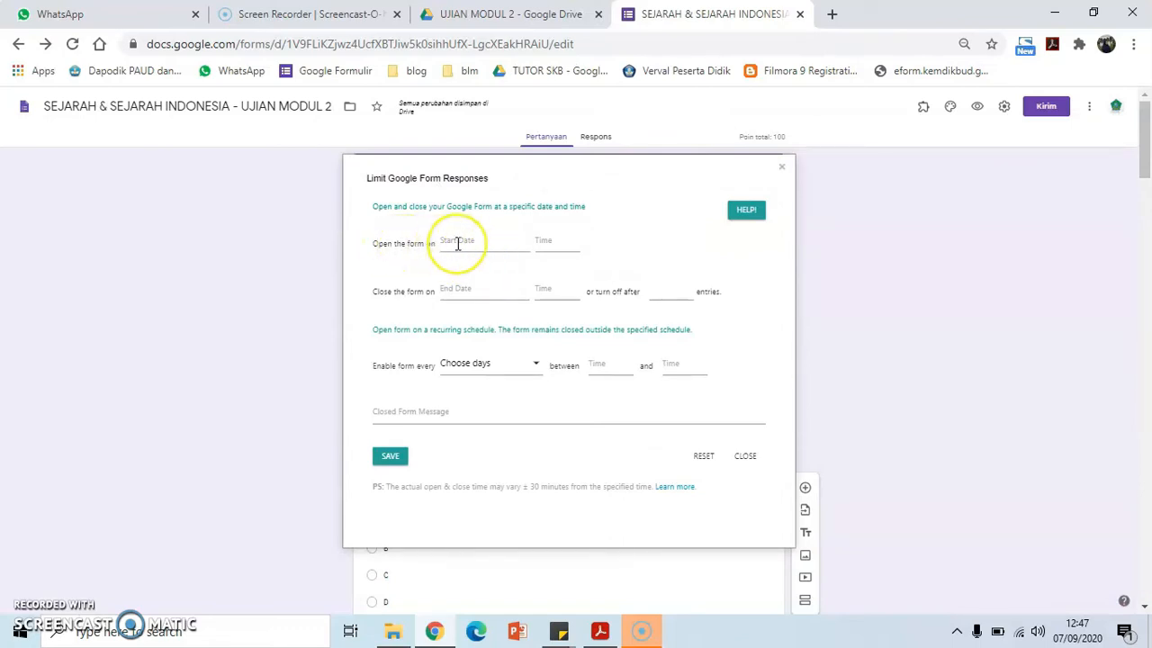
pyautogui.click(479, 241)
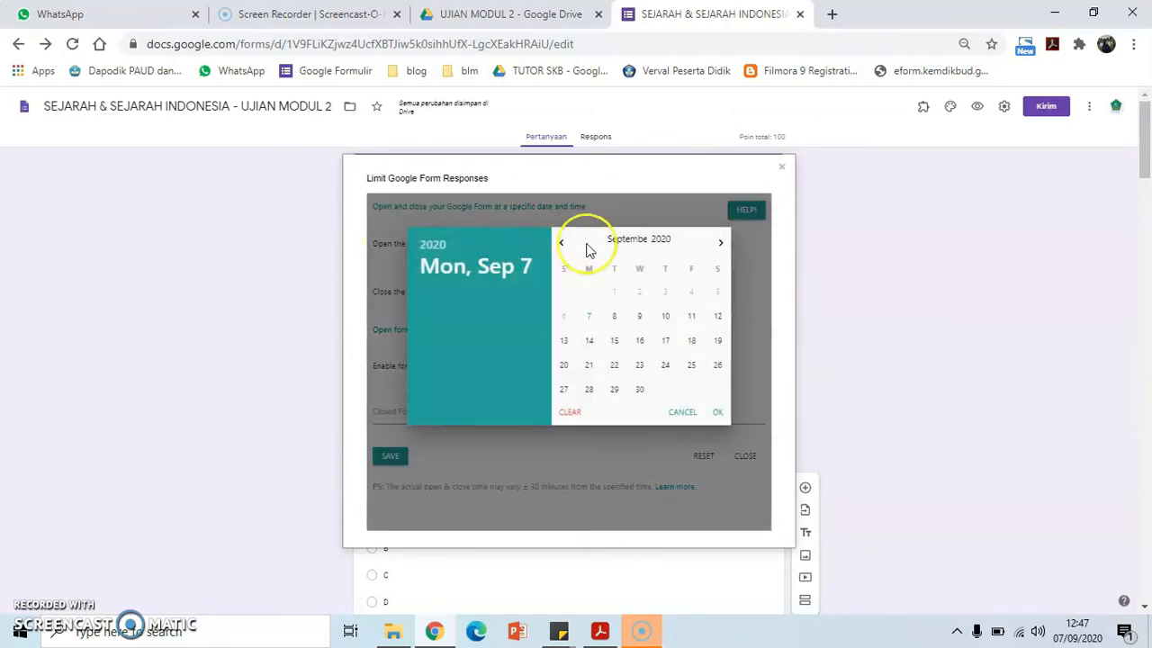
pyautogui.click(693, 366)
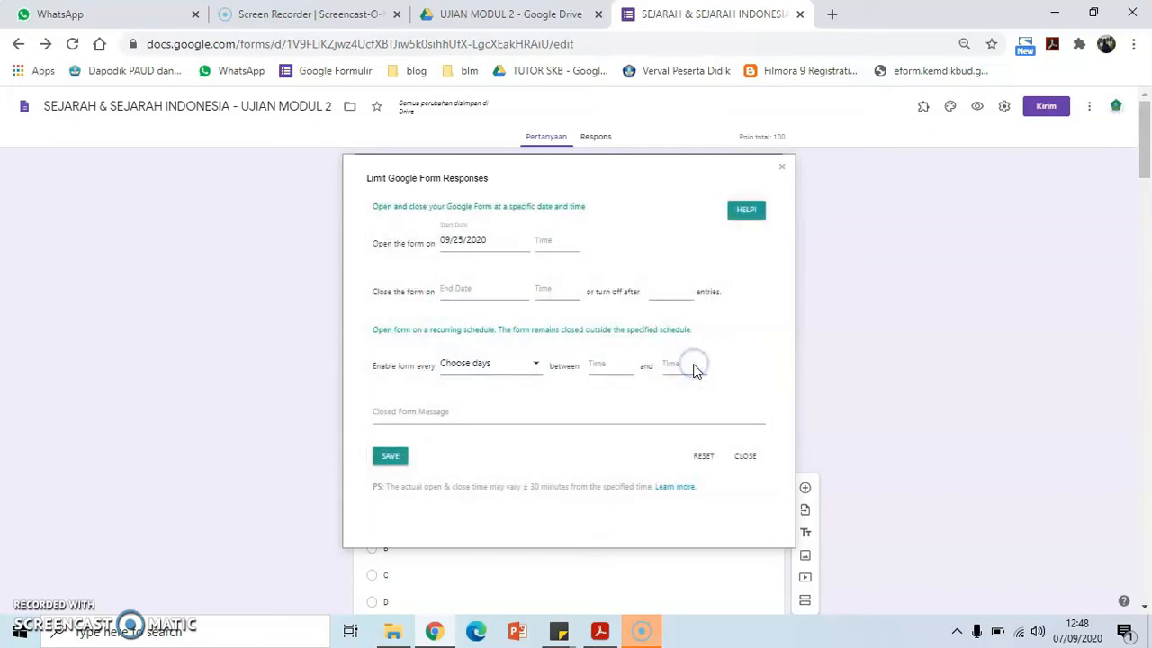
# Step: Set the time at which the form opens on its start date to 06:00
pyautogui.click(549, 243)
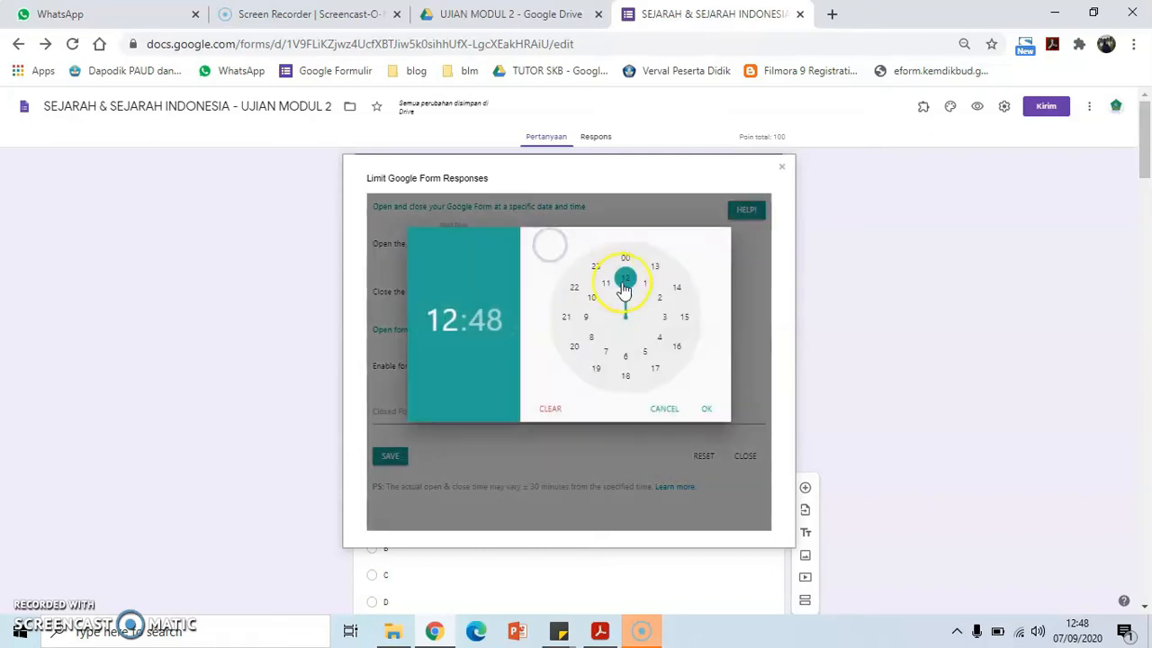
pyautogui.click(631, 358)
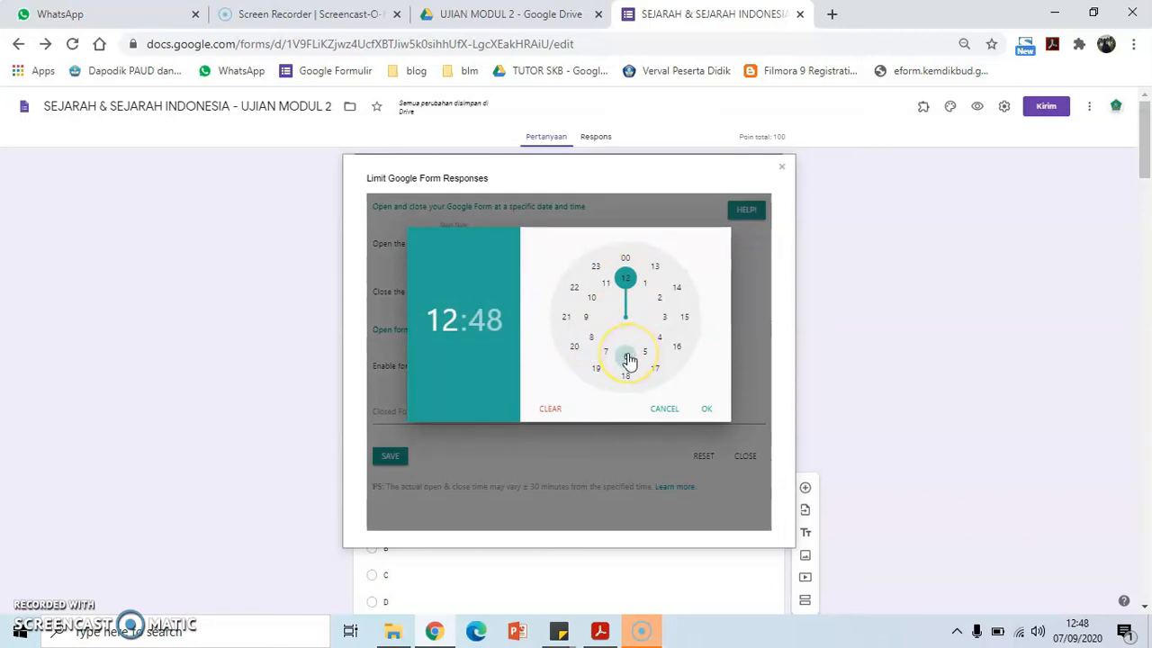
pyautogui.click(628, 286)
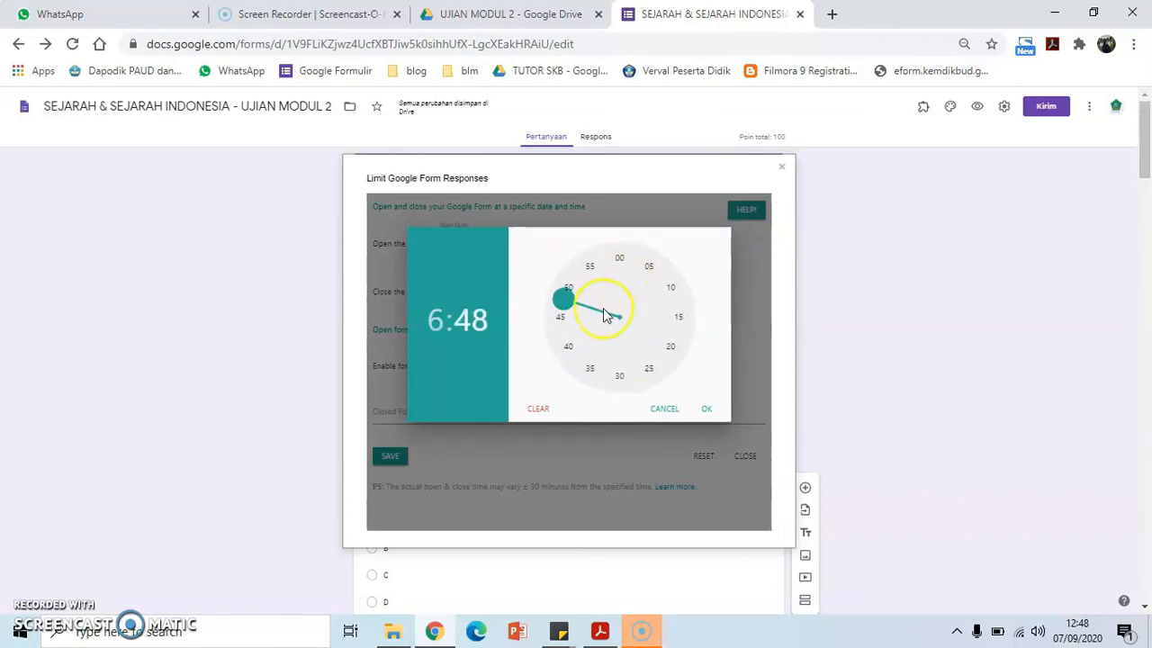
pyautogui.click(618, 257)
# Step: Set the form to close on 09/26/2020 at 06:00
pyautogui.click(483, 294)
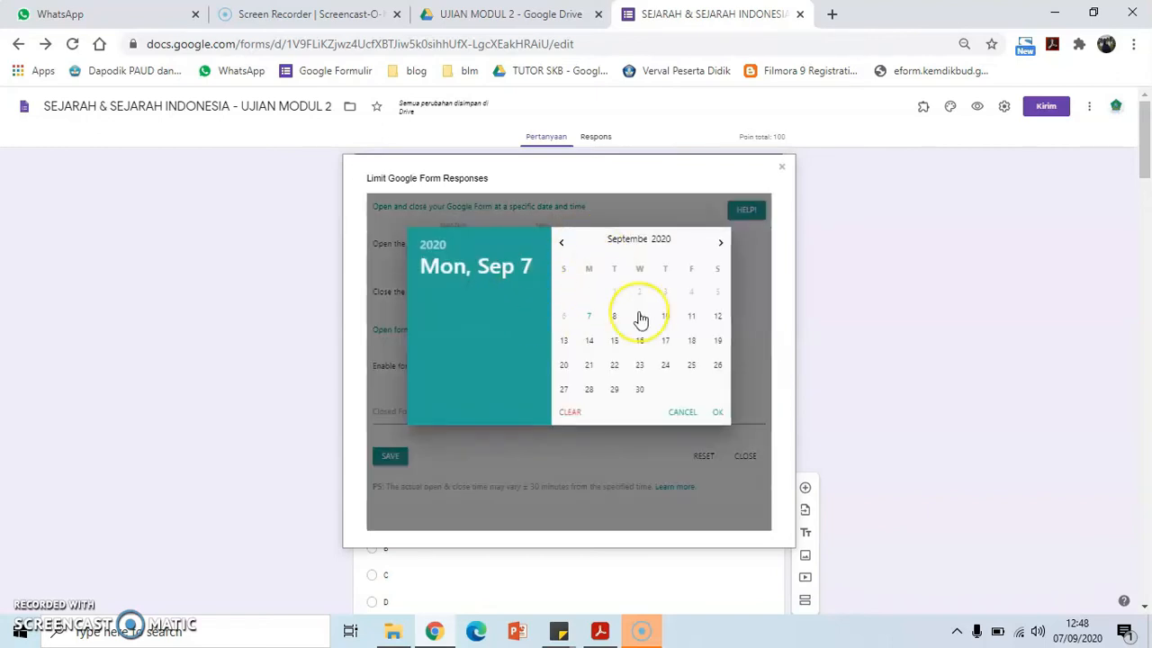
pyautogui.click(717, 364)
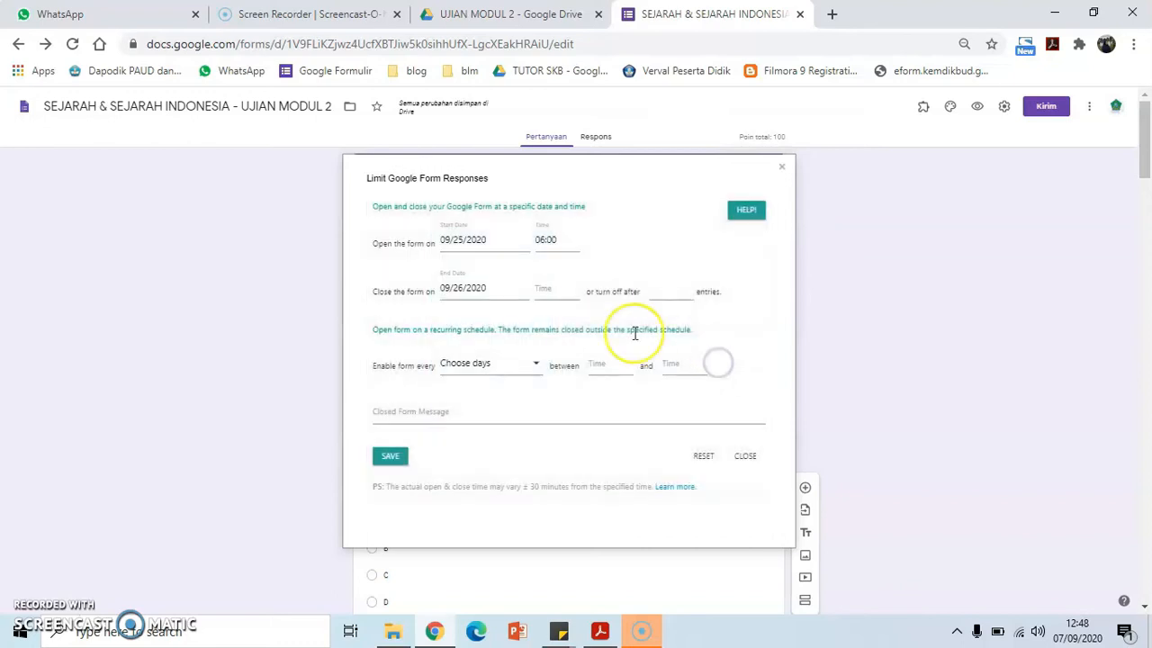
pyautogui.click(553, 294)
pyautogui.click(624, 360)
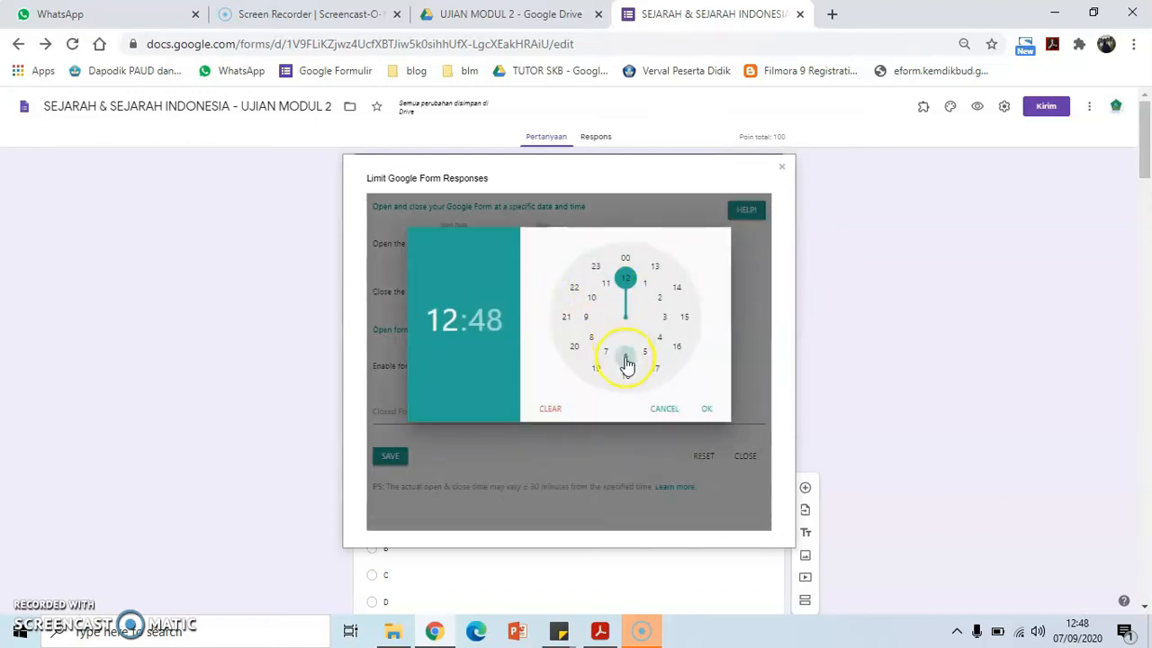
pyautogui.click(620, 269)
pyautogui.click(706, 408)
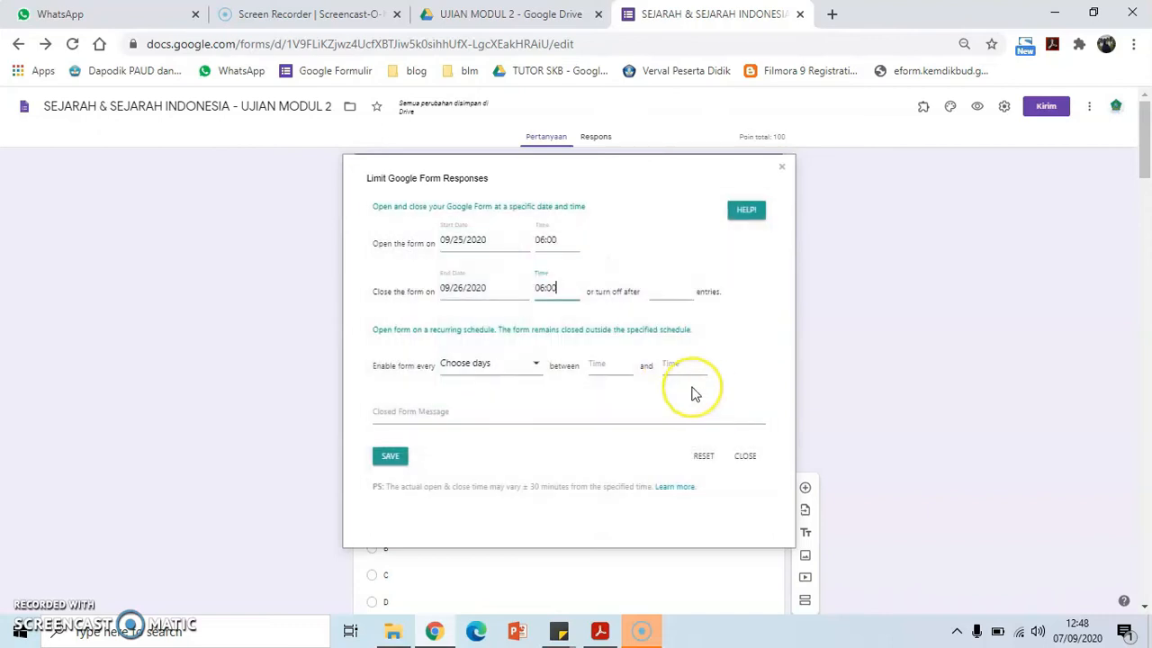
# Step: Set the closed form message to "Maaf, form UJIAN MODUL 2 hanya bisa diakses sesuai dengan jadwal ujian yang telah ditentukan" and save the response limits
pyautogui.click(667, 293)
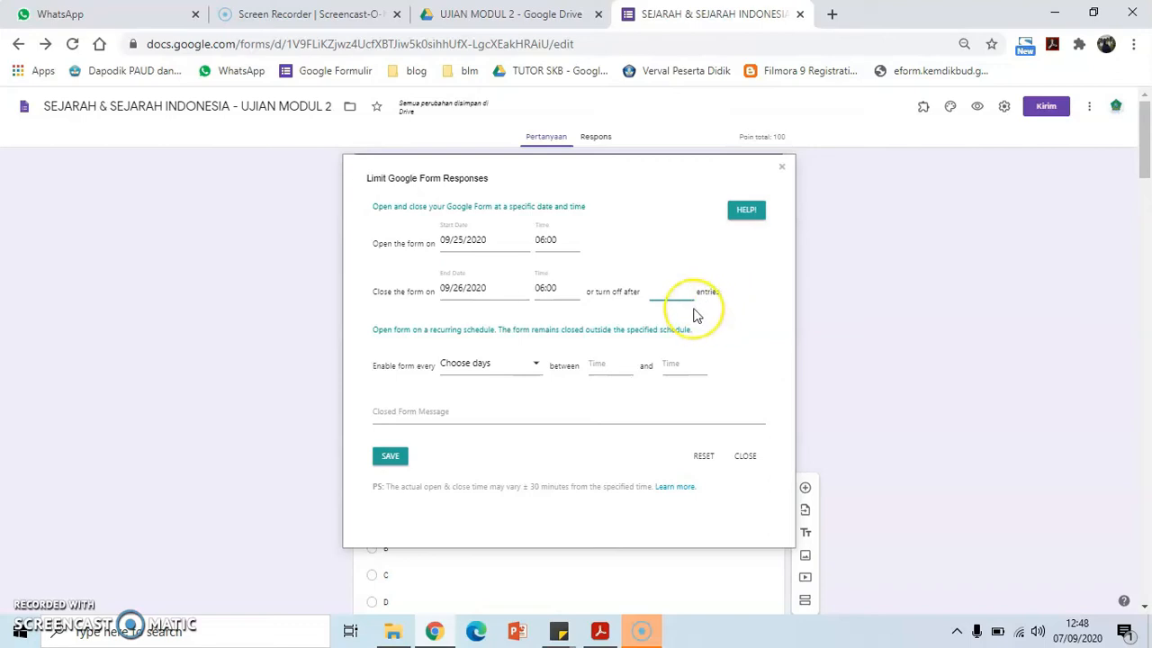
pyautogui.click(462, 412)
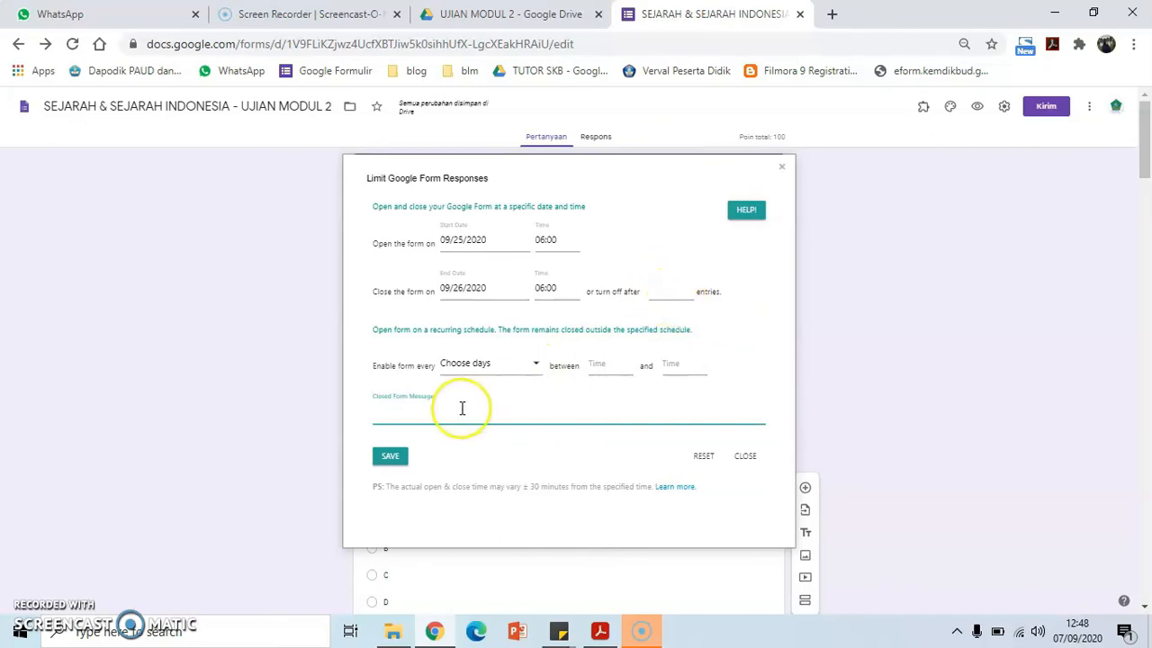
pyautogui.click(373, 401)
pyautogui.click(399, 402)
pyautogui.click(394, 415)
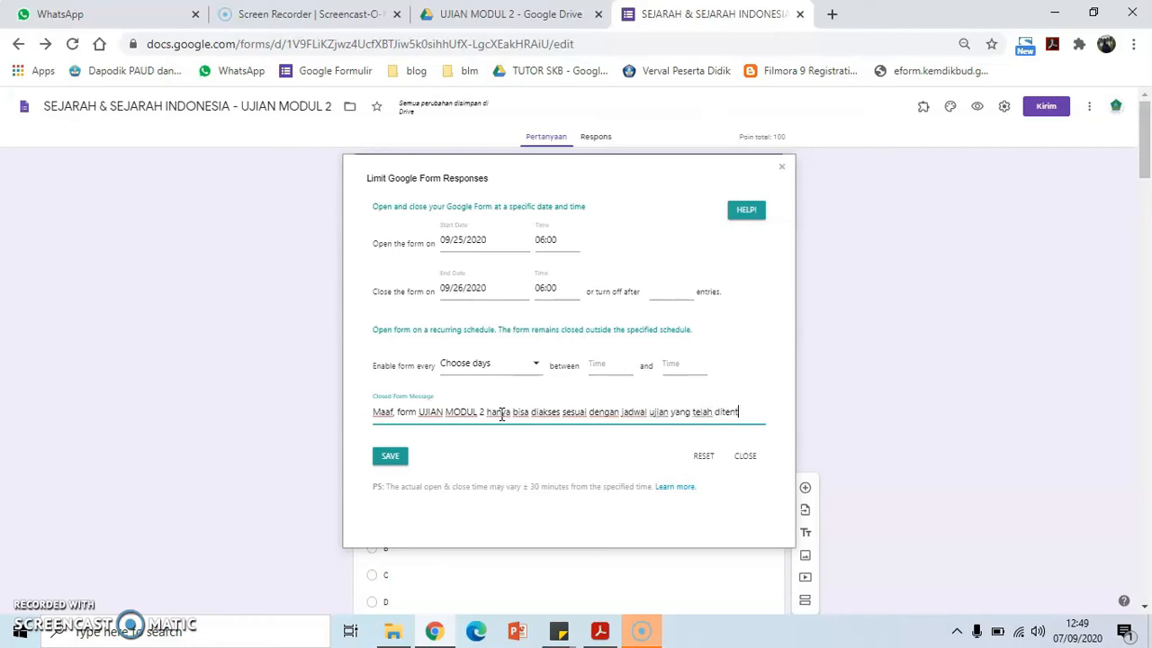
pyautogui.click(390, 456)
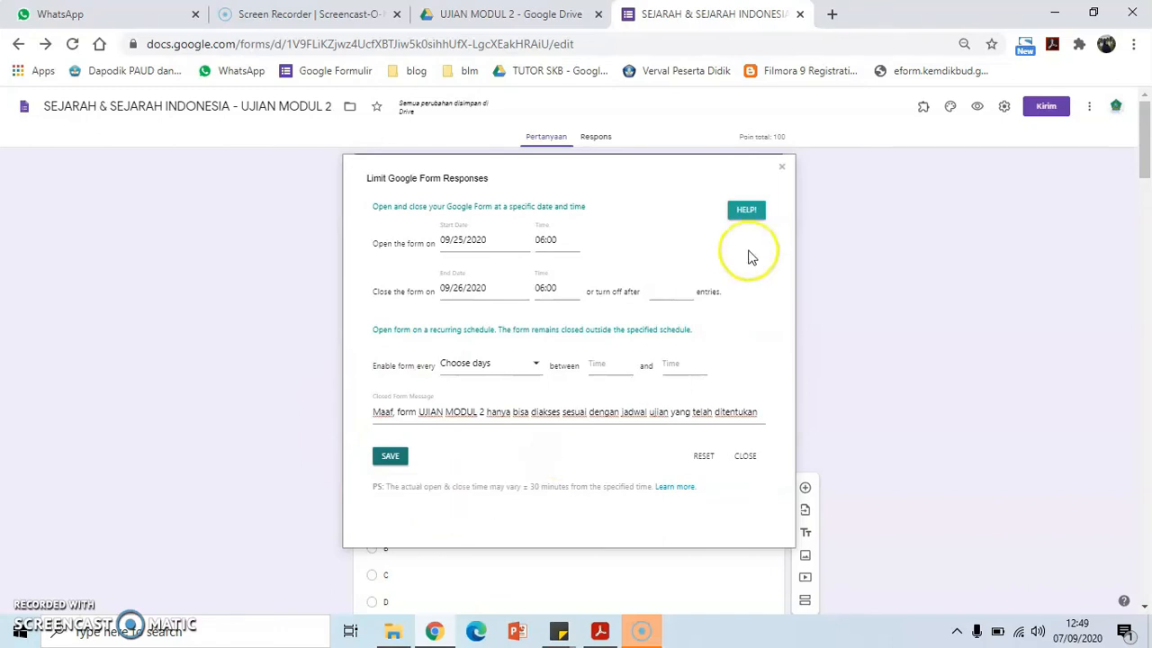
pyautogui.click(781, 167)
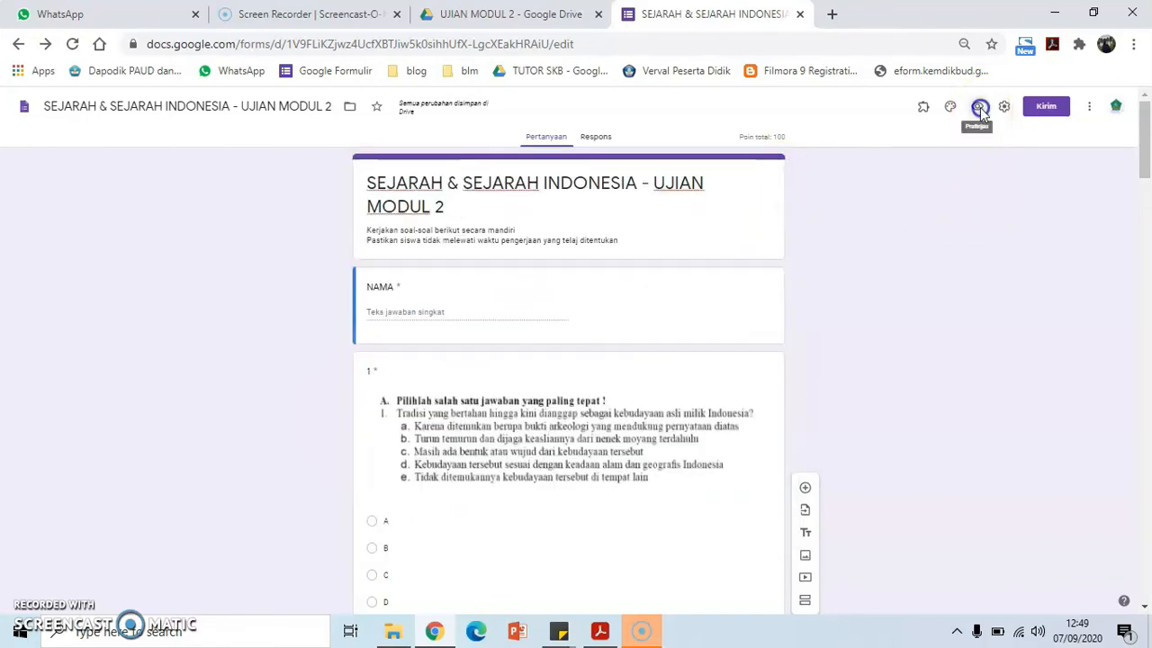
# Step: Preview the form to check its closed-form page, then close the preview and the form to return to the UJIAN MODUL 2 Drive folder
pyautogui.click(980, 108)
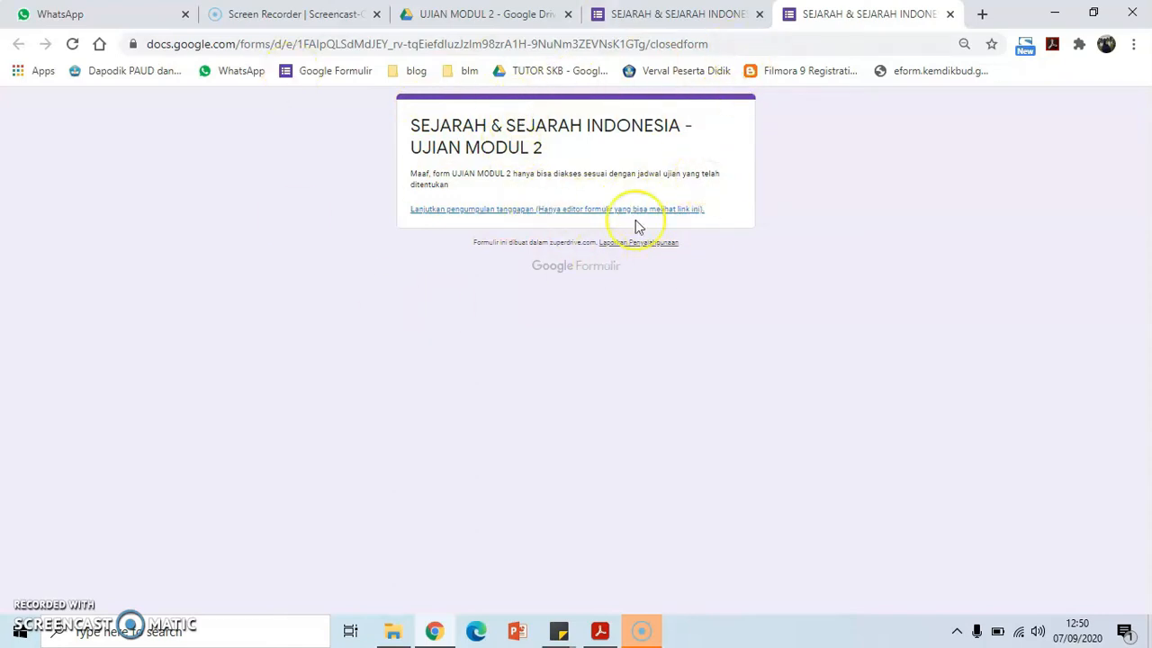
pyautogui.click(949, 15)
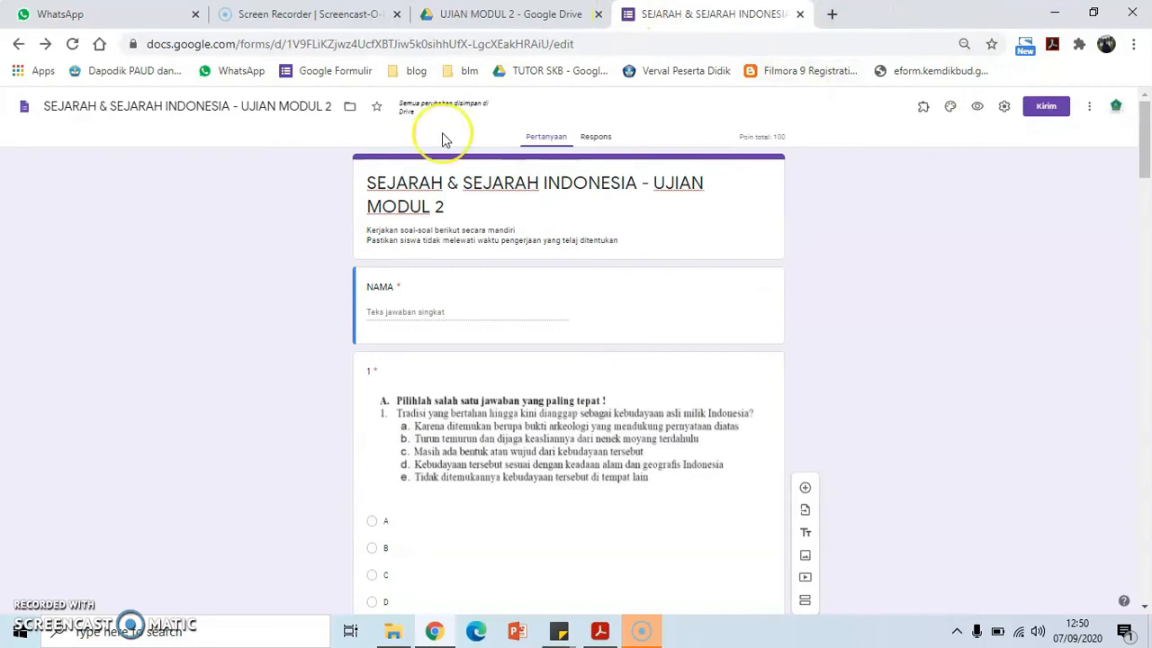
pyautogui.click(799, 16)
pyautogui.scroll(1, 386, 371)
pyautogui.scroll(-1, 386, 369)
pyautogui.scroll(1, 368, 234)
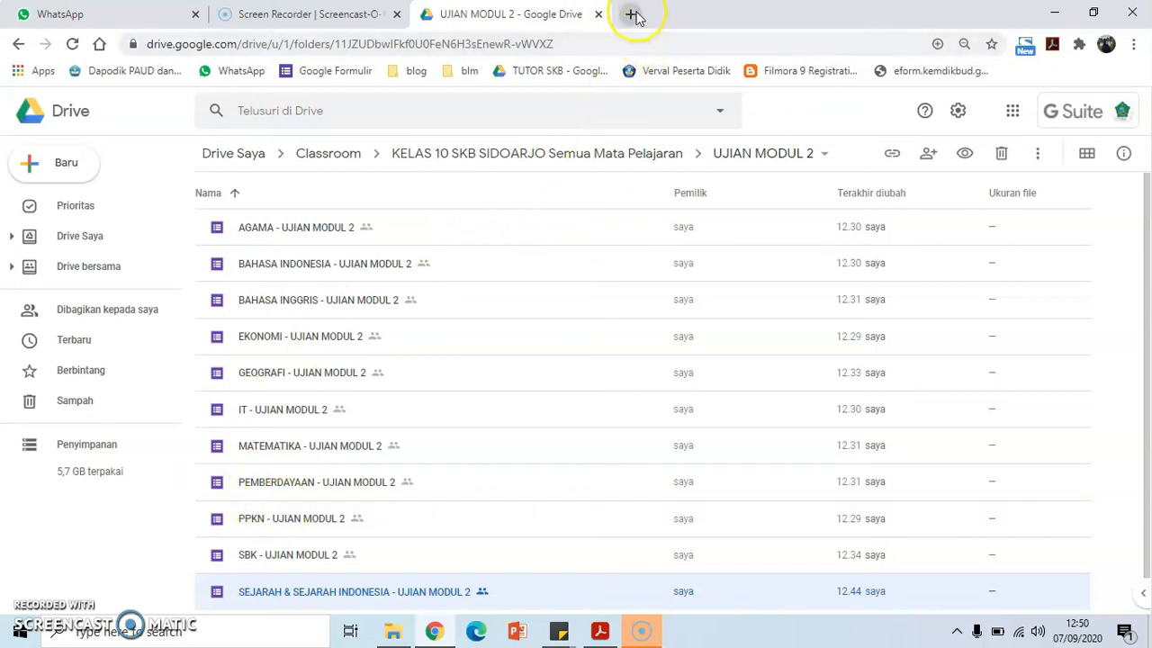
# Step: Switch to Google Classroom and change from the personal account to the school's Google account
pyautogui.click(1014, 110)
pyautogui.scroll(-5, 1044, 369)
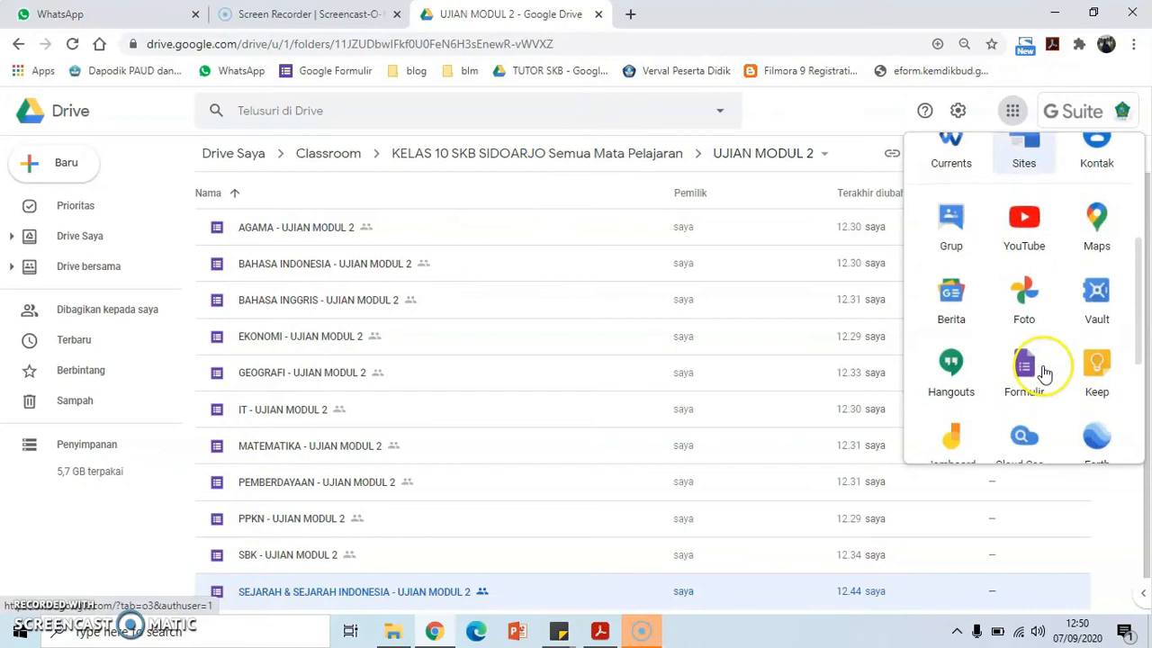
pyautogui.click(963, 441)
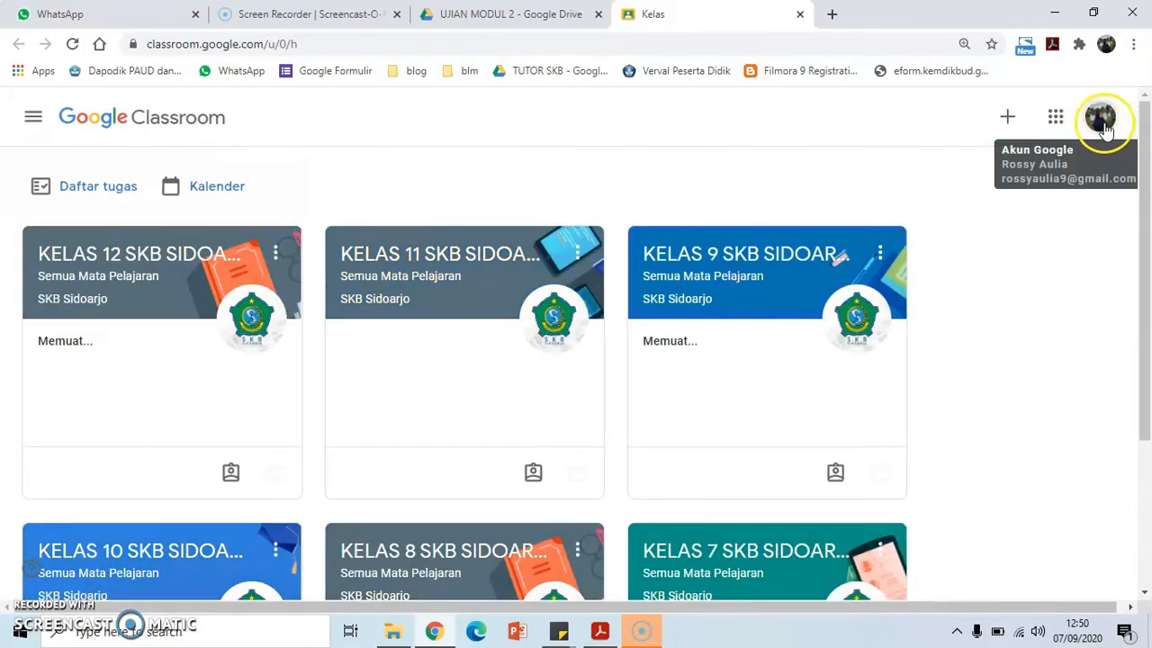
pyautogui.click(1105, 117)
pyautogui.click(941, 400)
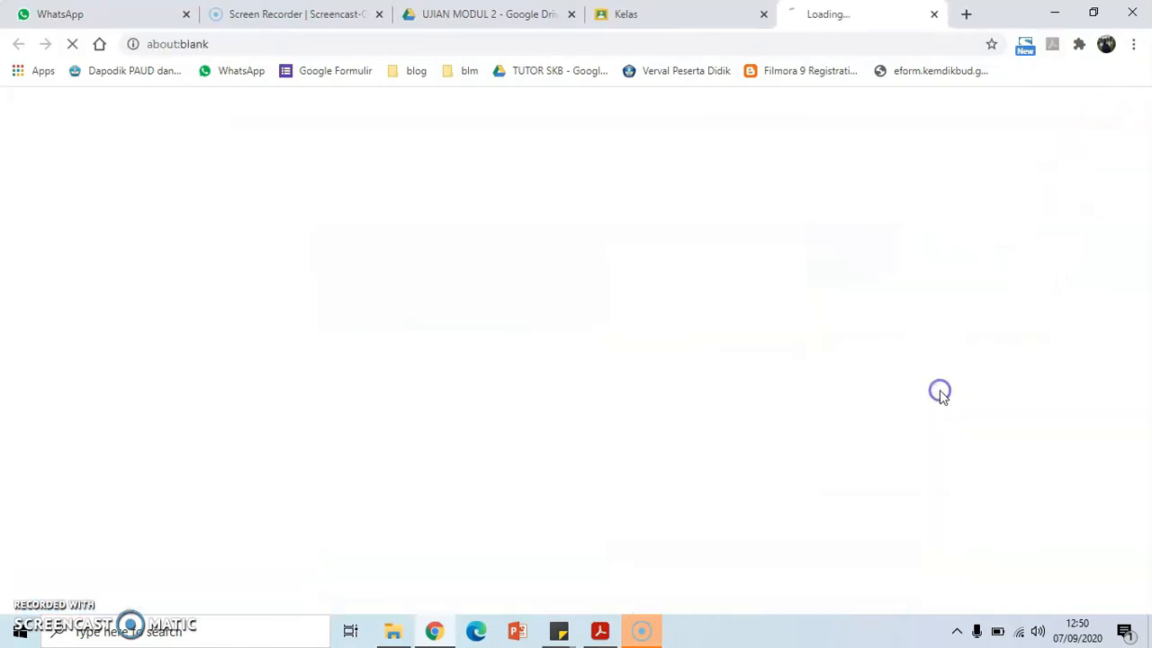
pyautogui.click(757, 14)
pyautogui.click(663, 192)
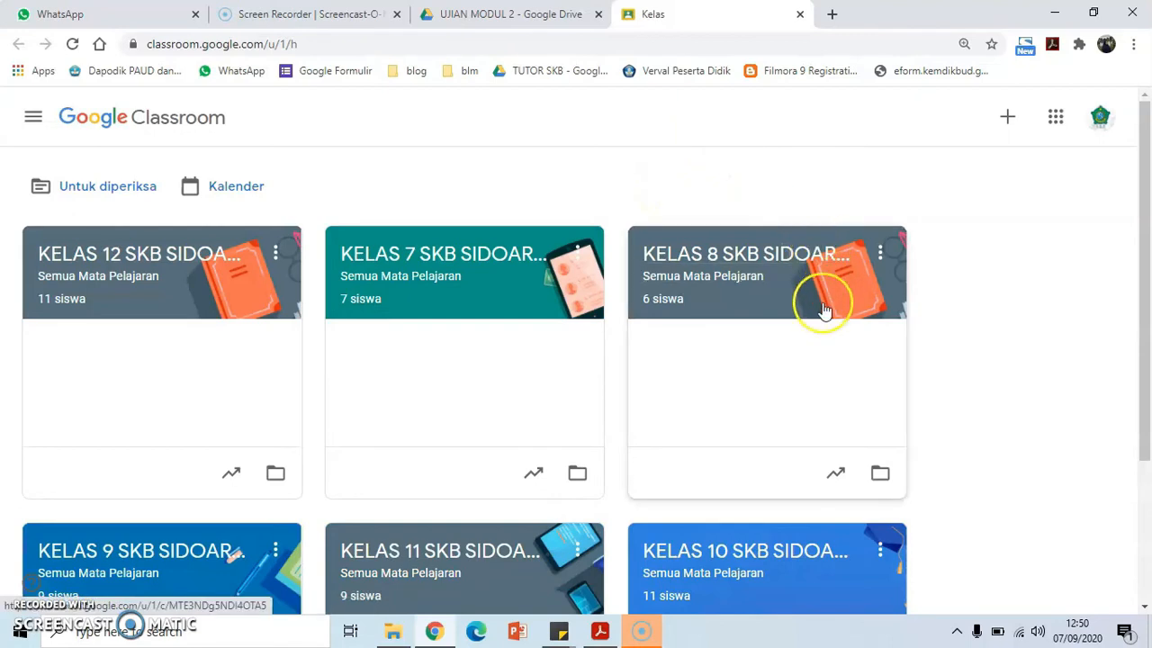
# Step: Open the classwork page of the class KELAS 10 SKB SIDOARJO
pyautogui.scroll(-1, 408, 379)
pyautogui.scroll(-2, 407, 379)
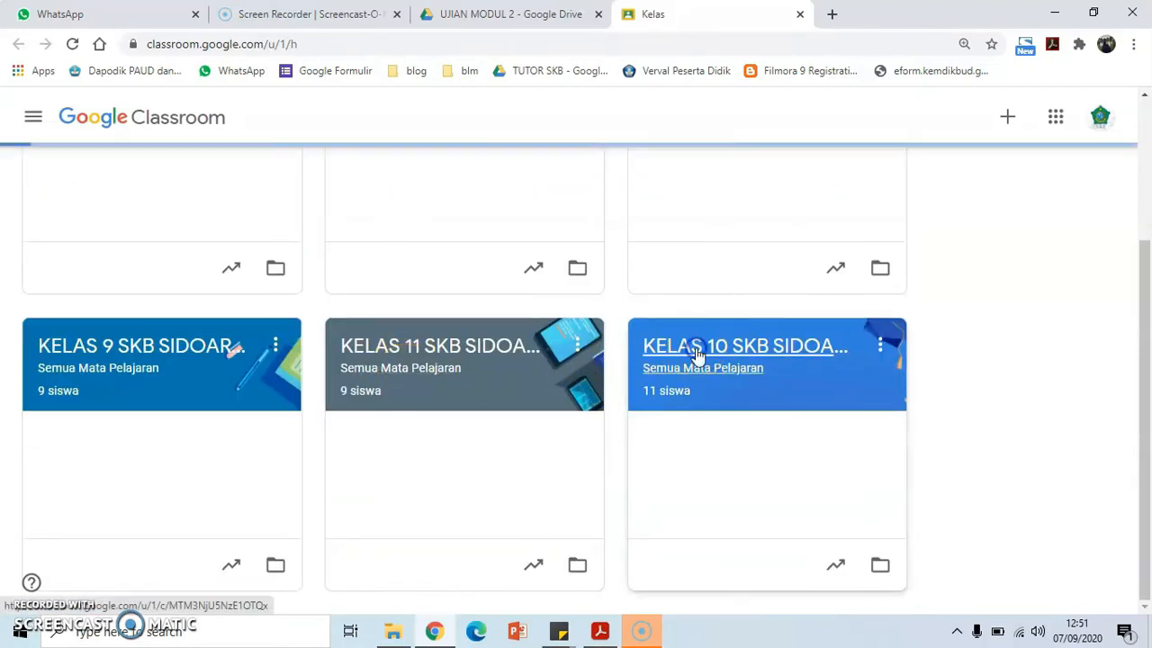
pyautogui.click(691, 349)
pyautogui.click(676, 125)
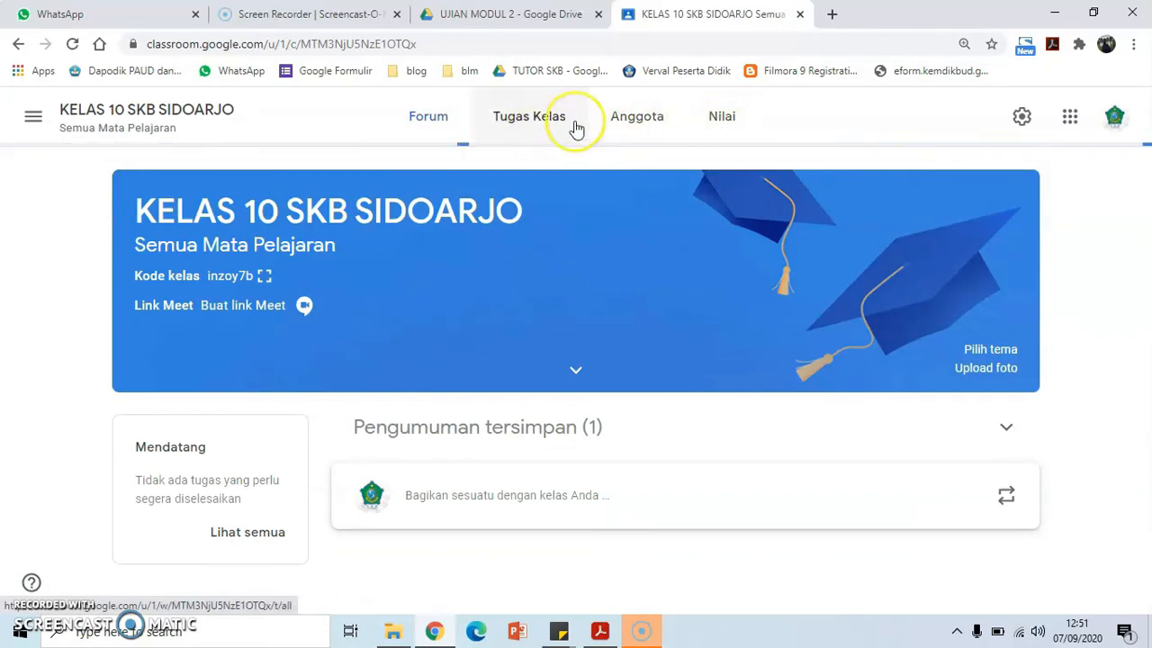
pyautogui.click(544, 129)
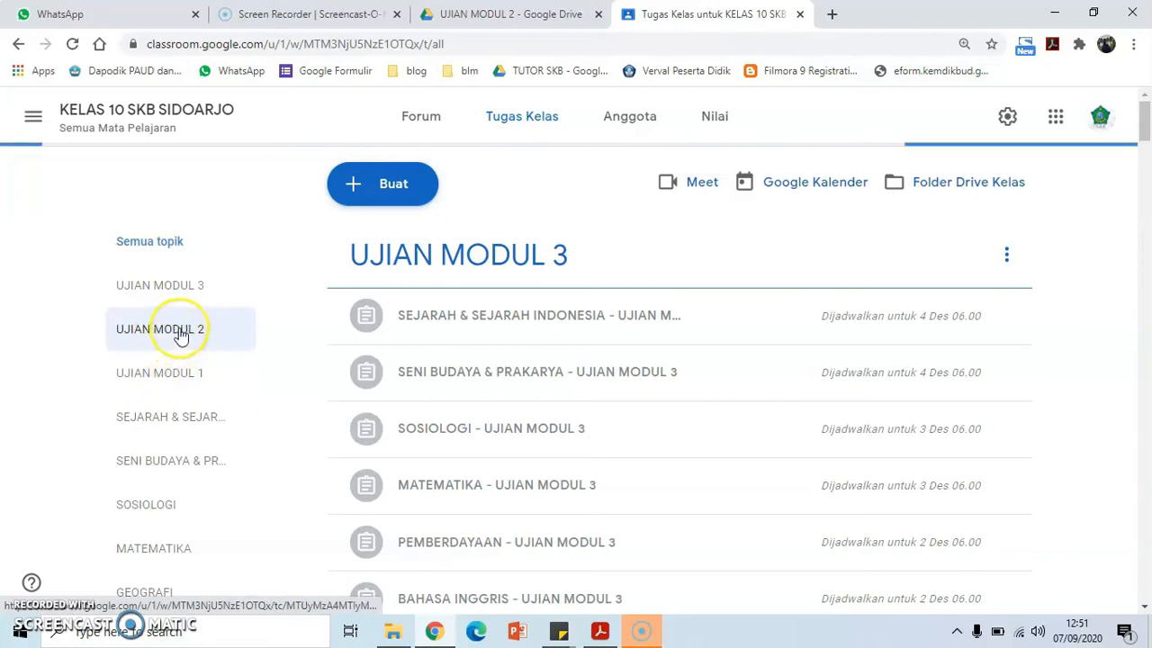
# Step: Add a classwork topic named UJIAN MODUL 4
pyautogui.click(352, 182)
pyautogui.click(389, 493)
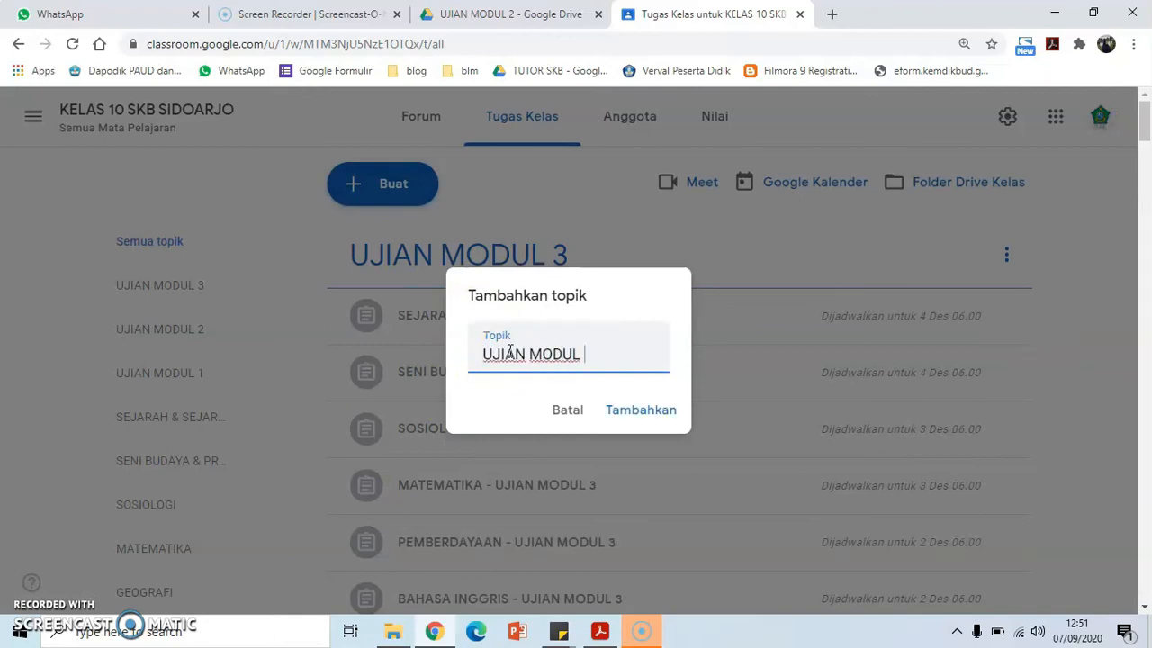
pyautogui.click(634, 410)
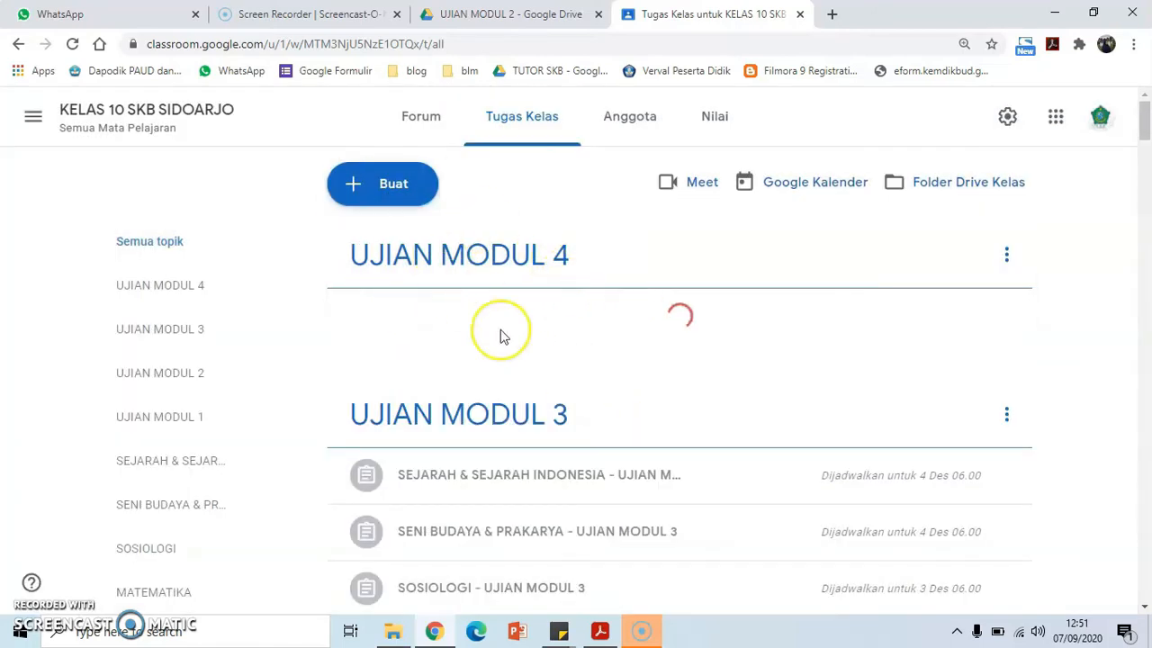
# Step: Create a quiz assignment titled SEJARAH & SEJARAH INDONESIA - UJIAN MODUL 4, with instructions asking for independent work by 23.00 at the latest
pyautogui.click(395, 193)
pyautogui.click(414, 295)
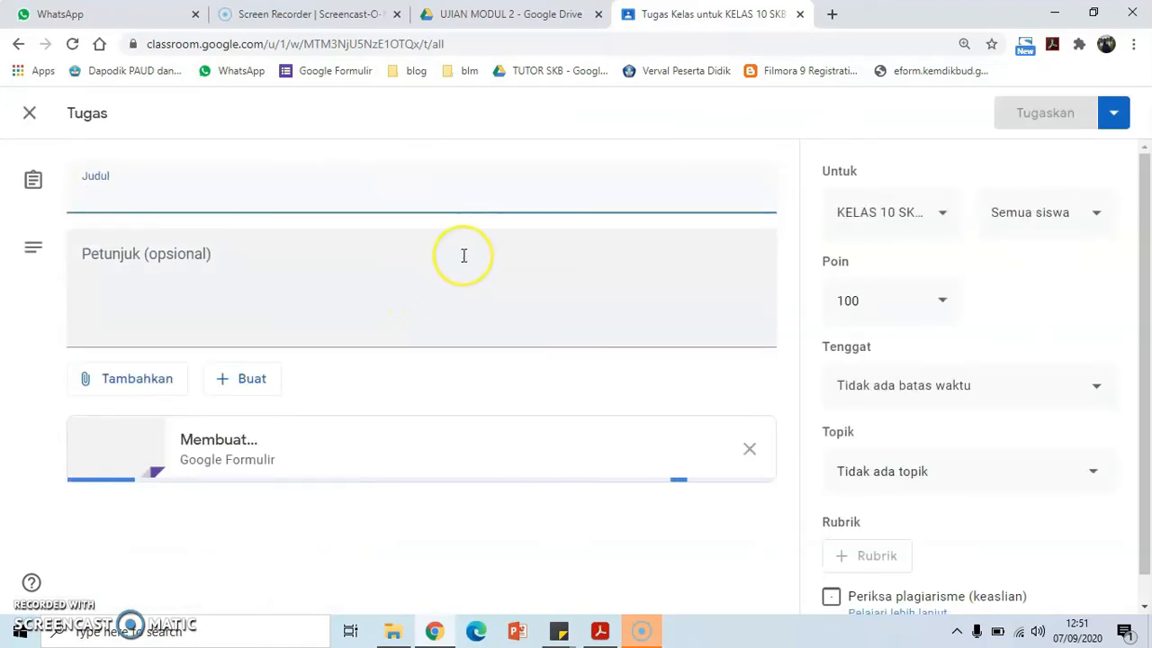
pyautogui.click(108, 189)
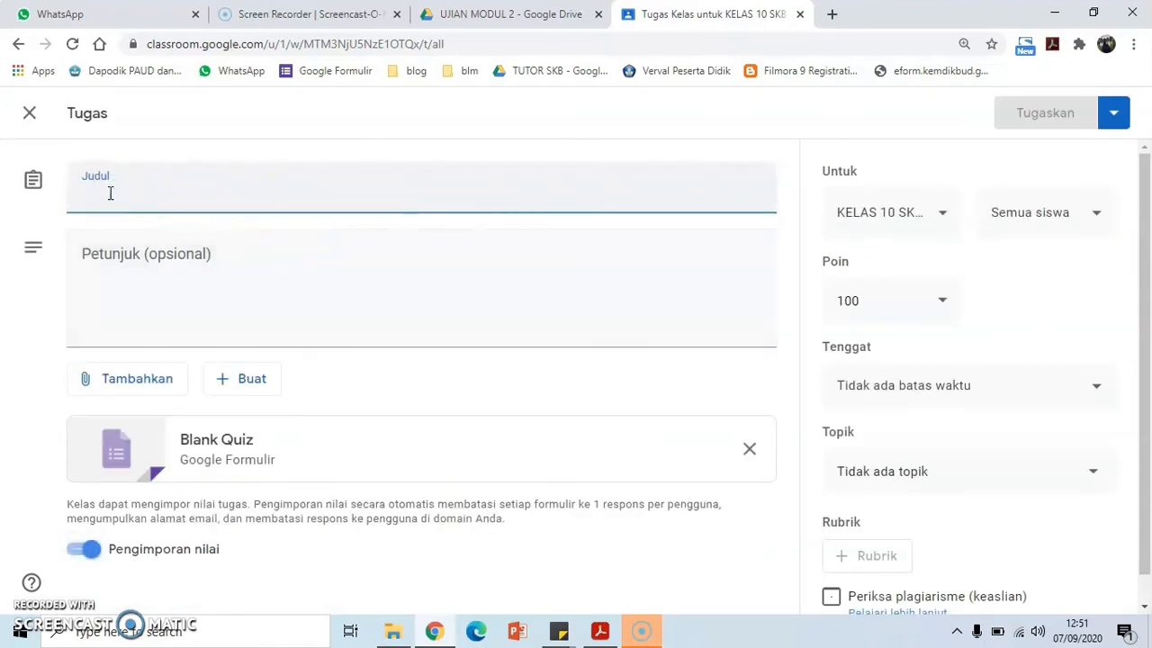
pyautogui.write('SEJARAH & SEJARAH INDONESIA -')
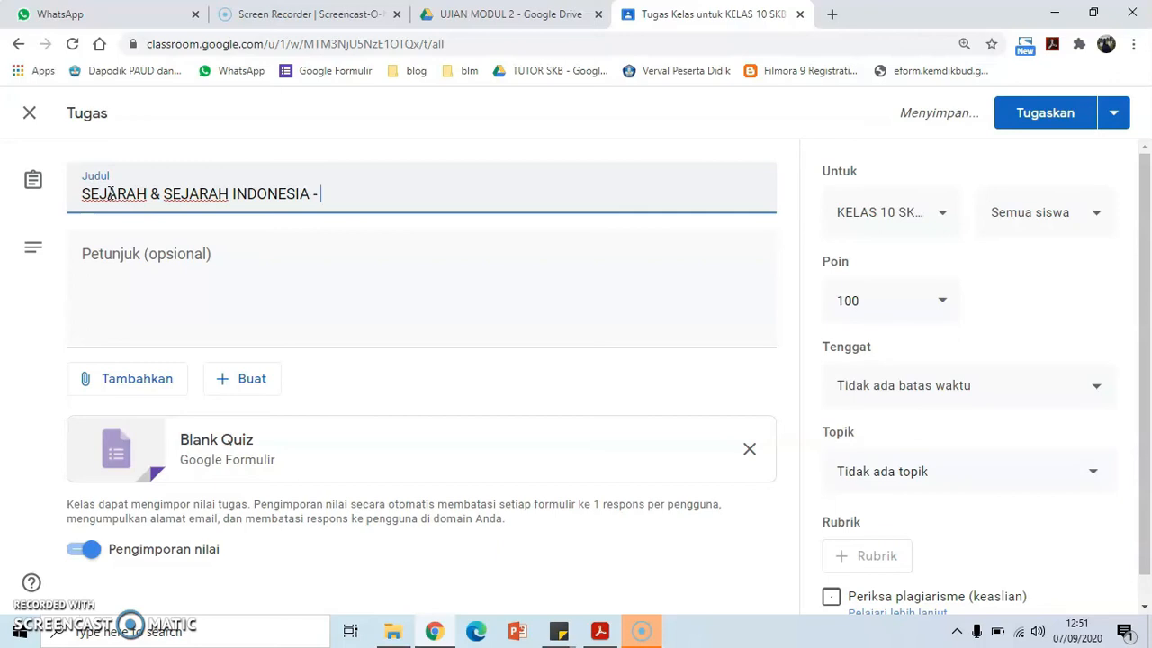
pyautogui.write('UJIAN MODUL 4')
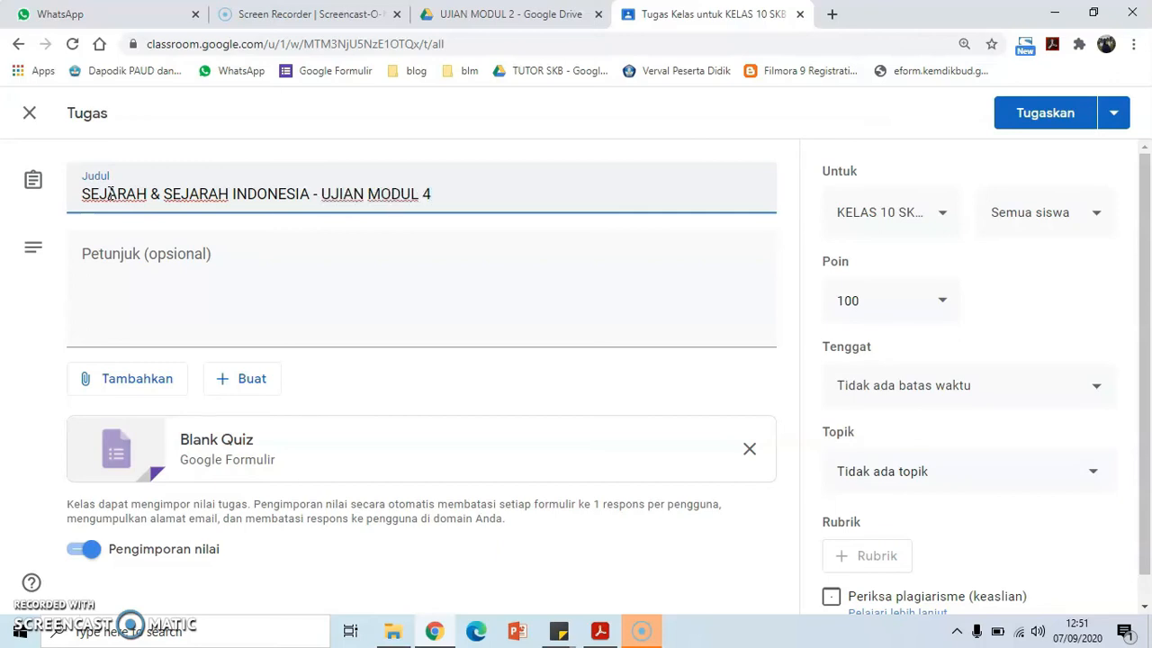
pyautogui.click(124, 264)
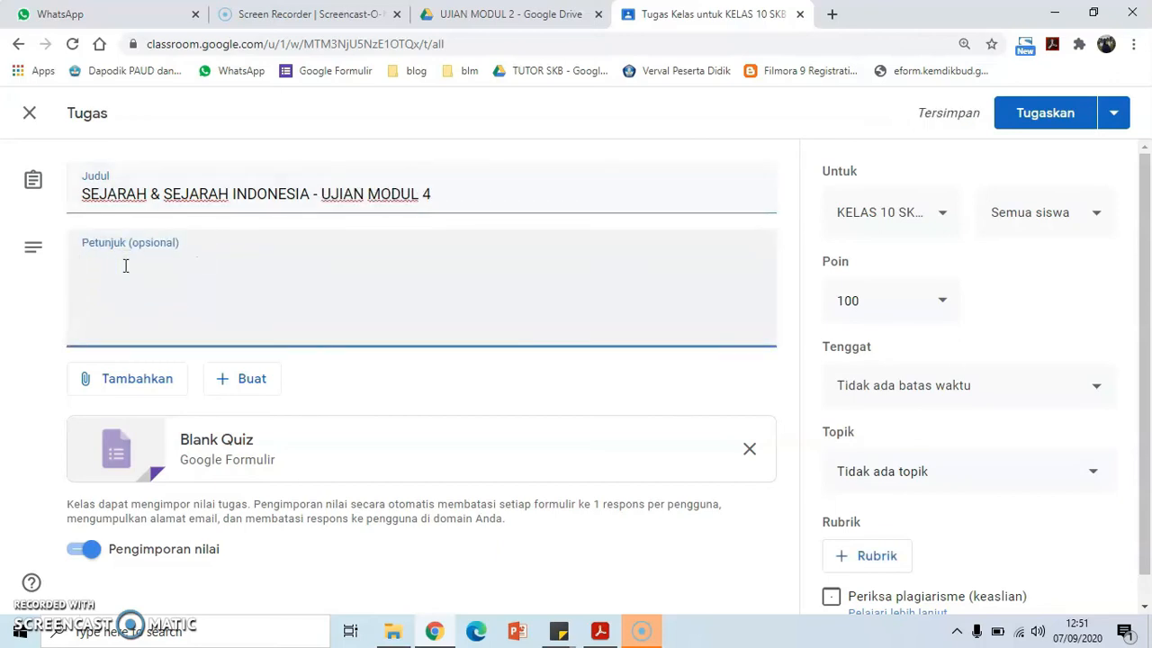
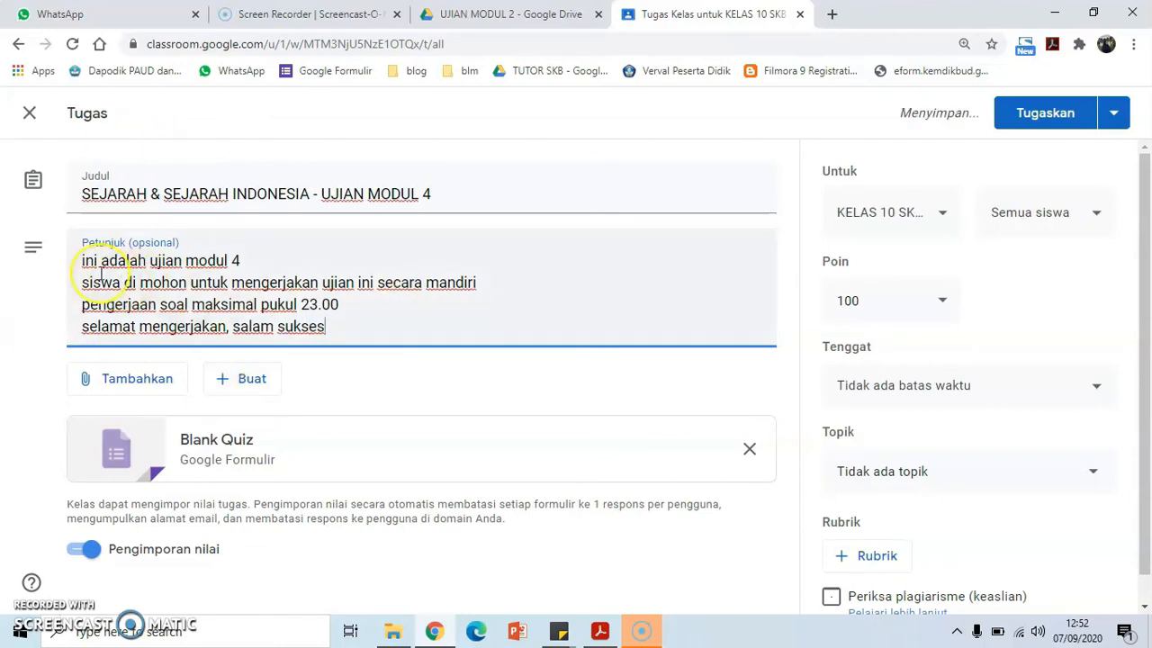
# Step: Read through the assignment's four instruction lines one by one
pyautogui.moveTo(81, 260); pyautogui.dragTo(247, 262)
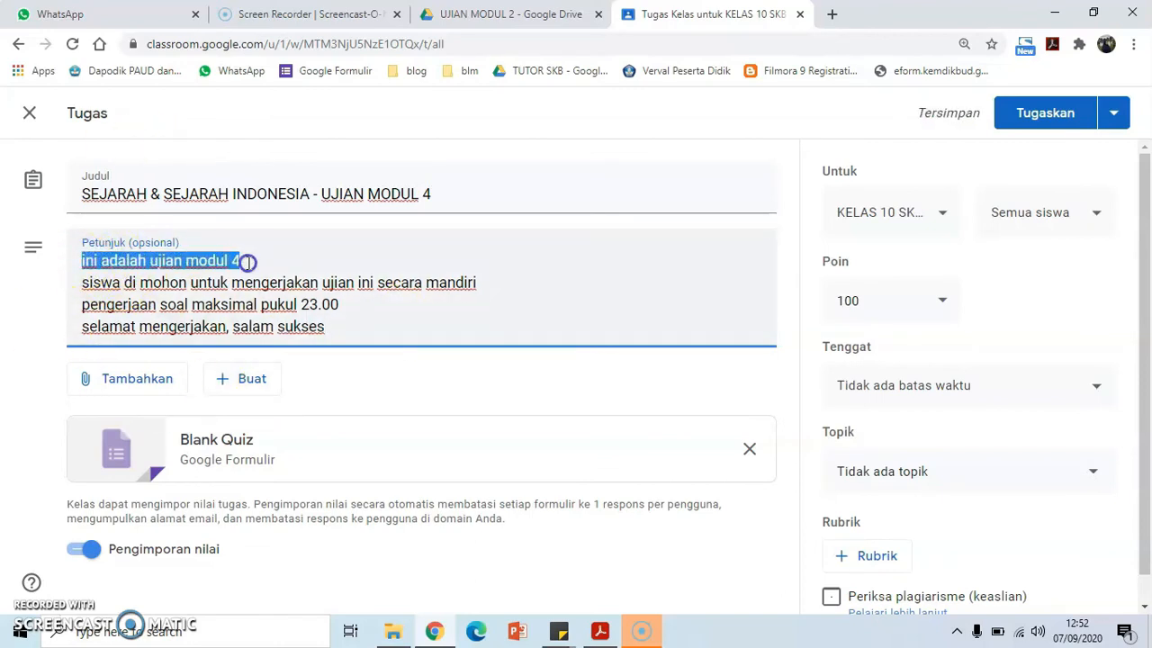
pyautogui.click(268, 261)
pyautogui.moveTo(86, 283); pyautogui.dragTo(501, 290)
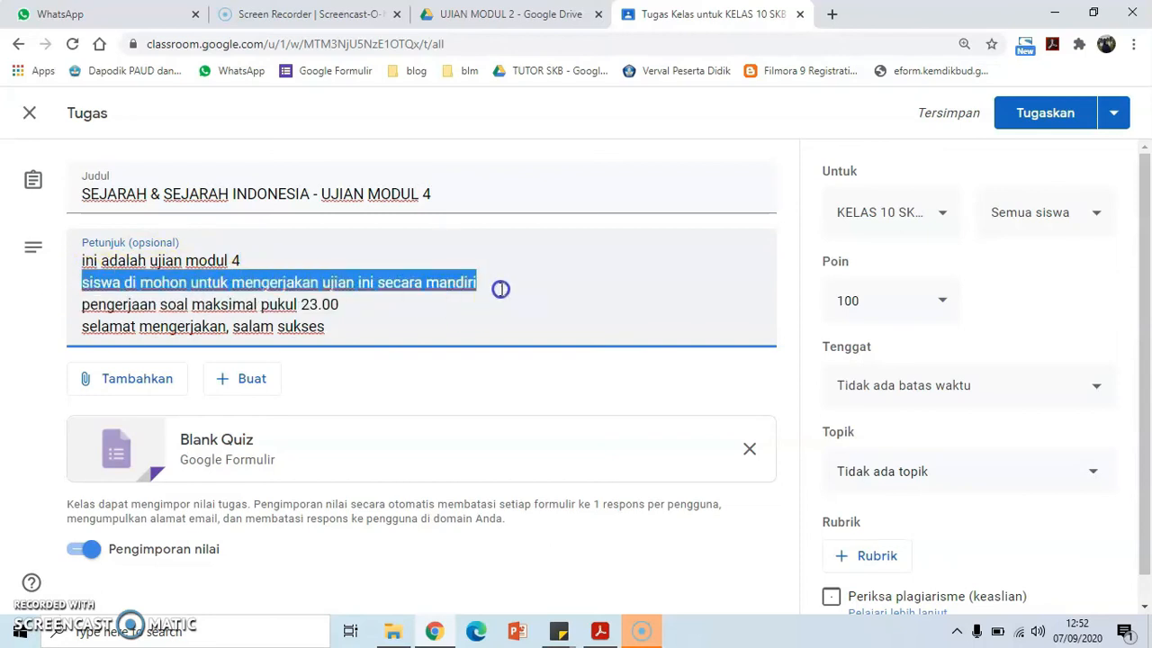
pyautogui.moveTo(356, 304); pyautogui.dragTo(71, 301)
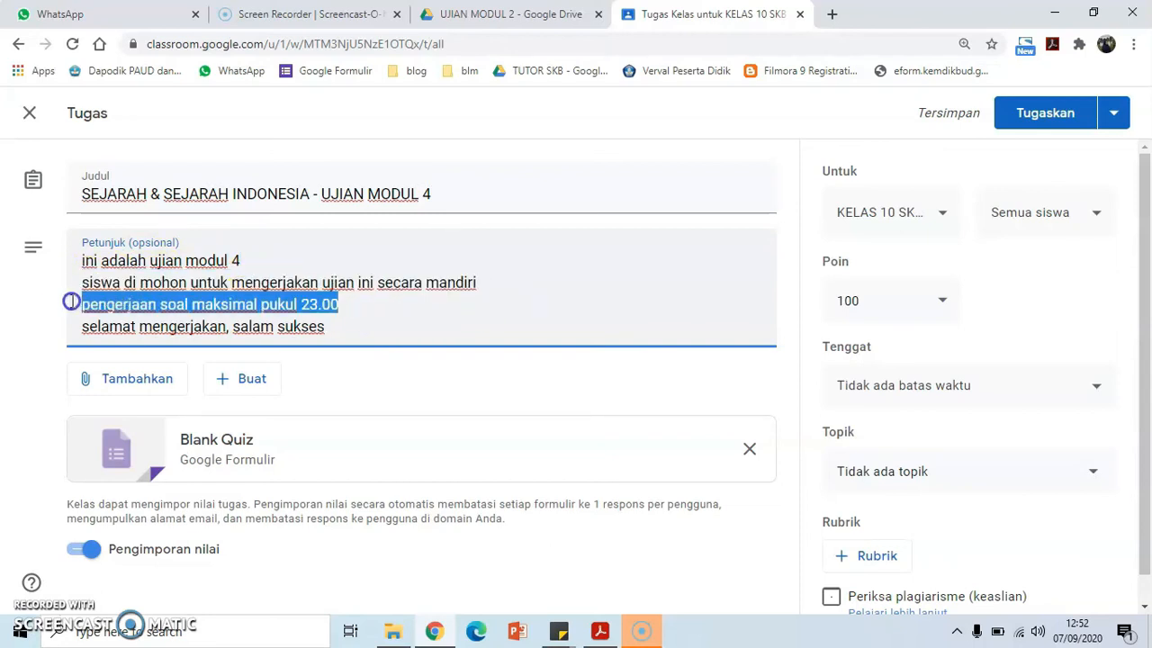
pyautogui.click(253, 309)
pyautogui.moveTo(351, 306); pyautogui.dragTo(81, 304)
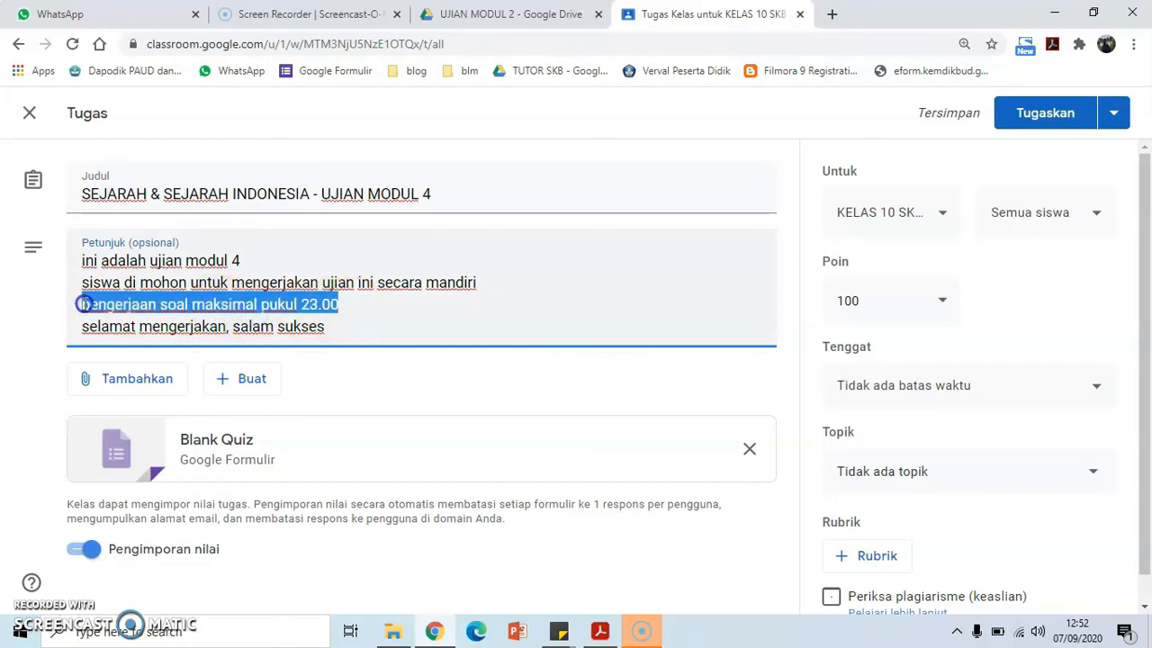
pyautogui.click(343, 305)
pyautogui.moveTo(84, 327); pyautogui.dragTo(325, 328)
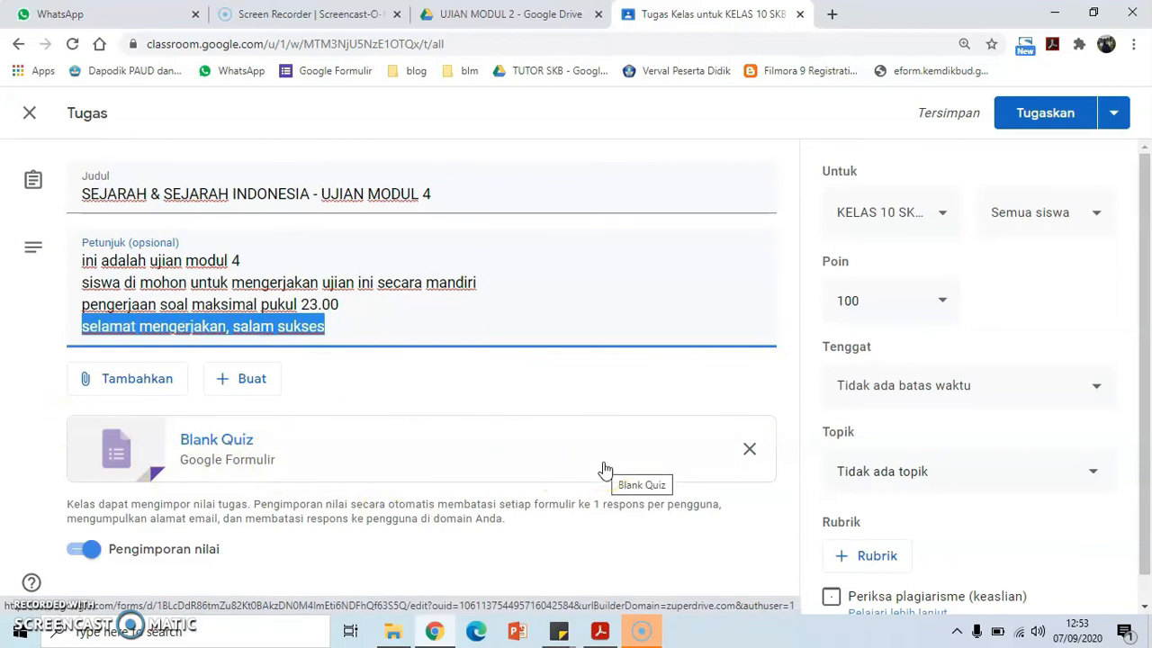
# Step: Remove the Blank Quiz form from the assignment and look for the exam form among Drive's recent, Classroom and starred items
pyautogui.click(750, 448)
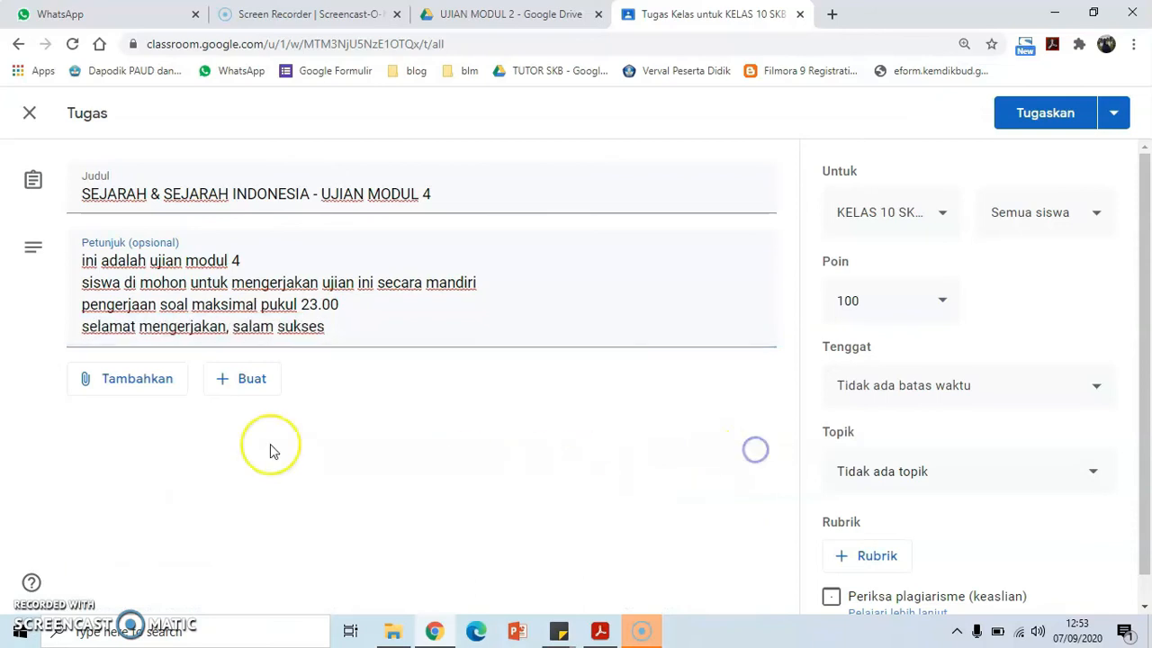
pyautogui.click(153, 388)
pyautogui.click(149, 417)
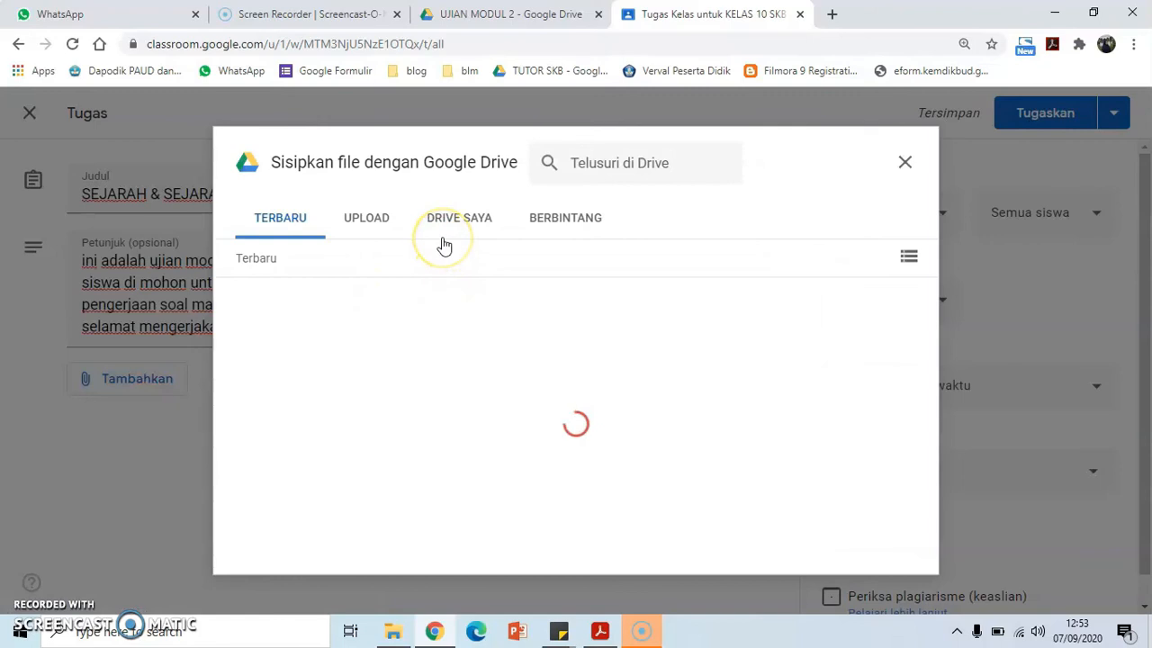
pyautogui.scroll(-2, 420, 399)
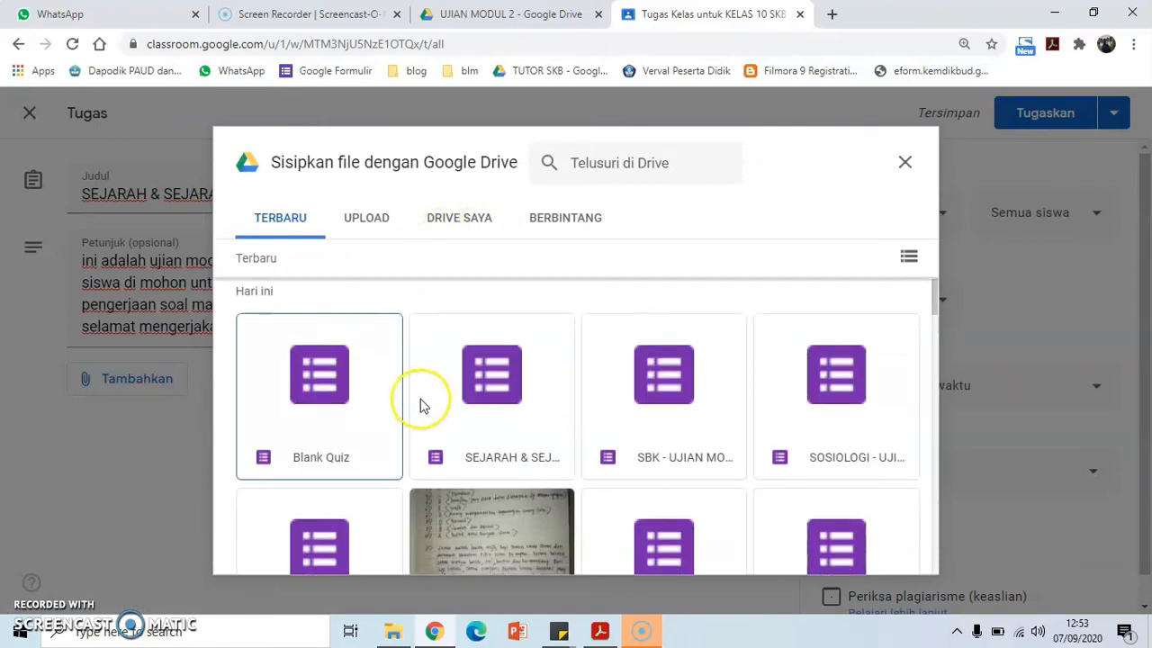
pyautogui.click(438, 235)
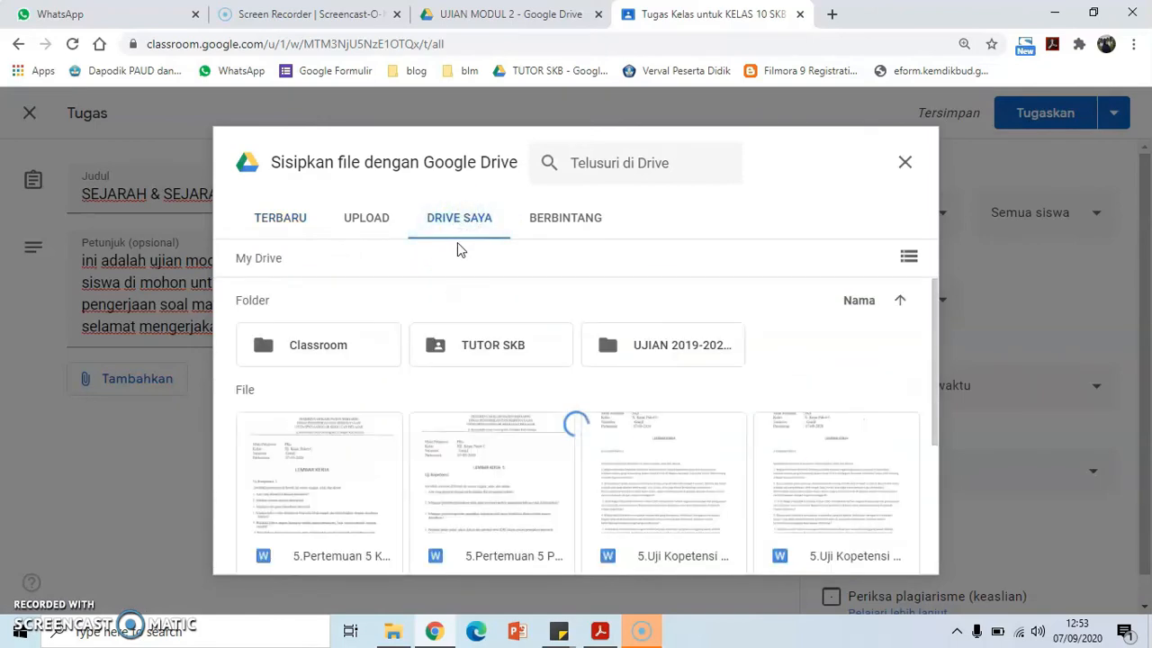
pyautogui.doubleClick(316, 358)
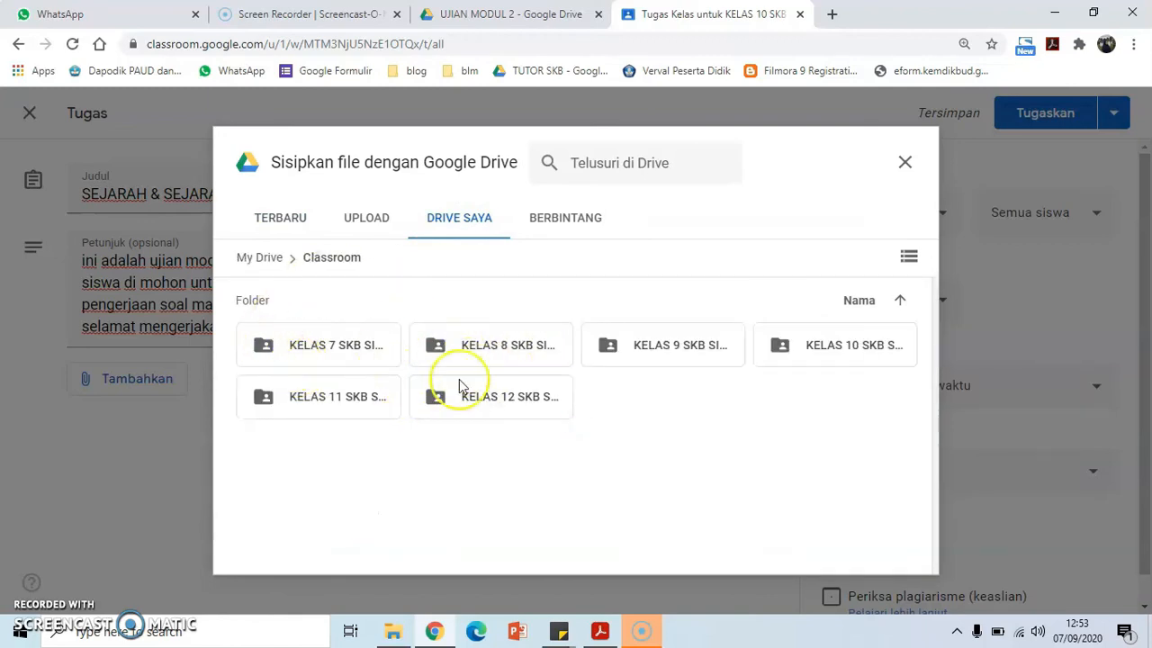
pyautogui.click(560, 225)
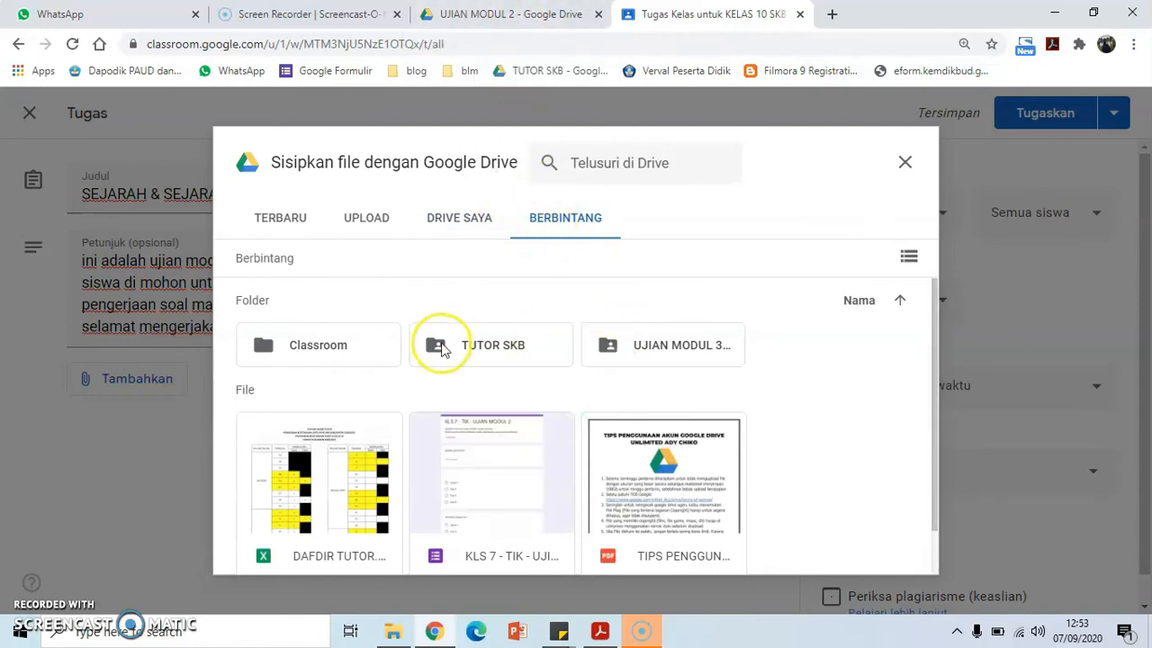
# Step: Switch to Google Drive and star the UJIAN MODUL 2 folder inside KELAS 10 SKB SIDOARJO Semua Mata Pelajaran
pyautogui.click(526, 14)
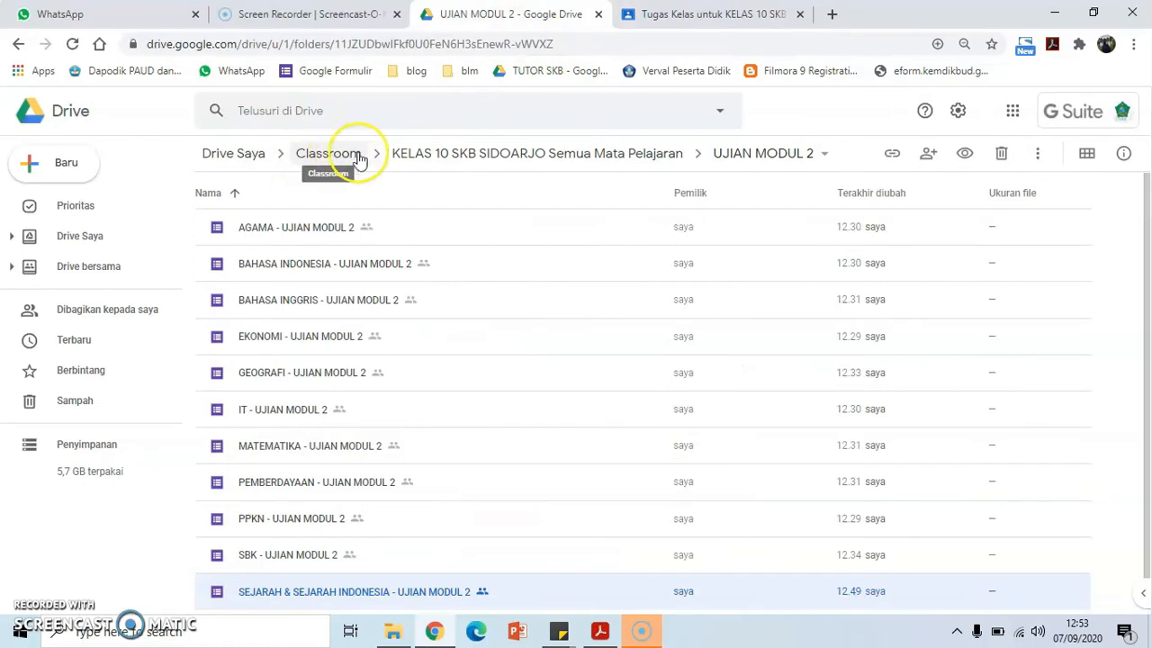
pyautogui.click(527, 155)
pyautogui.scroll(-6, 423, 344)
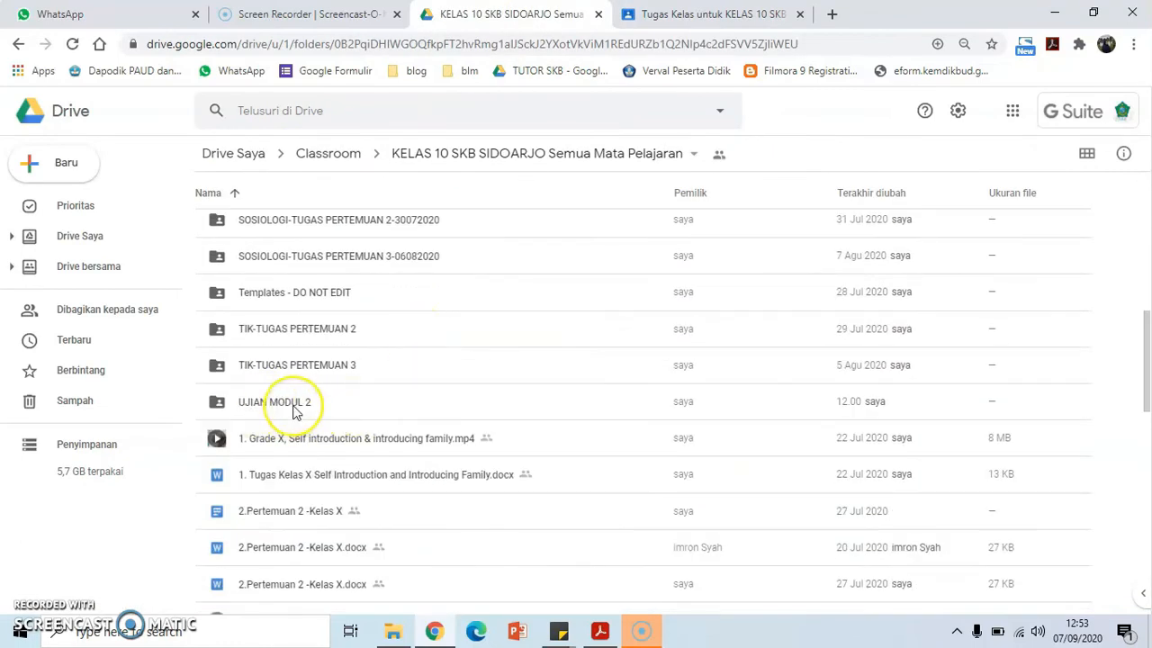
pyautogui.rightClick(296, 412)
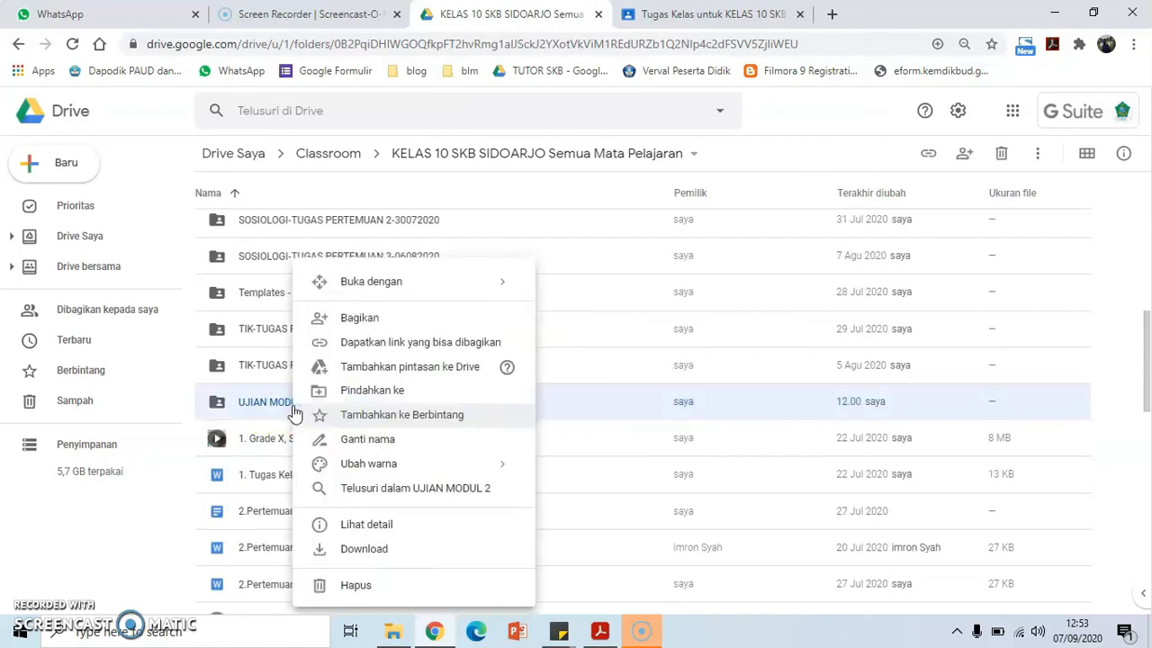
pyautogui.click(371, 419)
# Step: Back in Google Classroom, attach the SEJARAH & SEJARAH INDONESIA - UJIAN MODUL 2 form from the starred UJIAN MODUL 2 Drive folder
pyautogui.click(639, 13)
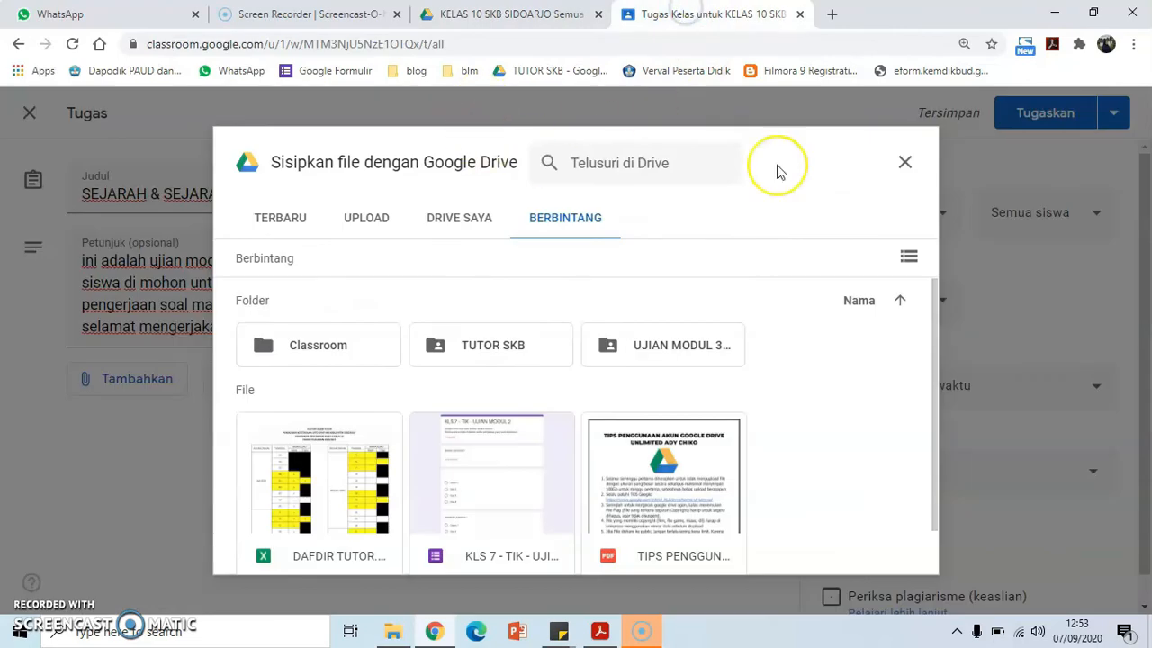
pyautogui.click(907, 165)
pyautogui.click(160, 379)
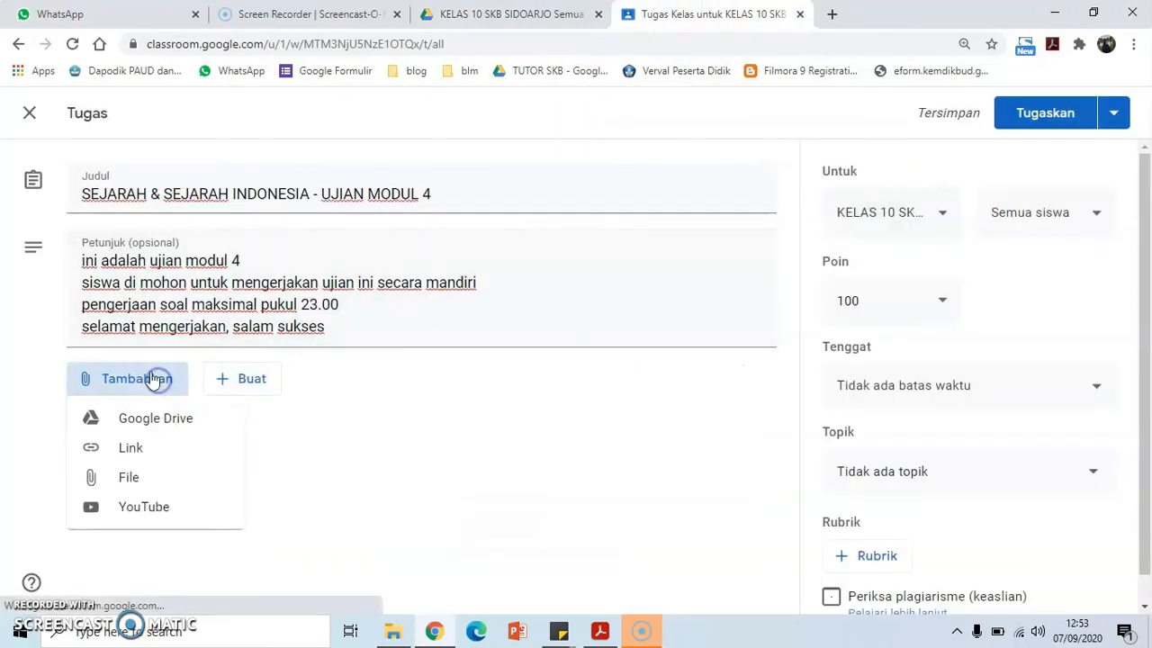
pyautogui.click(159, 416)
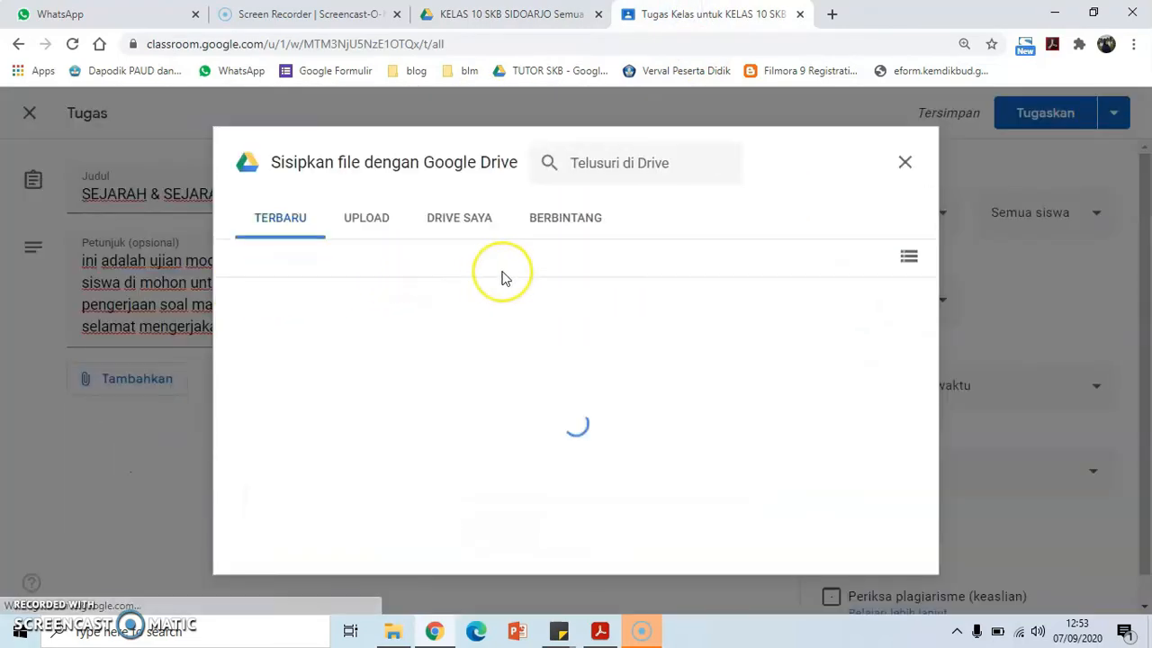
pyautogui.click(585, 220)
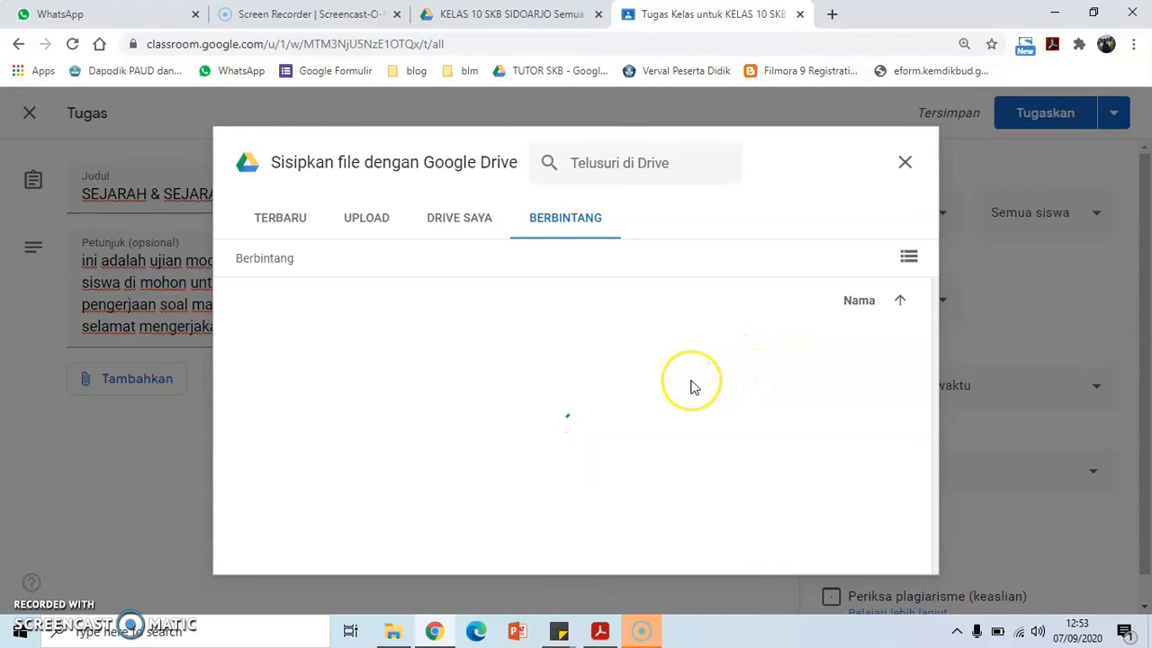
pyautogui.doubleClick(664, 342)
pyautogui.scroll(-1, 396, 432)
pyautogui.scroll(-3, 418, 459)
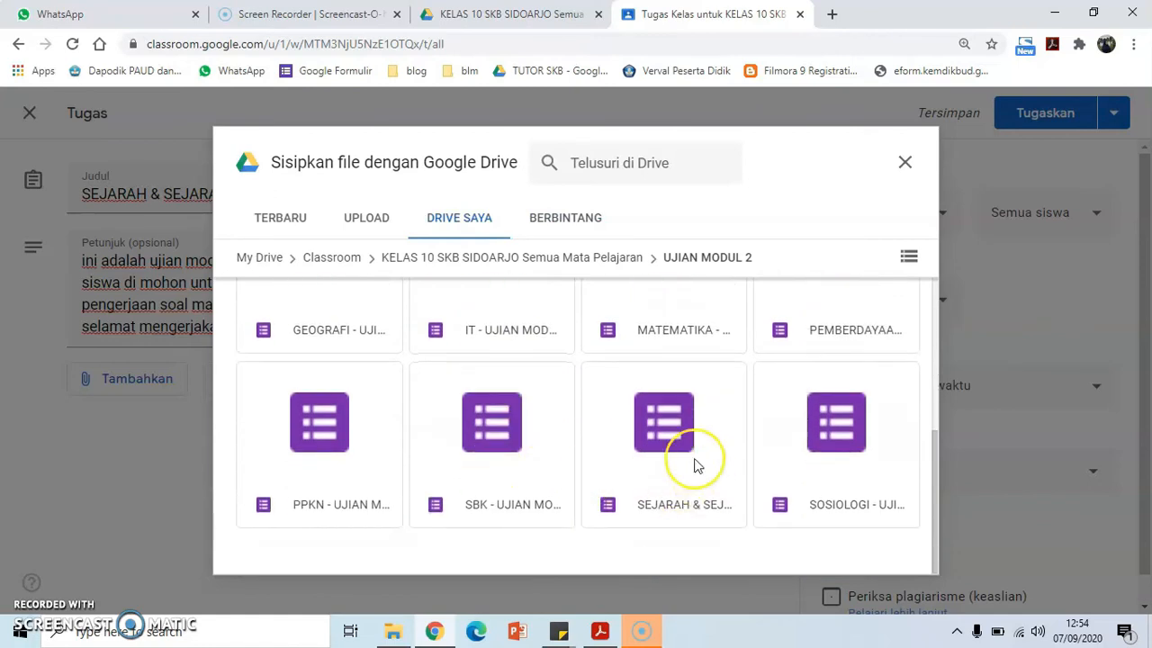
pyautogui.doubleClick(694, 465)
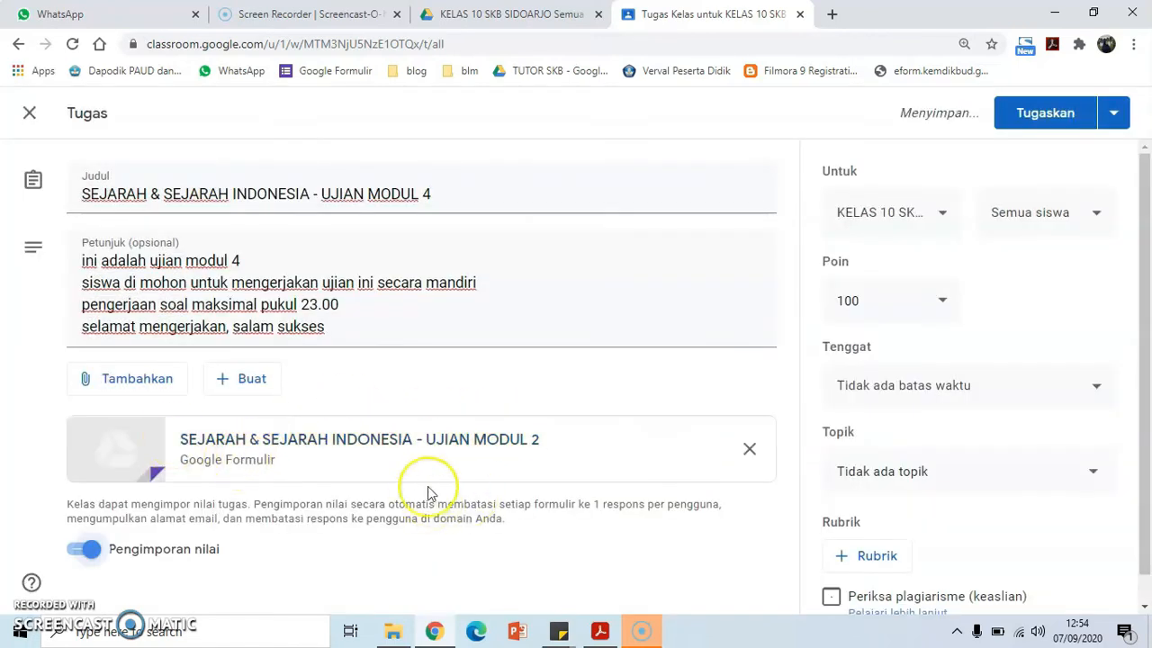
# Step: Assign the quiz assignment to the topic UJIAN MODUL 4
pyautogui.scroll(-1, 1006, 448)
pyautogui.click(1092, 441)
pyautogui.scroll(-3, 989, 521)
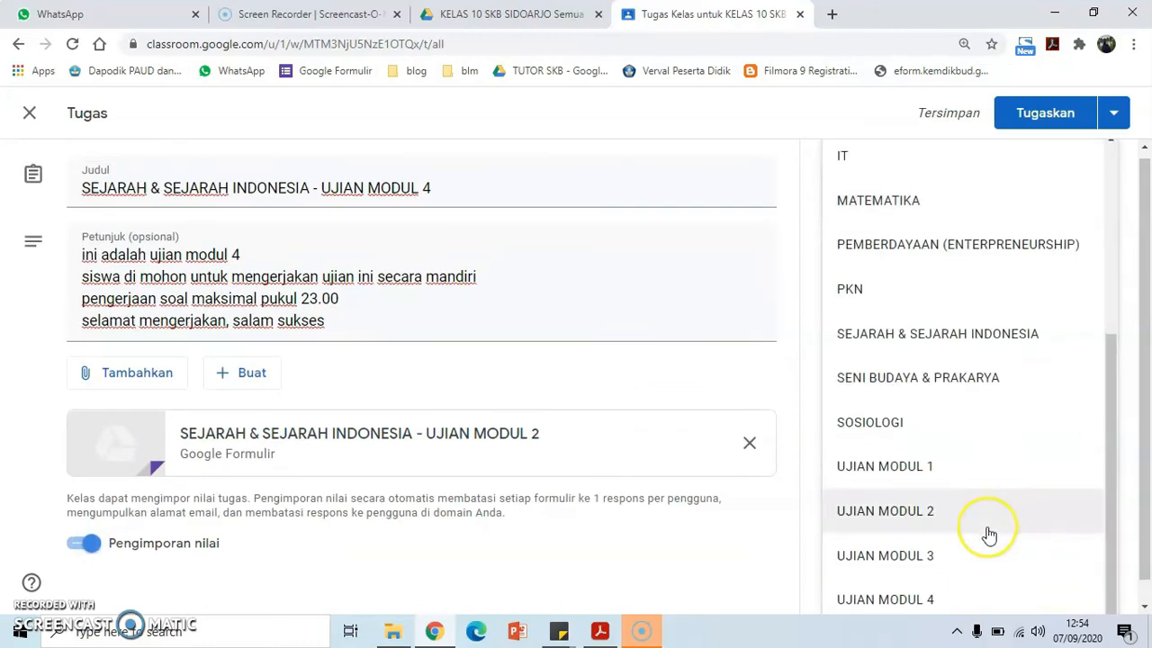
pyautogui.click(899, 601)
# Step: Set the assignment's due date to 25 Sep 2020 at 23.59
pyautogui.click(1096, 378)
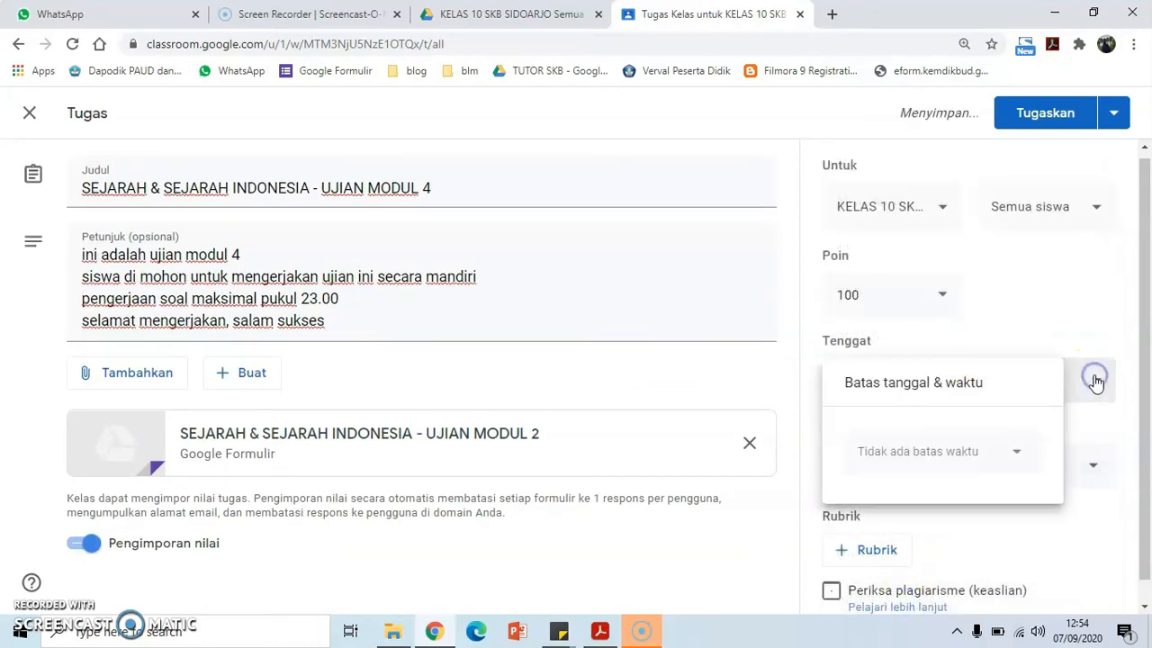
pyautogui.click(1021, 460)
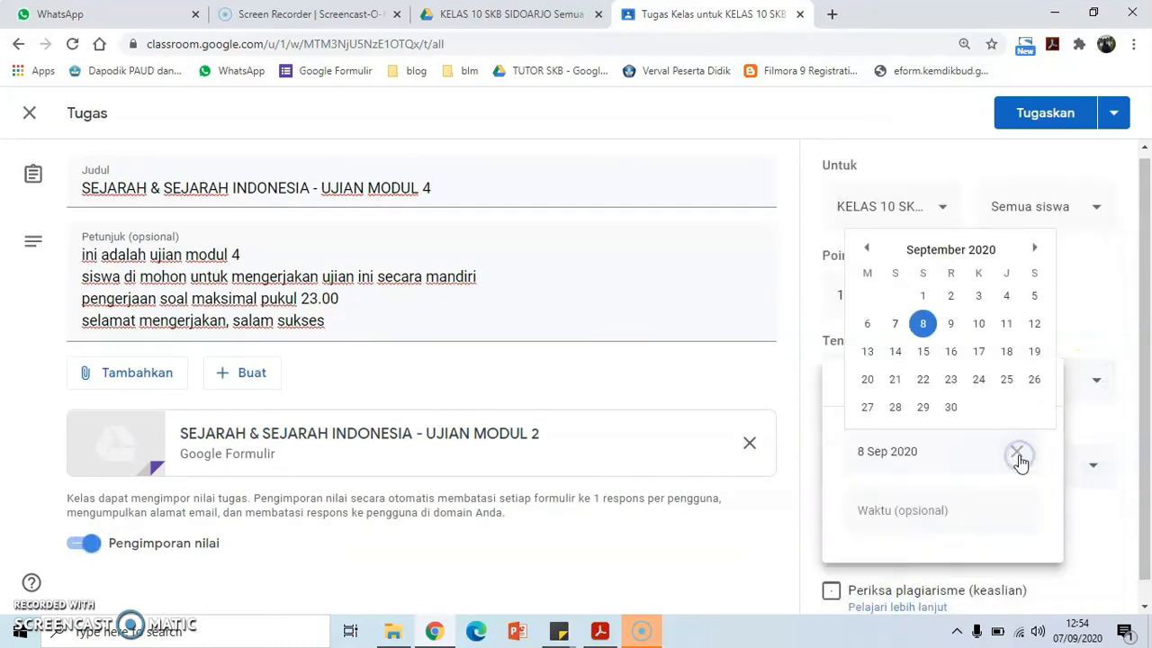
pyautogui.click(1011, 381)
pyautogui.click(936, 513)
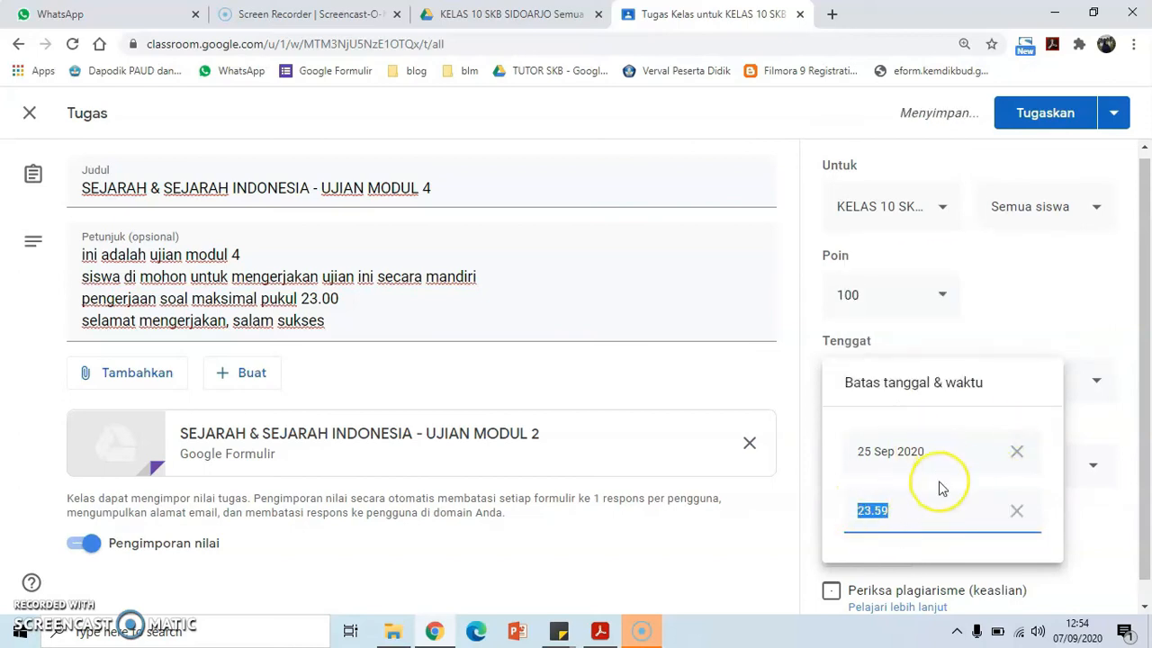
pyautogui.click(1060, 326)
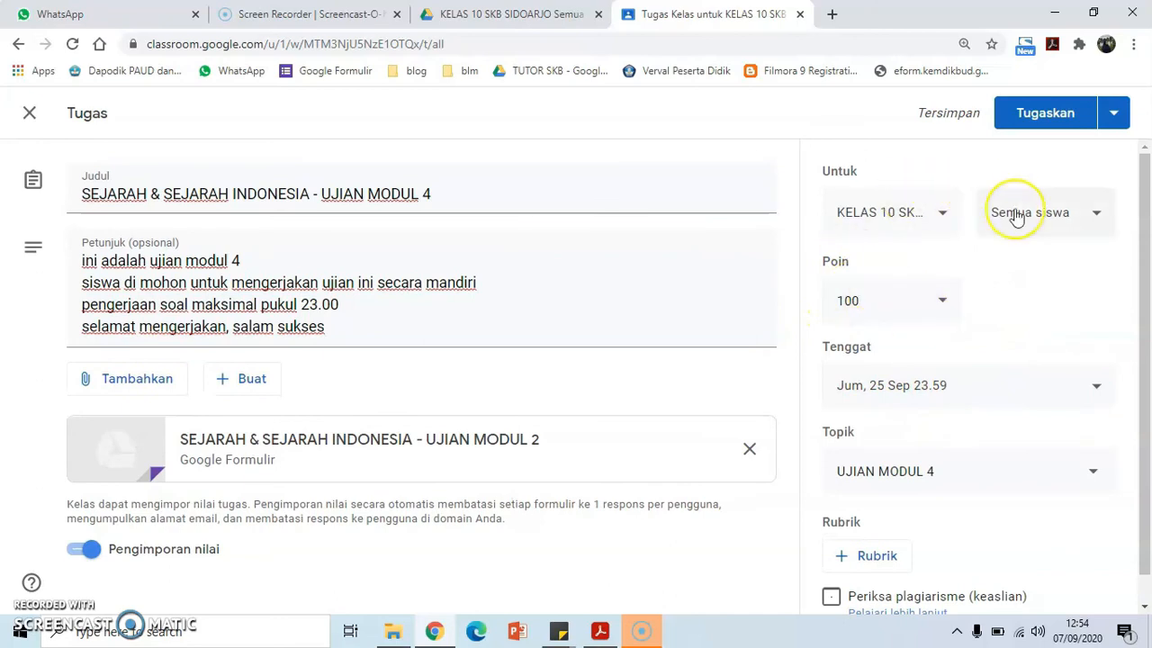
# Step: Schedule the assignment for publication on 25 Sep 2020 at 06.00
pyautogui.click(1112, 117)
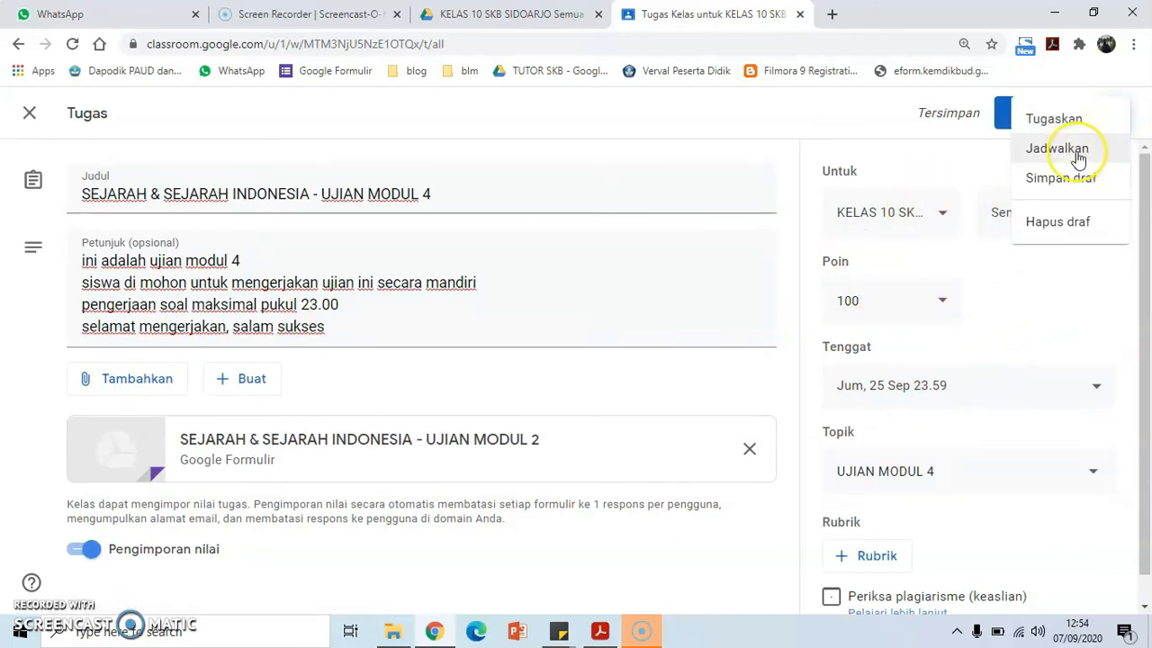
pyautogui.click(1045, 155)
pyautogui.click(632, 317)
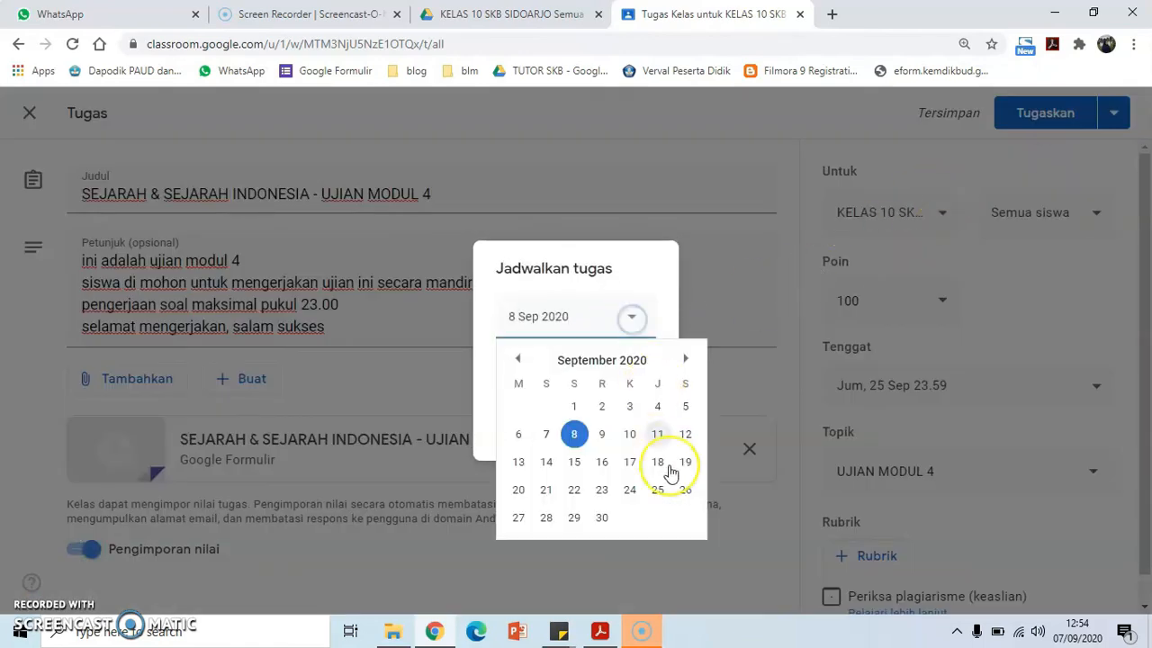
pyautogui.click(658, 489)
pyautogui.click(596, 384)
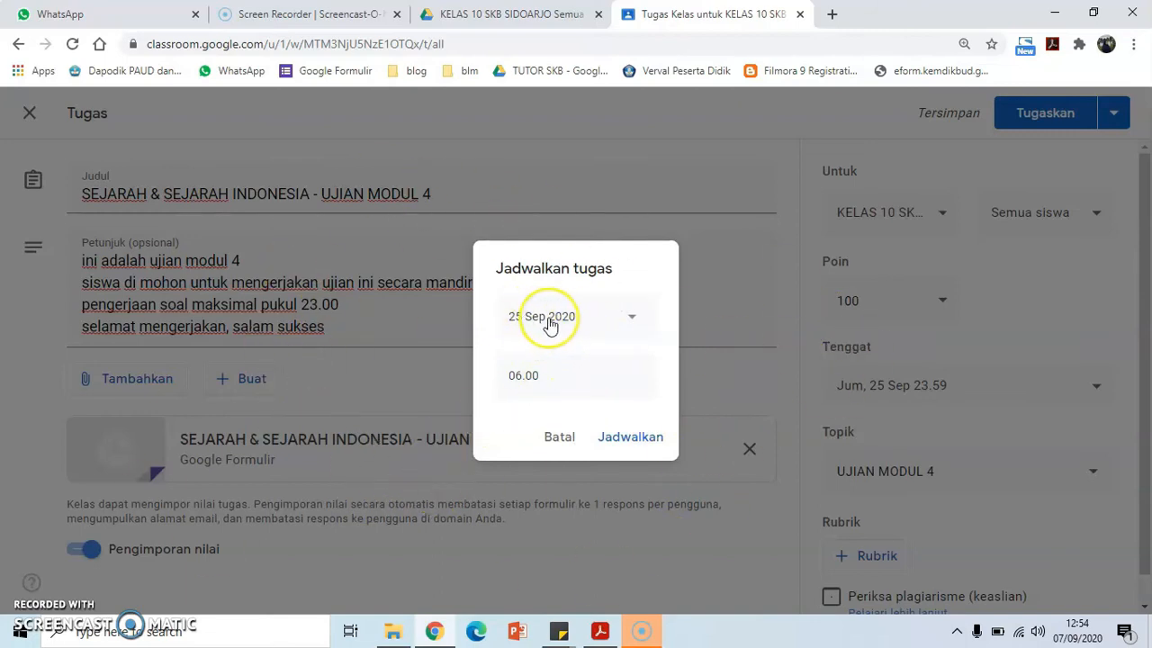
pyautogui.click(630, 438)
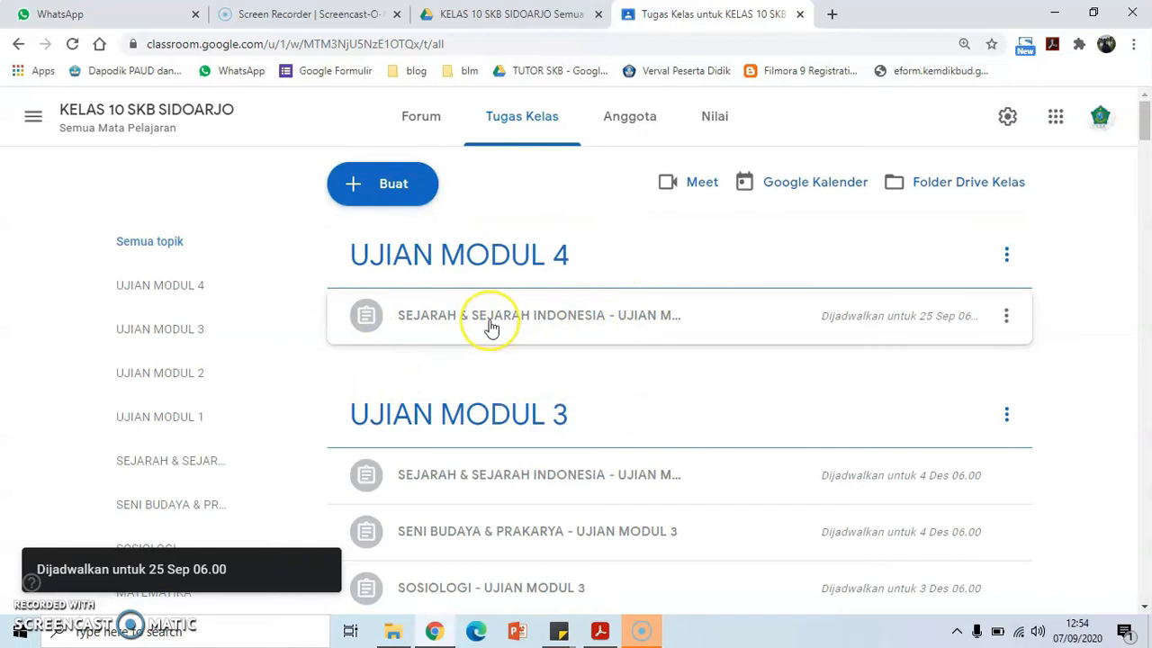
# Step: Review the scheduled exam assignments and their dates under the UJIAN MODUL 4, UJIAN MODUL 3 and UJIAN MODUL 2 topics
pyautogui.scroll(-6, 490, 325)
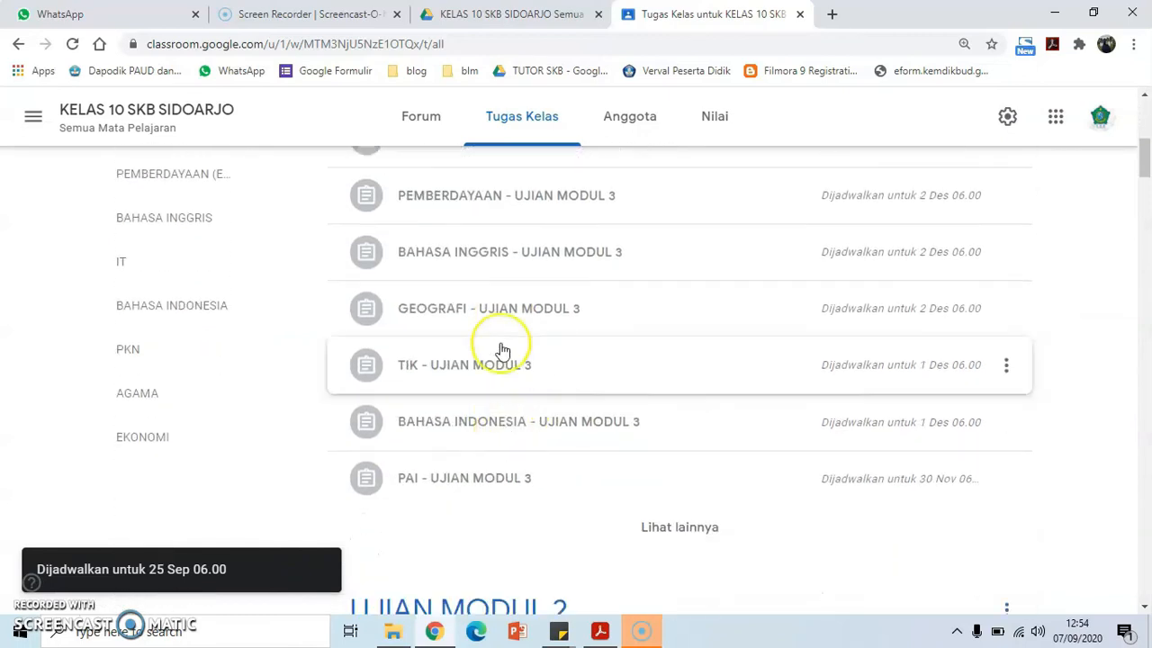
pyautogui.scroll(-5, 447, 369)
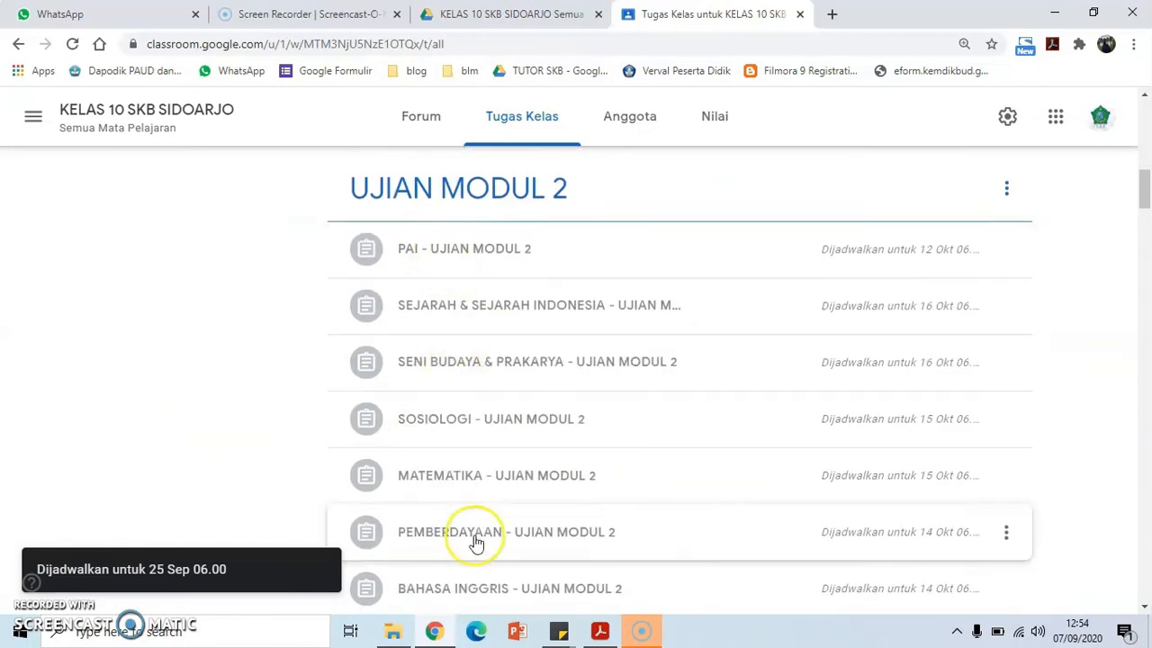
pyautogui.scroll(-2, 486, 517)
pyautogui.scroll(7, 476, 463)
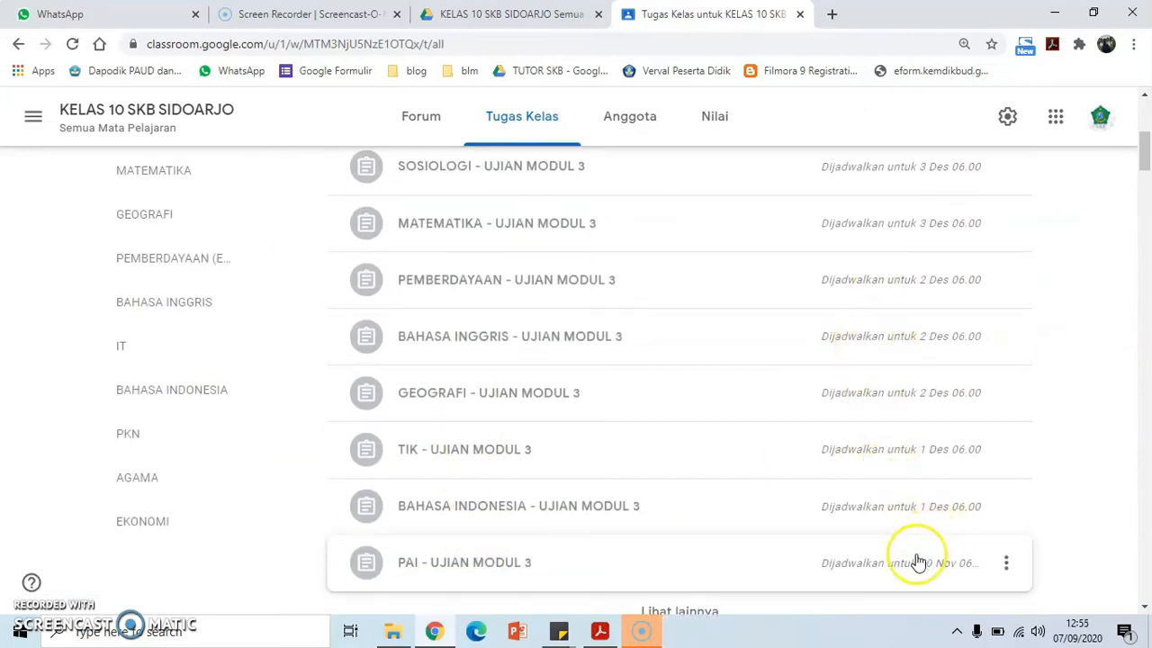
pyautogui.scroll(4, 894, 288)
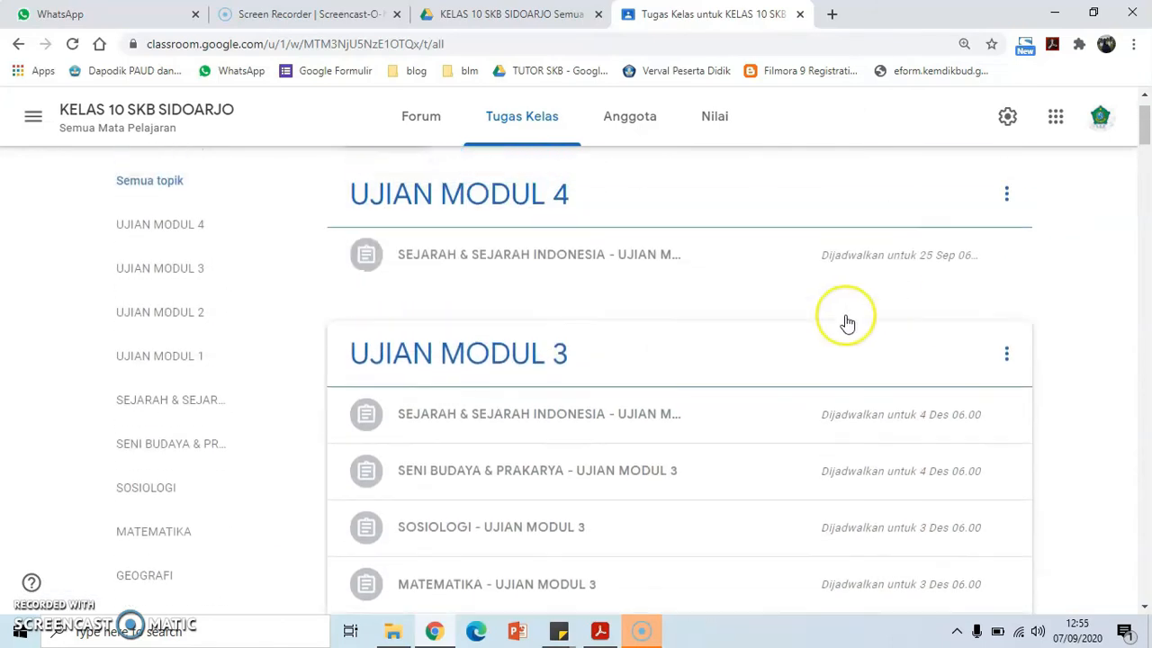
pyautogui.scroll(1, 489, 309)
pyautogui.click(381, 202)
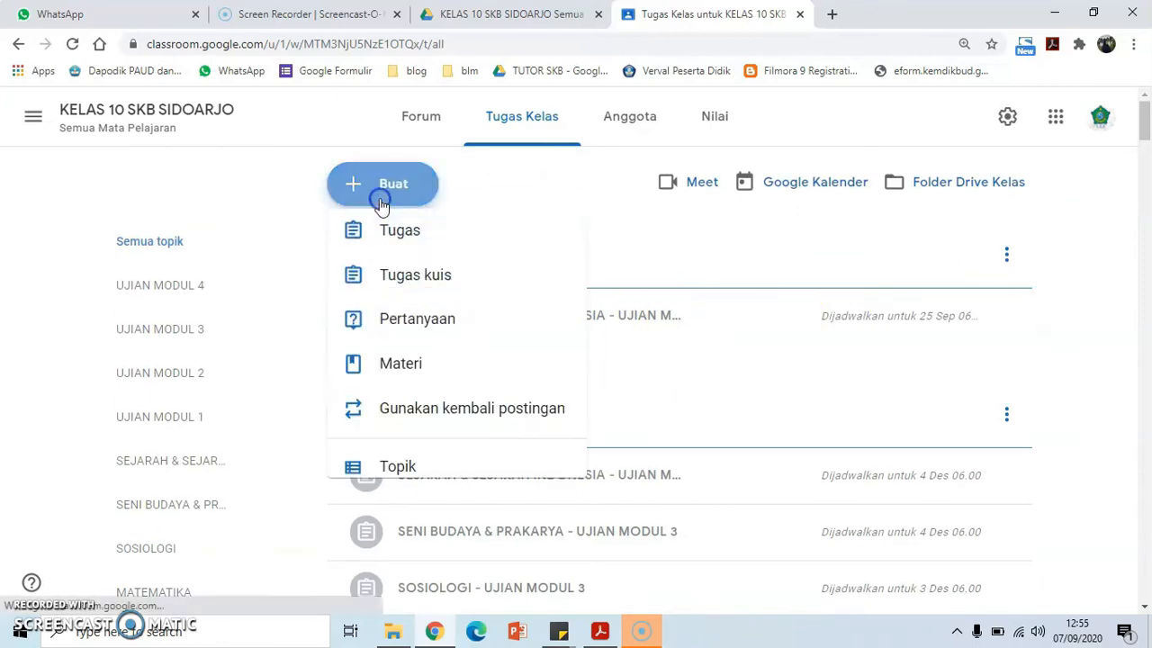
pyautogui.click(398, 279)
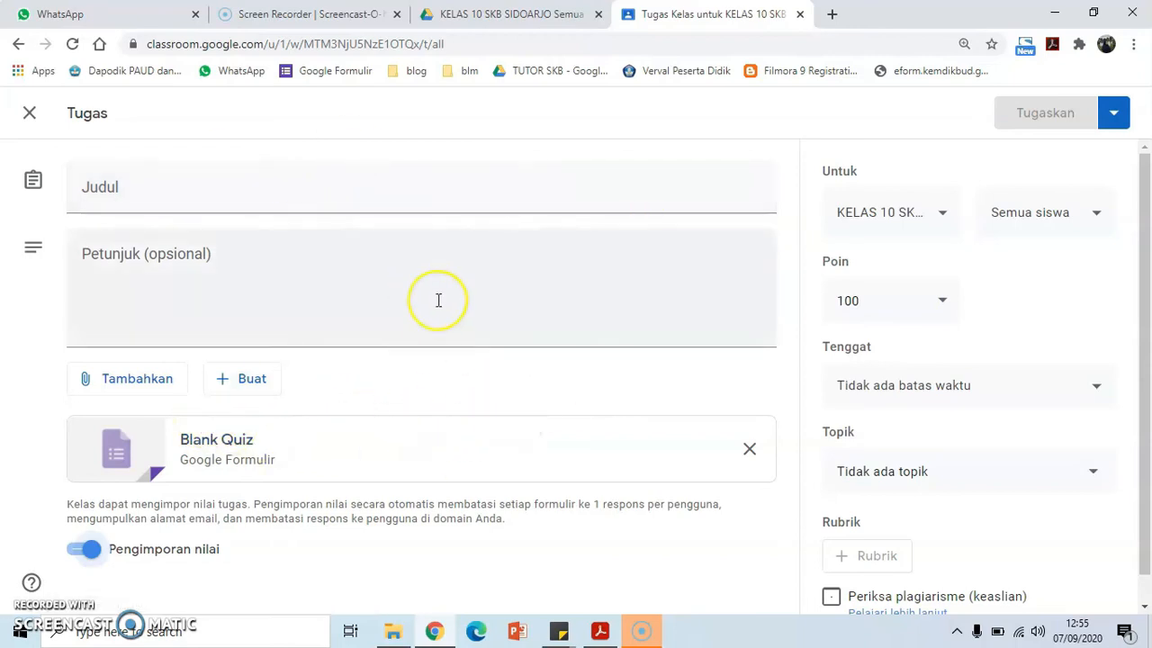
pyautogui.click(159, 191)
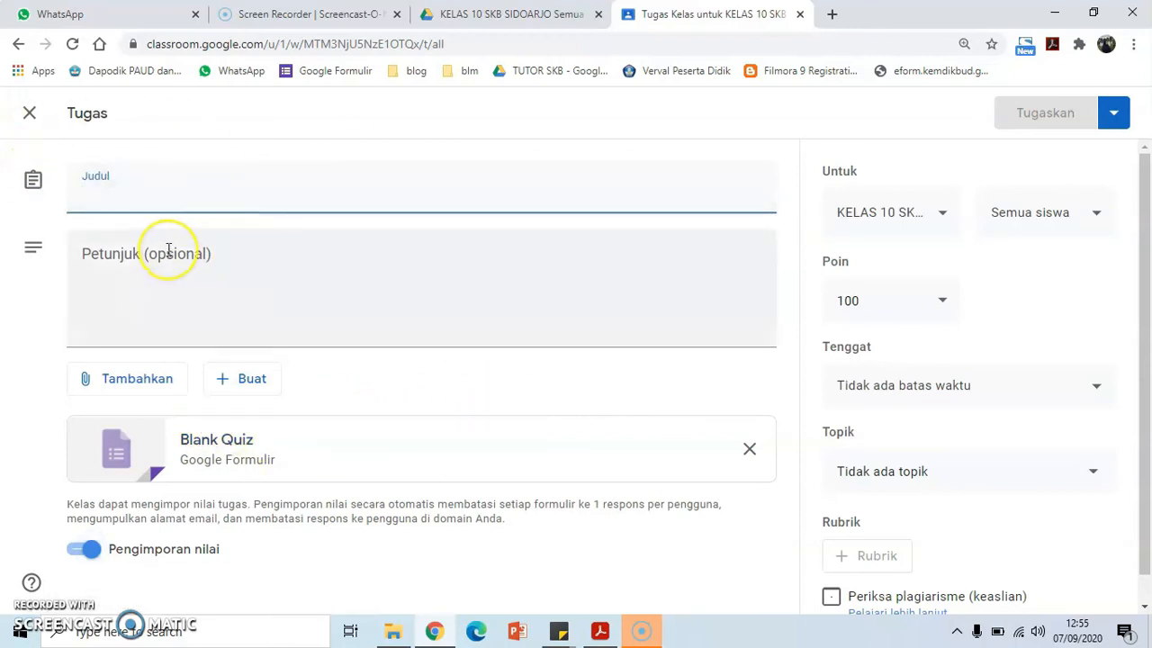
pyautogui.click(30, 113)
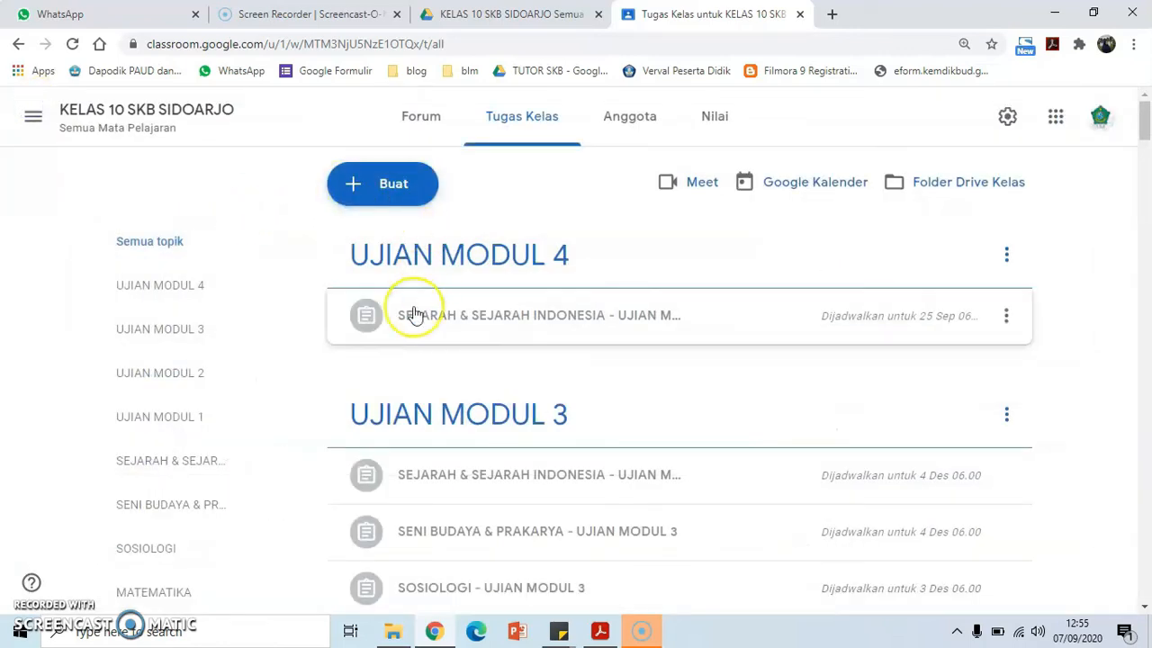
pyautogui.click(387, 184)
pyautogui.click(396, 285)
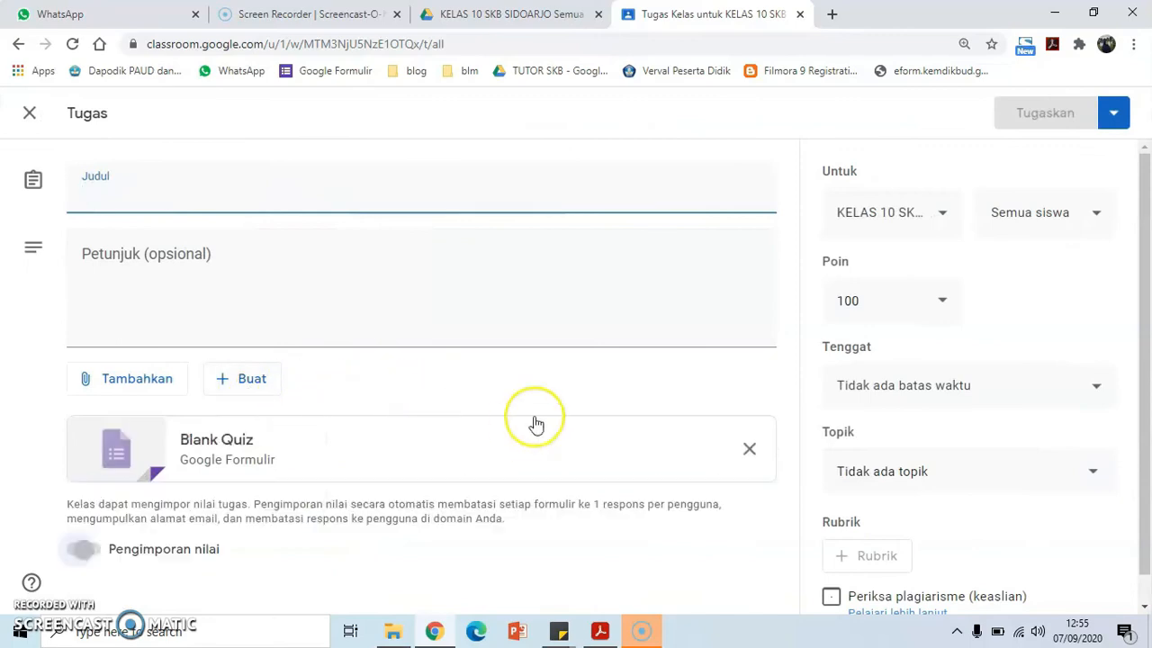
pyautogui.click(28, 118)
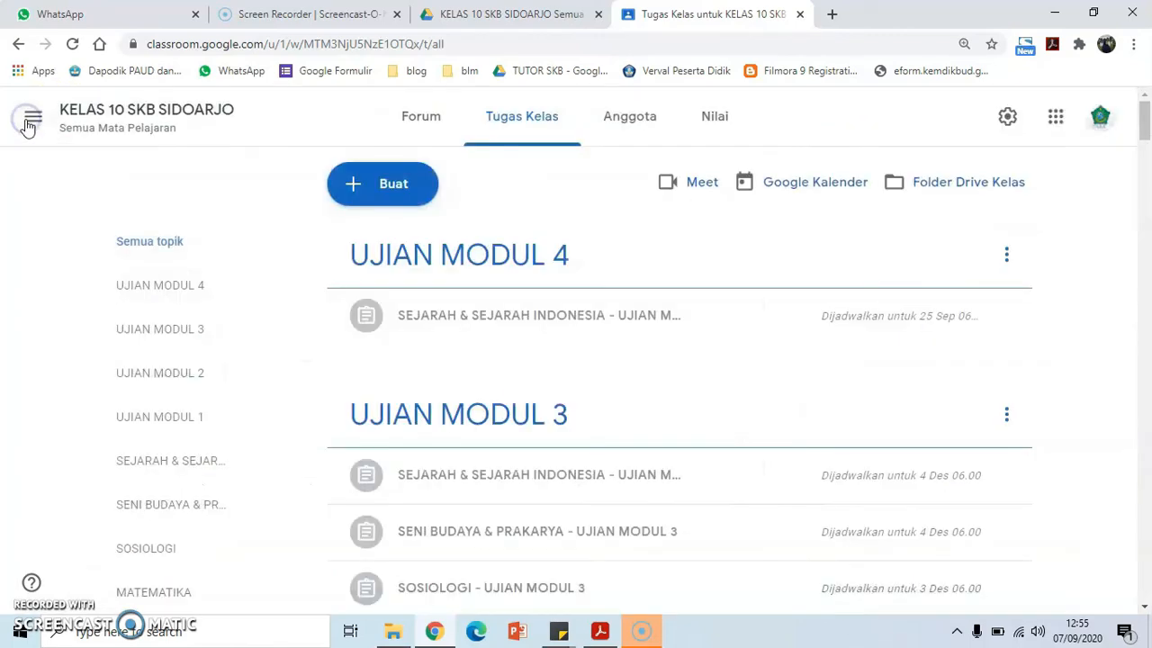
pyautogui.scroll(-2, 443, 441)
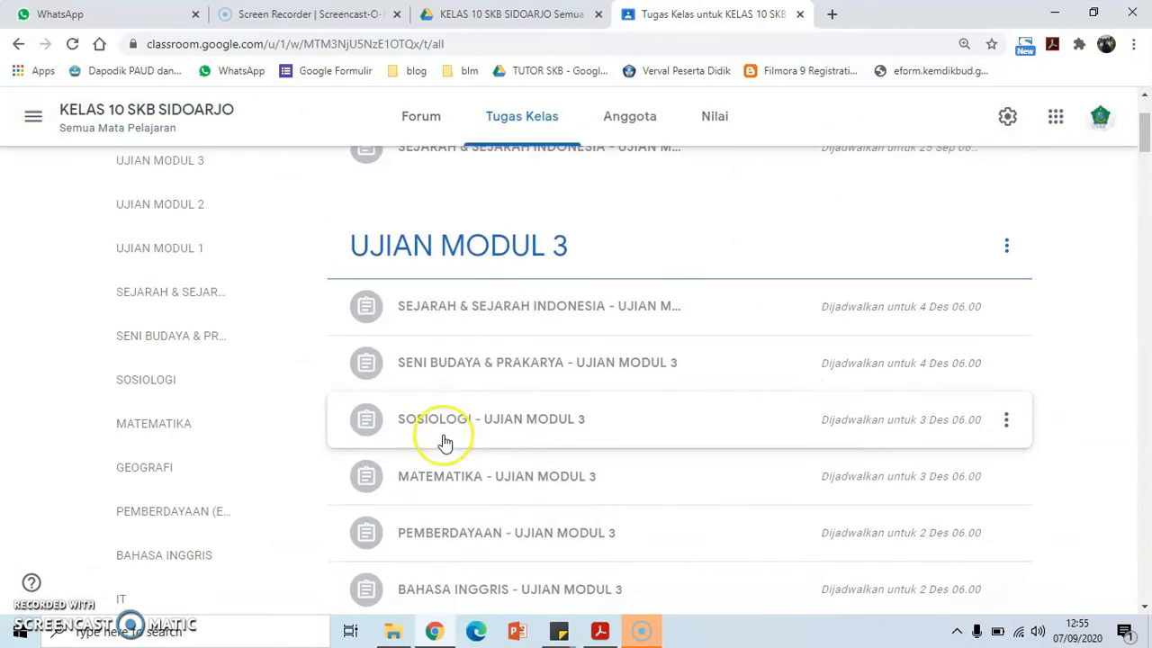
# Step: Review the exam assignments under the UJIAN MODUL 3, UJIAN MODUL 2 and UJIAN MODUL 1 topics with their dates
pyautogui.scroll(-1, 468, 414)
pyautogui.scroll(-4, 586, 530)
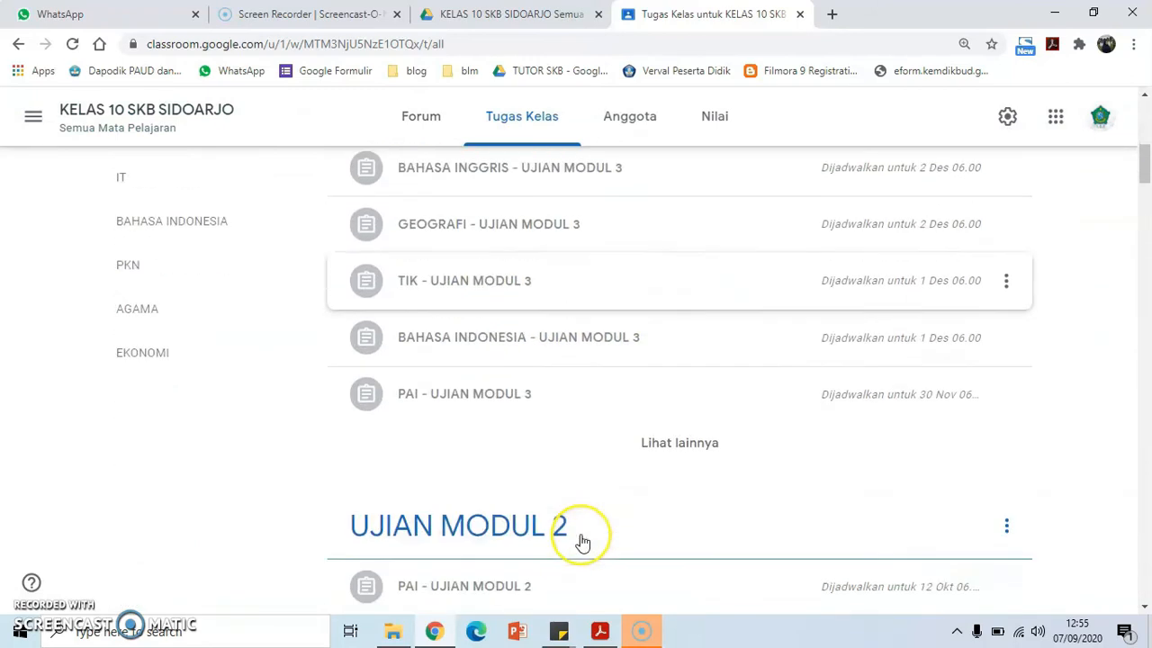
pyautogui.scroll(-1, 575, 504)
pyautogui.scroll(6, 558, 306)
pyautogui.scroll(-11, 559, 306)
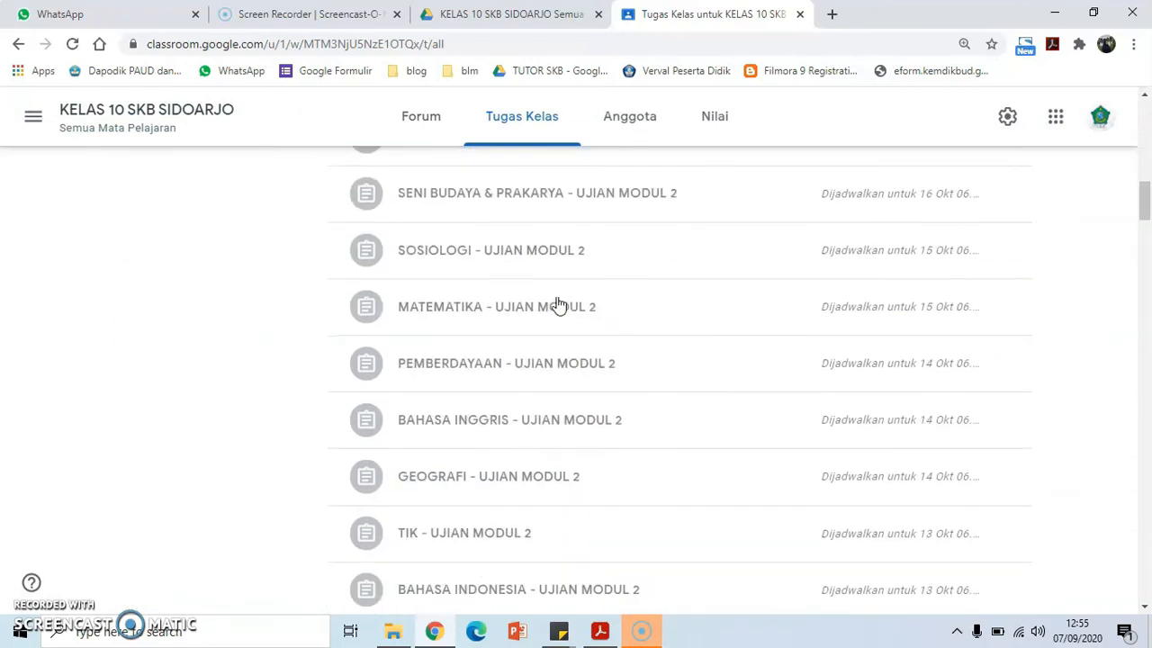
pyautogui.scroll(-4, 532, 396)
pyautogui.scroll(-1, 540, 386)
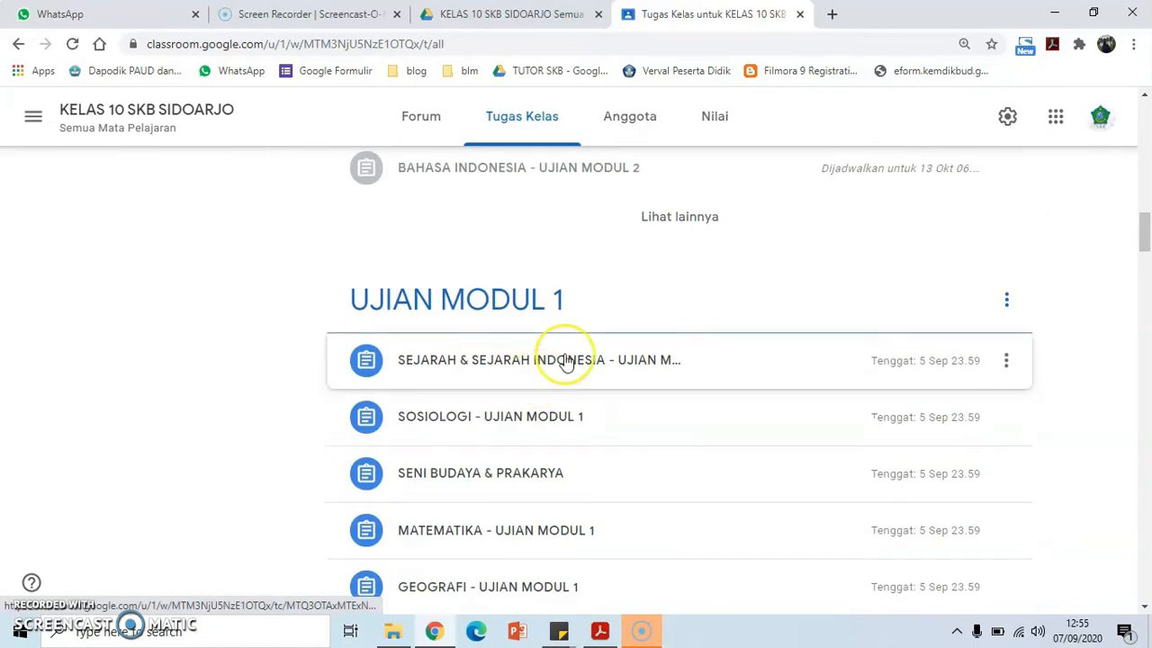
pyautogui.scroll(-2, 567, 428)
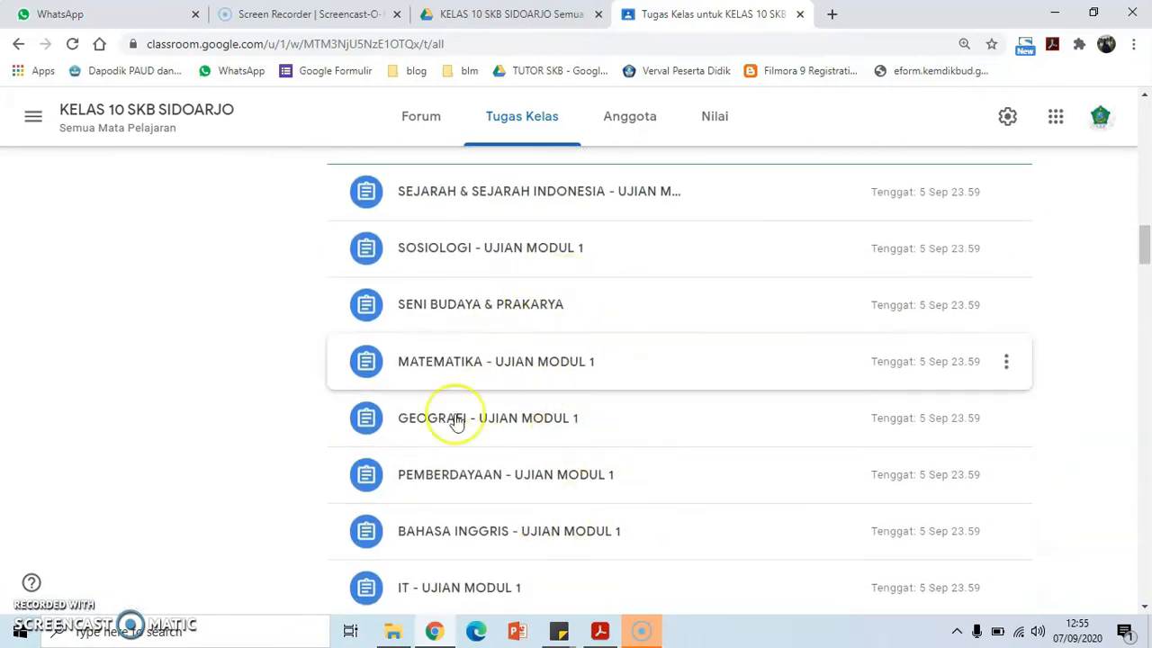
# Step: Close the class page and open the UJIAN MODUL 1 folder inside the KELAS 8 folder of the Classroom folder in Google Drive
pyautogui.hotkey('ctrl', 'w')
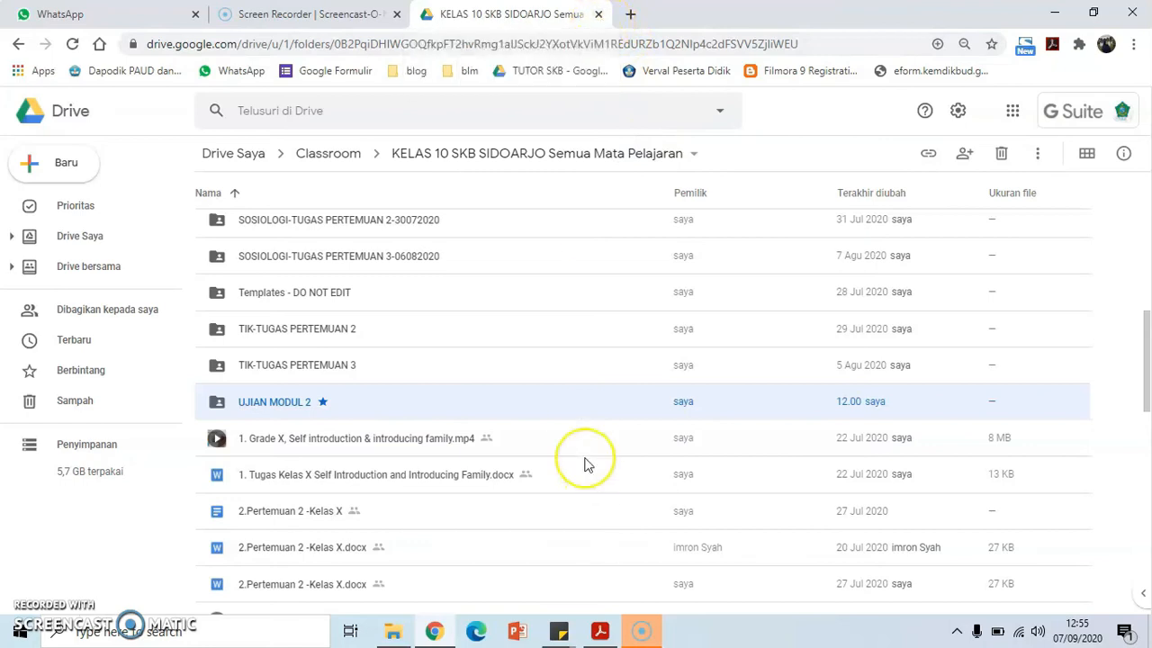
pyautogui.click(315, 158)
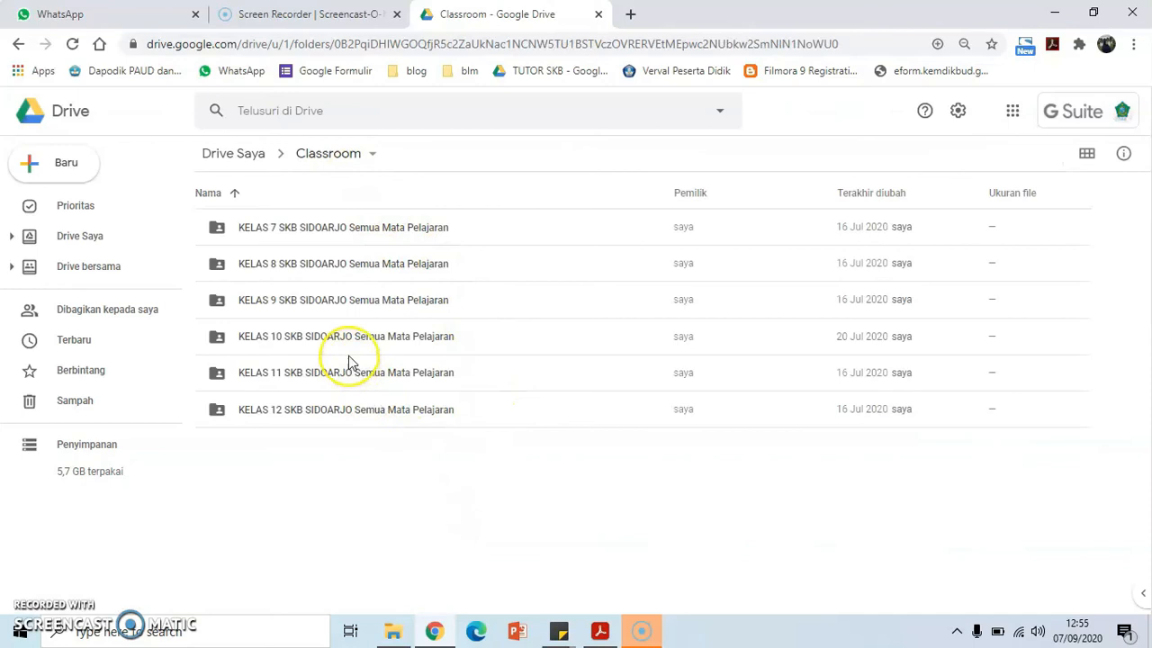
pyautogui.doubleClick(304, 278)
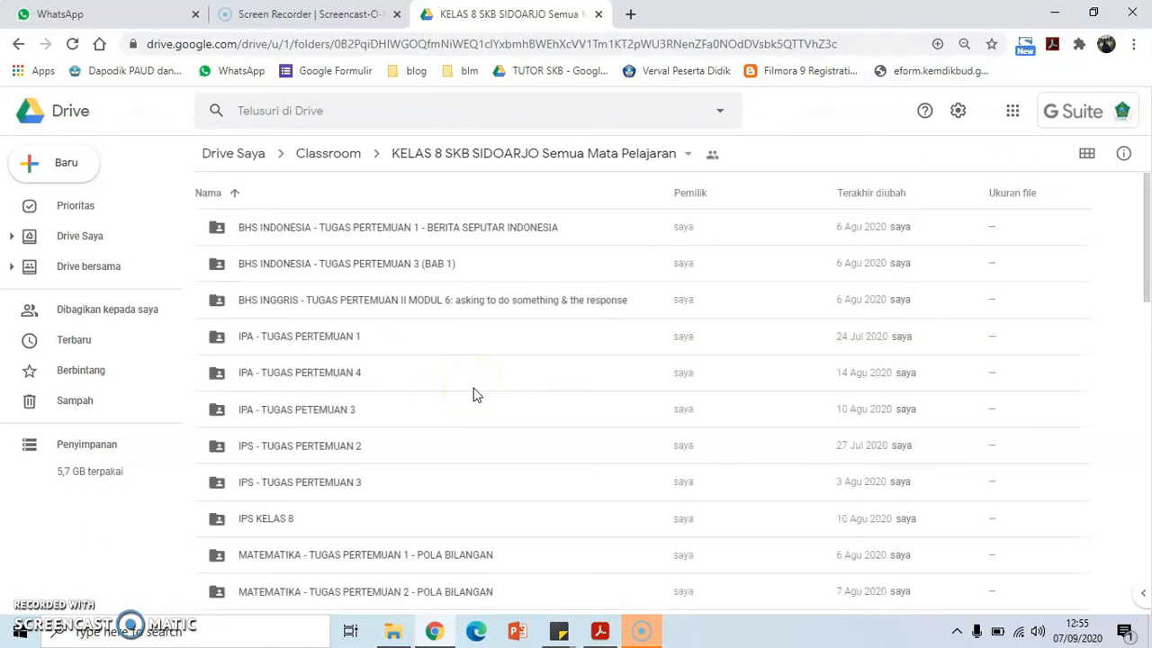
pyautogui.scroll(-5, 476, 394)
pyautogui.scroll(4, 476, 394)
pyautogui.scroll(-4, 476, 394)
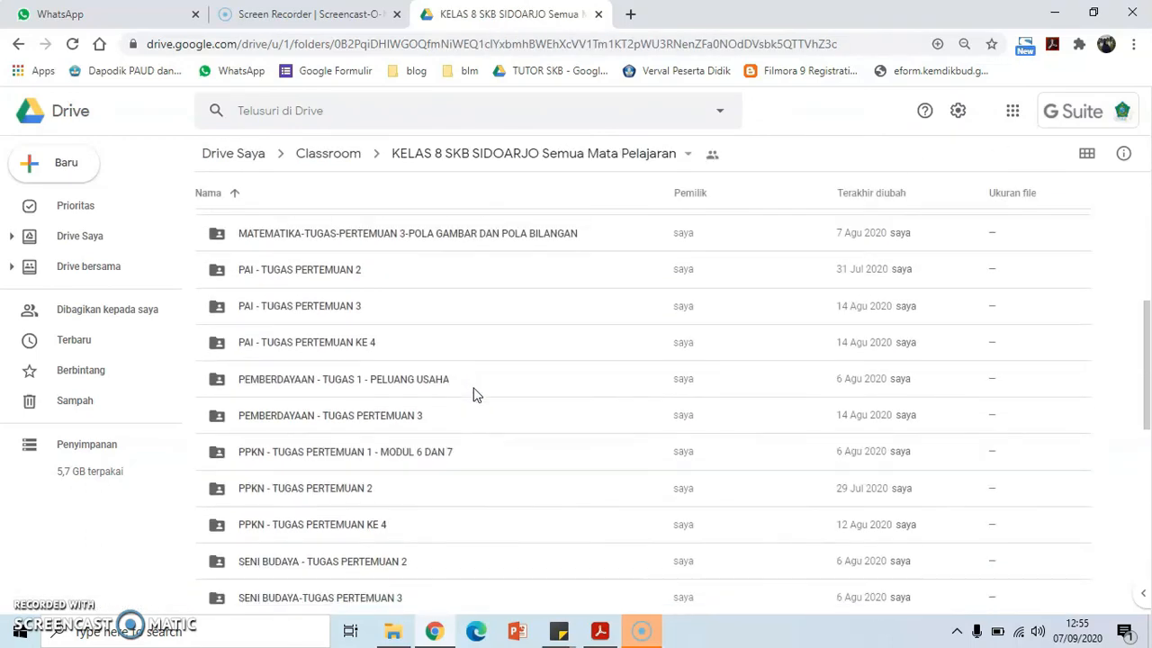
pyautogui.scroll(-5, 476, 395)
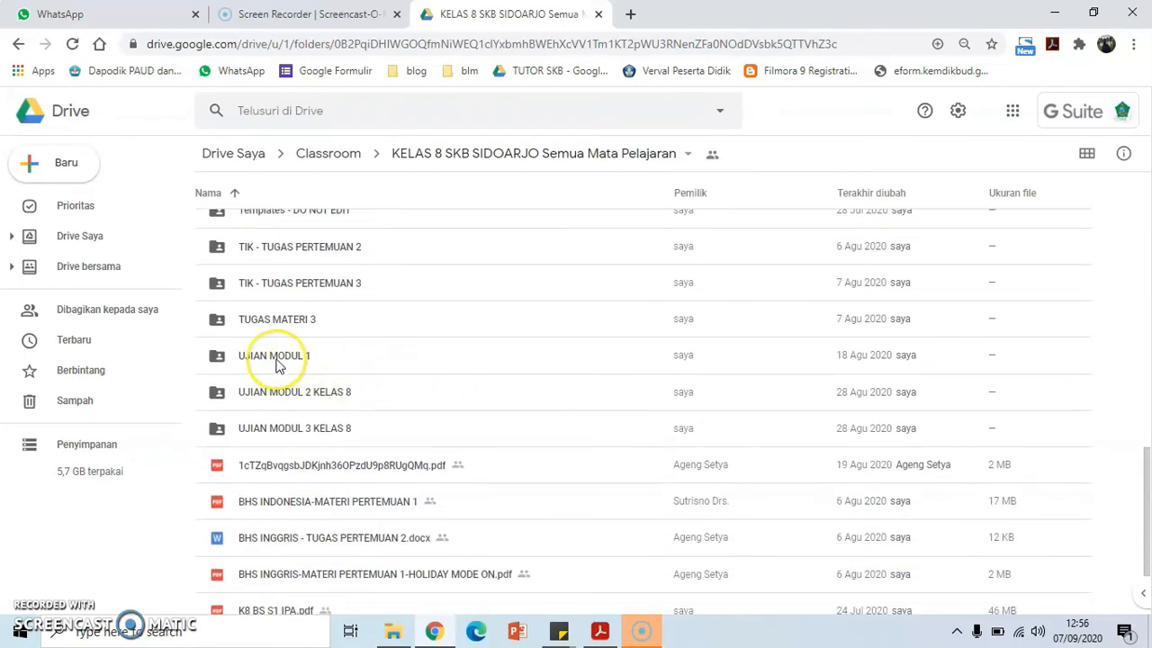
pyautogui.doubleClick(277, 358)
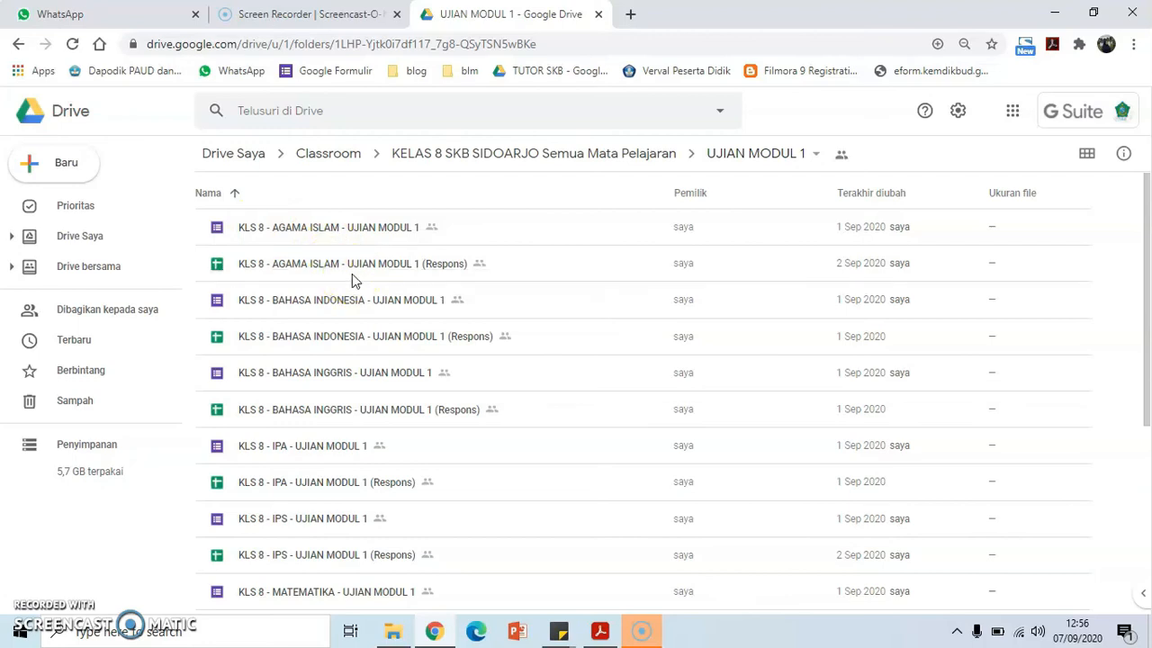
# Step: Go back up through the KELAS 8 SKB SIDOARJO folder to the Classroom folder in Drive
pyautogui.click(513, 165)
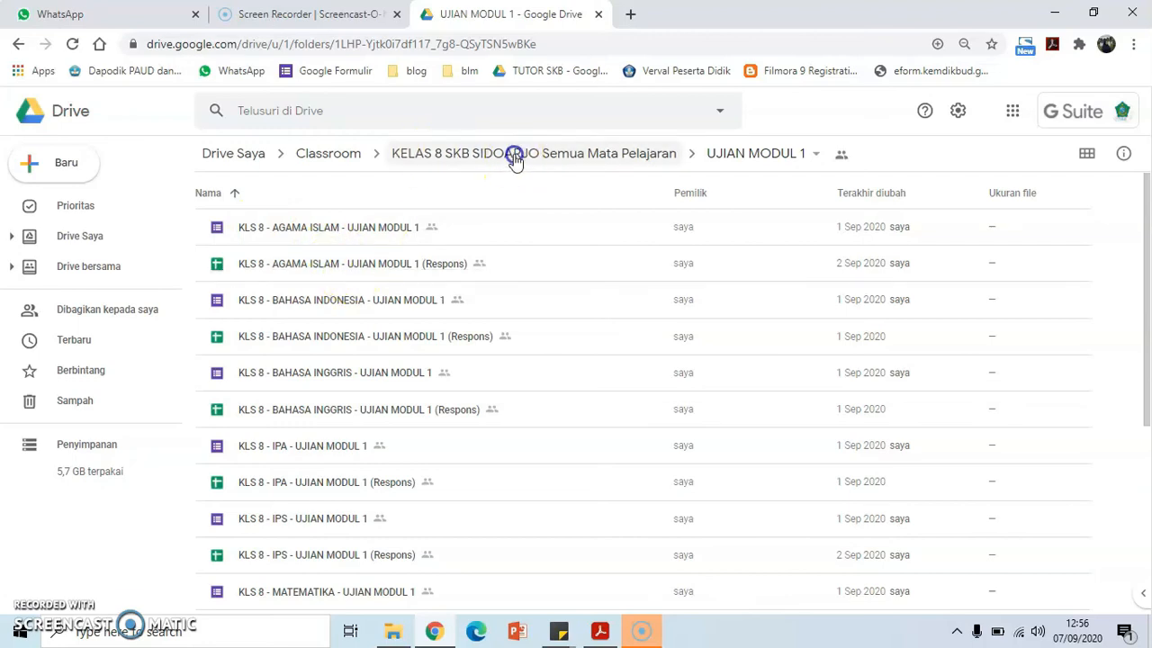
pyautogui.scroll(-10, 336, 483)
pyautogui.scroll(-3, 336, 483)
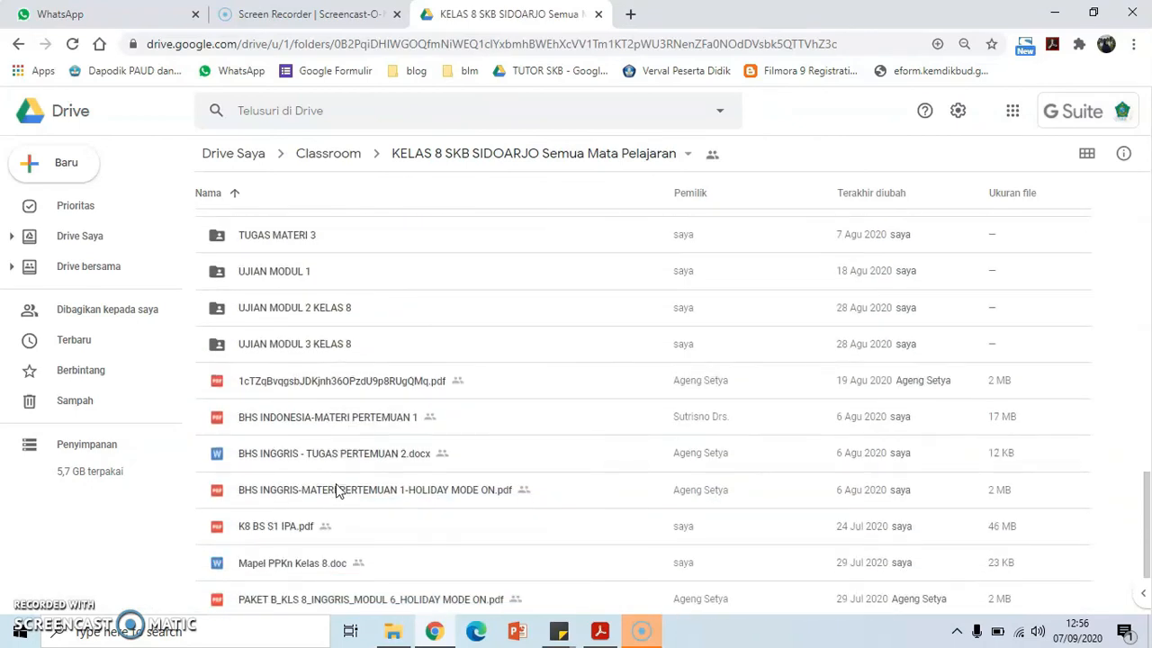
pyautogui.scroll(8, 336, 483)
pyautogui.click(322, 160)
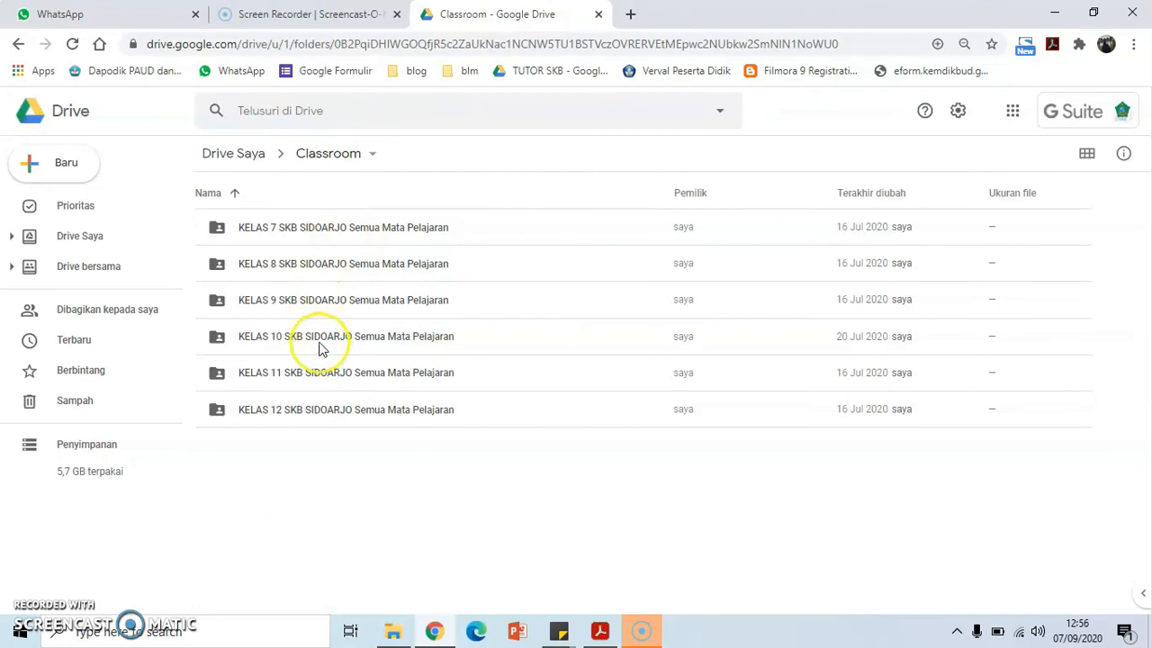
# Step: Reopen the UJIAN MODUL 1 folder inside KELAS 8 SKB SIDOARJO Semua Mata Pelajaran and look over its forms and response sheets
pyautogui.click(319, 266)
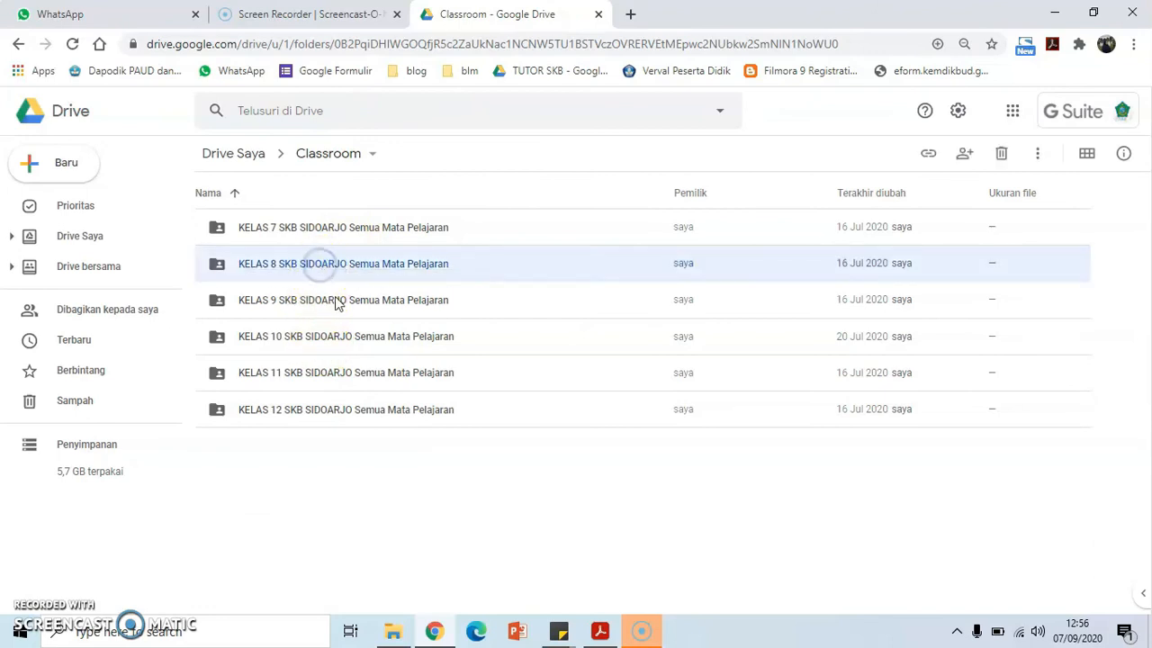
pyautogui.scroll(-8, 393, 386)
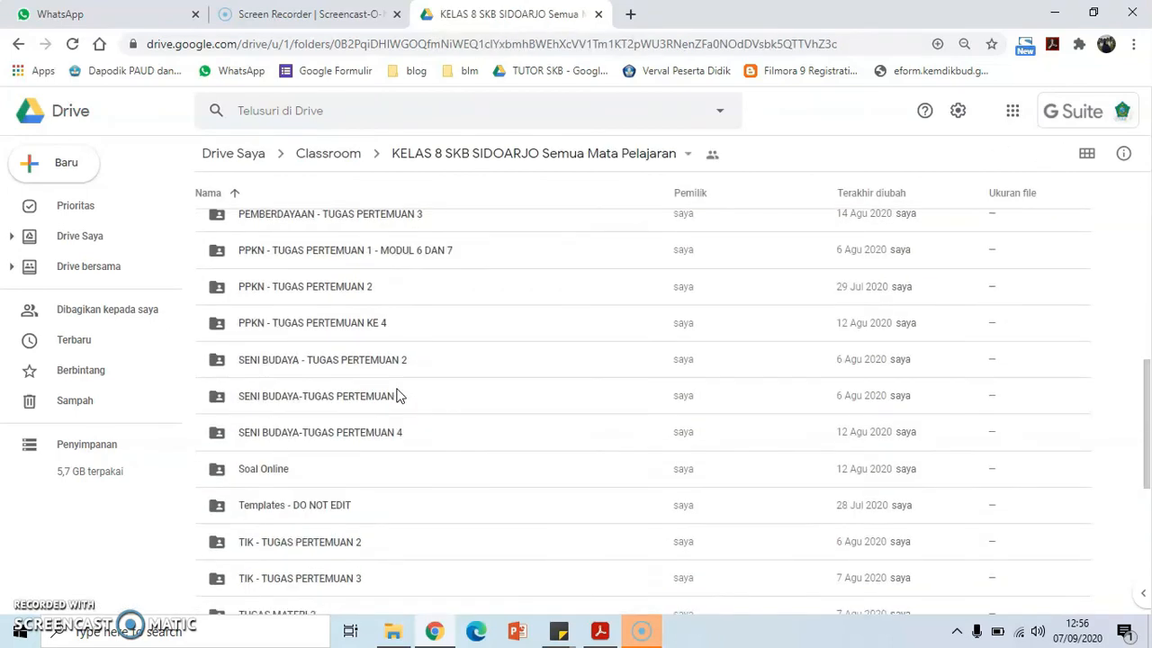
pyautogui.scroll(-3, 398, 396)
pyautogui.doubleClick(285, 357)
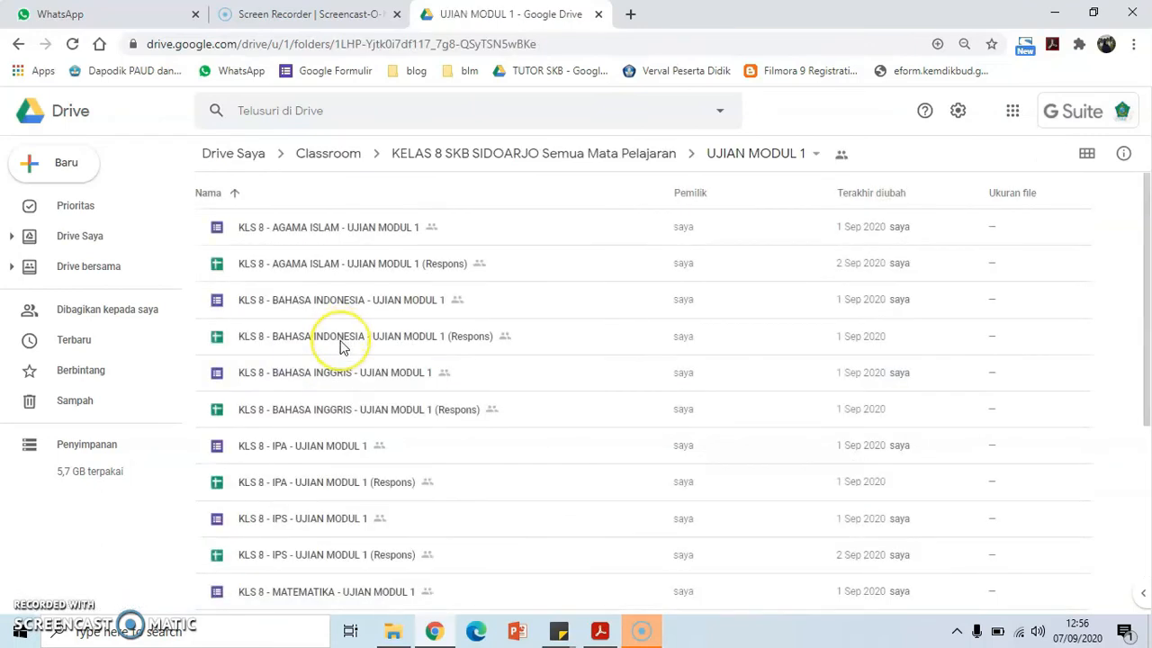
pyautogui.scroll(-2, 360, 365)
pyautogui.scroll(2, 376, 381)
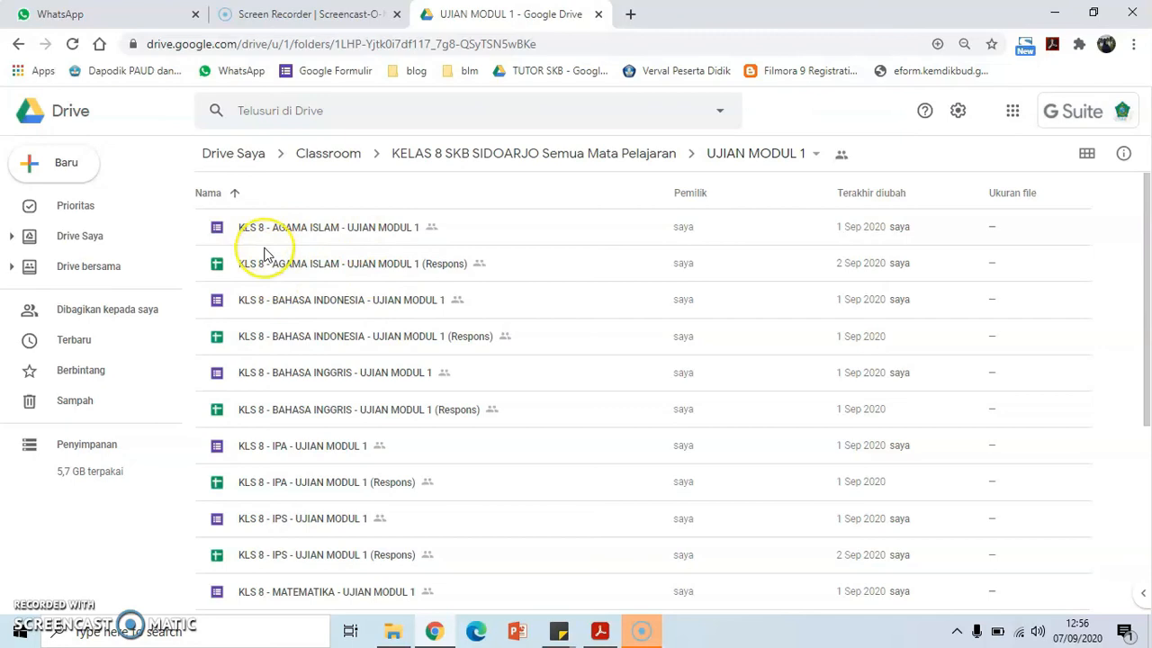
# Step: Open the KLS 8 - AGAMA ISLAM - UJIAN MODUL 1 form's responses in its spreadsheet and examine the essay answers
pyautogui.doubleClick(320, 227)
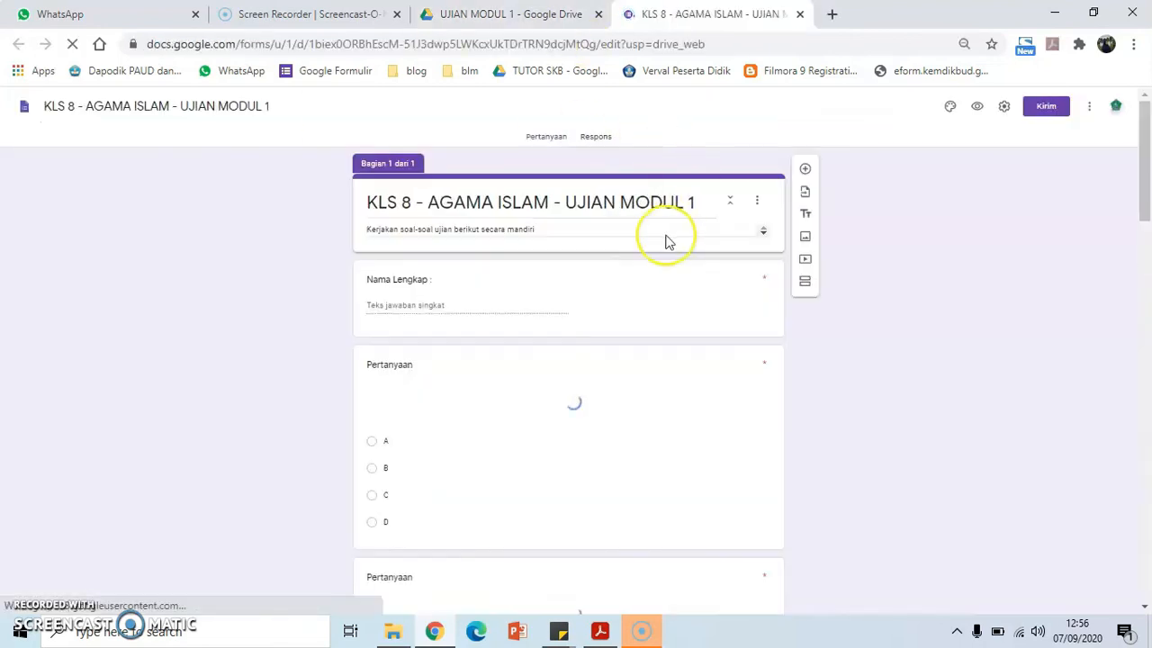
pyautogui.click(595, 140)
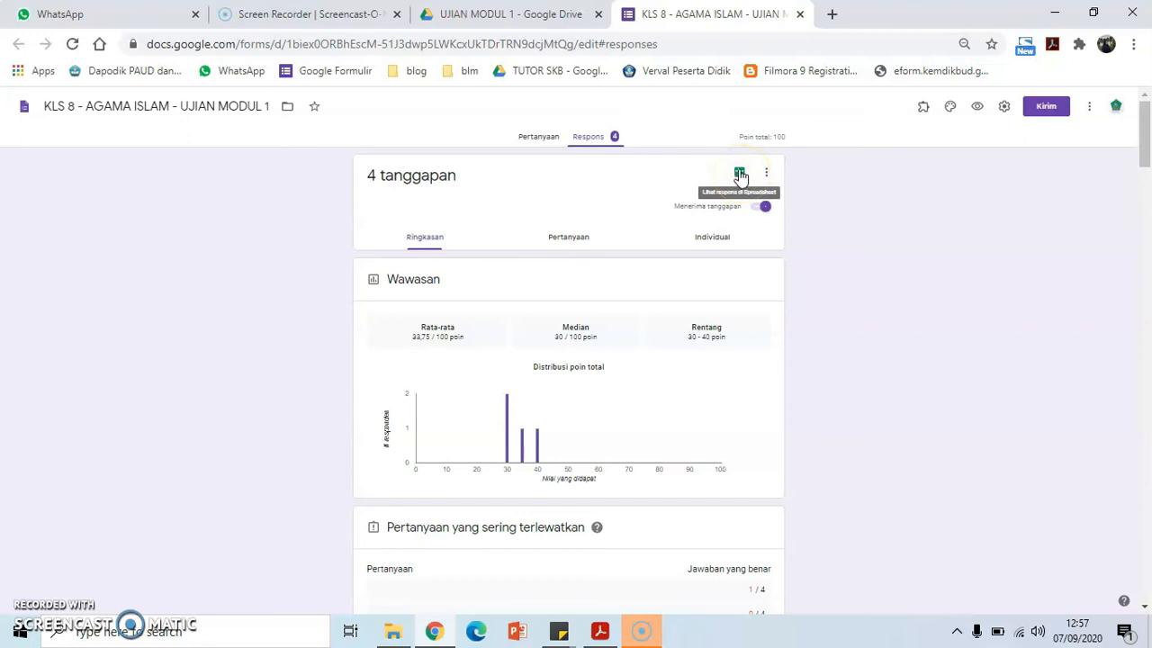
pyautogui.click(739, 172)
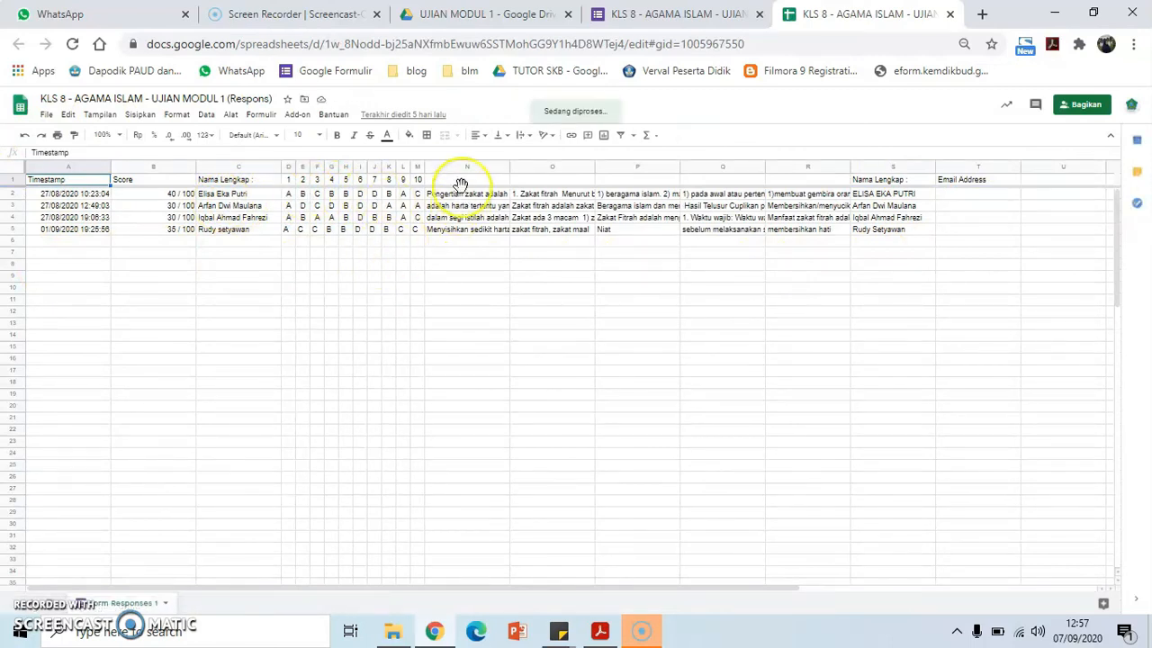
pyautogui.moveTo(448, 196); pyautogui.dragTo(845, 234)
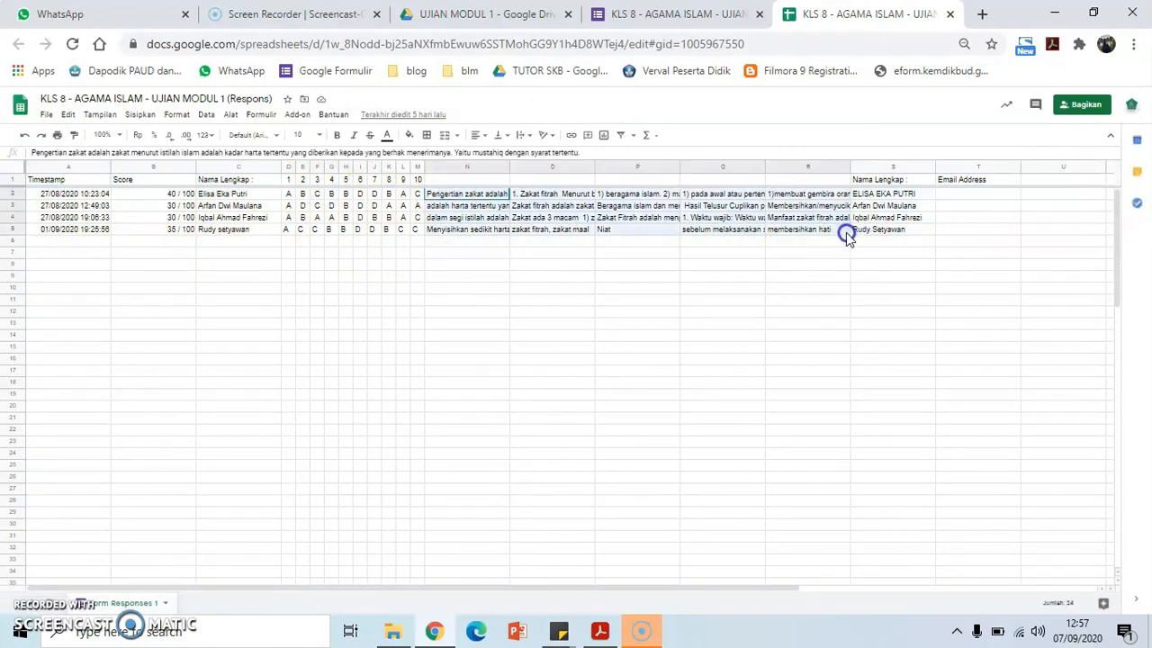
pyautogui.click(842, 254)
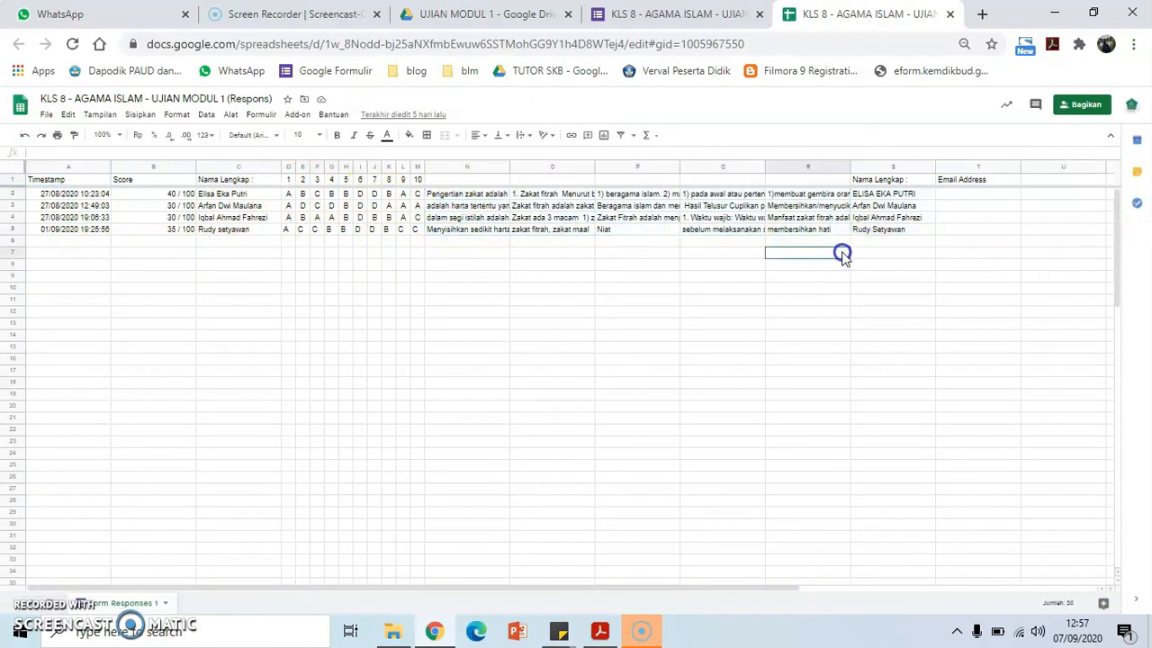
pyautogui.click(899, 236)
pyautogui.click(930, 193)
pyautogui.moveTo(909, 167); pyautogui.dragTo(958, 166)
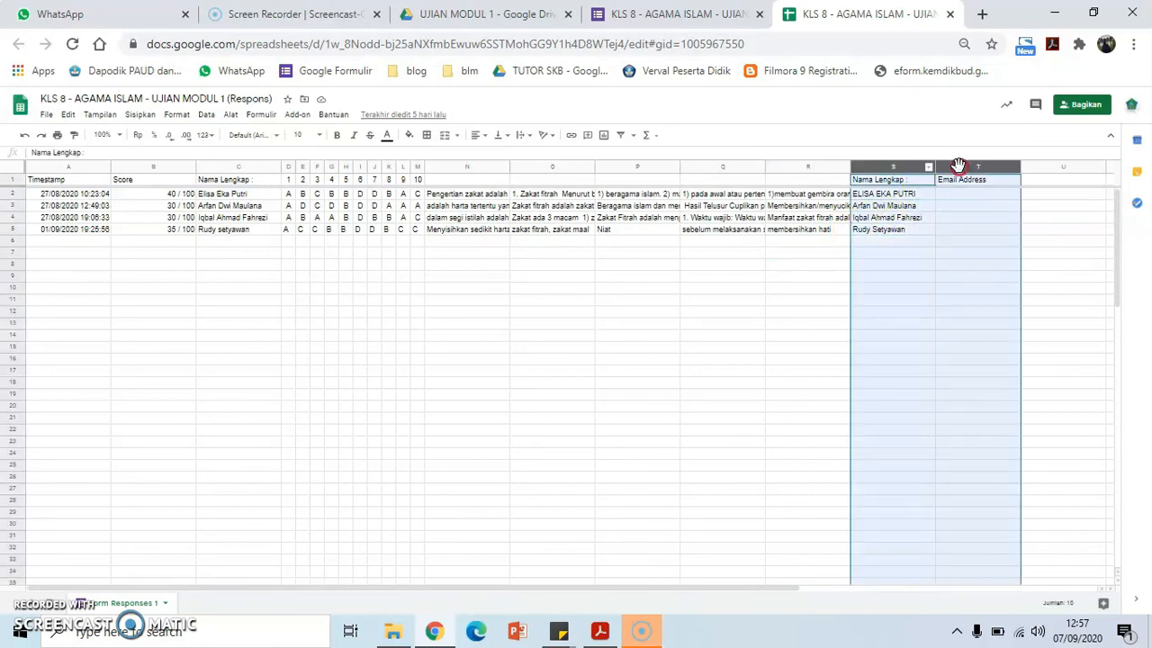
pyautogui.rightClick(958, 166)
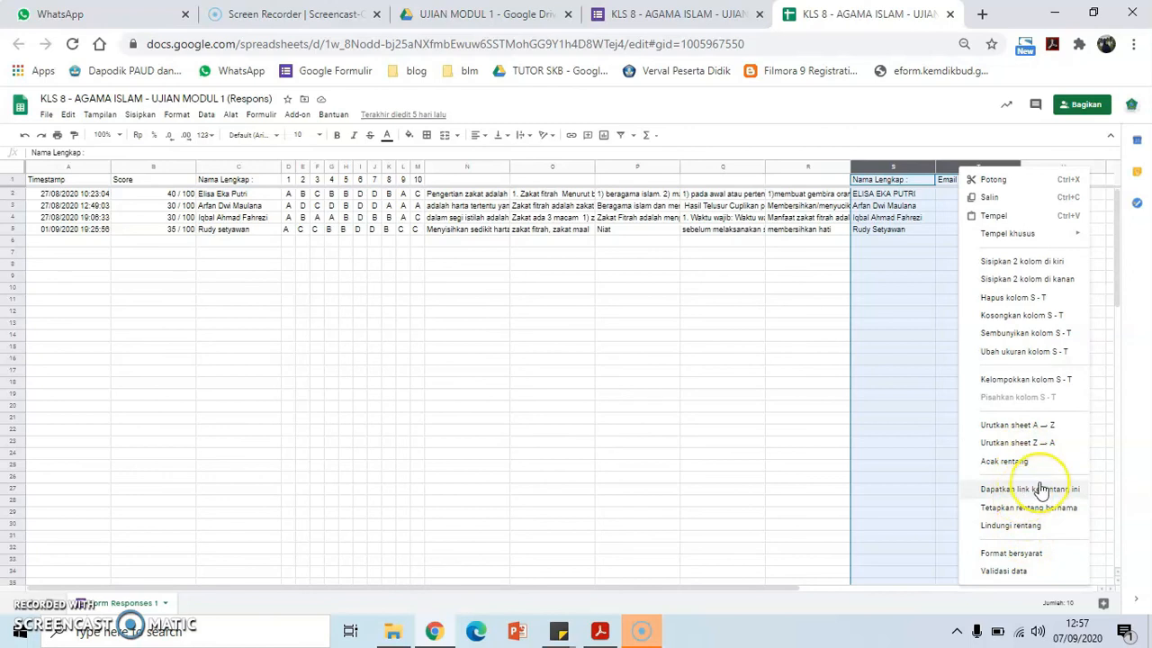
pyautogui.click(895, 335)
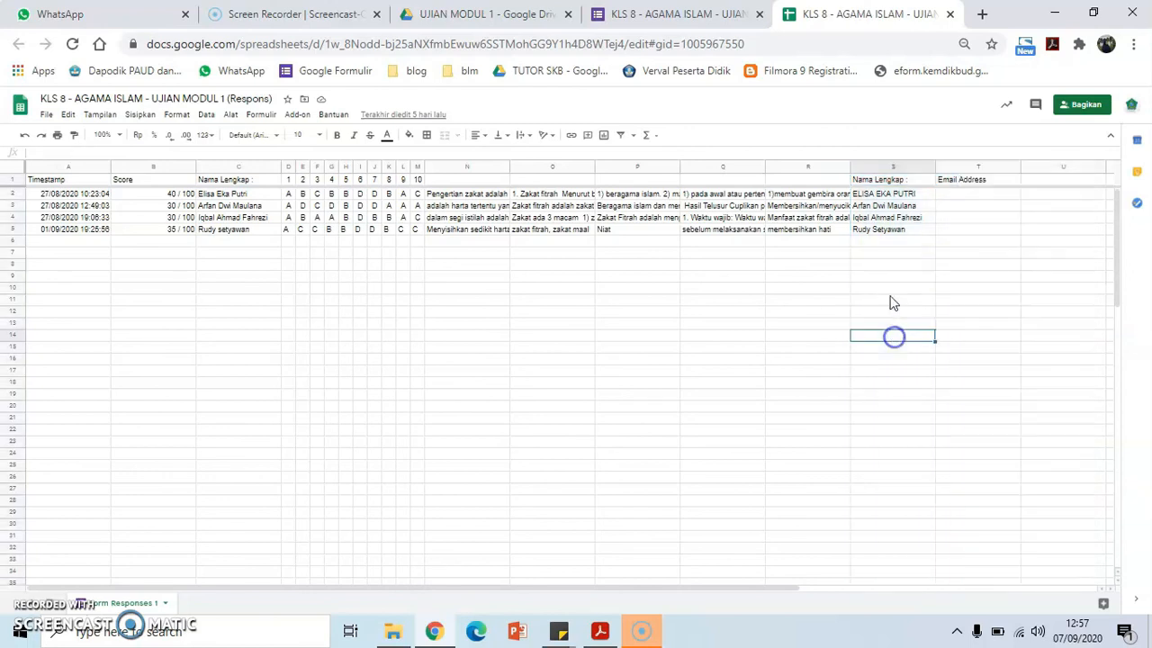
# Step: Clear the duplicate Nama Lengkap and Email Address cells in S1:T9, and close the response sheet and its form
pyautogui.moveTo(899, 183); pyautogui.dragTo(963, 274)
pyautogui.press('Delete')
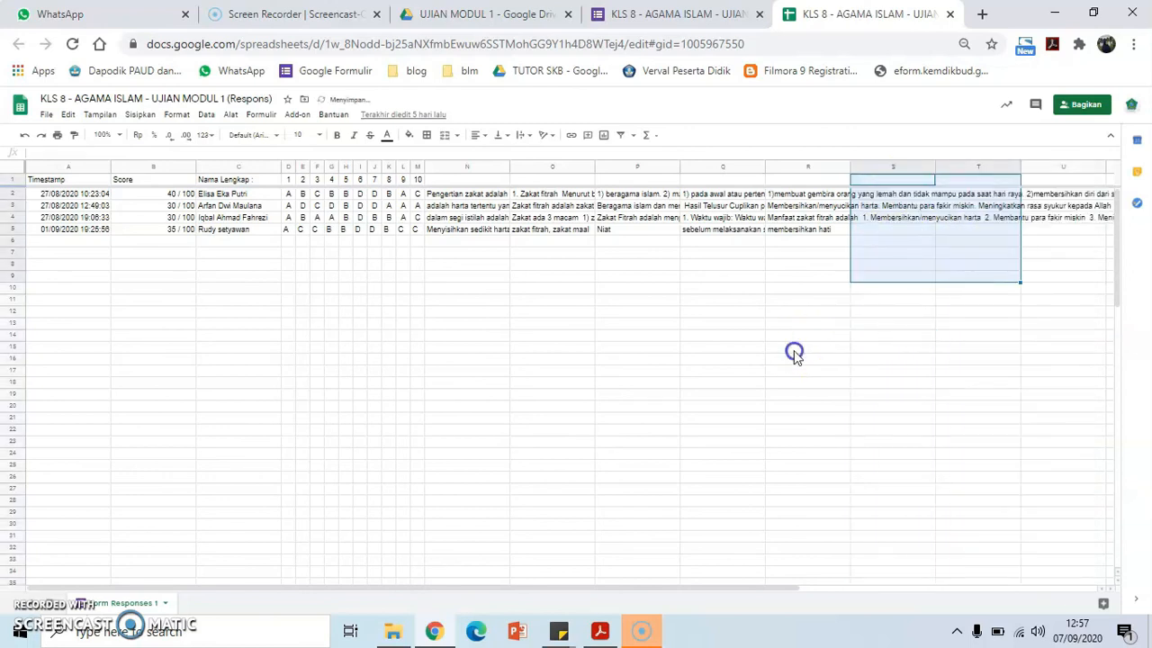
pyautogui.click(794, 353)
pyautogui.click(949, 14)
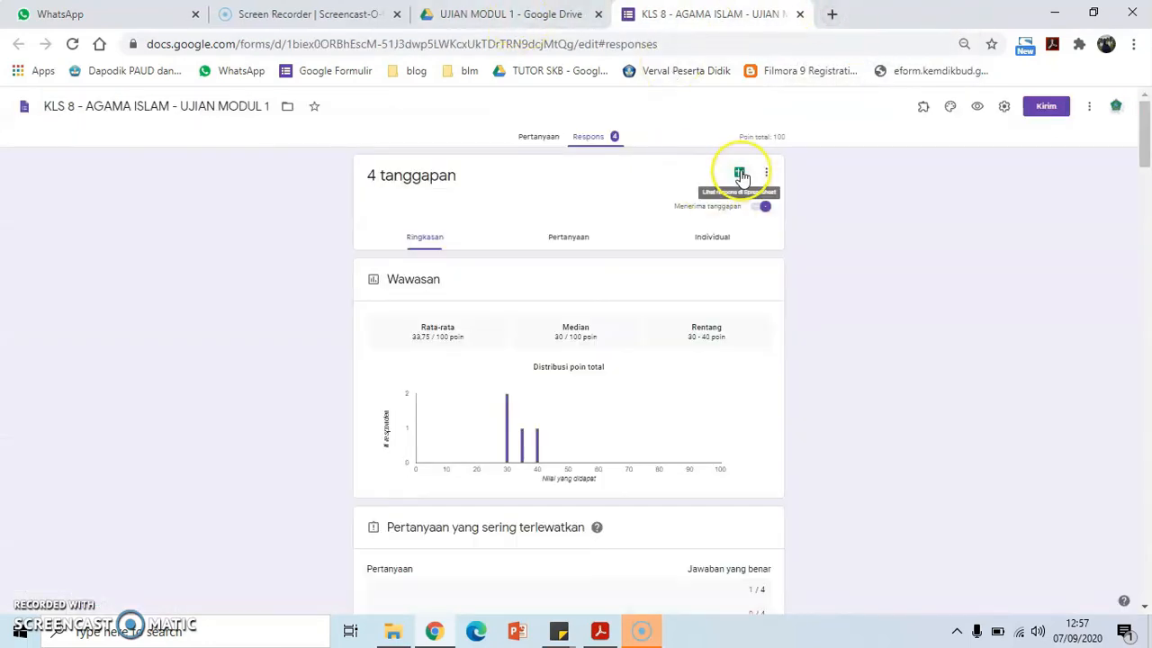
pyautogui.click(799, 14)
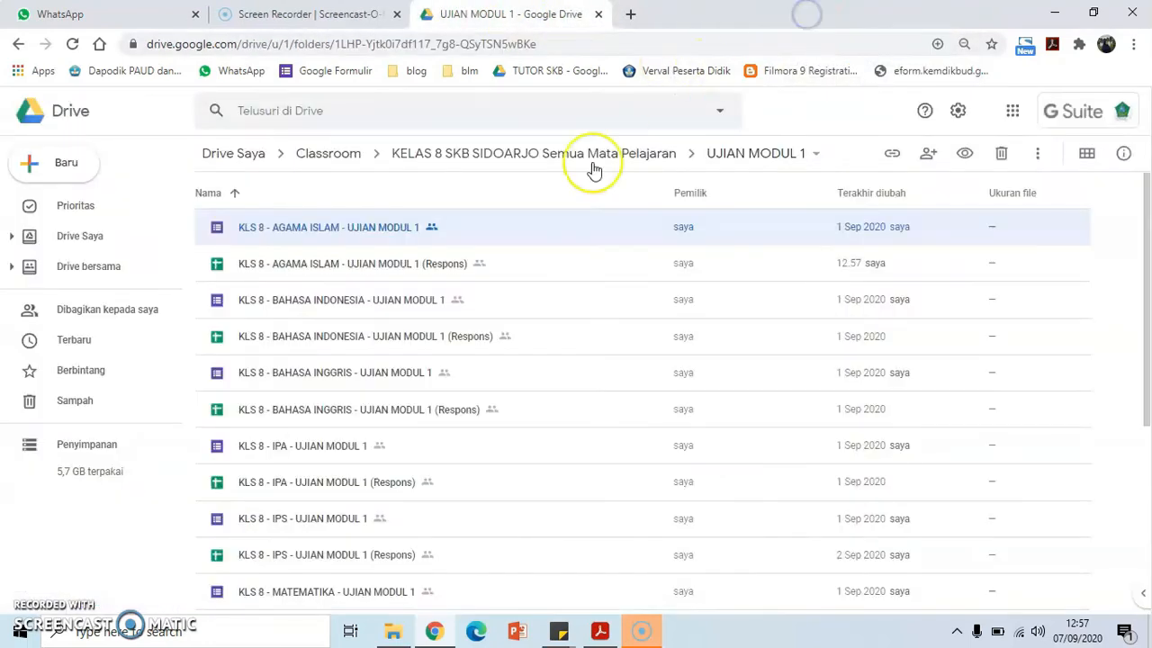
# Step: Reopen the KLS 8 - AGAMA ISLAM - UJIAN MODUL 1 form and view its responses in the linked spreadsheet
pyautogui.doubleClick(333, 238)
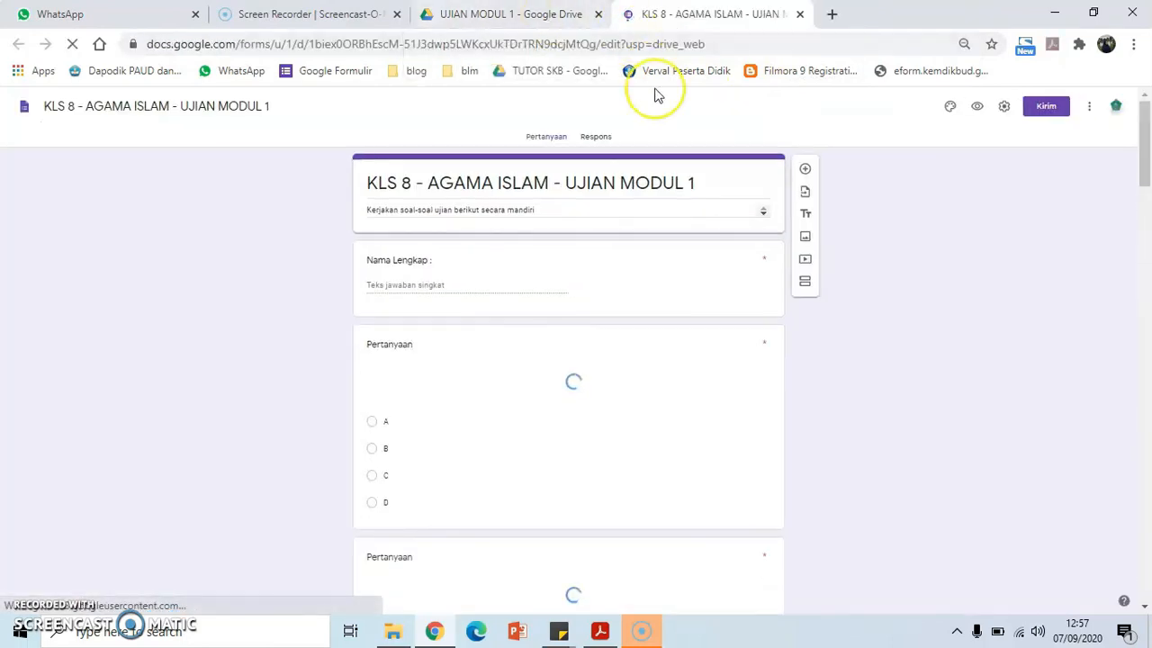
pyautogui.click(596, 137)
pyautogui.click(739, 175)
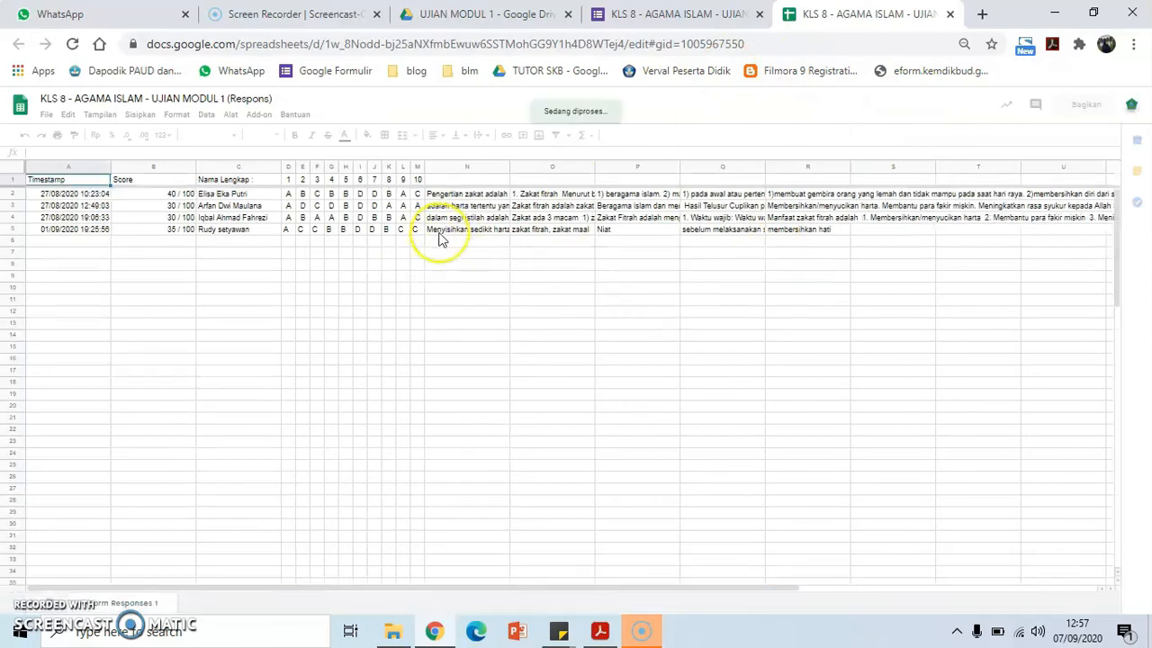
# Step: Examine the timestamps, scores, student names and answers to questions 1 to 10 in rows 2 to 5
pyautogui.moveTo(72, 195); pyautogui.dragTo(78, 230)
pyautogui.moveTo(148, 195); pyautogui.dragTo(150, 227)
pyautogui.moveTo(232, 193); pyautogui.dragTo(242, 222)
pyautogui.moveTo(290, 192); pyautogui.dragTo(412, 229)
# Step: Examine the students' essay answers in columns N to R, and close the response spreadsheet
pyautogui.moveTo(463, 194); pyautogui.dragTo(810, 230)
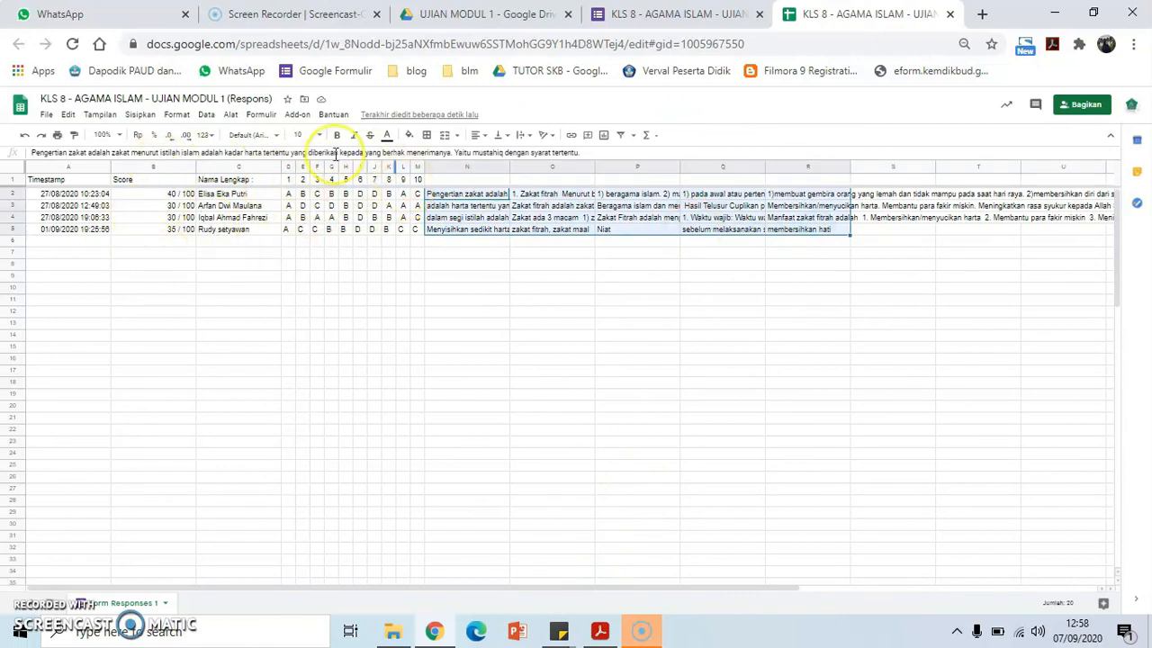
pyautogui.click(468, 183)
pyautogui.moveTo(467, 194); pyautogui.dragTo(938, 231)
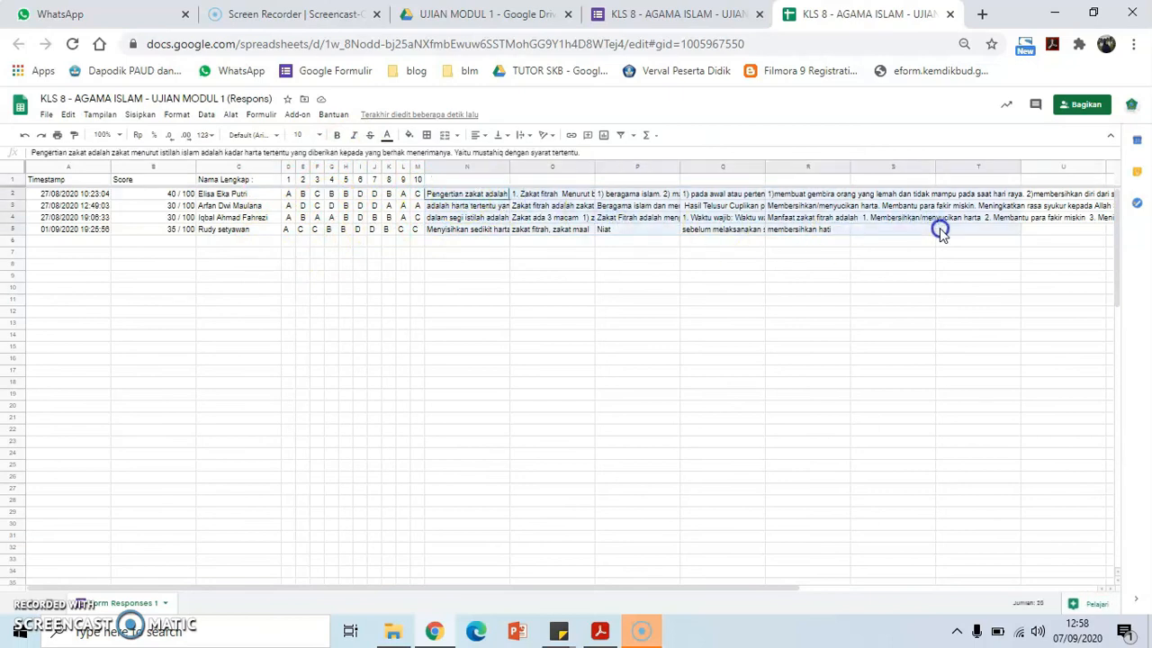
pyautogui.click(467, 265)
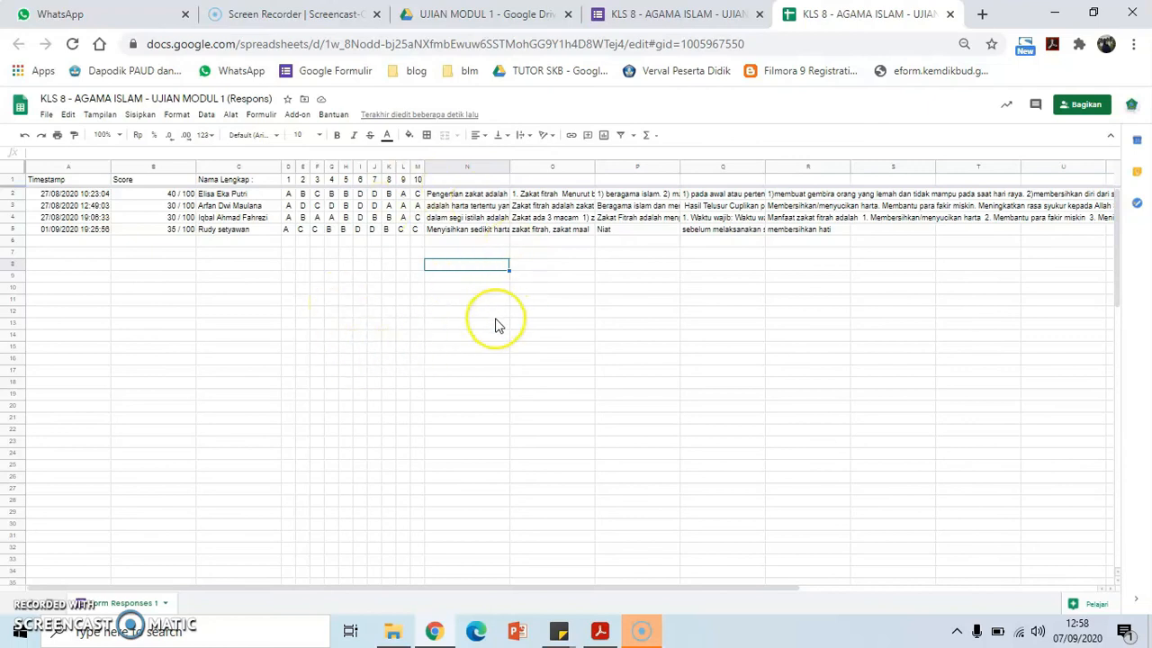
pyautogui.moveTo(485, 195); pyautogui.dragTo(801, 221)
pyautogui.moveTo(509, 583)
pyautogui.mouseDown()
pyautogui.moveTo(804, 576)
pyautogui.moveTo(510, 586)
pyautogui.mouseUp()
pyautogui.click(241, 299)
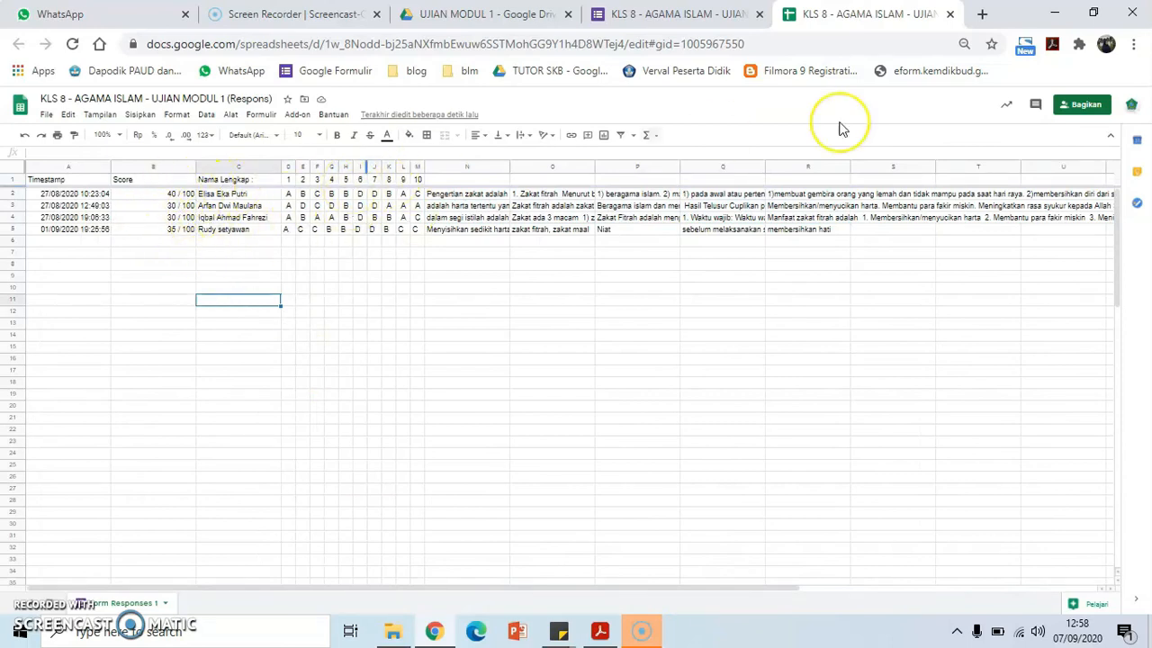
pyautogui.click(949, 13)
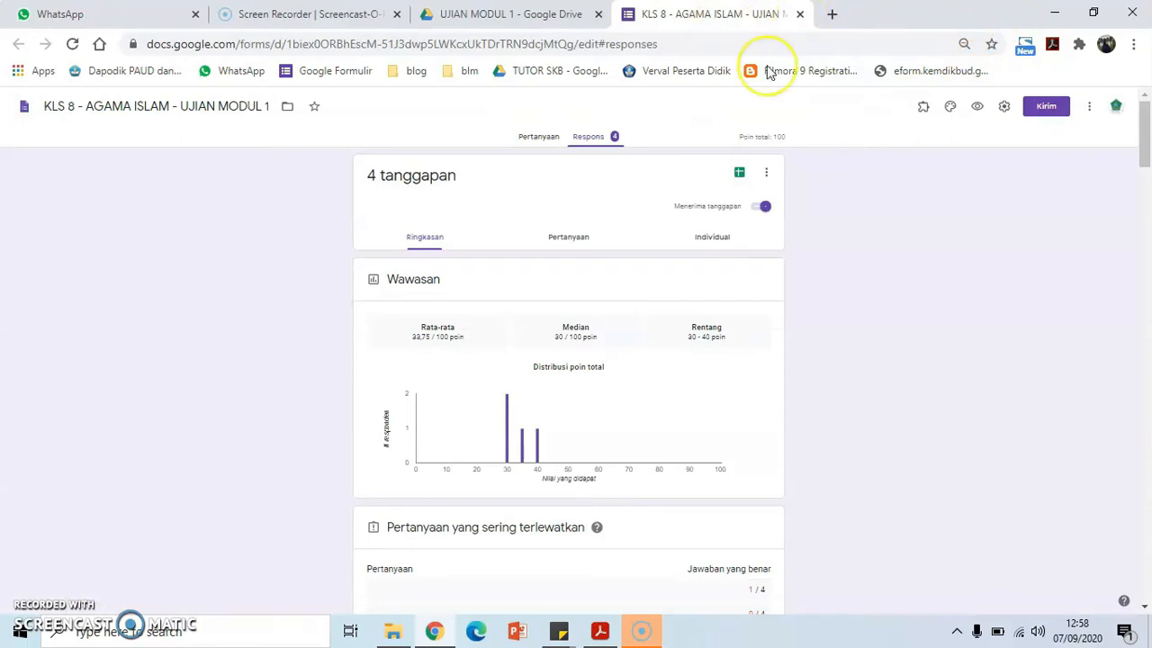
# Step: Close the KLS 8 - AGAMA ISLAM form and look through the exam forms and response sheets in the UJIAN MODUL 1 folder
pyautogui.click(800, 15)
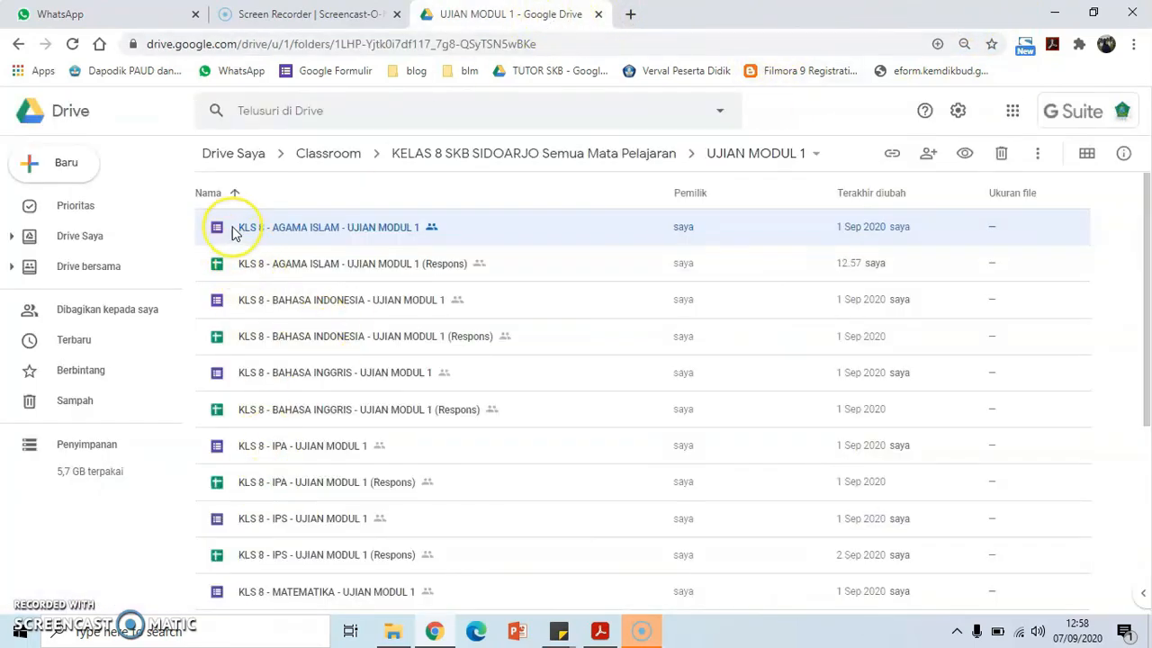
pyautogui.scroll(-4, 309, 423)
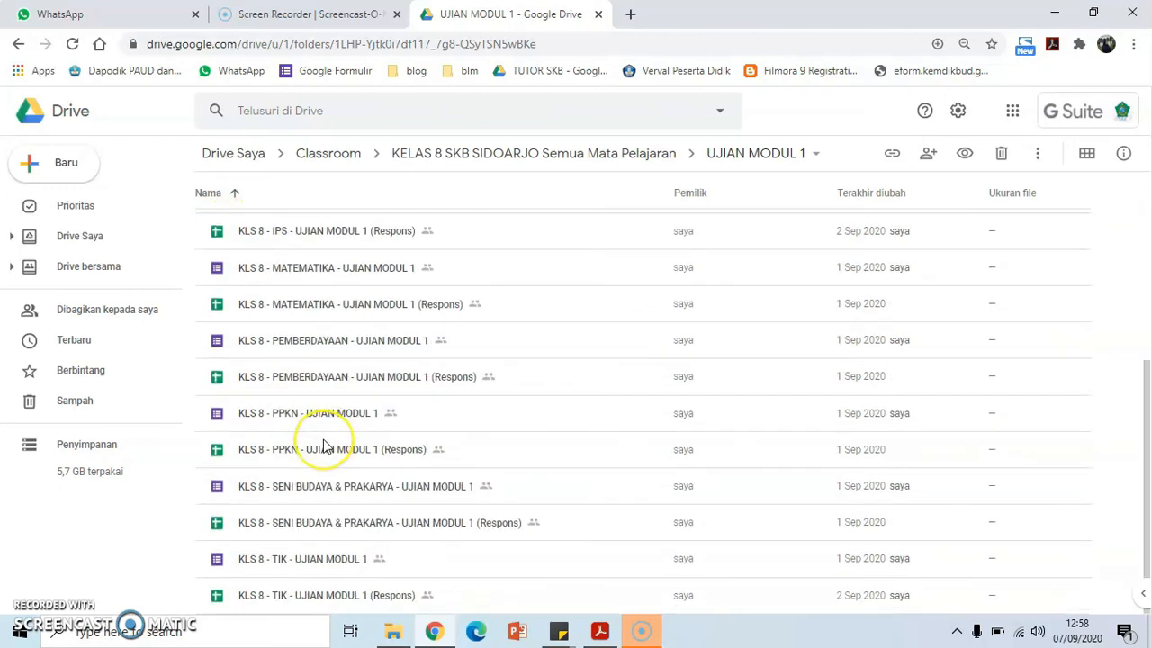
pyautogui.scroll(4, 319, 445)
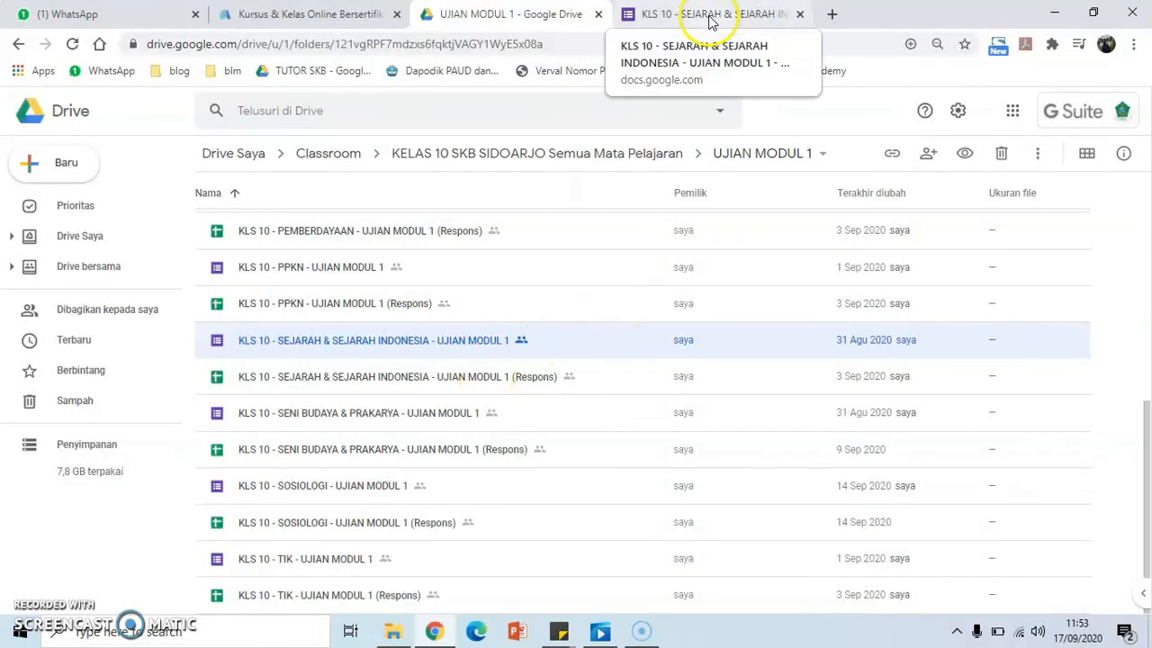
# Step: Go to the KLS 10 - SEJARAH & SEJARAH INDONESIA - UJIAN MODUL 1 form and look through its questions down to essay question 5
pyautogui.click(710, 19)
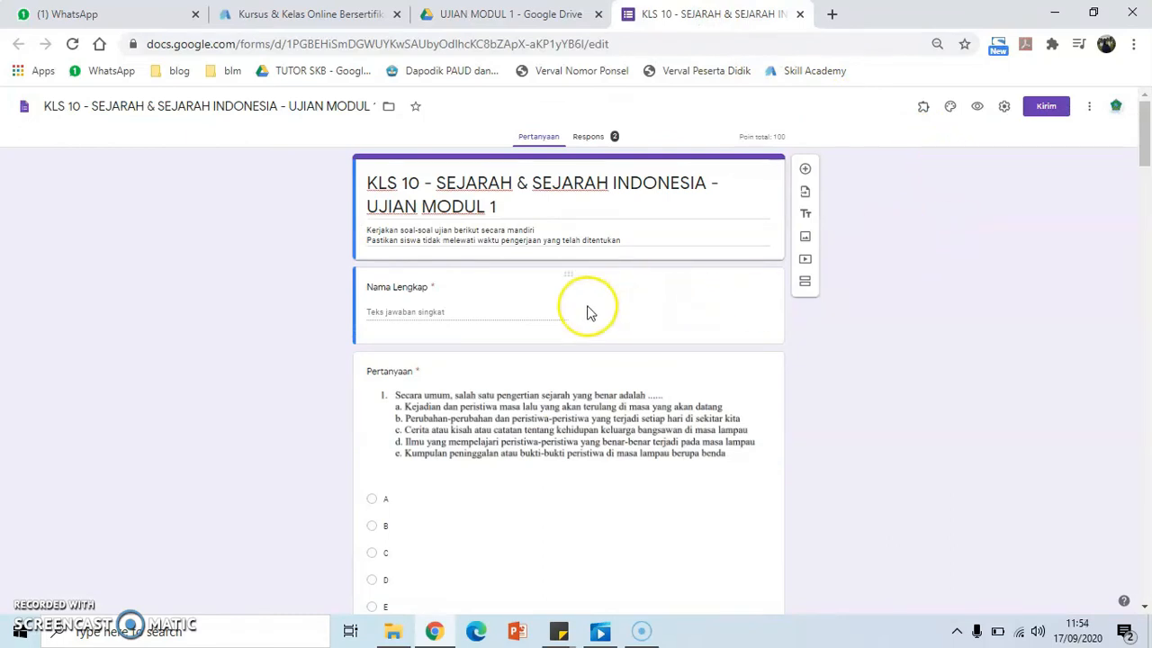
pyautogui.scroll(-20, 586, 312)
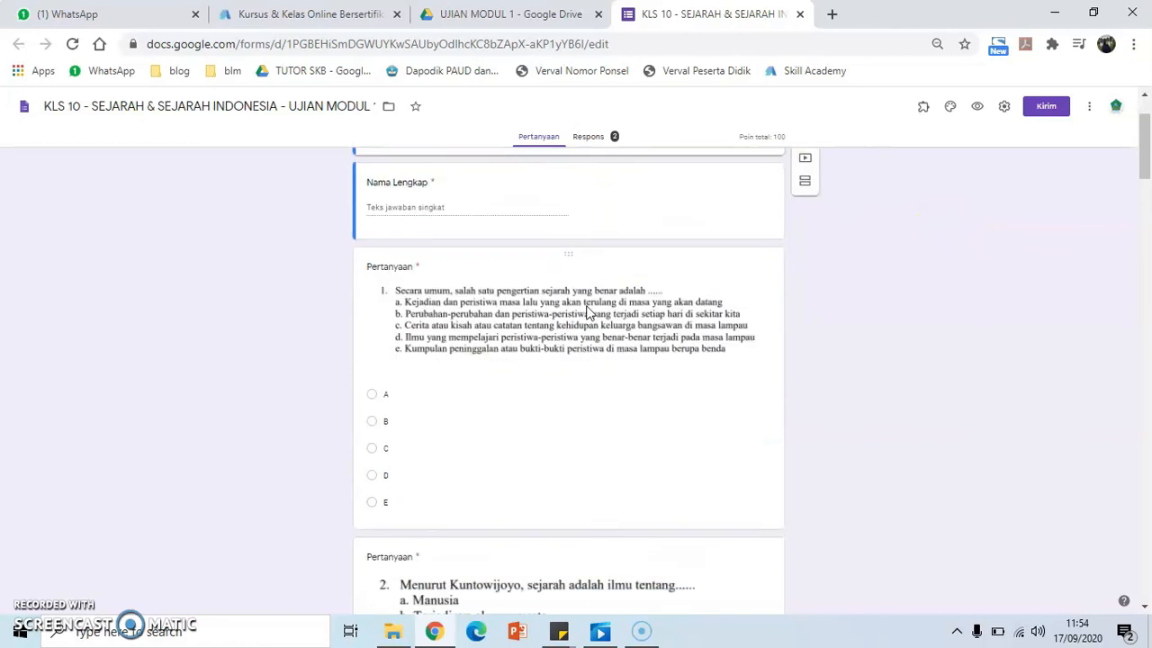
pyautogui.scroll(-6, 586, 315)
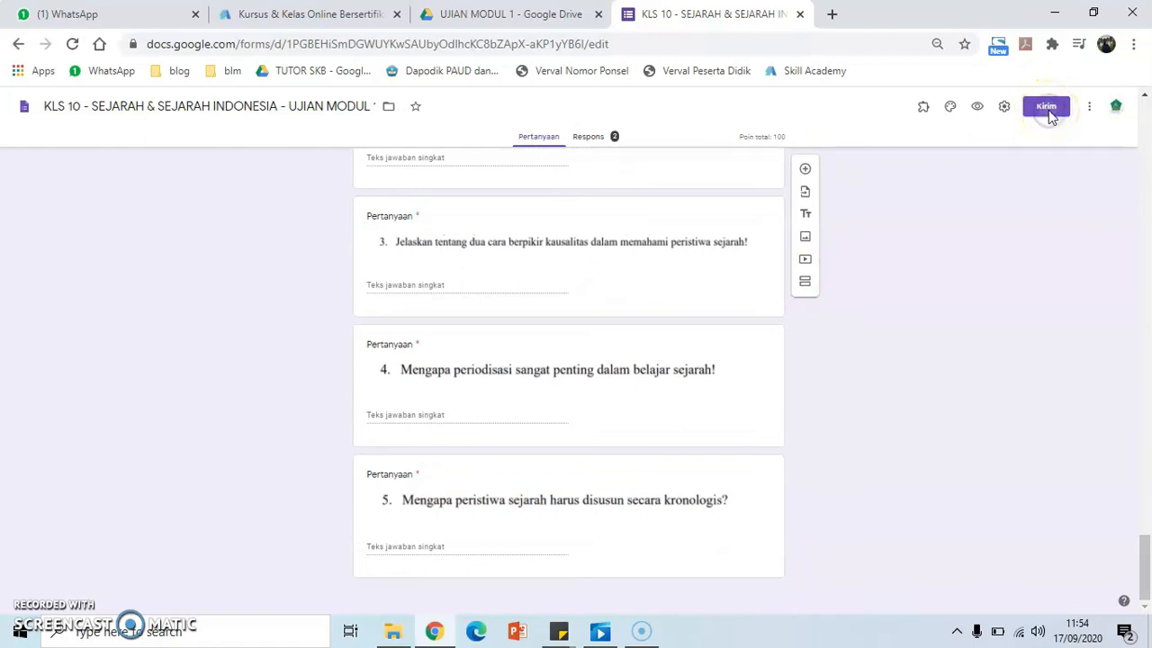
# Step: Copy the form's sharing link with the URL shortened, and close the send dialog
pyautogui.click(1039, 112)
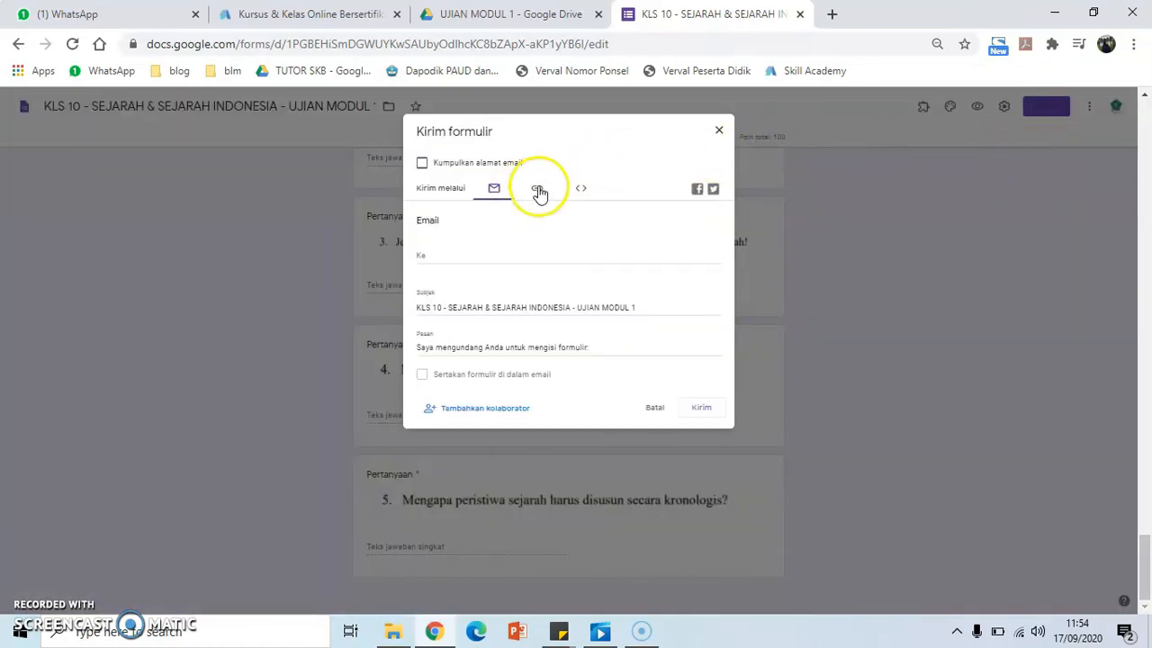
pyautogui.click(537, 191)
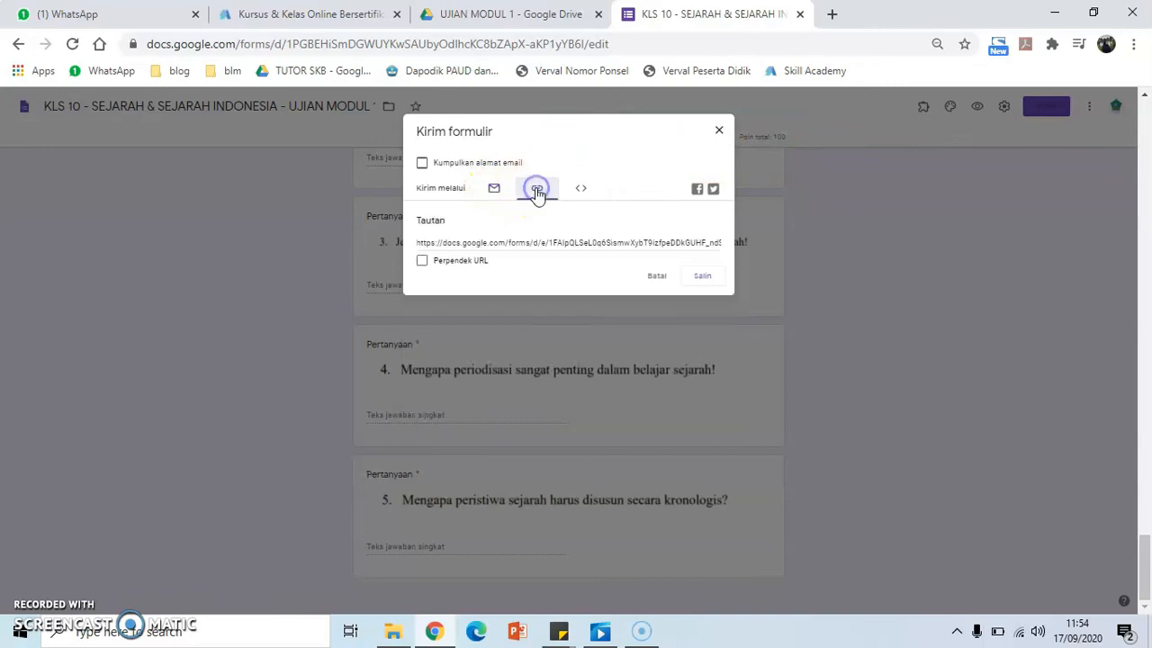
pyautogui.click(422, 261)
pyautogui.click(701, 278)
pyautogui.click(719, 130)
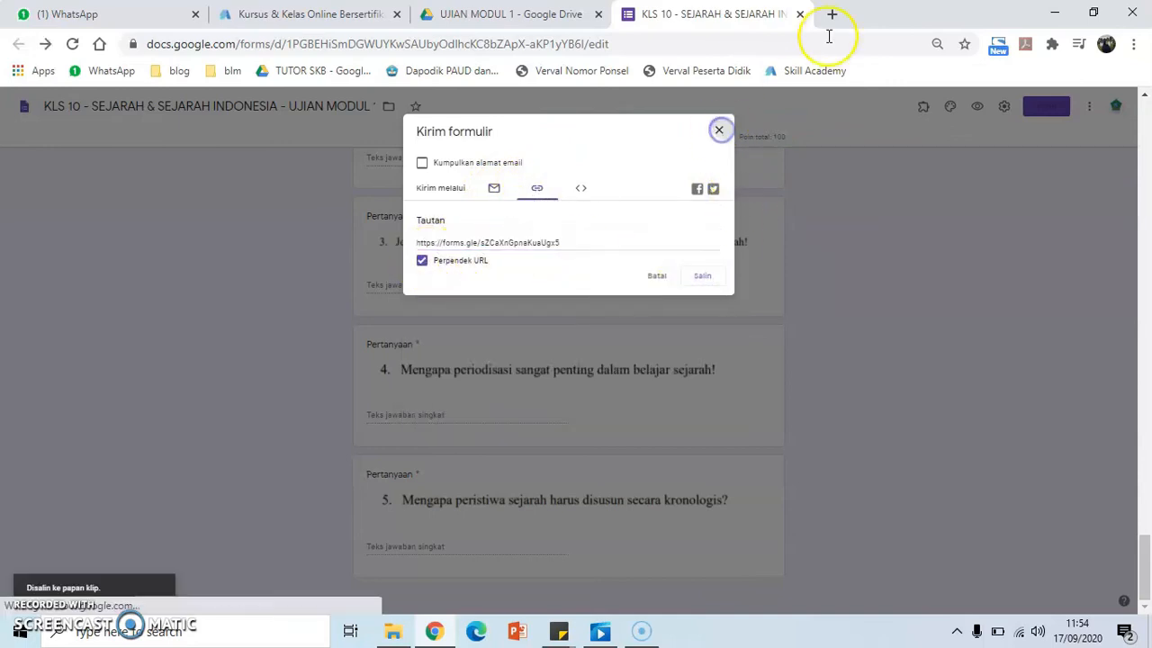
pyautogui.click(832, 14)
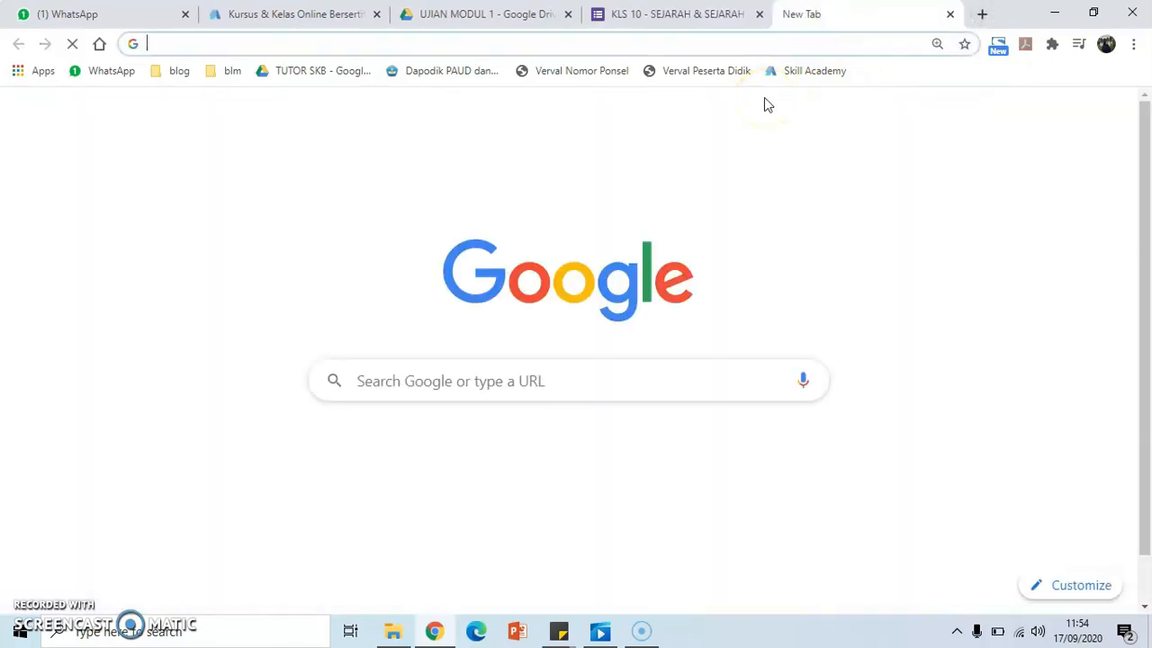
pyautogui.write('gg.gg')
pyautogui.press('Return')
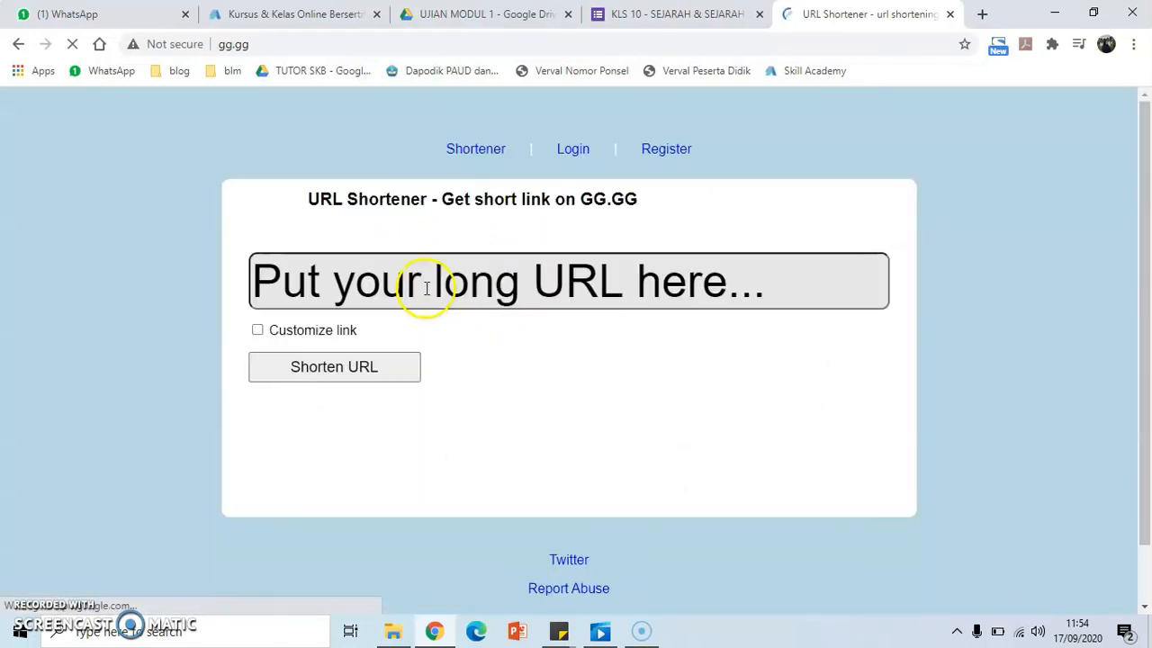
pyautogui.click(420, 283)
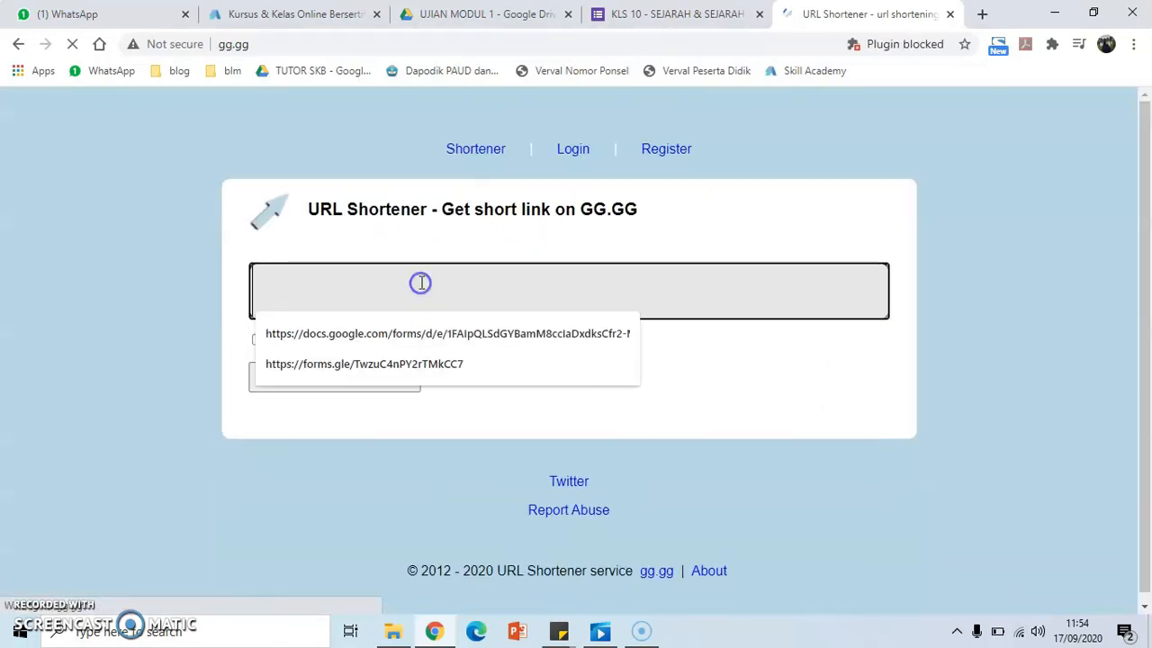
pyautogui.write('https://forms.gle/sZCaXnGpnaKuaUgx5')
pyautogui.click(257, 339)
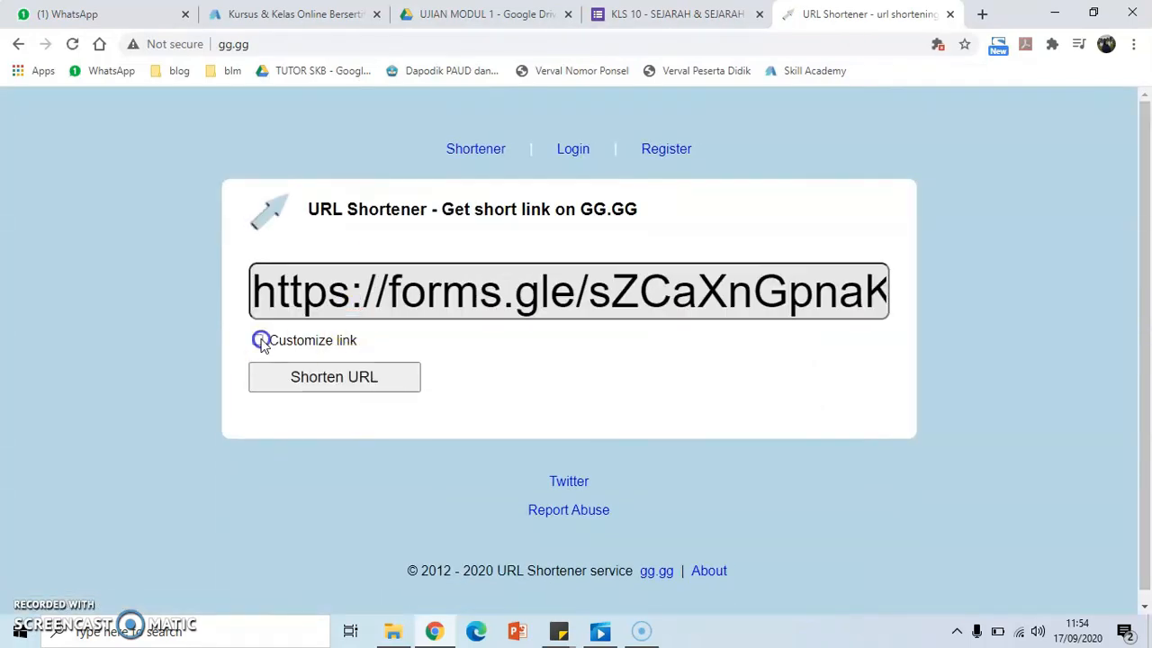
# Step: Try to shorten the form link with the custom ending C10-SEJARAH
pyautogui.click(504, 339)
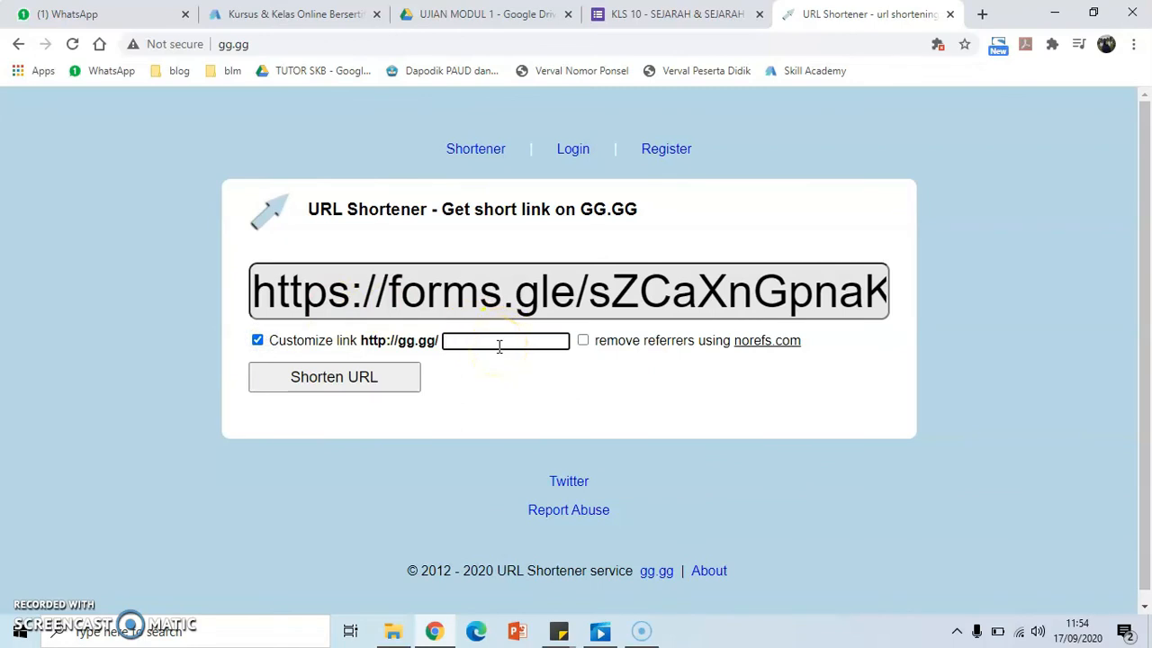
pyautogui.write('b')
pyautogui.press('BackSpace')
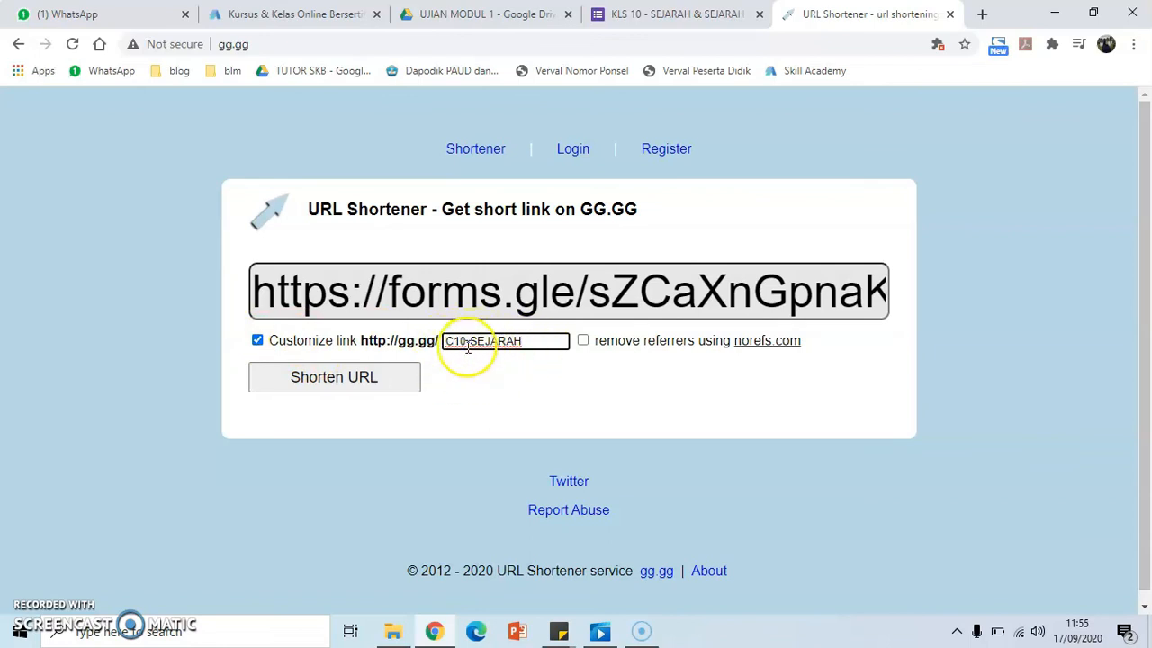
pyautogui.click(369, 382)
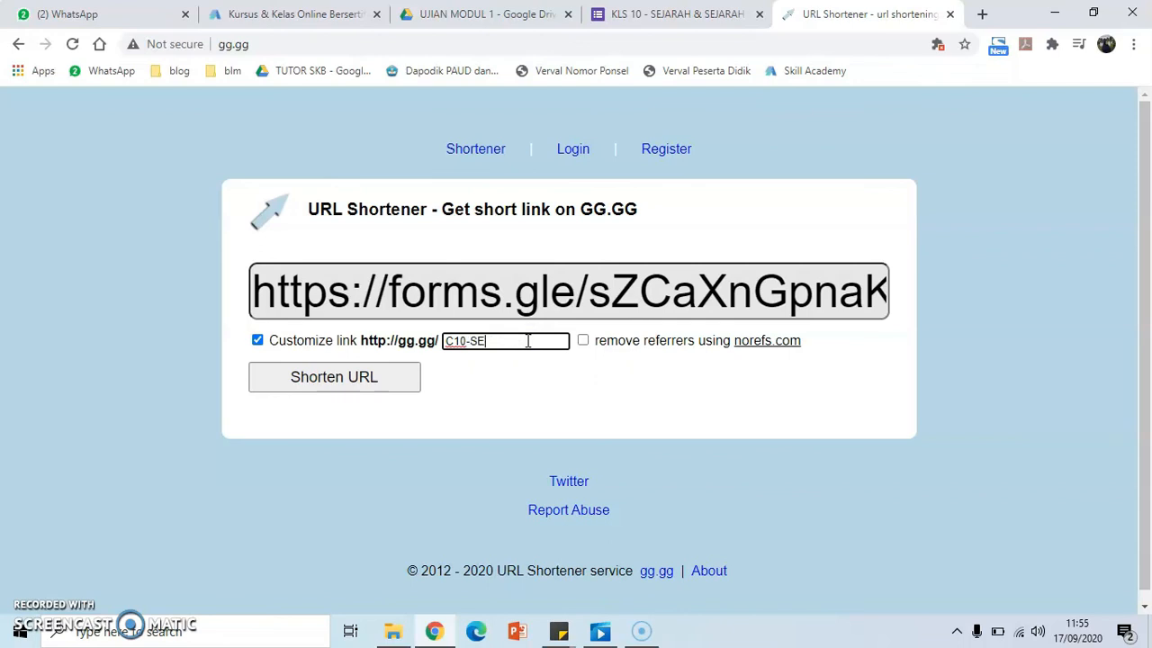
# Step: Shorten the form link with the custom ending C10-SEJRH and select the resulting short URL
pyautogui.click(332, 378)
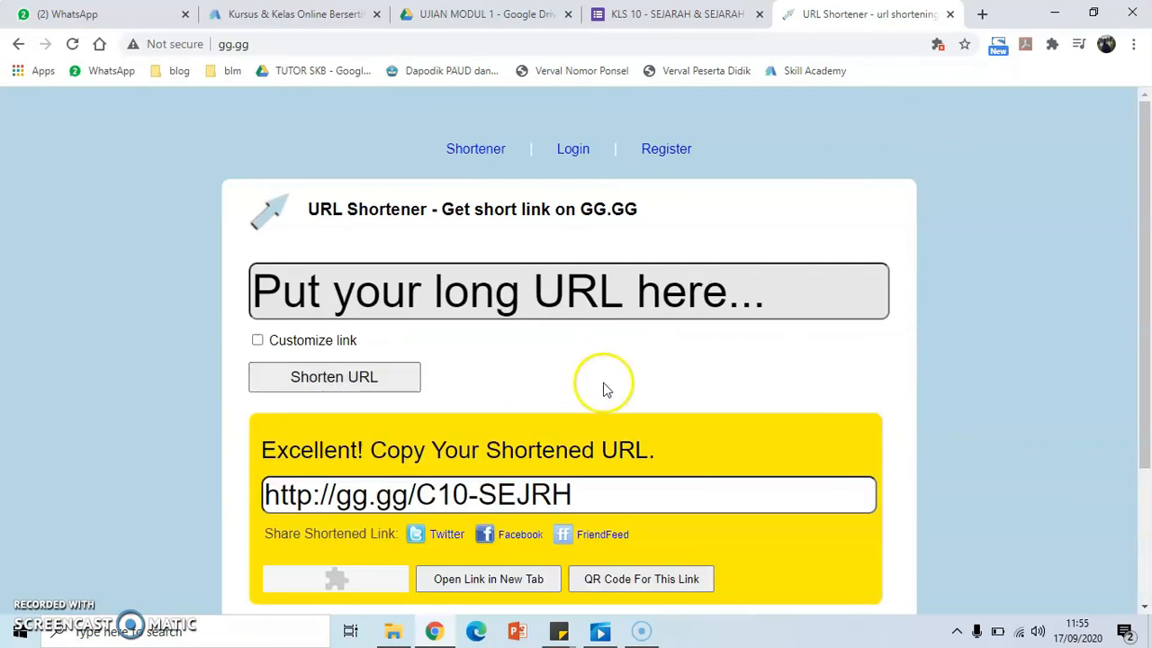
pyautogui.scroll(-1, 608, 457)
pyautogui.moveTo(581, 412); pyautogui.dragTo(211, 401)
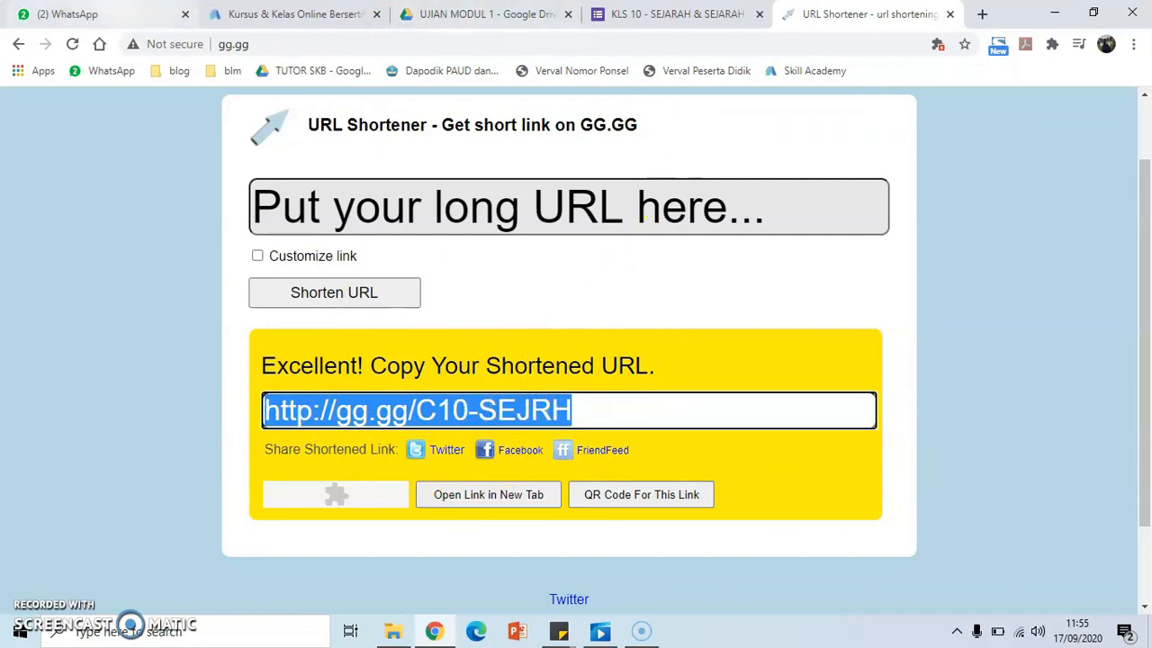
# Step: Switch to WhatsApp Web and examine the full exam schedule with its gg.gg links per subject in the WB PAKET B SKB announcement
pyautogui.click(142, 16)
pyautogui.scroll(2, 658, 359)
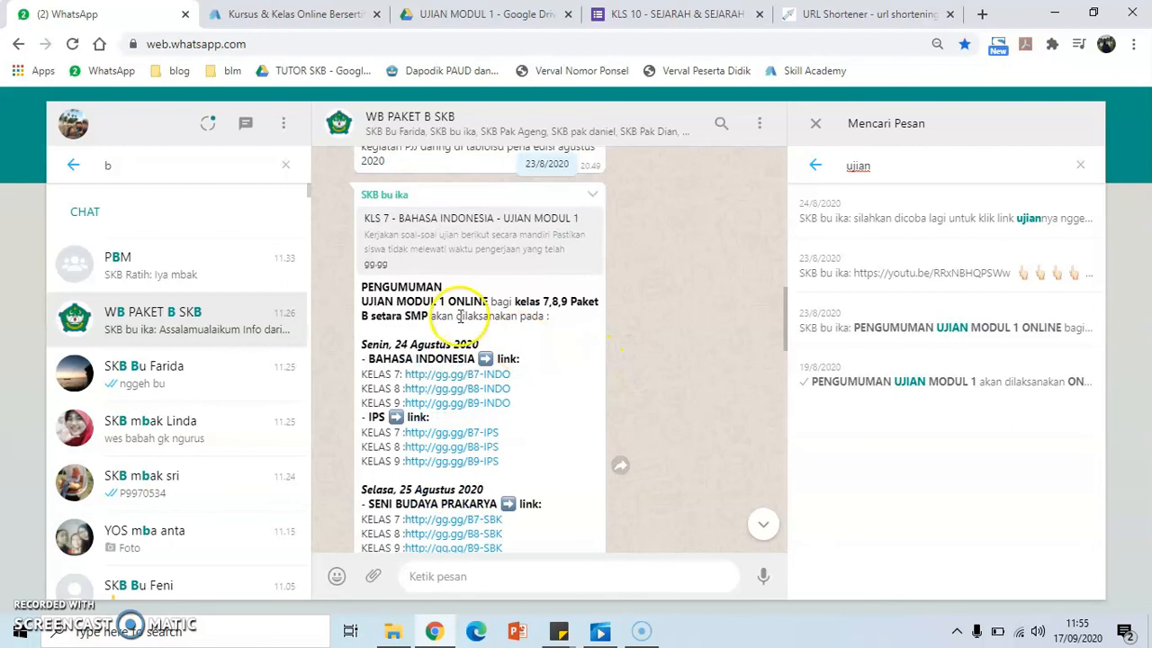
pyautogui.scroll(-1, 450, 315)
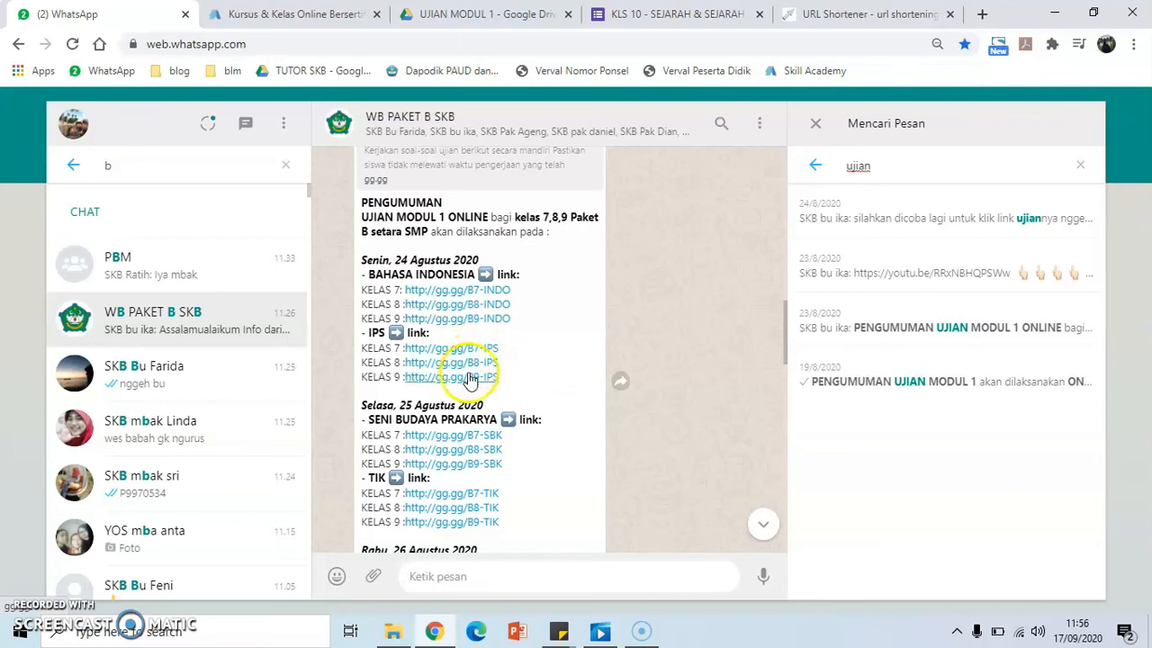
pyautogui.scroll(-4, 469, 378)
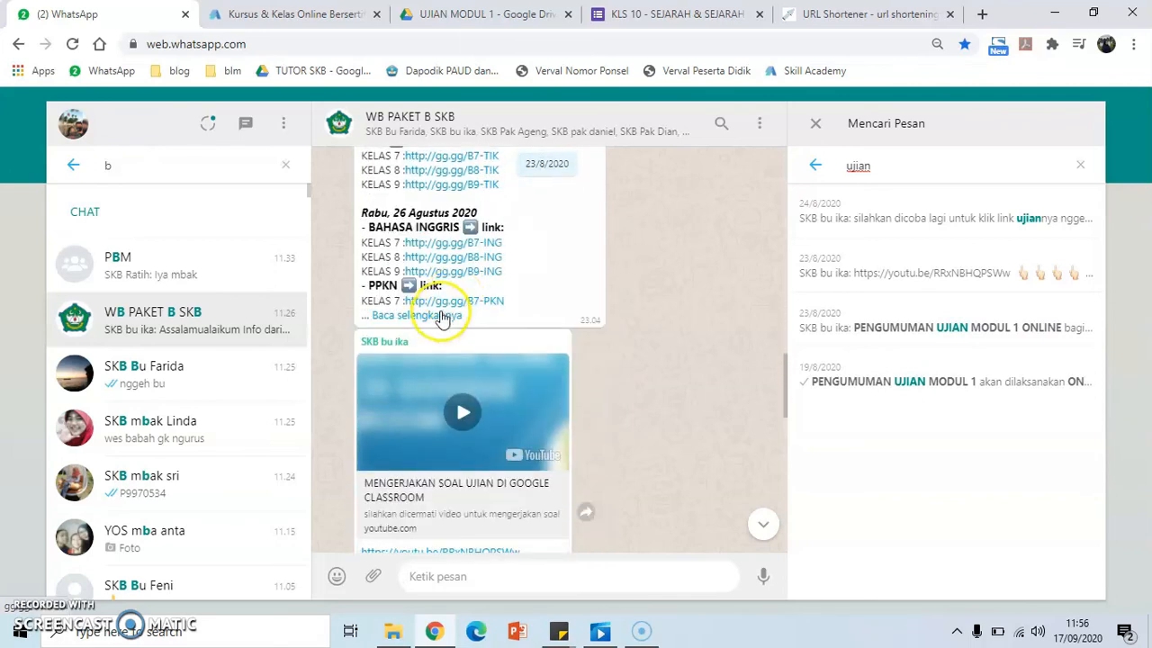
pyautogui.click(441, 317)
pyautogui.scroll(-5, 436, 324)
pyautogui.scroll(3, 450, 342)
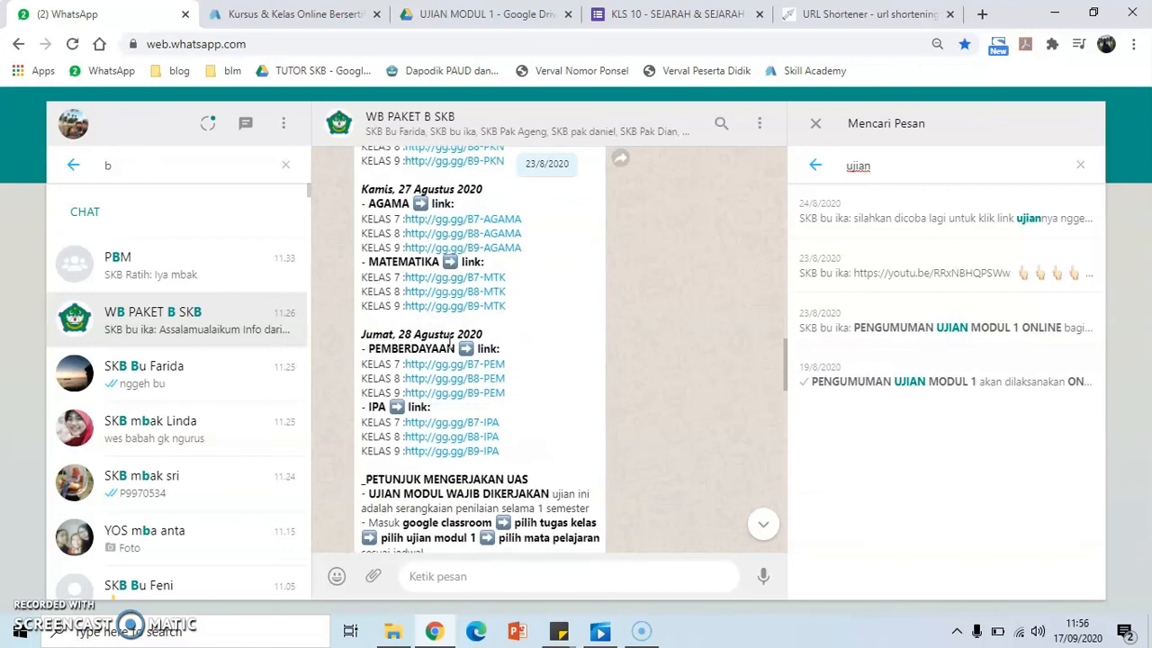
# Step: Read the exam instructions and the tutorial video message in the group chat, and return to the KLS 10 history form
pyautogui.scroll(-2, 450, 342)
pyautogui.scroll(-1, 443, 344)
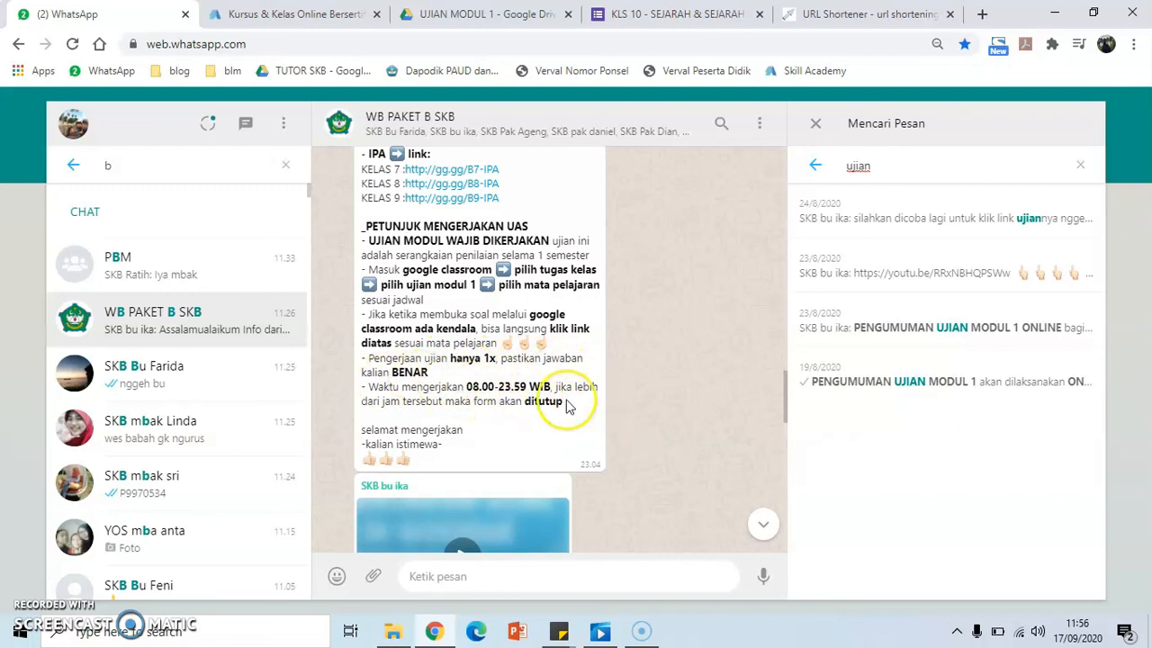
pyautogui.scroll(-1, 526, 418)
pyautogui.scroll(-3, 525, 419)
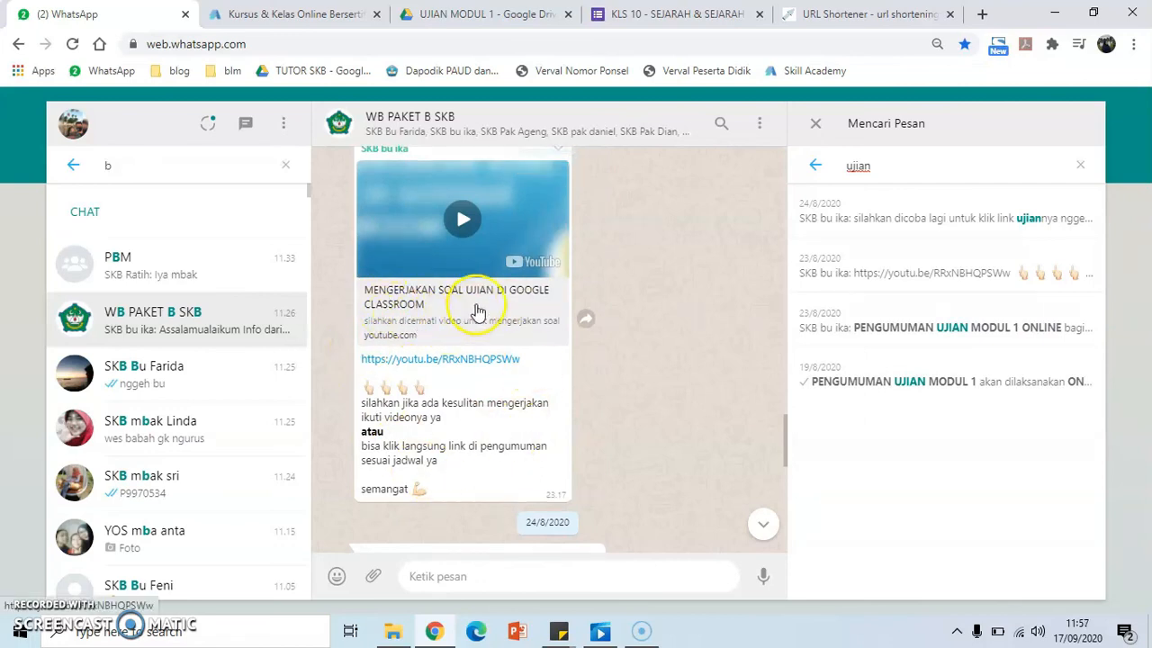
pyautogui.click(700, 18)
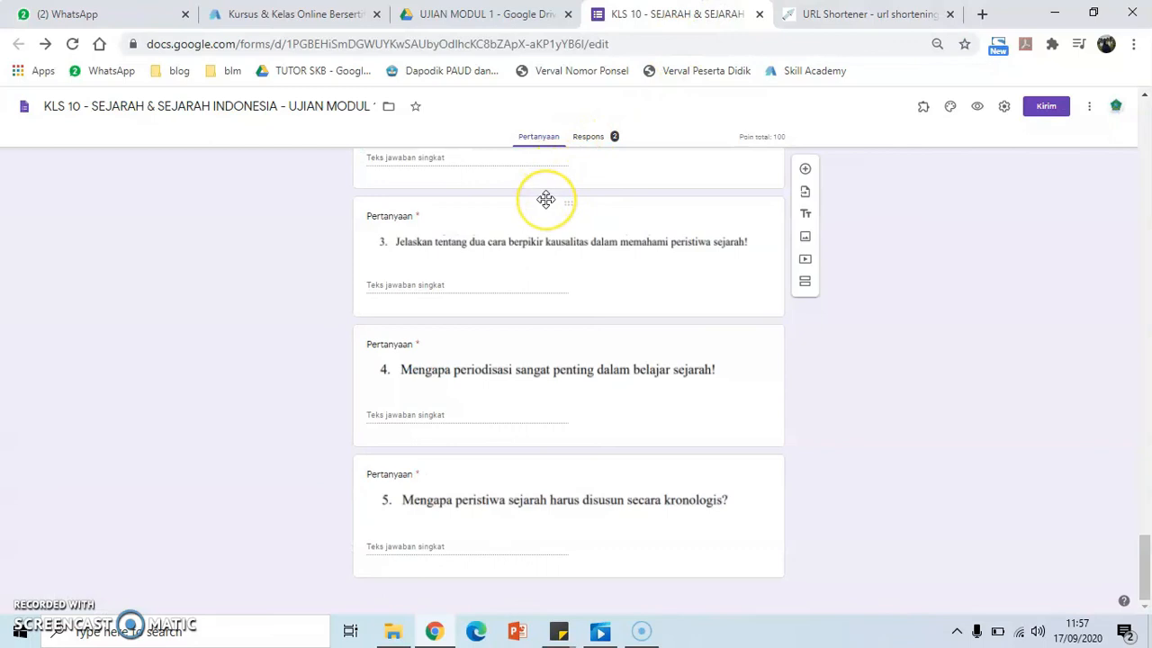